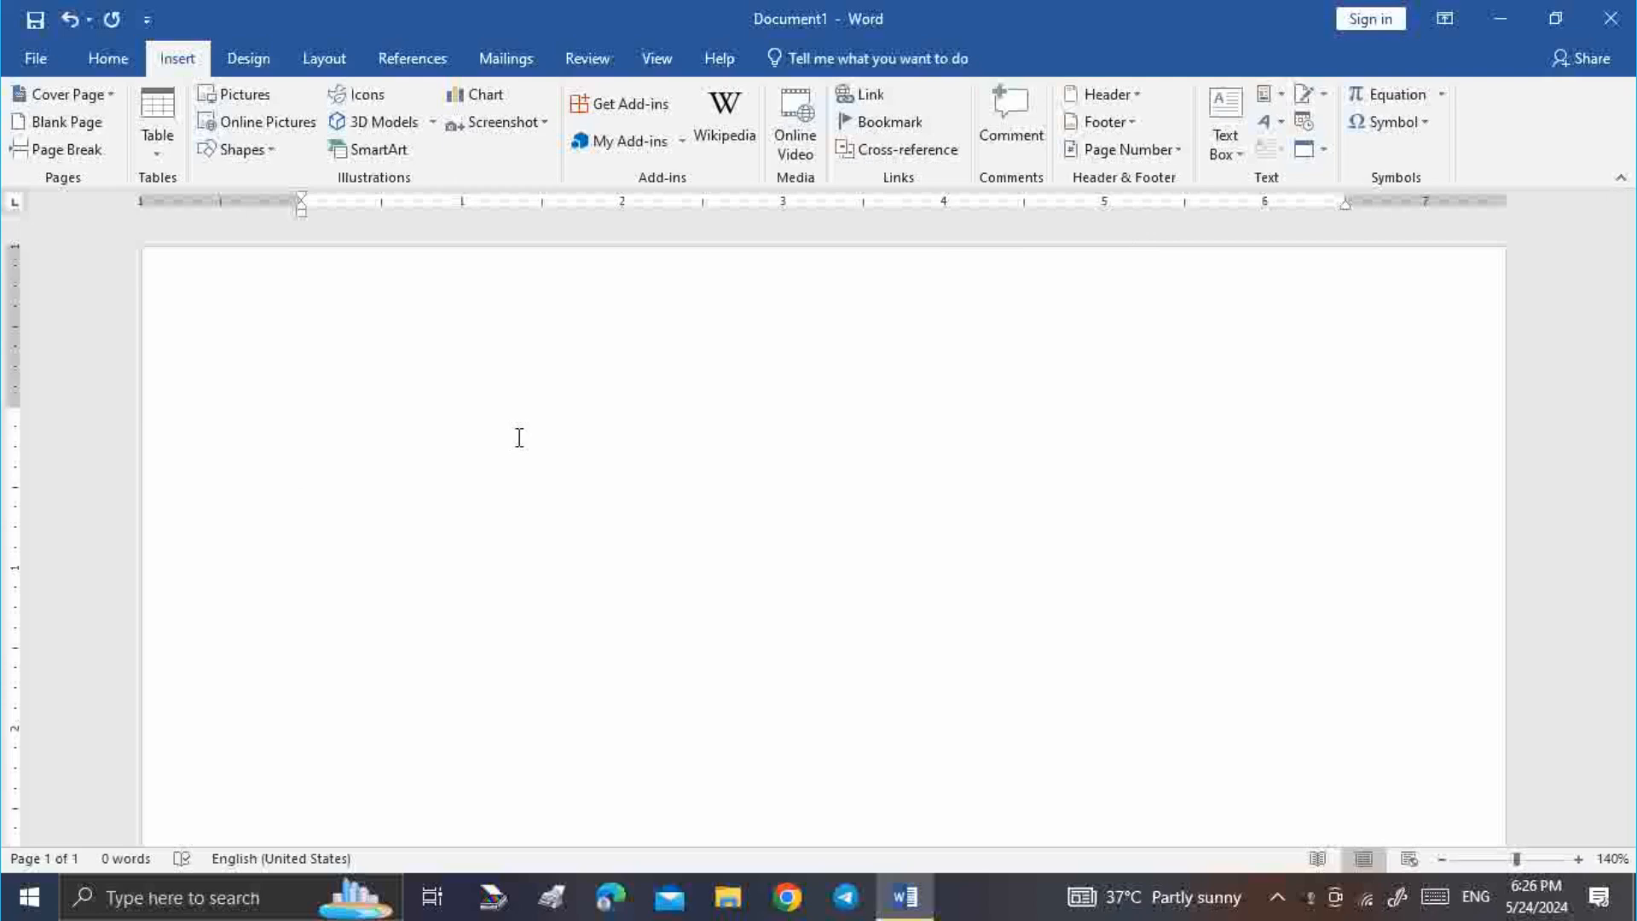
Generate eight paragraphs of sample text with =rand(8), then return to the top of the document
text(=)
text(ra)
text(nd)
text(())
text(8)
key(Right)
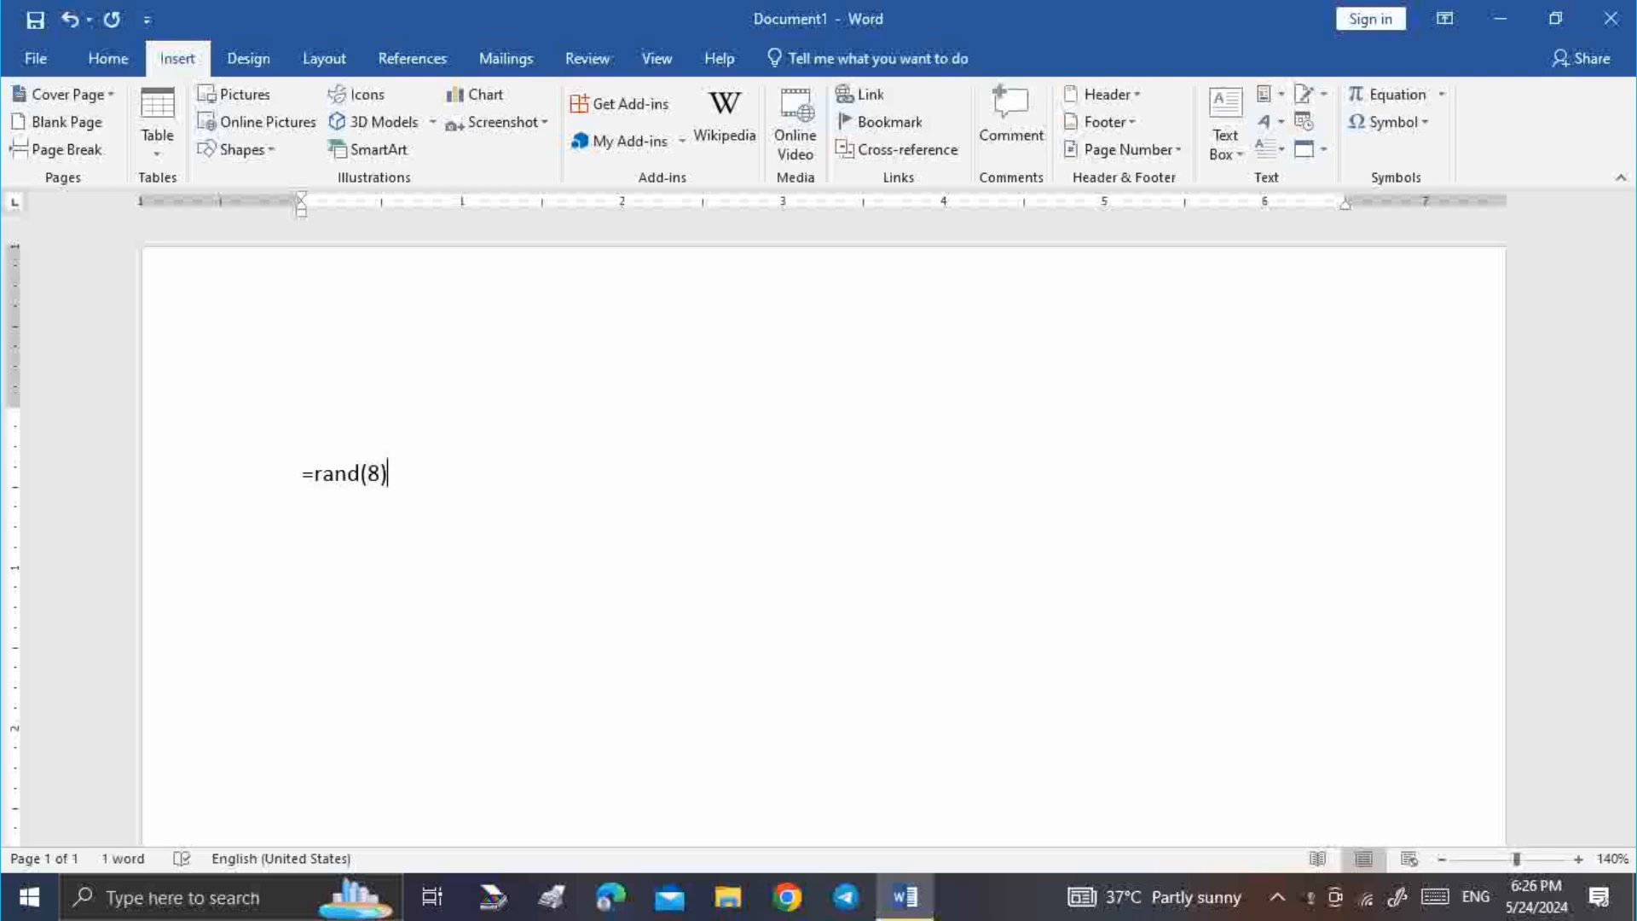
key(Return)
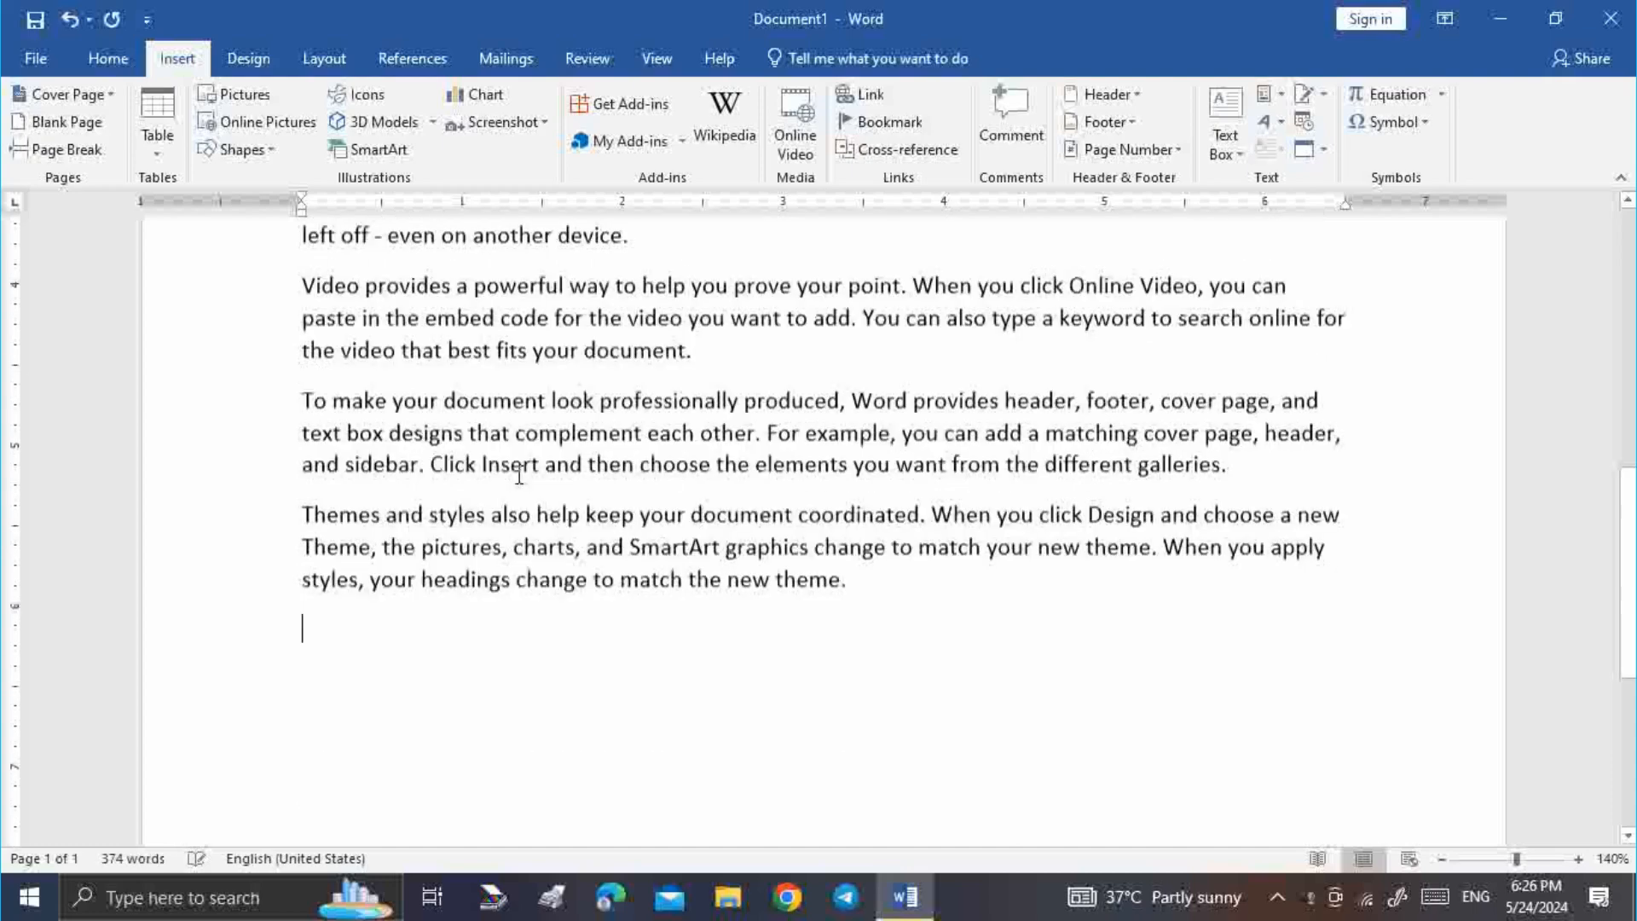
key(ctrl+Home)
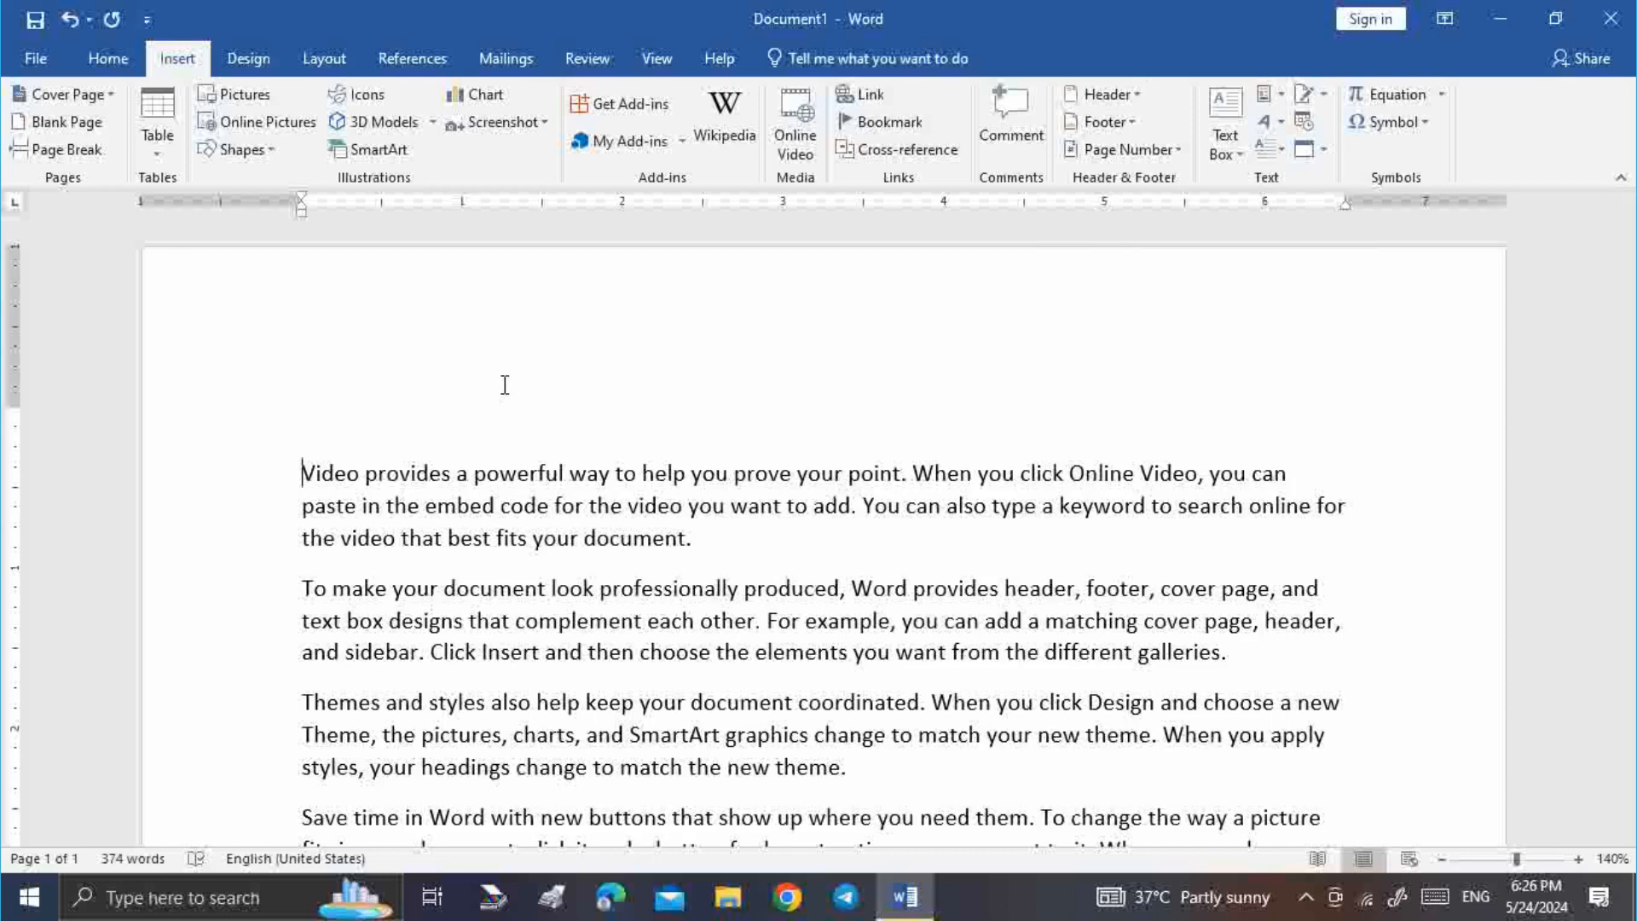
Insert a Blank header and type the author's full name into it
click(1141, 100)
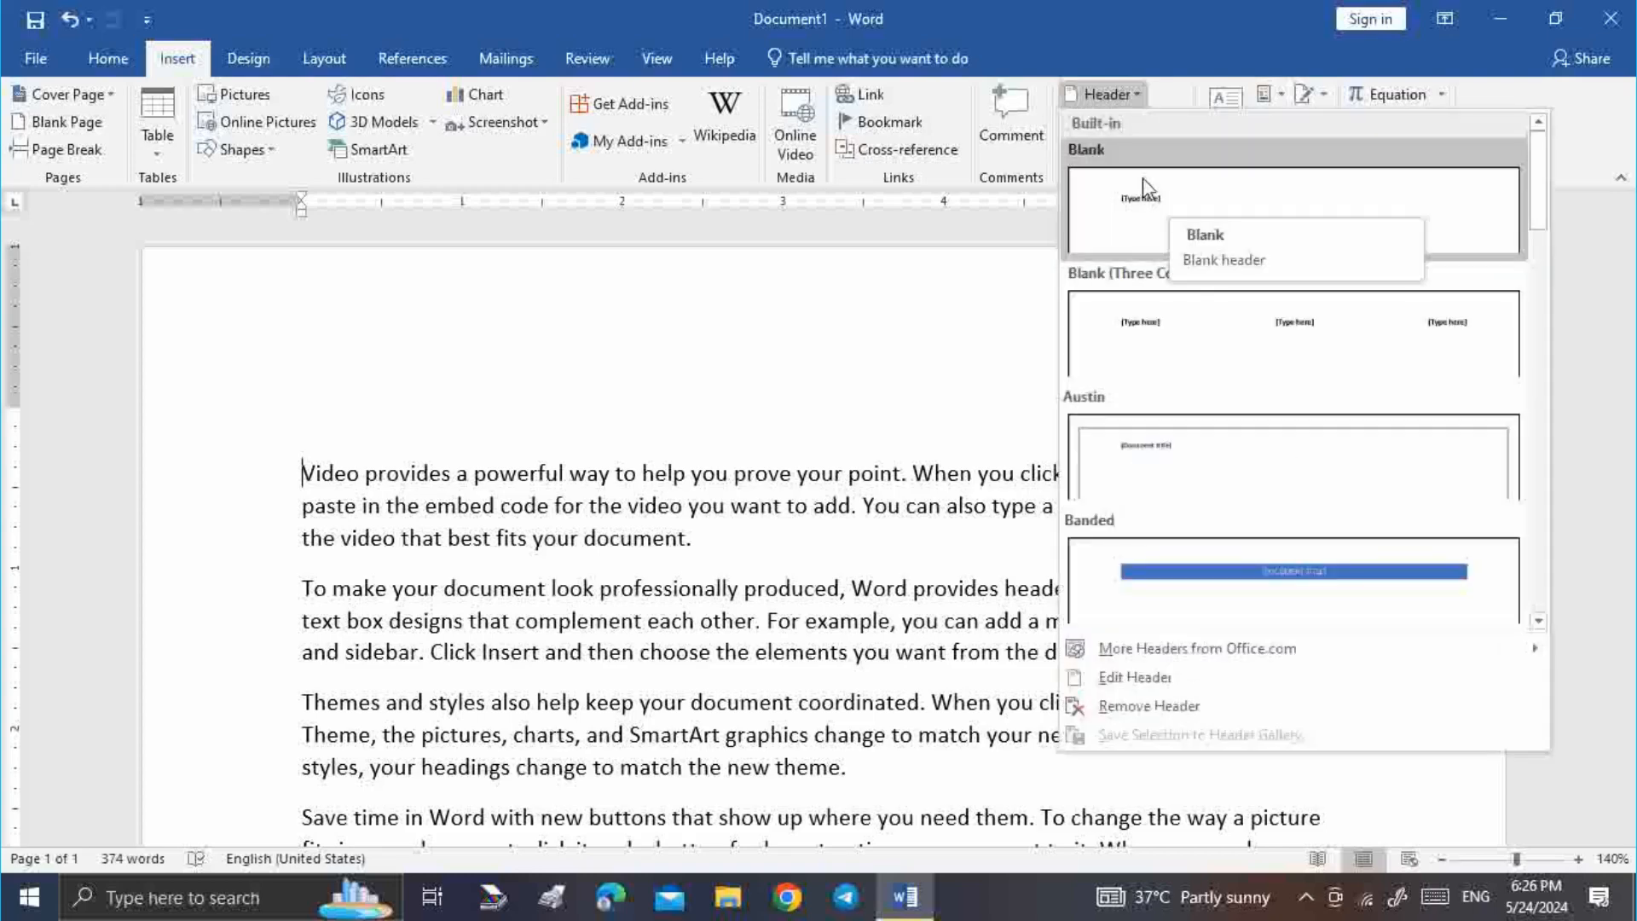
click(1130, 98)
click(1130, 98)
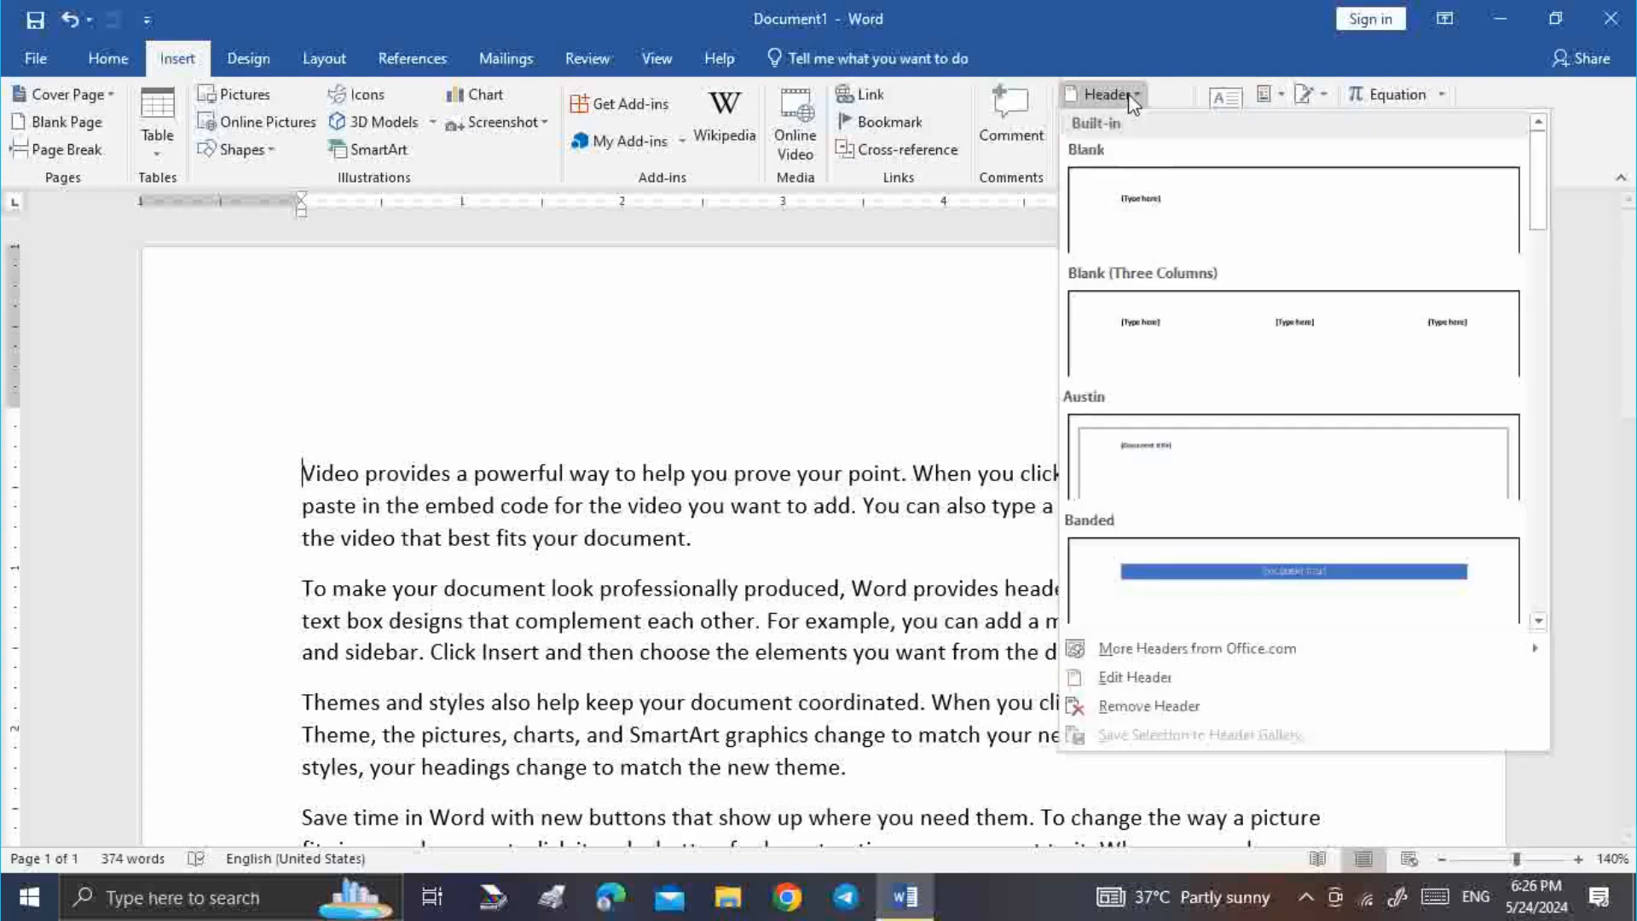
click(1153, 196)
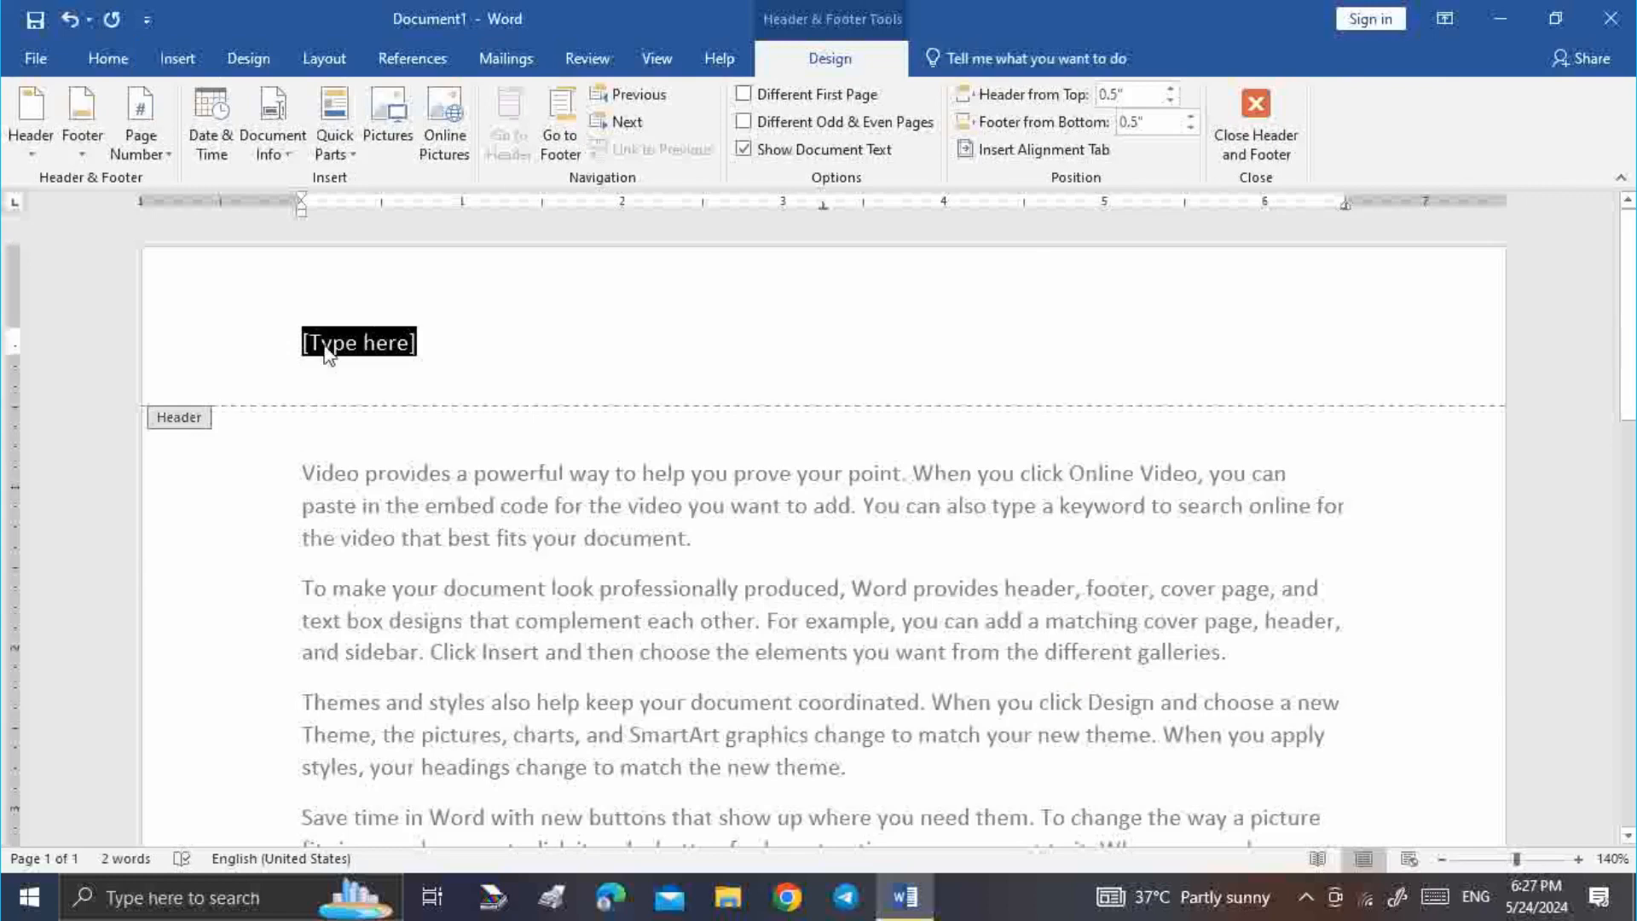
text(ra)
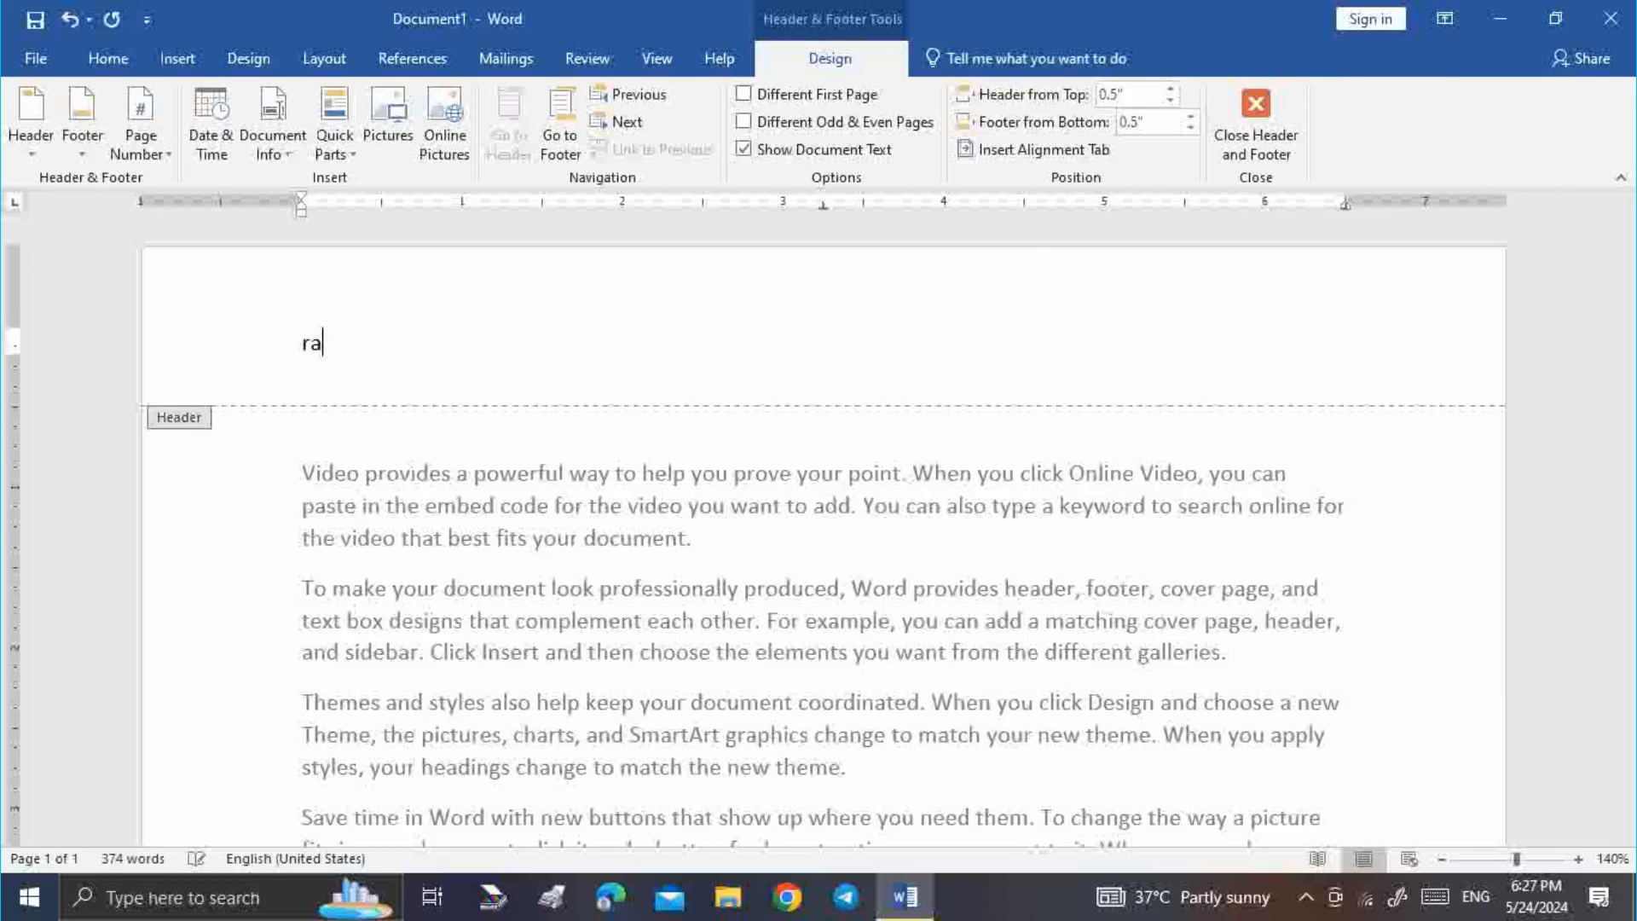
key(BackSpace)
key(BackSpace)
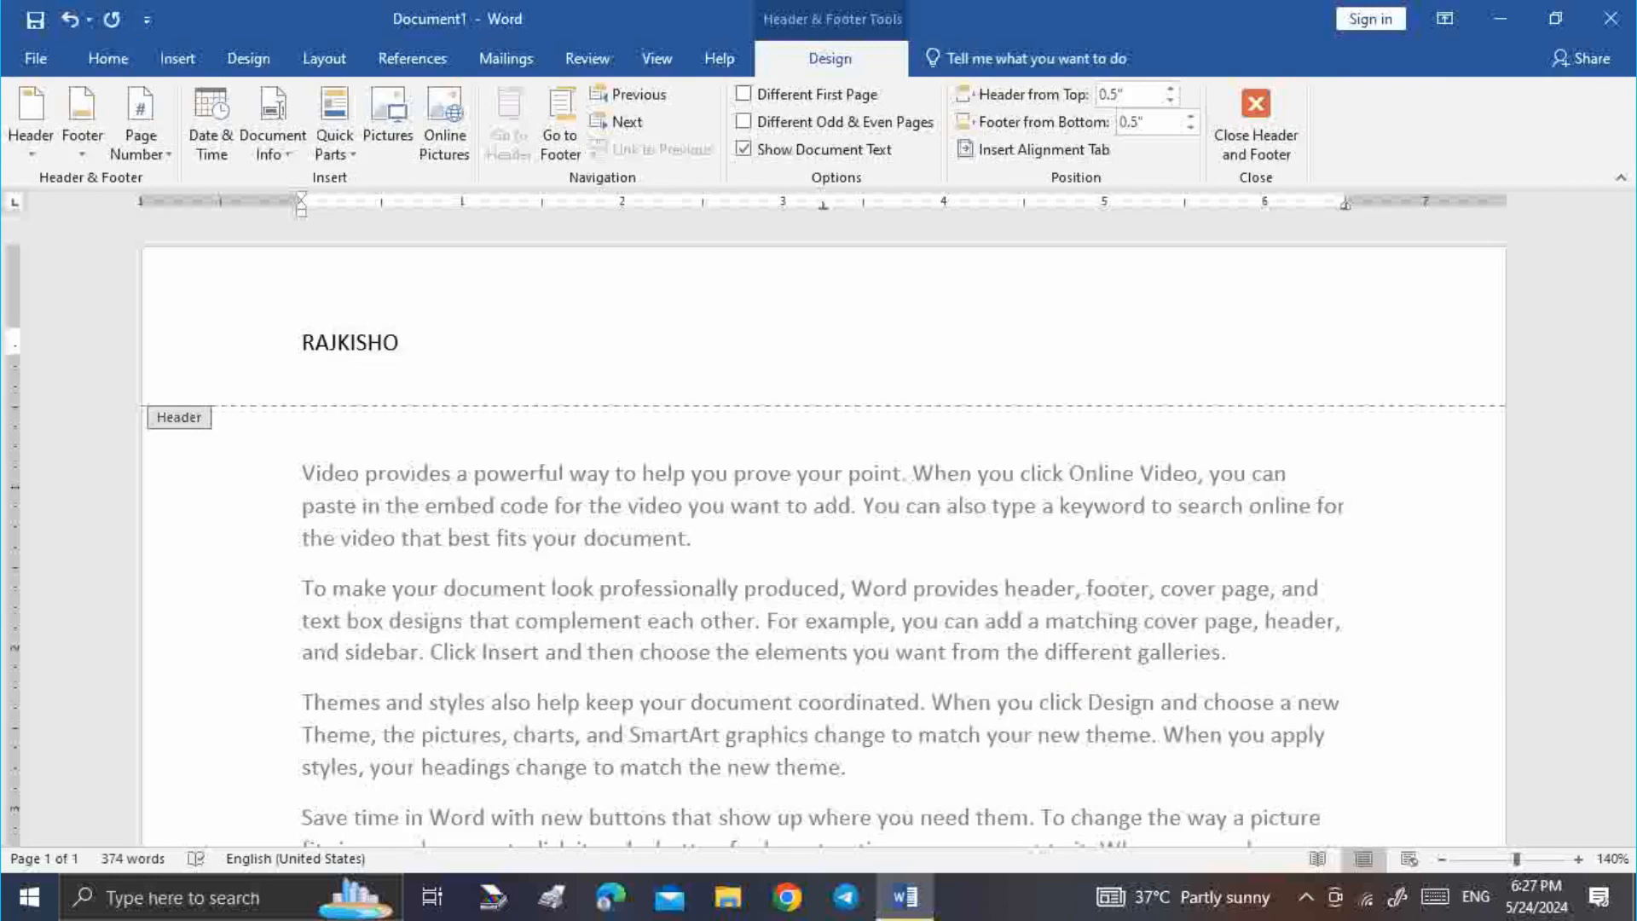
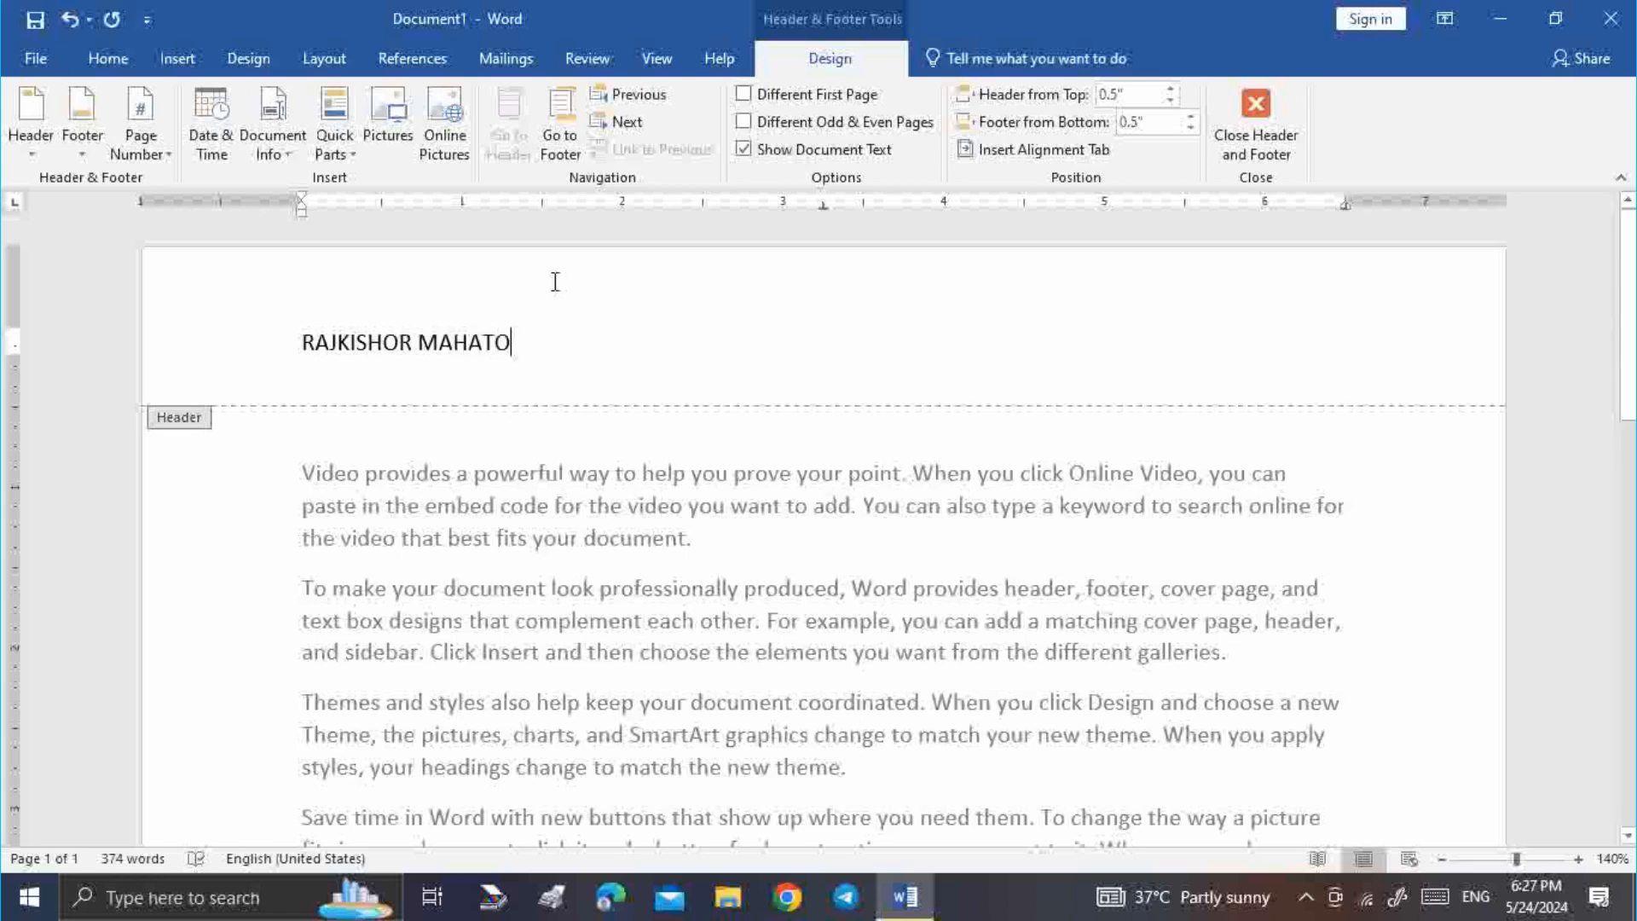
Exit the header and add empty lines below the last paragraph to create page 2
double_click(517, 429)
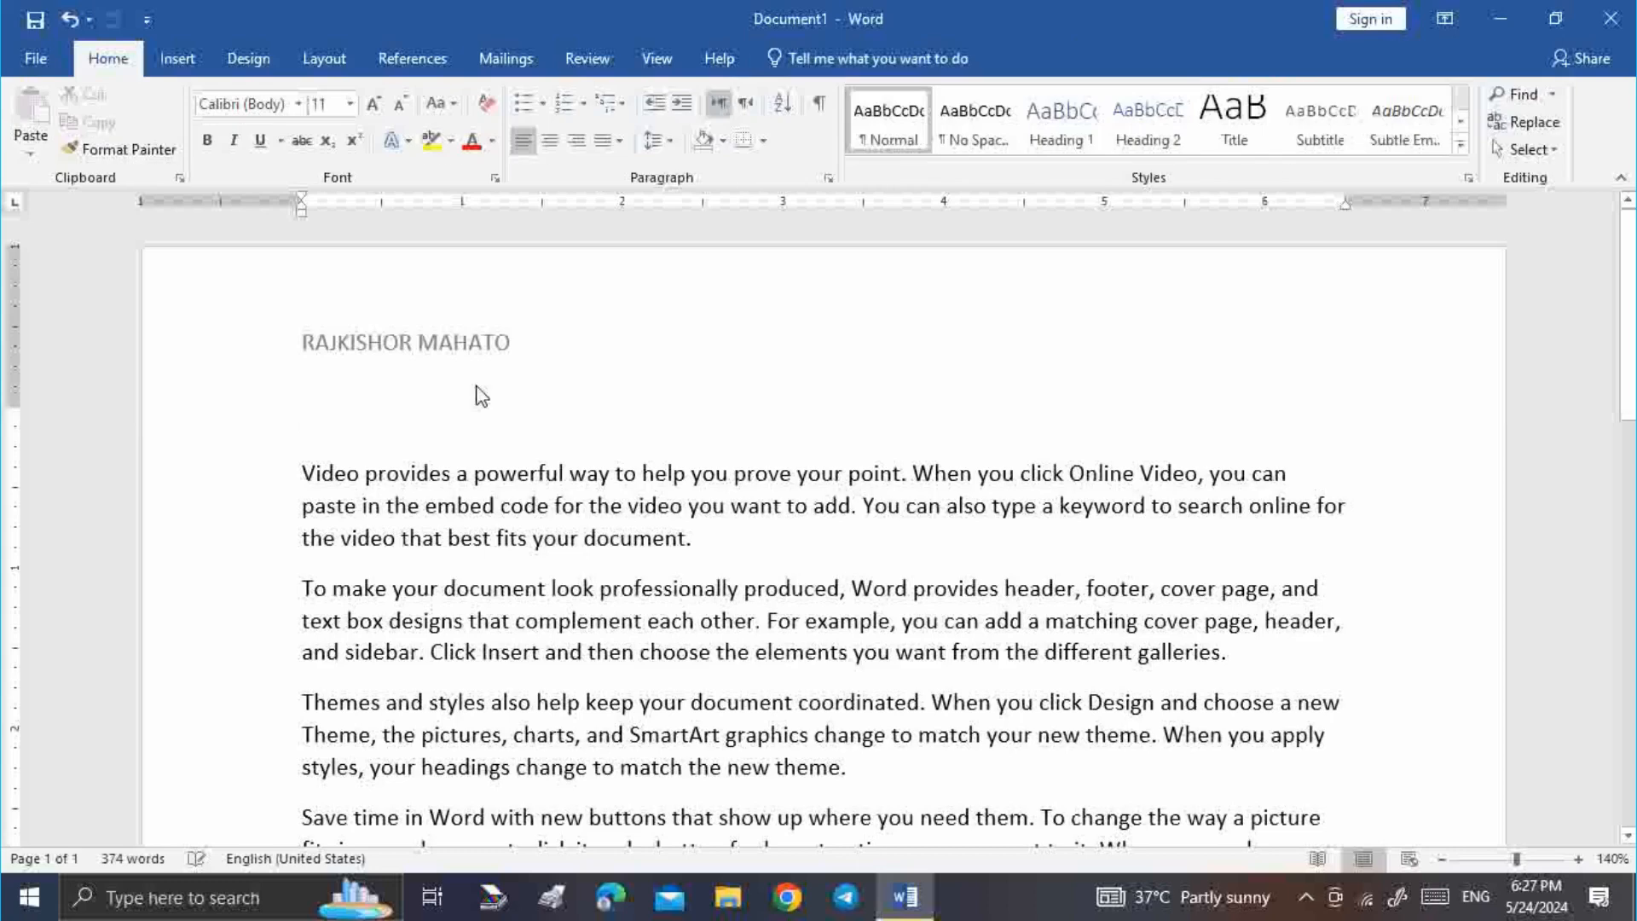
scroll(546, 401, down, 15)
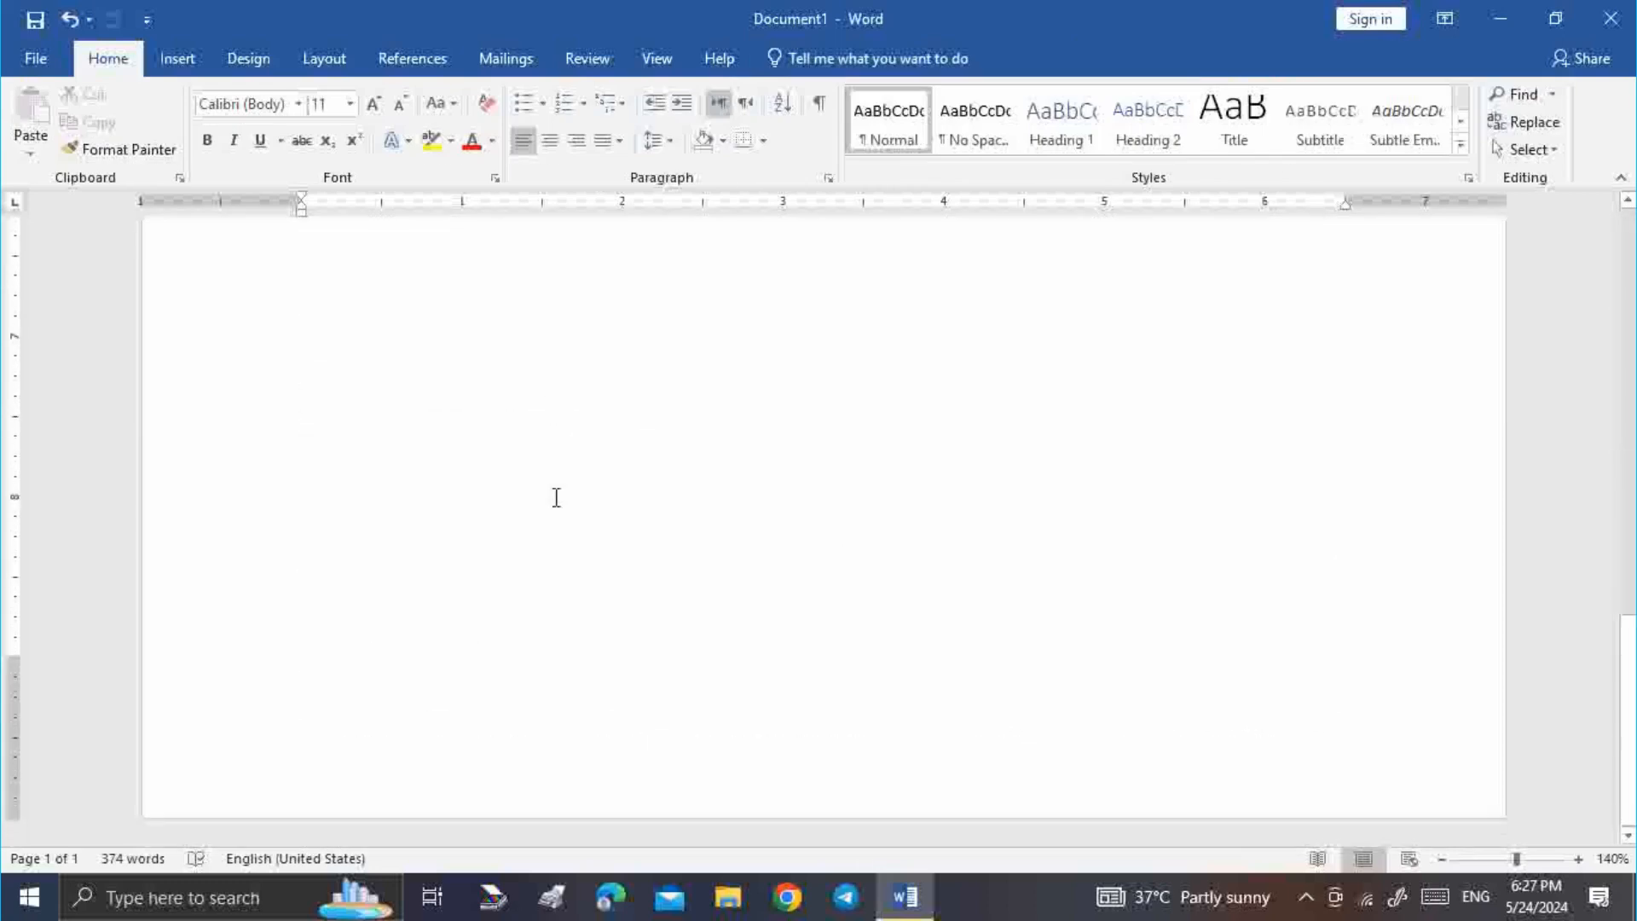
scroll(602, 345, up, 3)
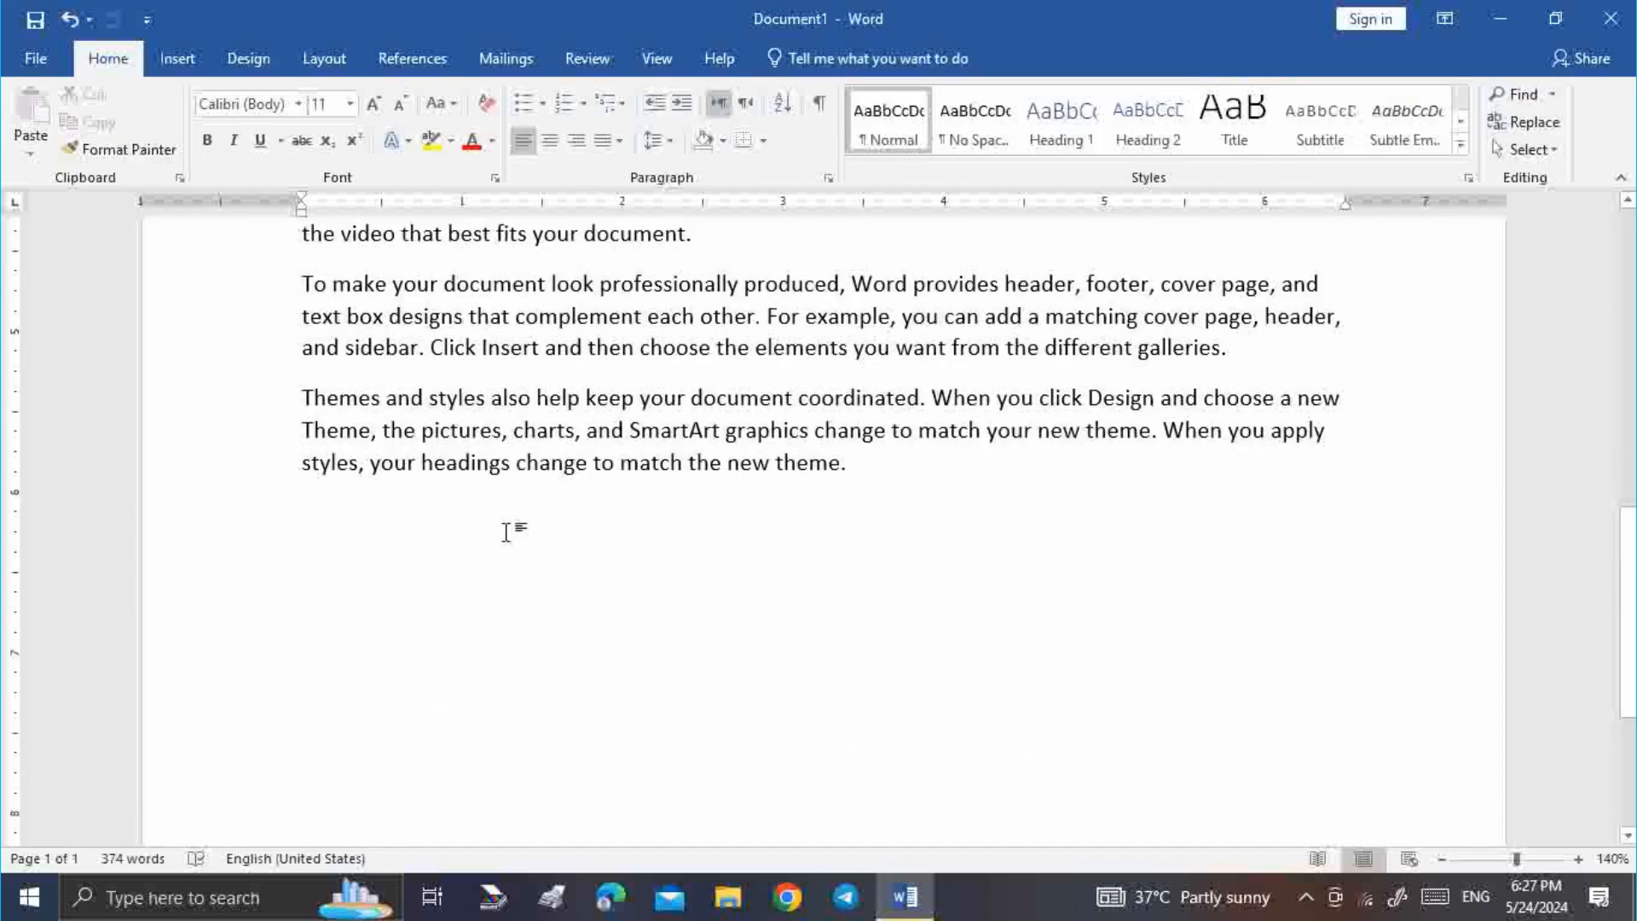
click(509, 532)
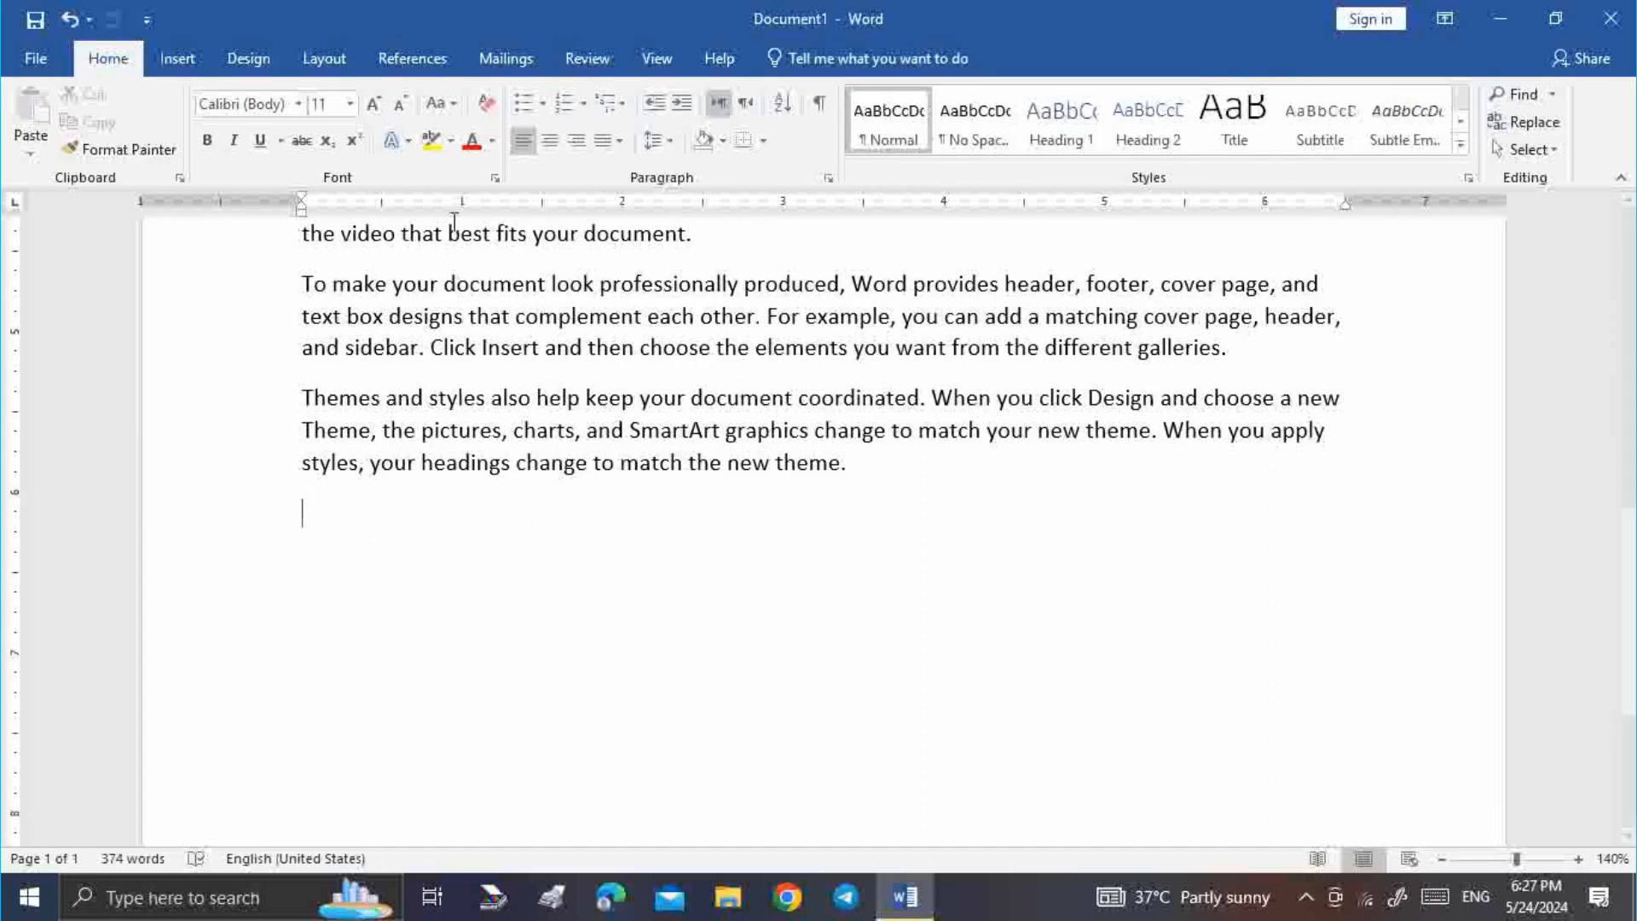
key(Return)
key(Return)
key(Return)
key(Return)
key(Return)
key(Return)
key(Return)
key(Return)
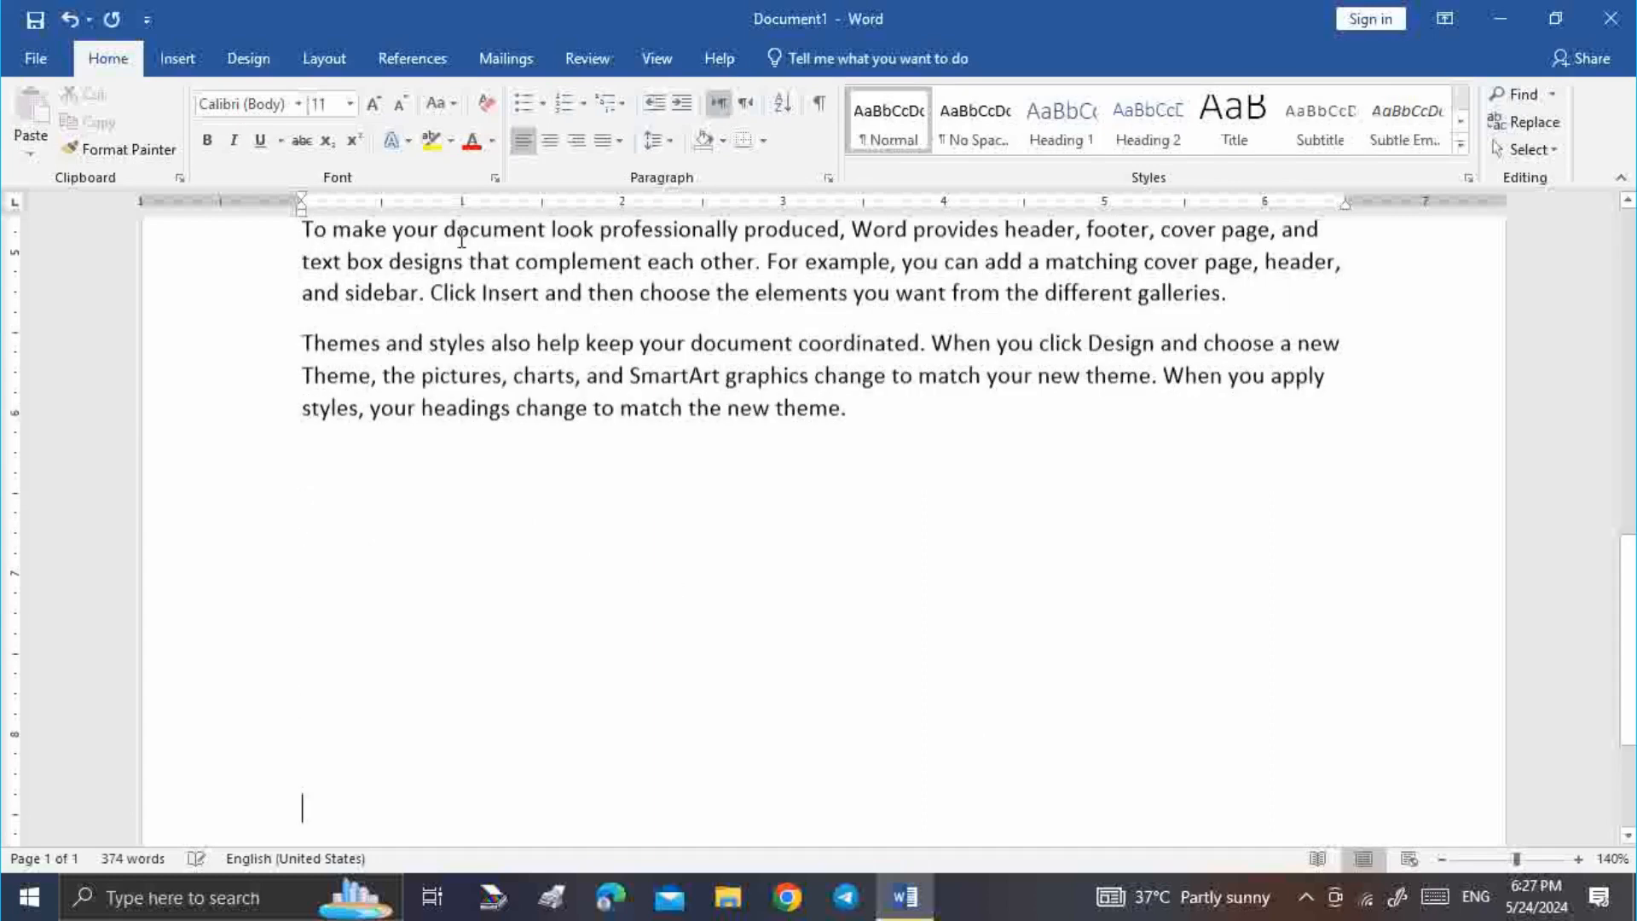
key(Return)
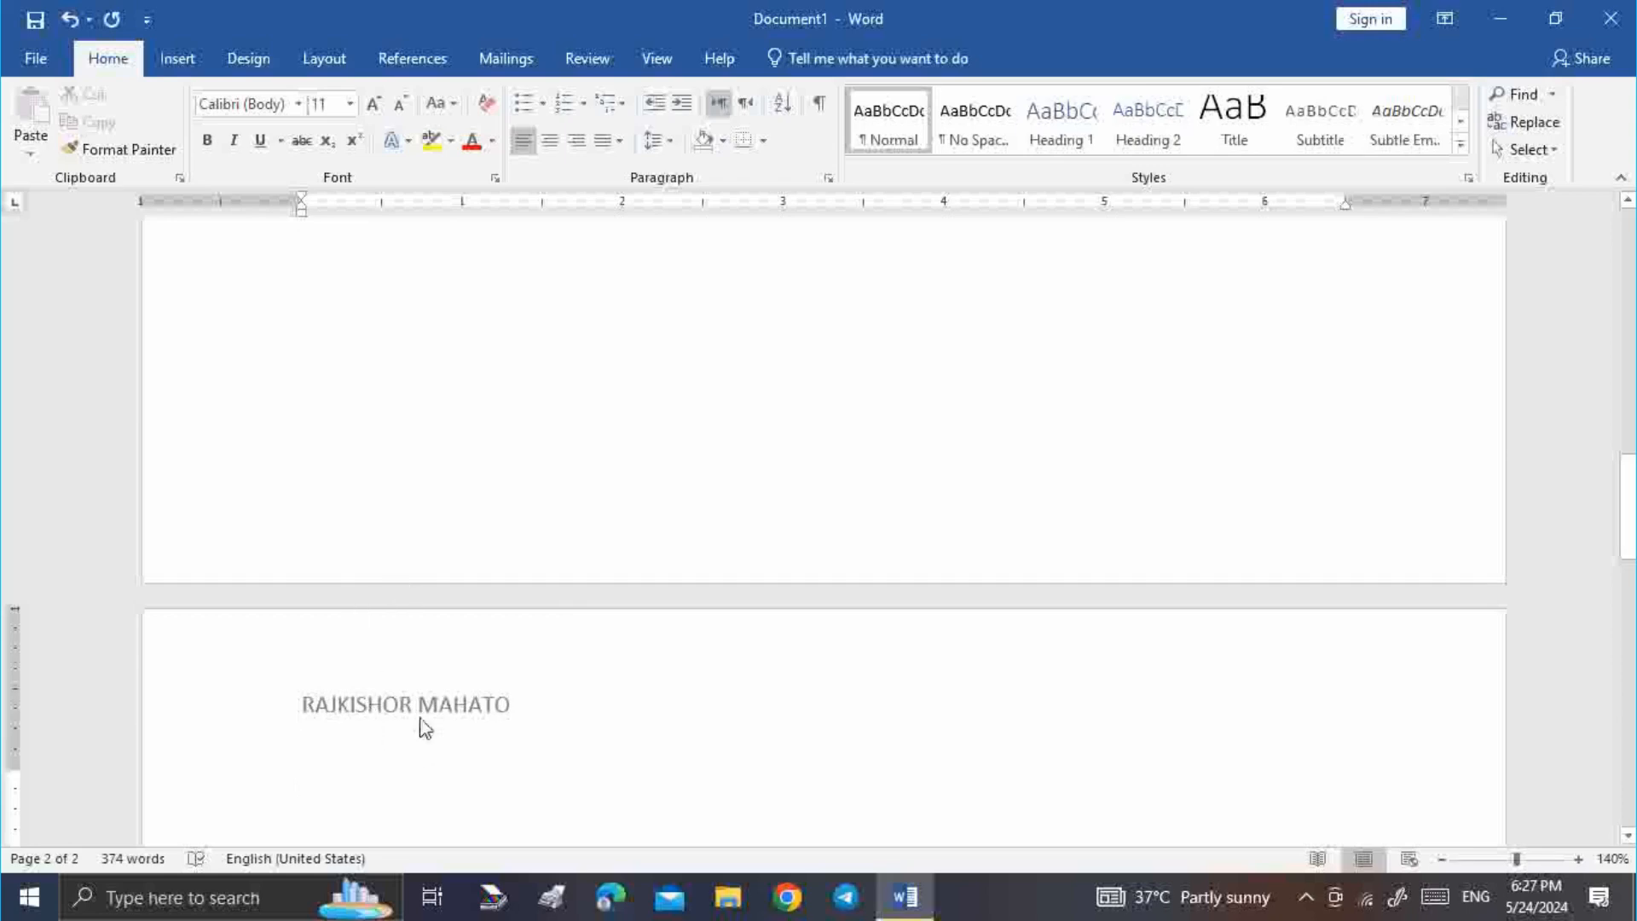
Place the caret in the body below the header and switch to the Insert tab
double_click(518, 595)
scroll(517, 594, up, 6)
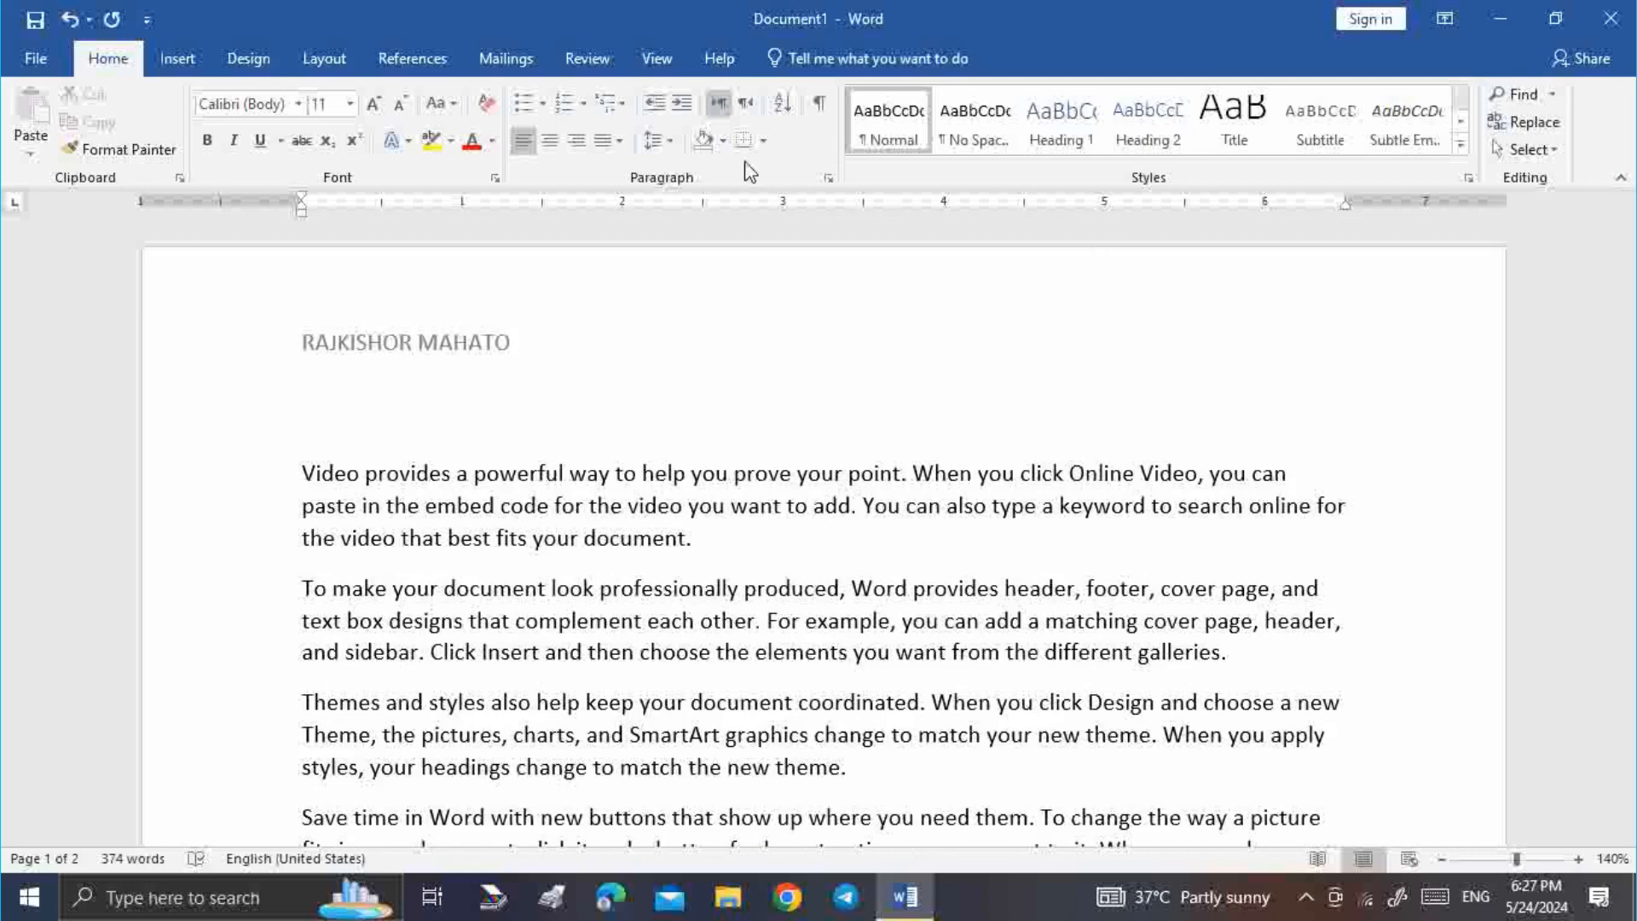
click(425, 421)
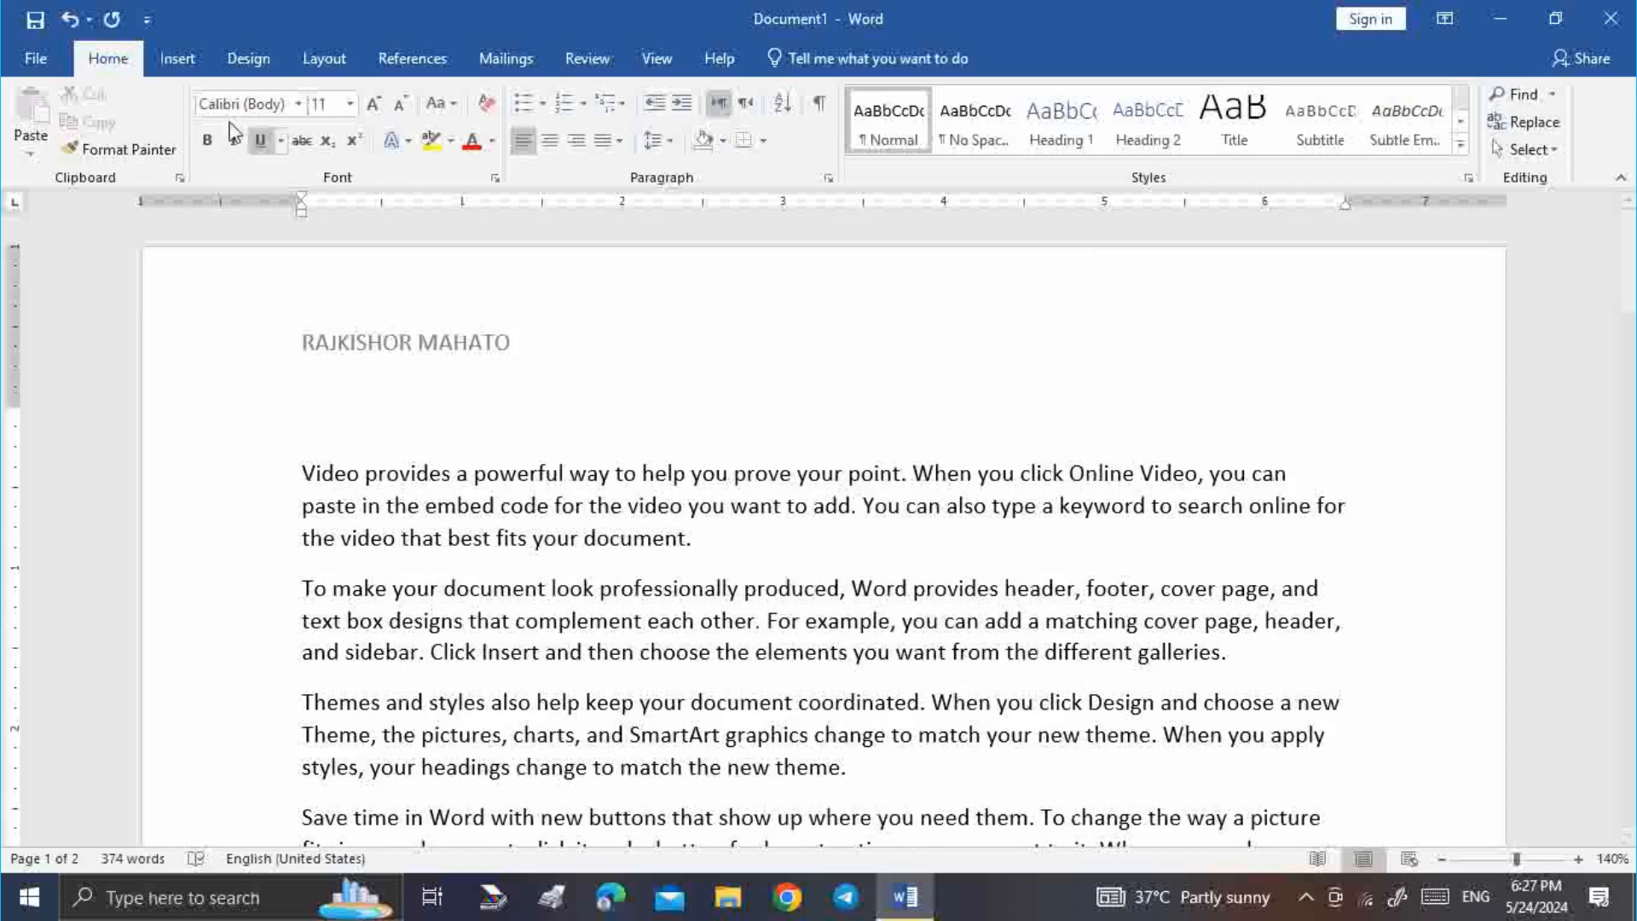
click(175, 62)
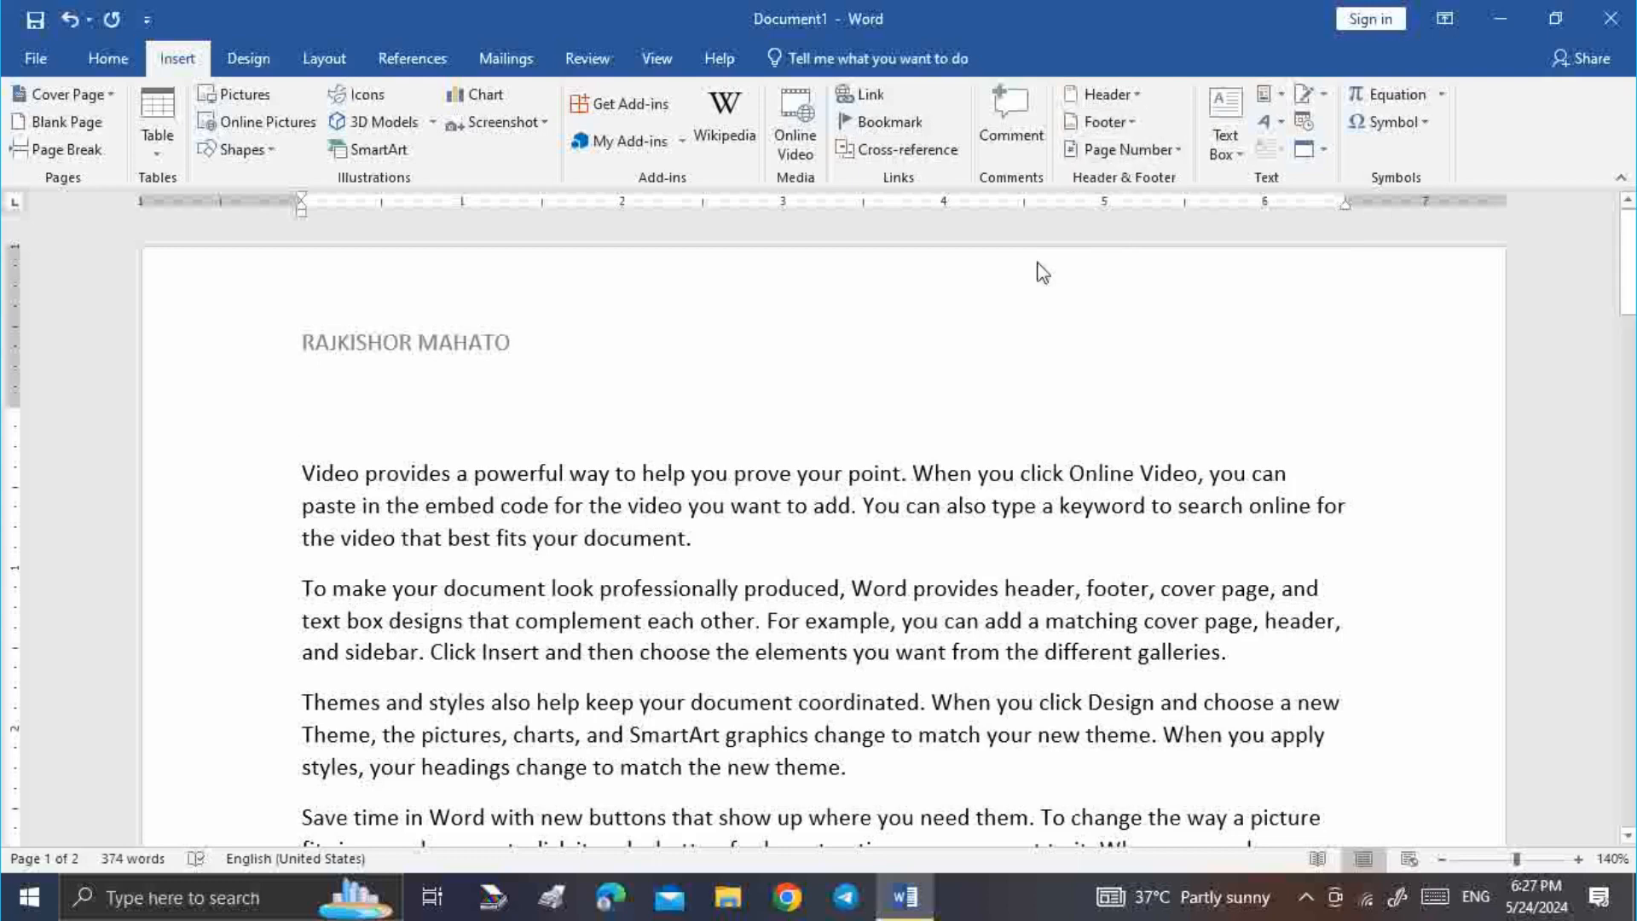
Insert a Blank footer, type the author's address into it, and return to the body
click(1140, 126)
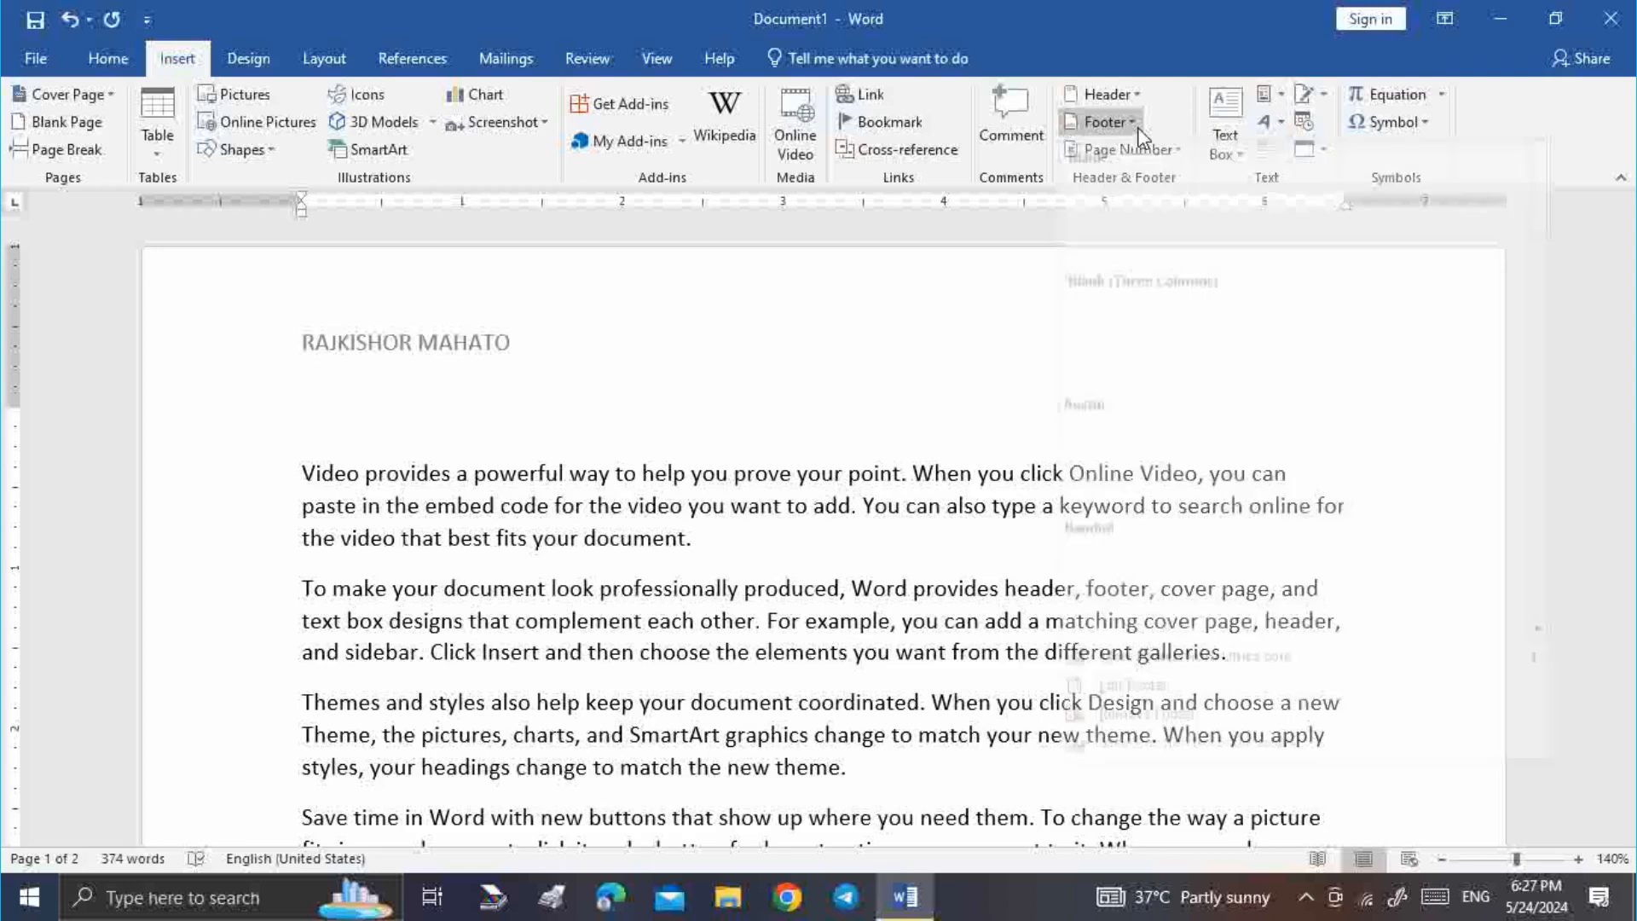
click(1135, 226)
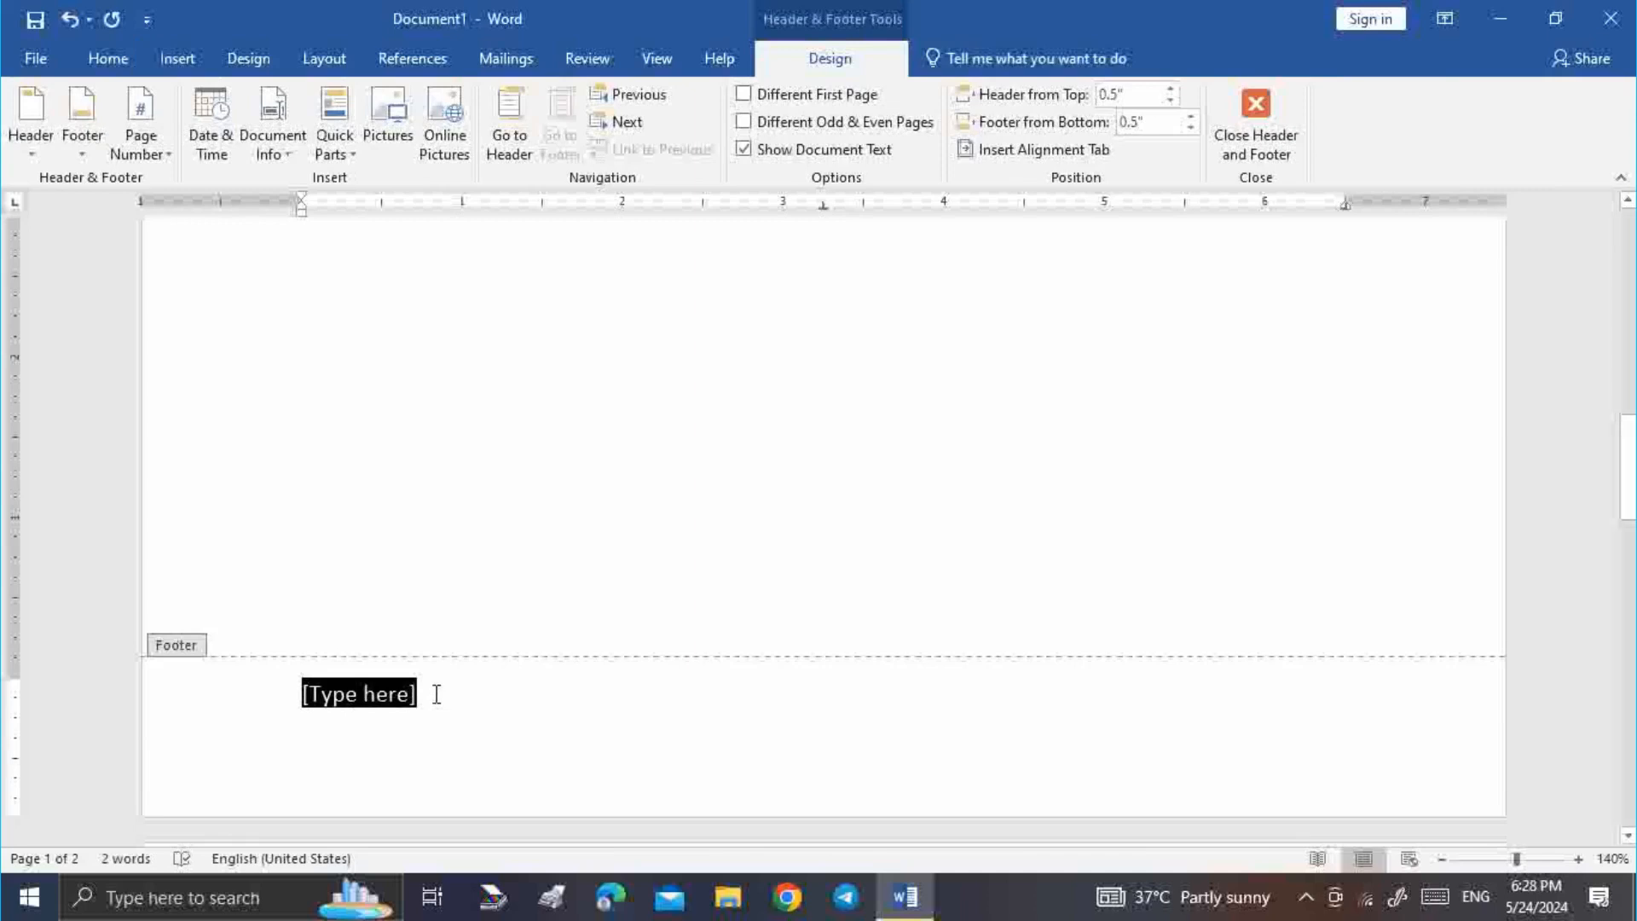
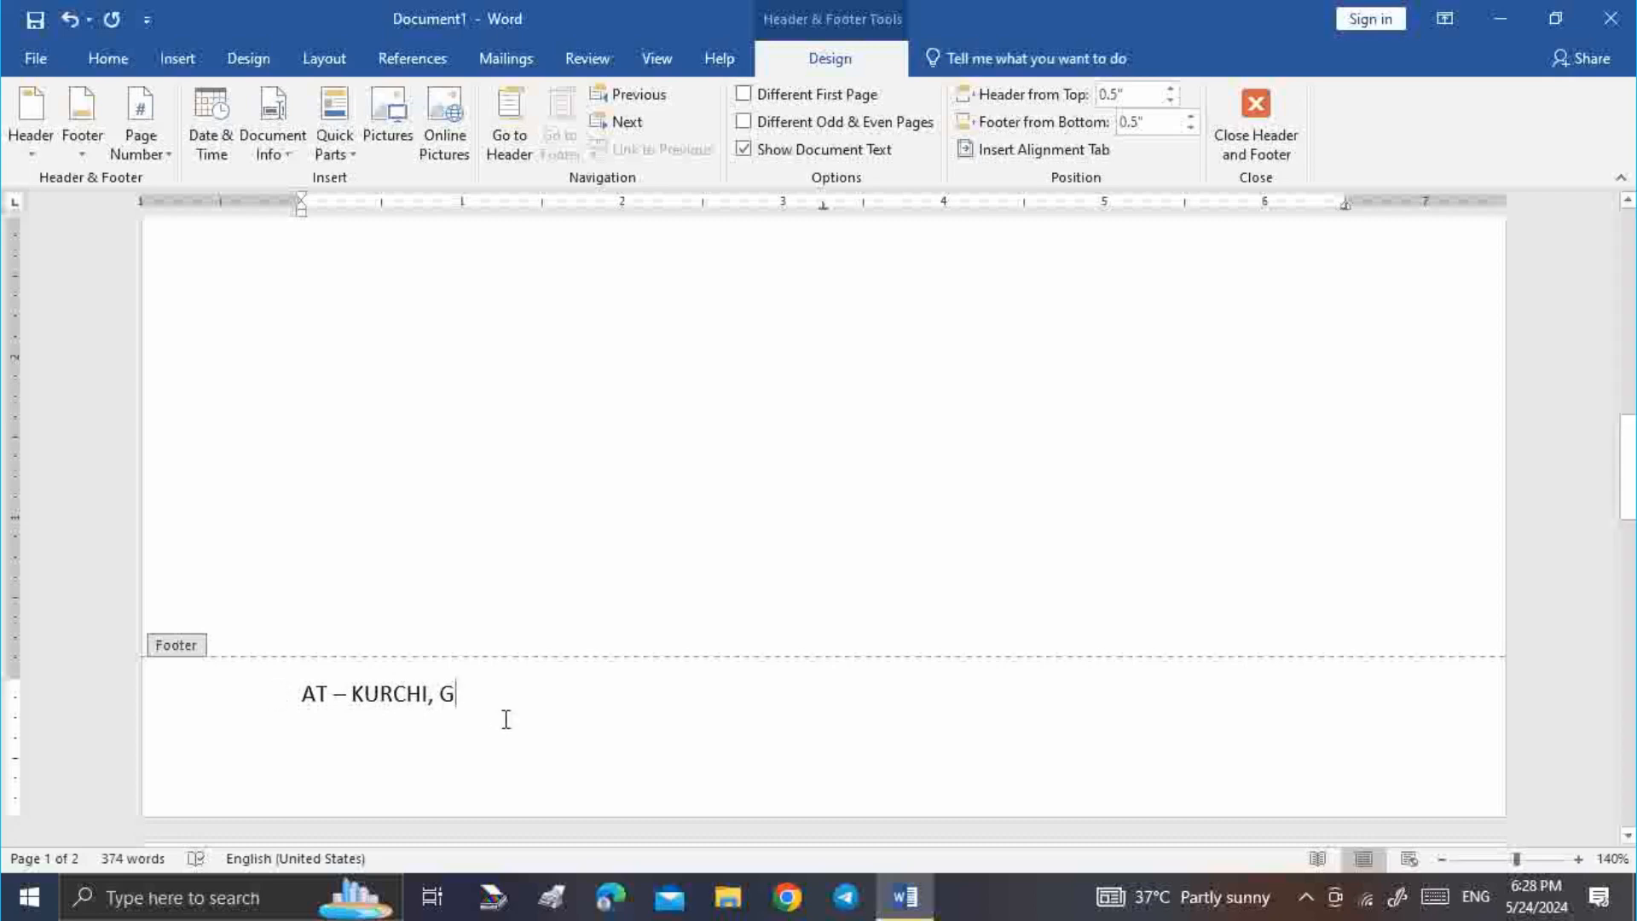
key(Return)
double_click(525, 586)
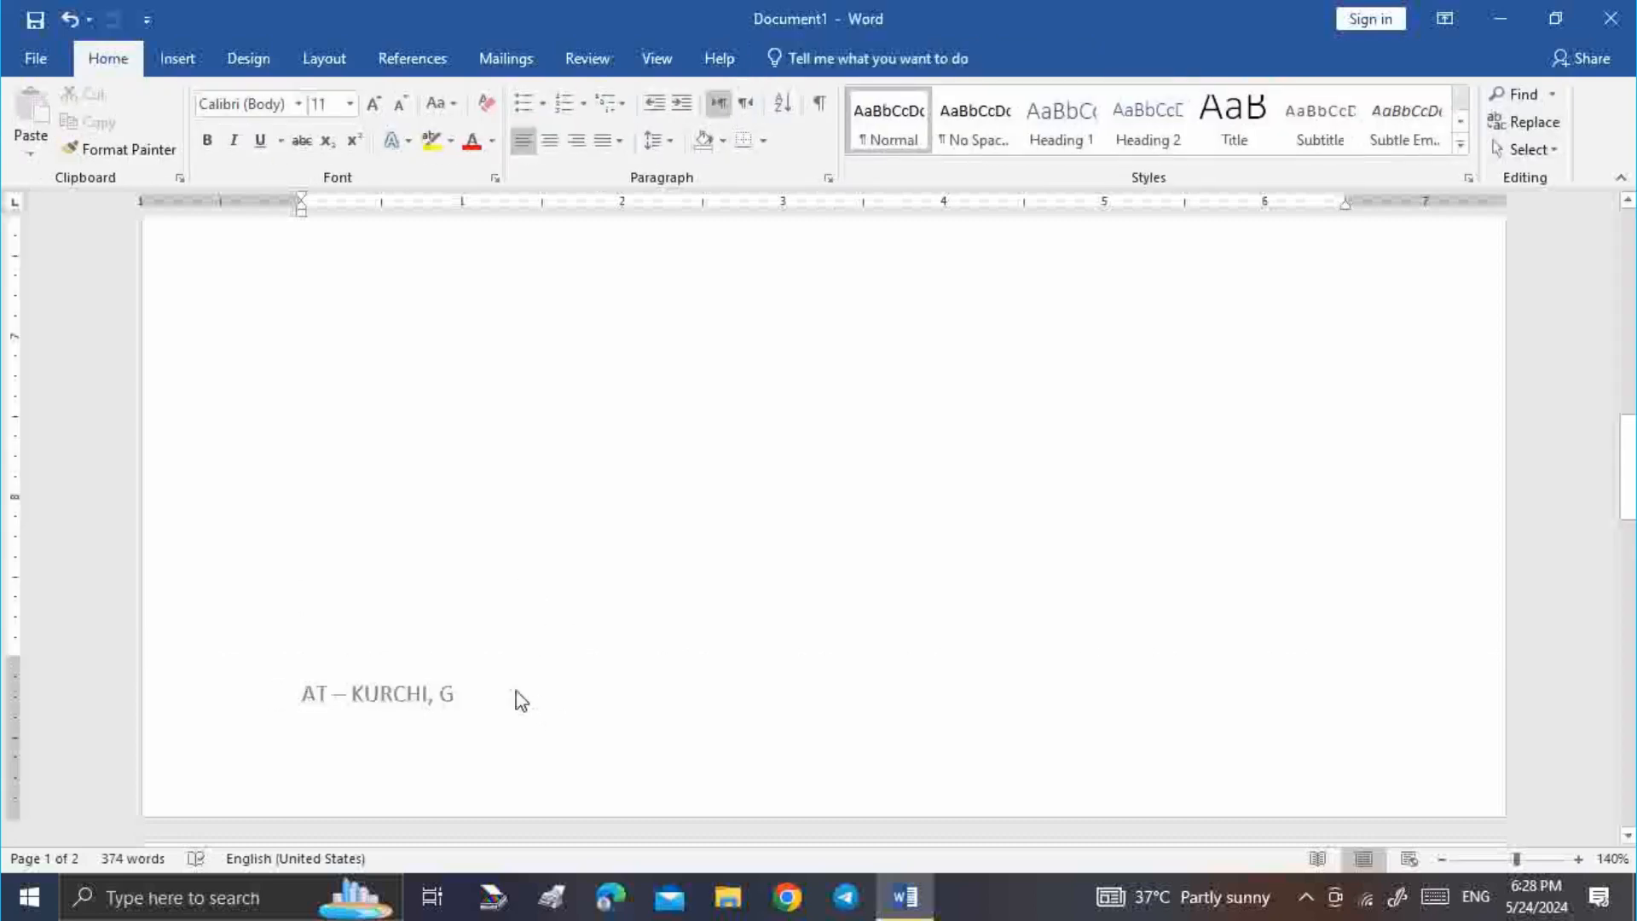
Scroll through both pages to check the header and footer, then switch to the Insert tab
scroll(516, 695, down, 3)
scroll(515, 695, down, 15)
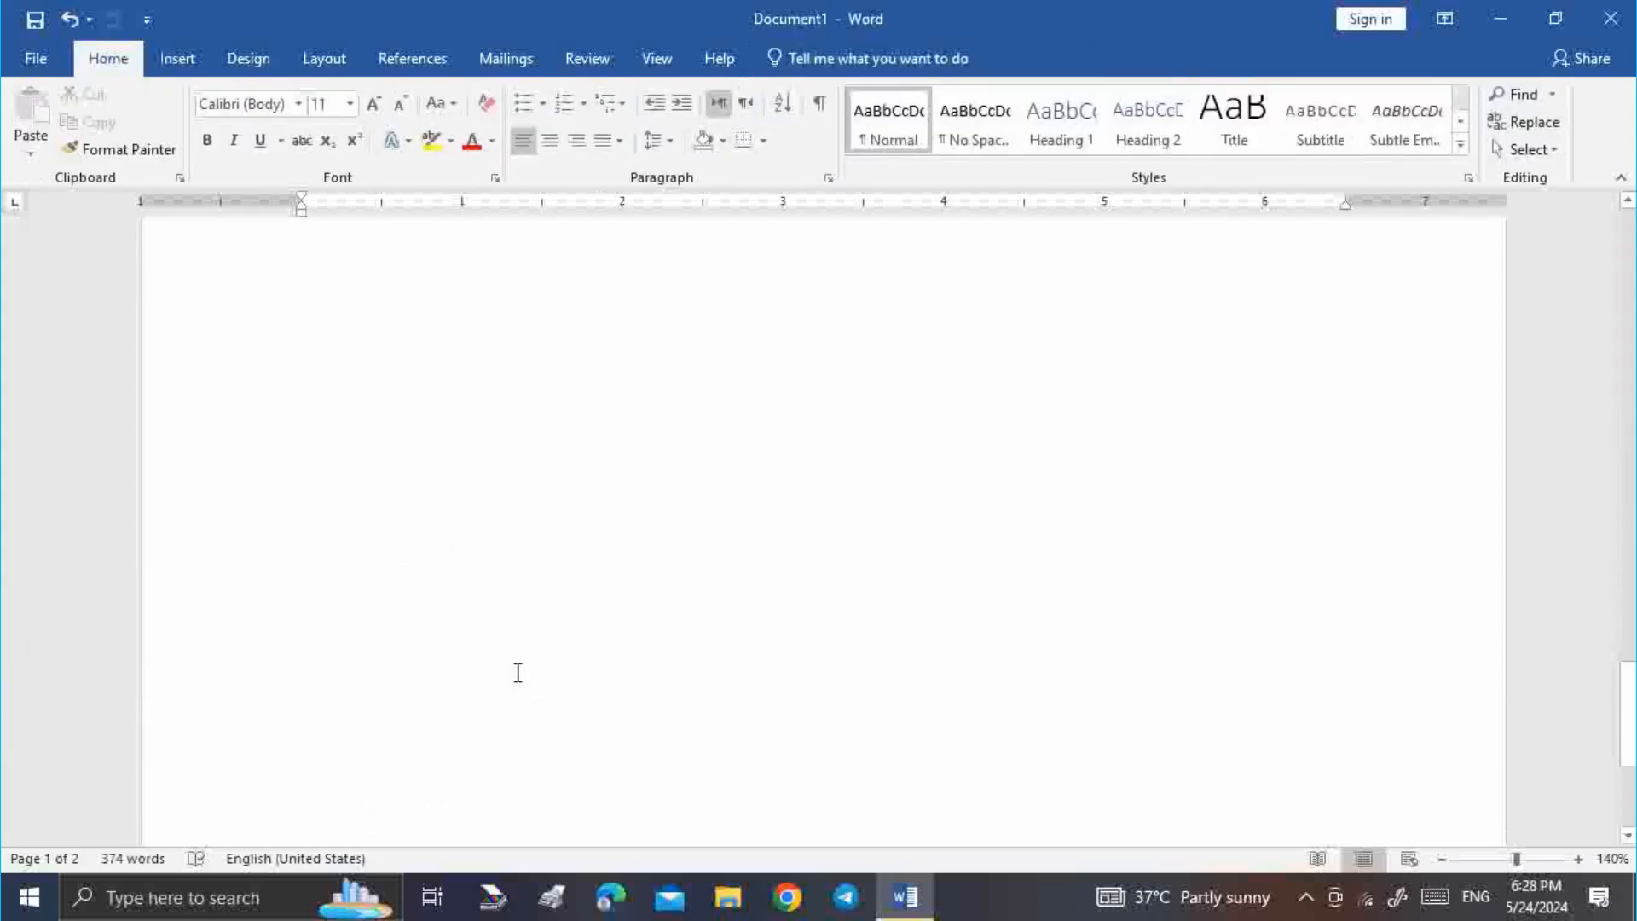
scroll(549, 651, up, 10)
scroll(549, 650, up, 4)
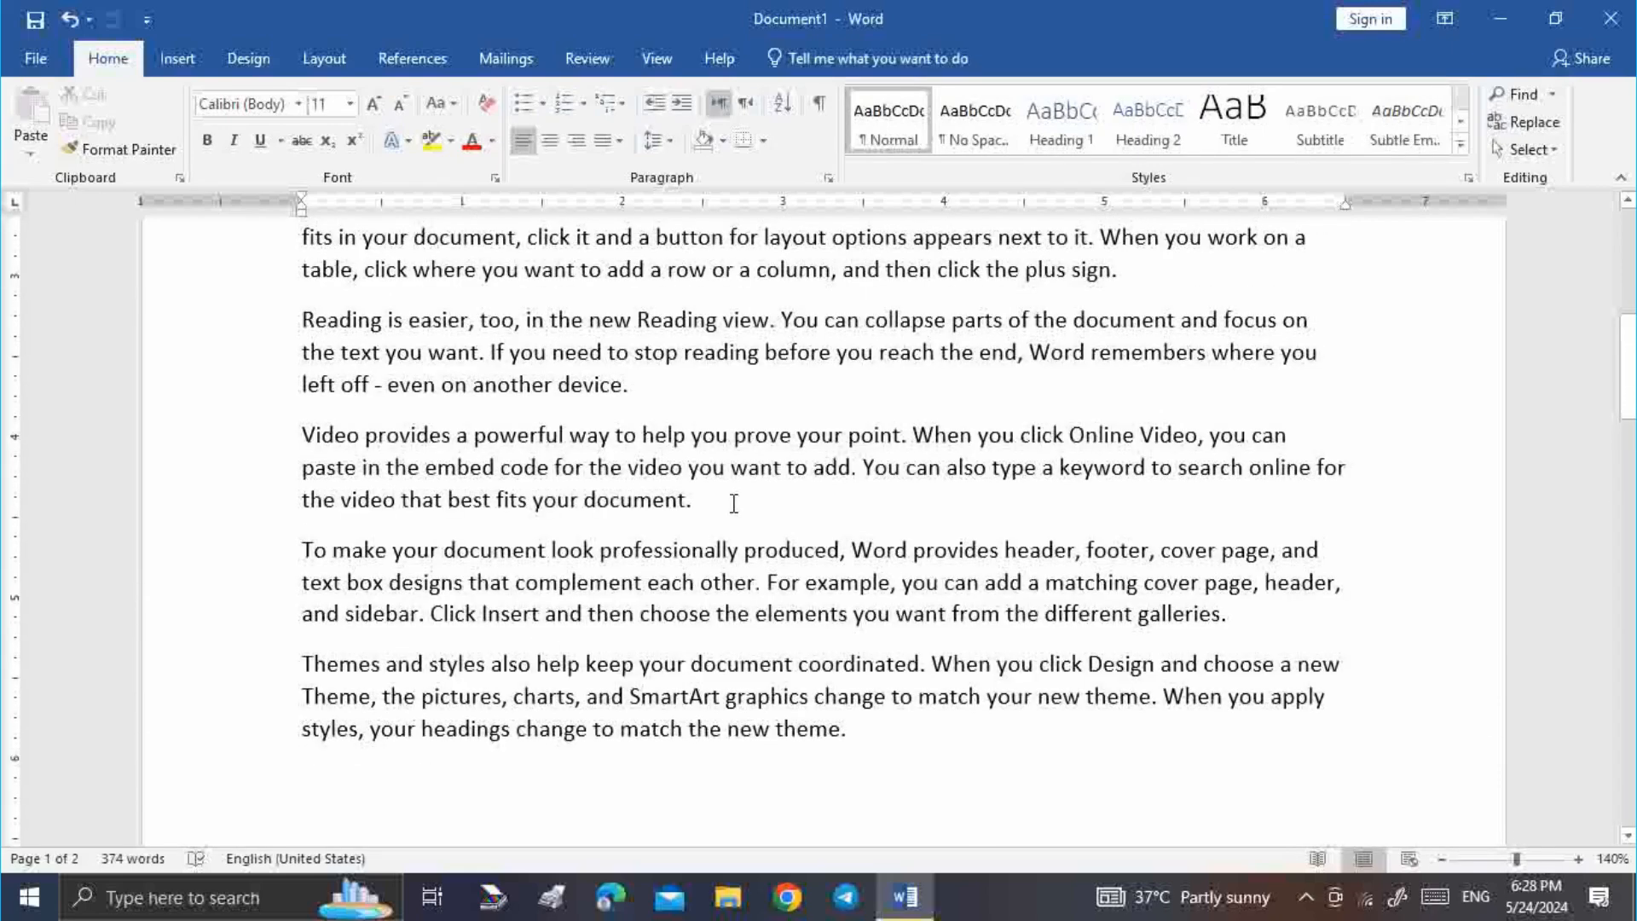
scroll(698, 357, down, 2)
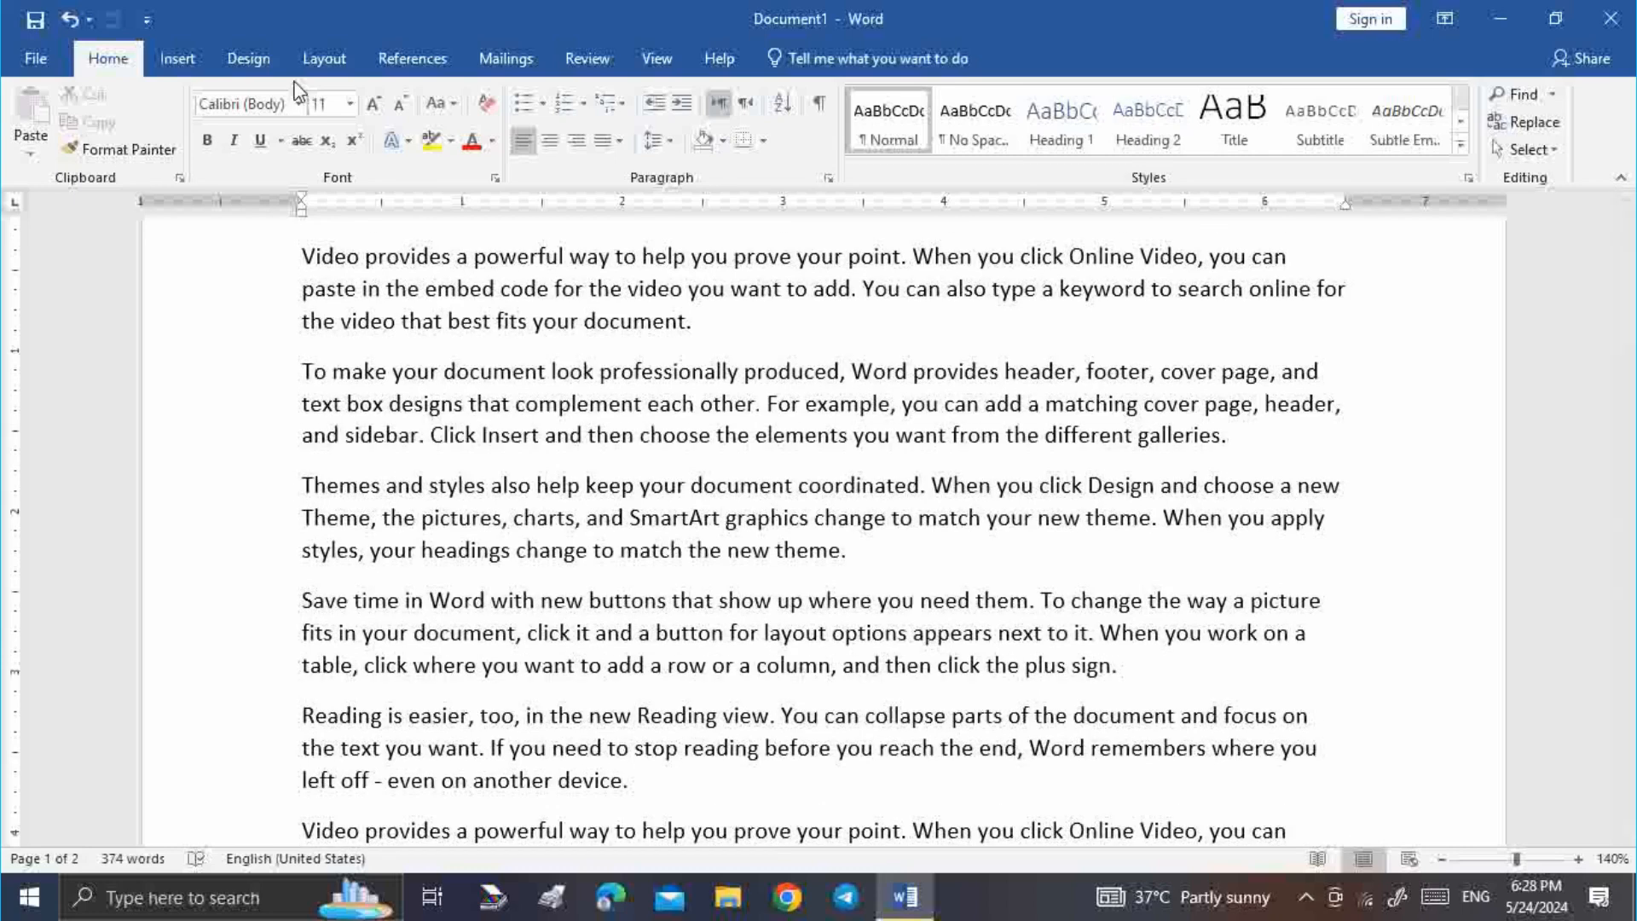
click(178, 58)
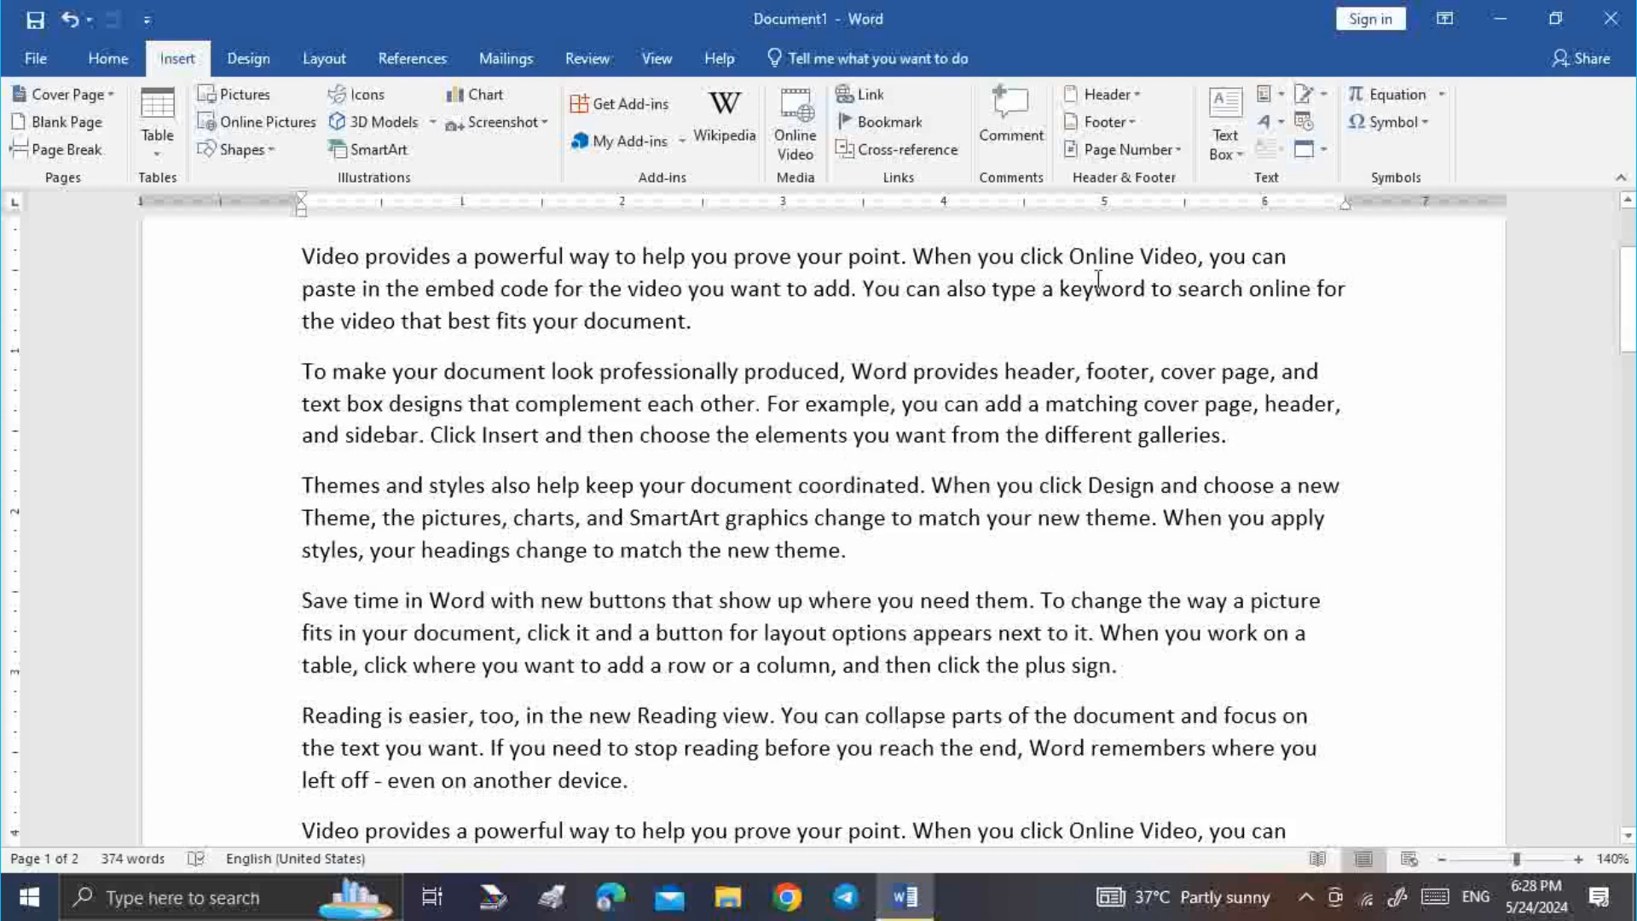
Add an Accent Bar 1 page number to the footer, removing the stray '2' so it reads '1 | Page'
click(1177, 151)
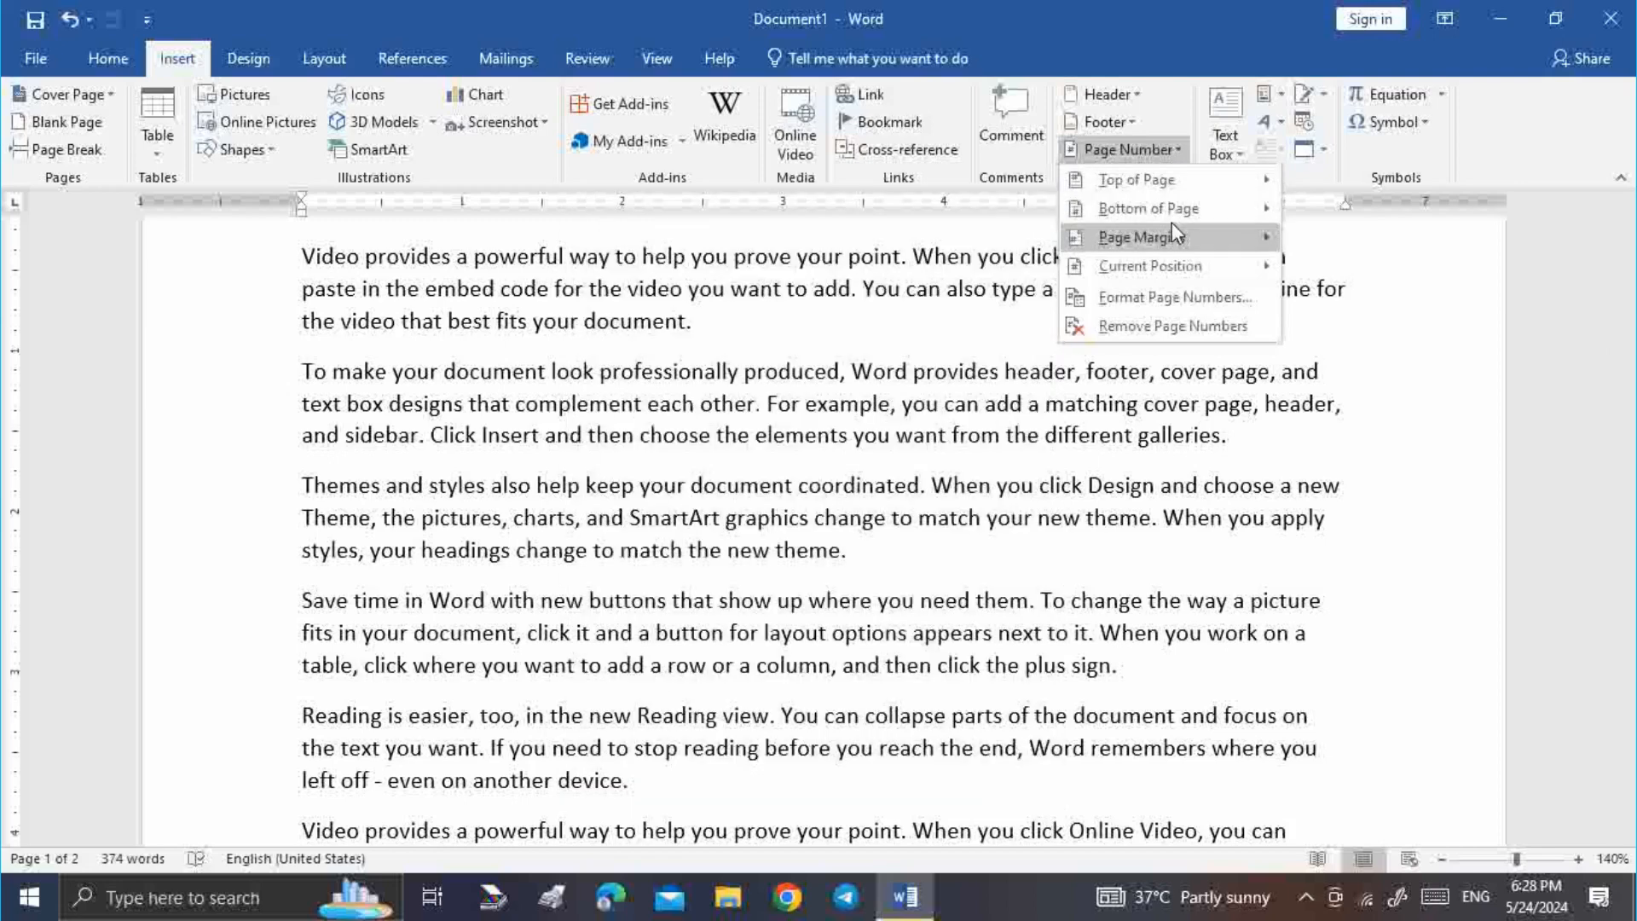
mouse_move(1139, 210)
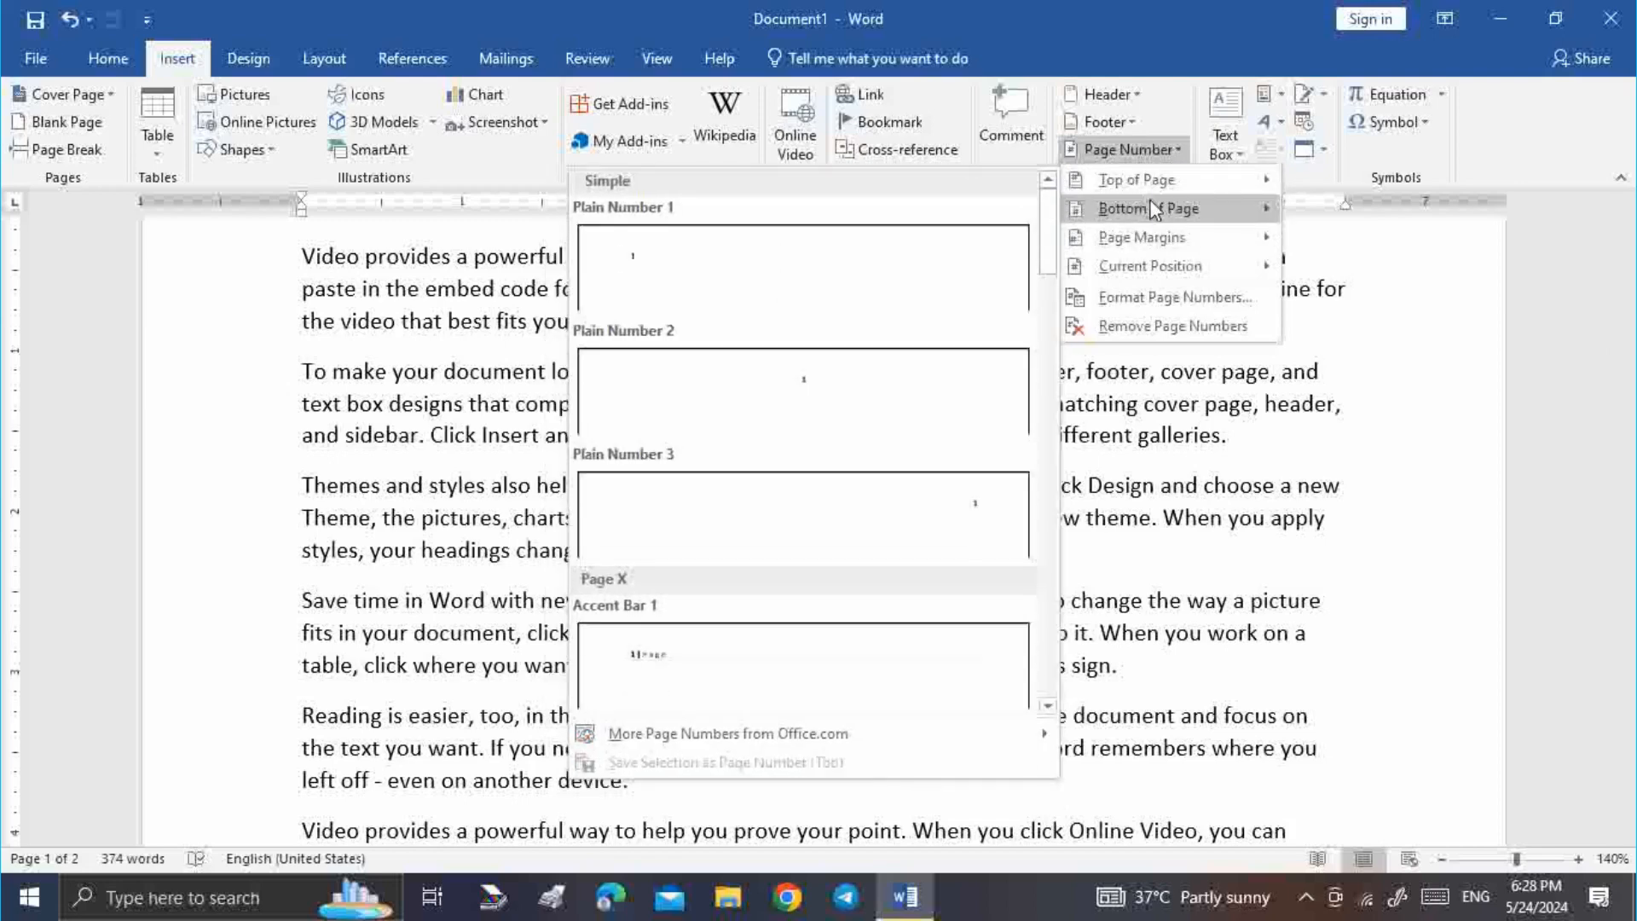
mouse_move(1192, 247)
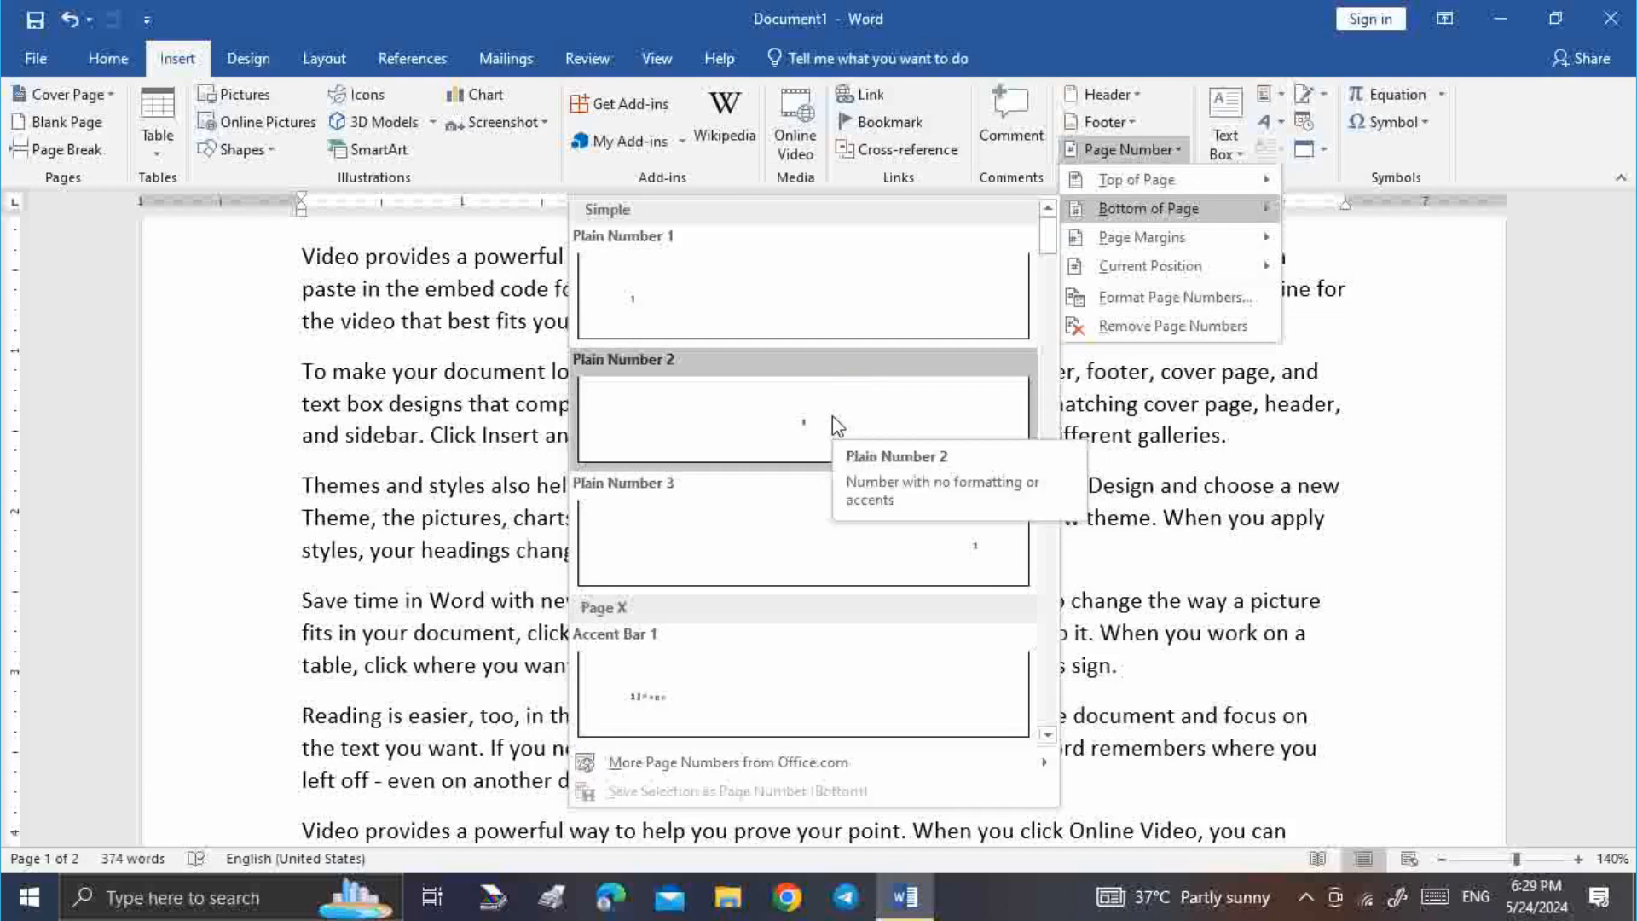
click(701, 713)
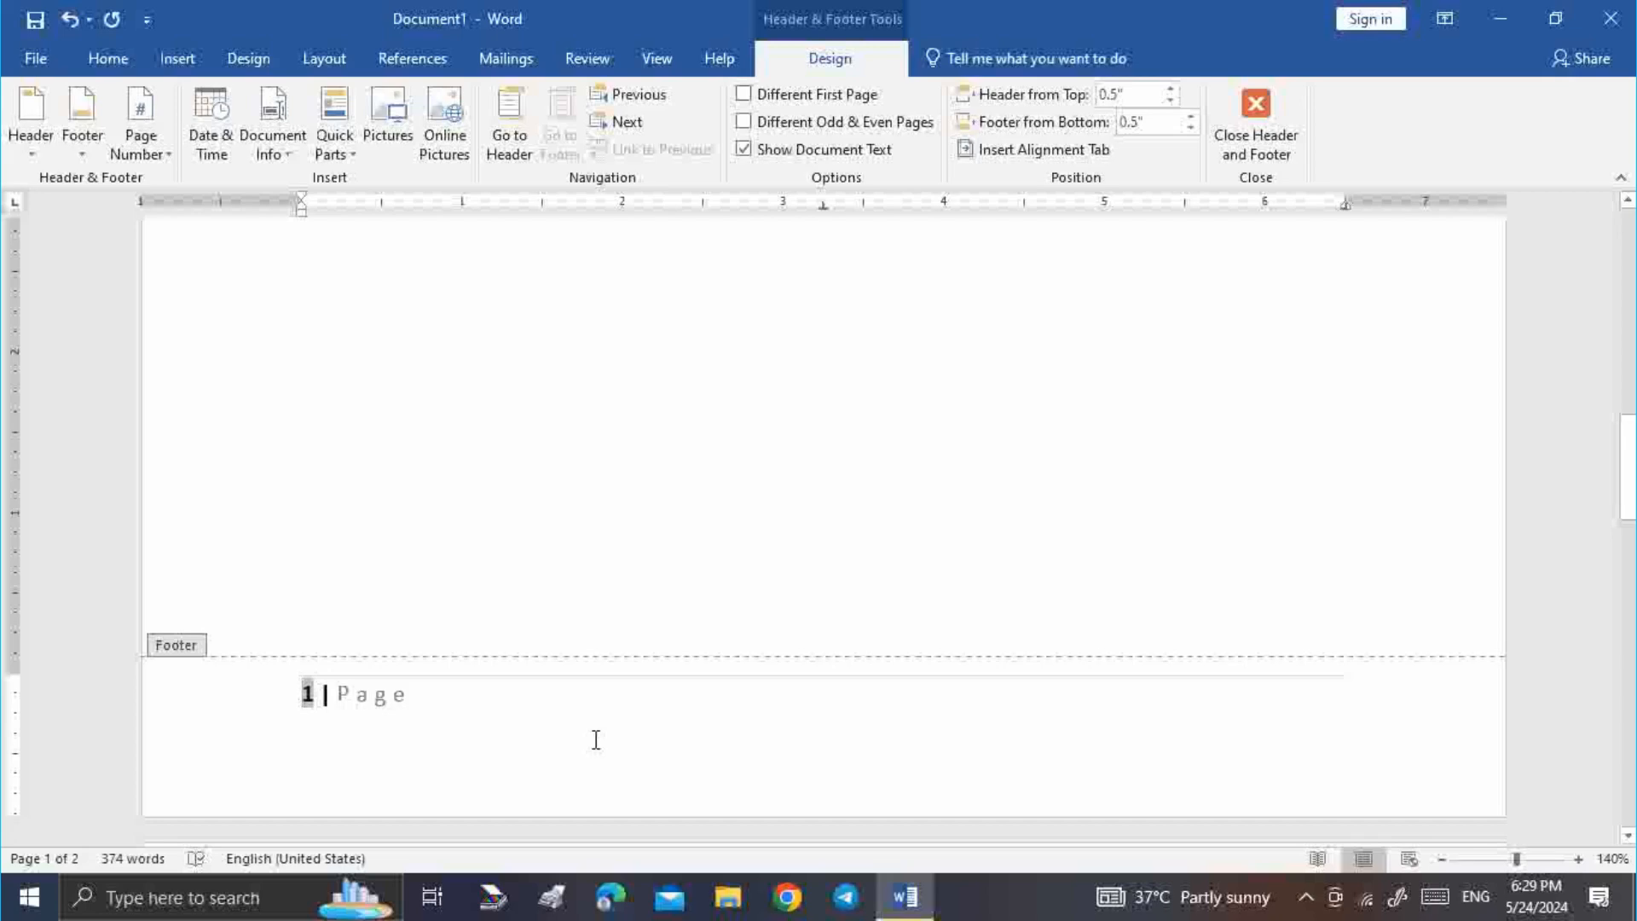
text(2)
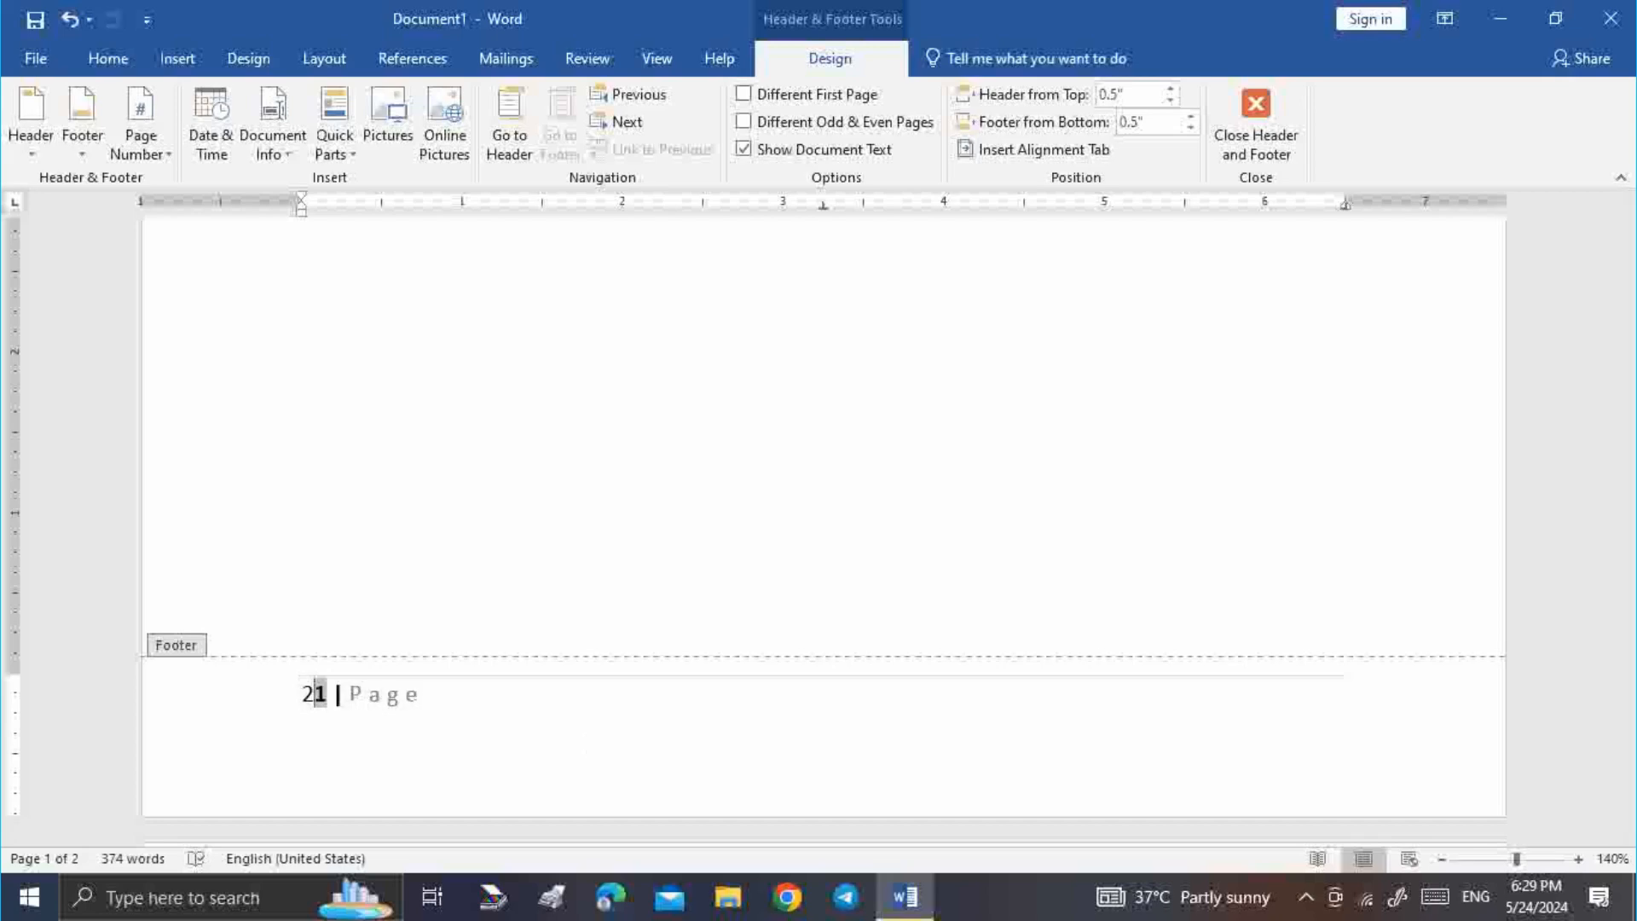
key(BackSpace)
click(555, 687)
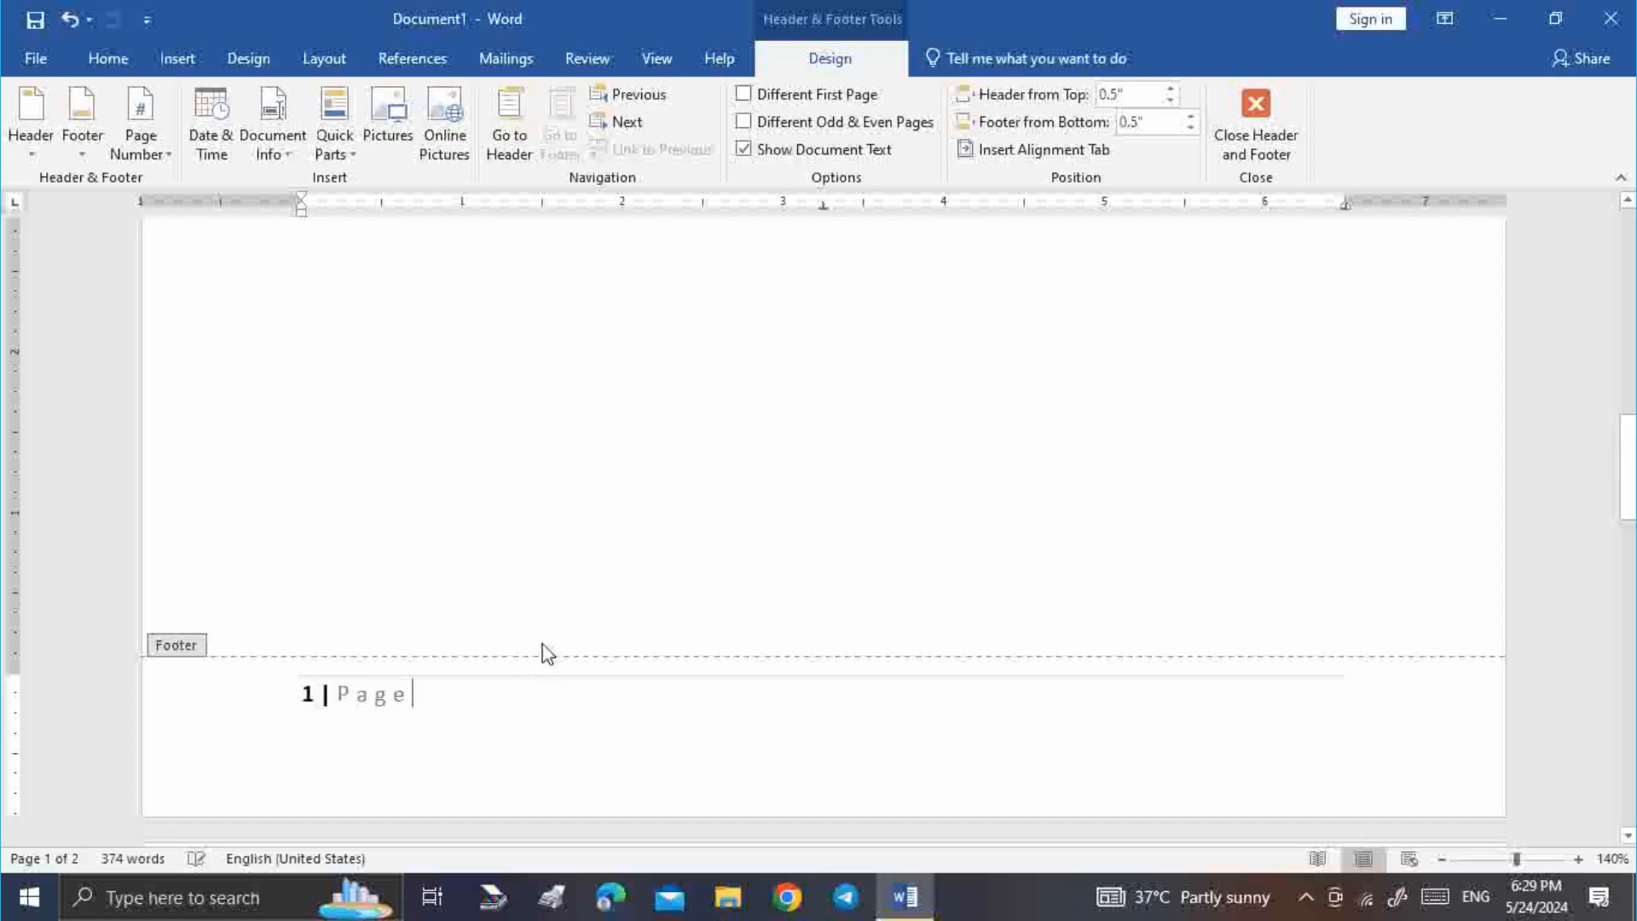
scroll(596, 581, down, 2)
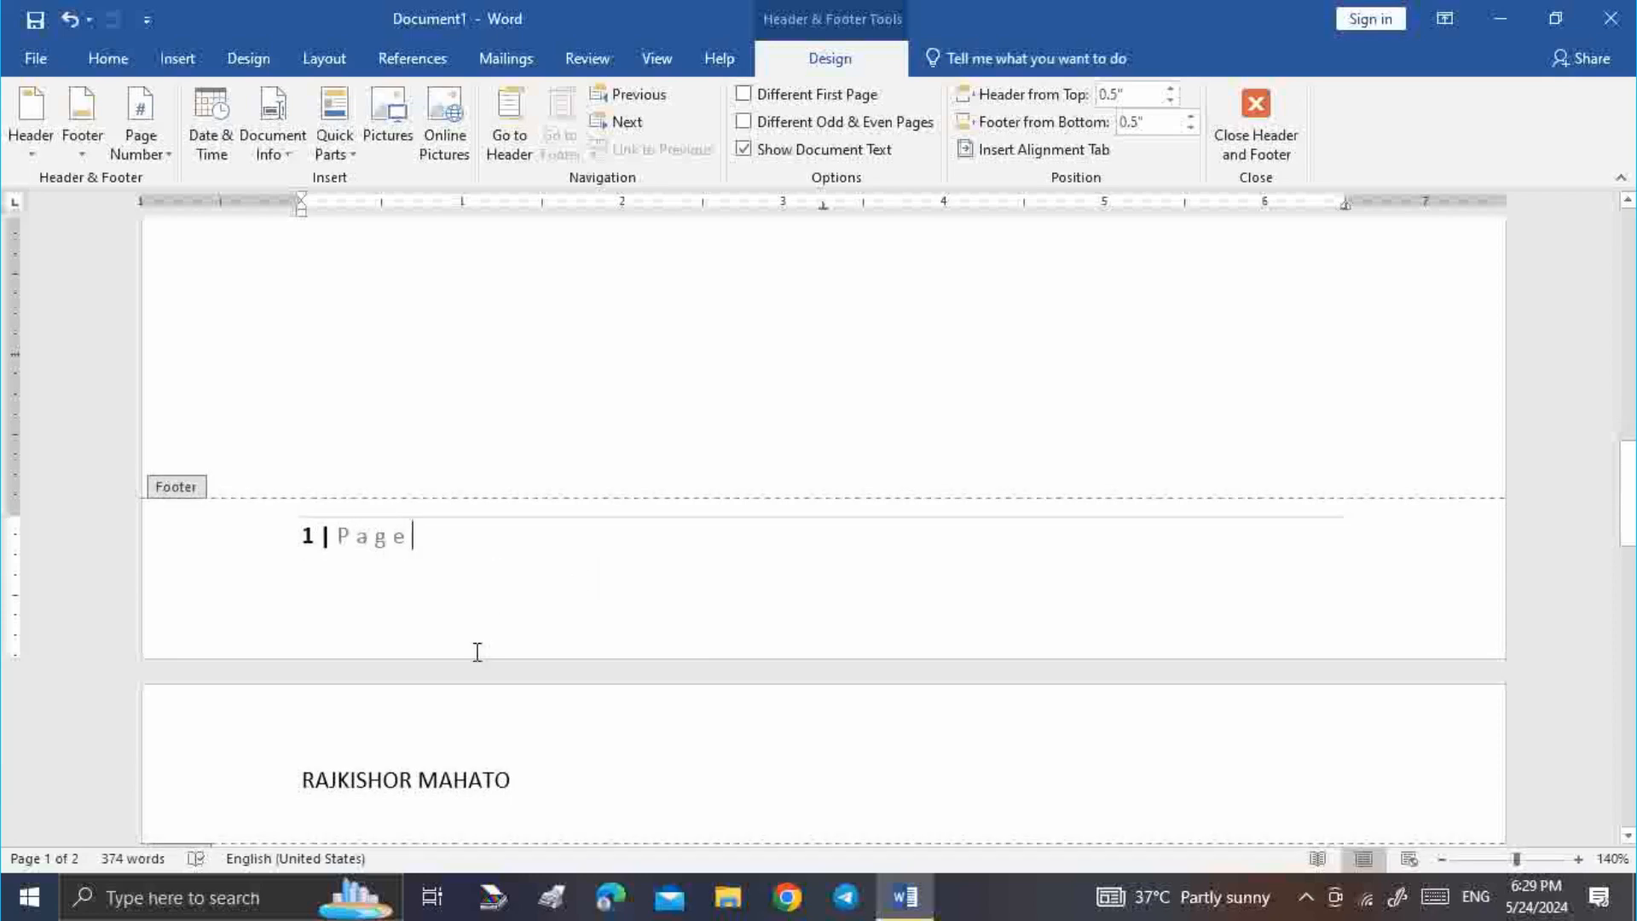
Turn Different Odd & Even Pages on and back off to keep one footer for all pages
scroll(478, 652, down, 6)
scroll(482, 645, down, 1)
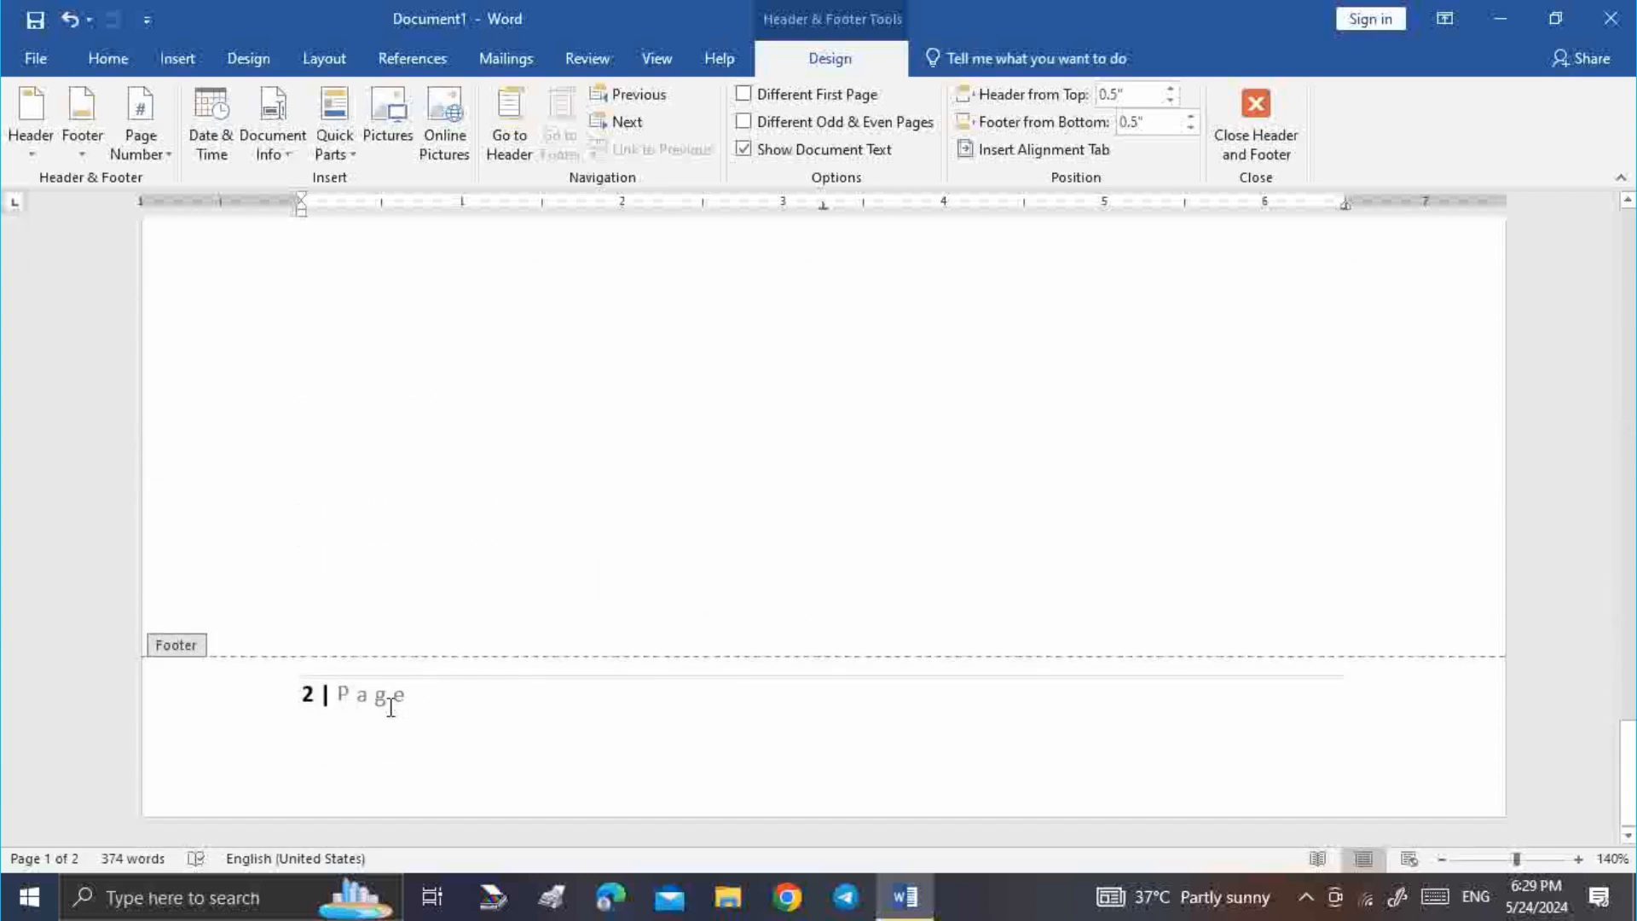
scroll(687, 561, up, 15)
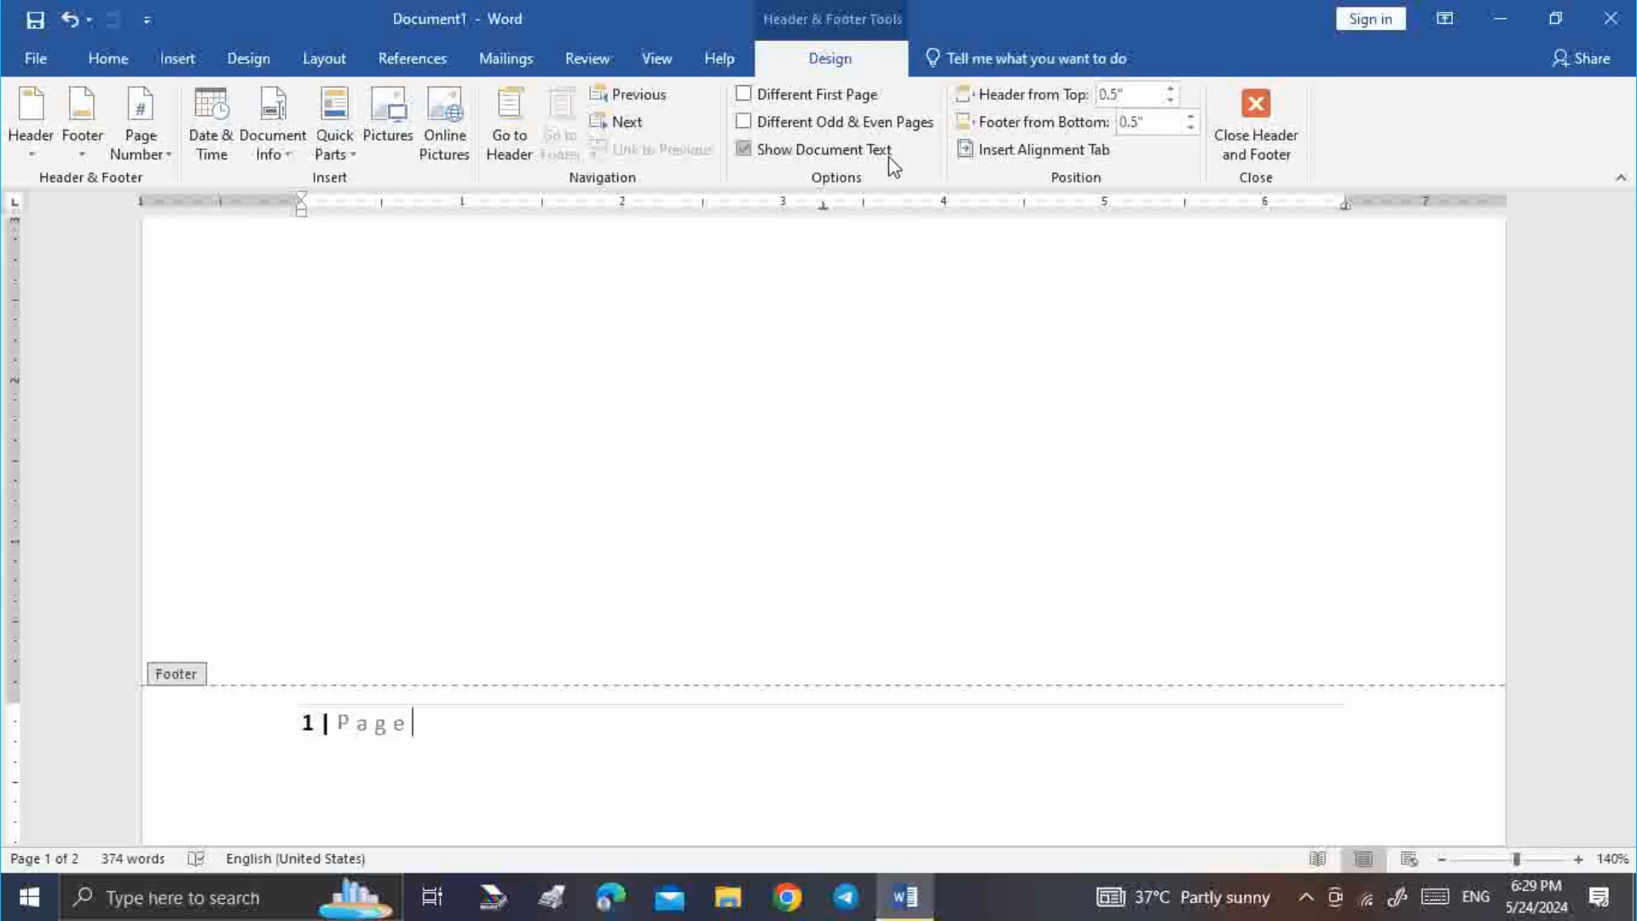
click(780, 124)
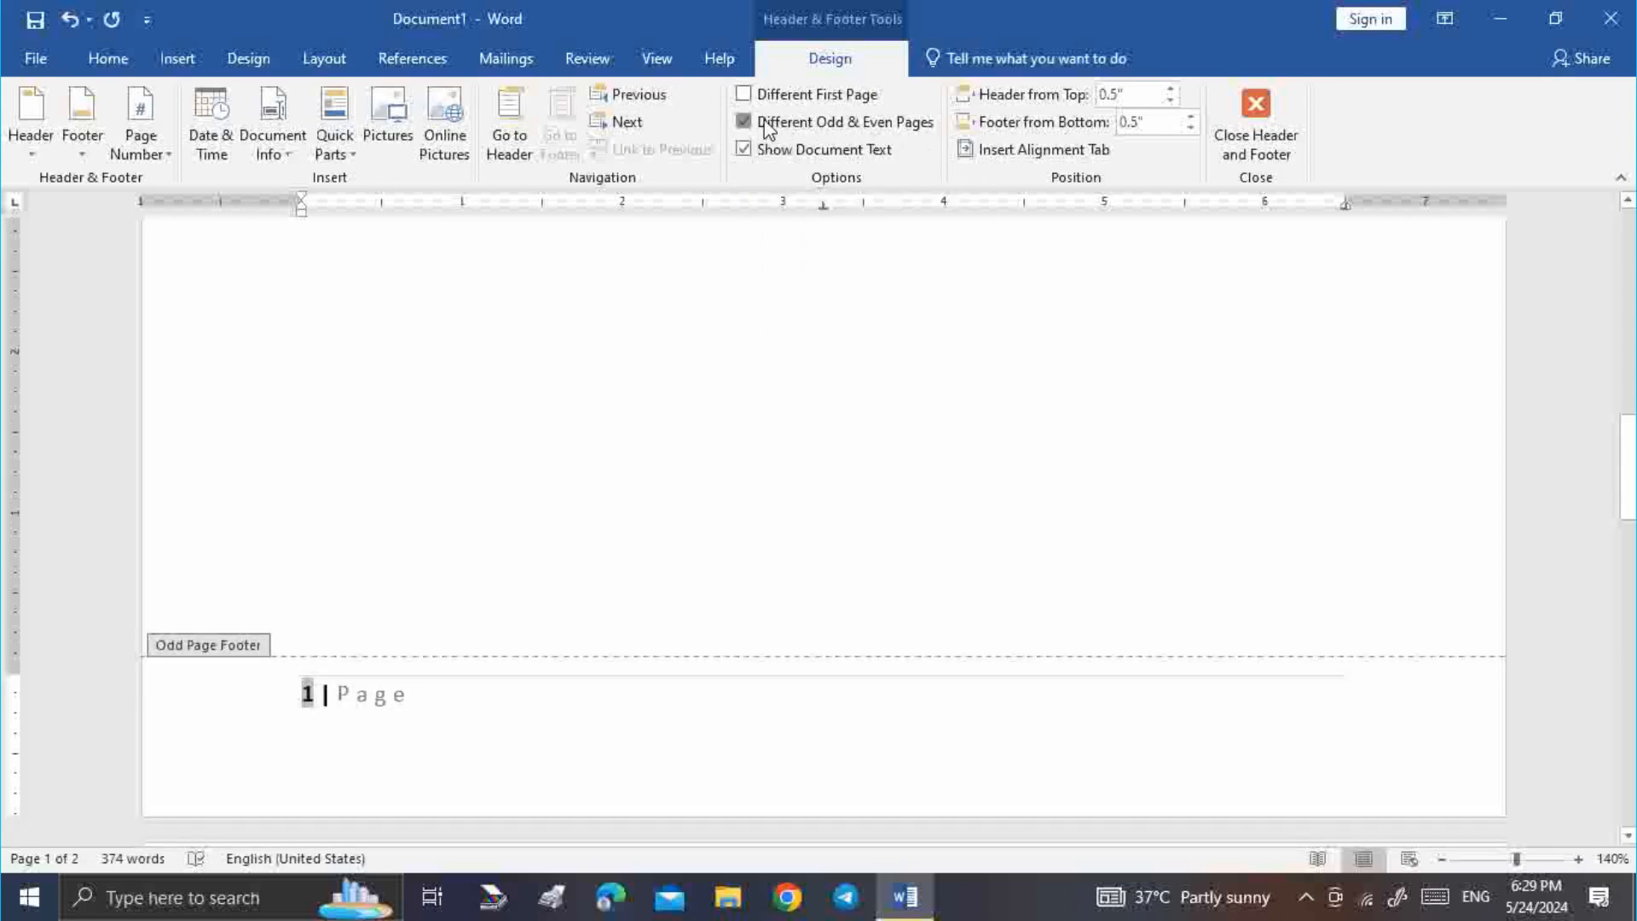
click(766, 126)
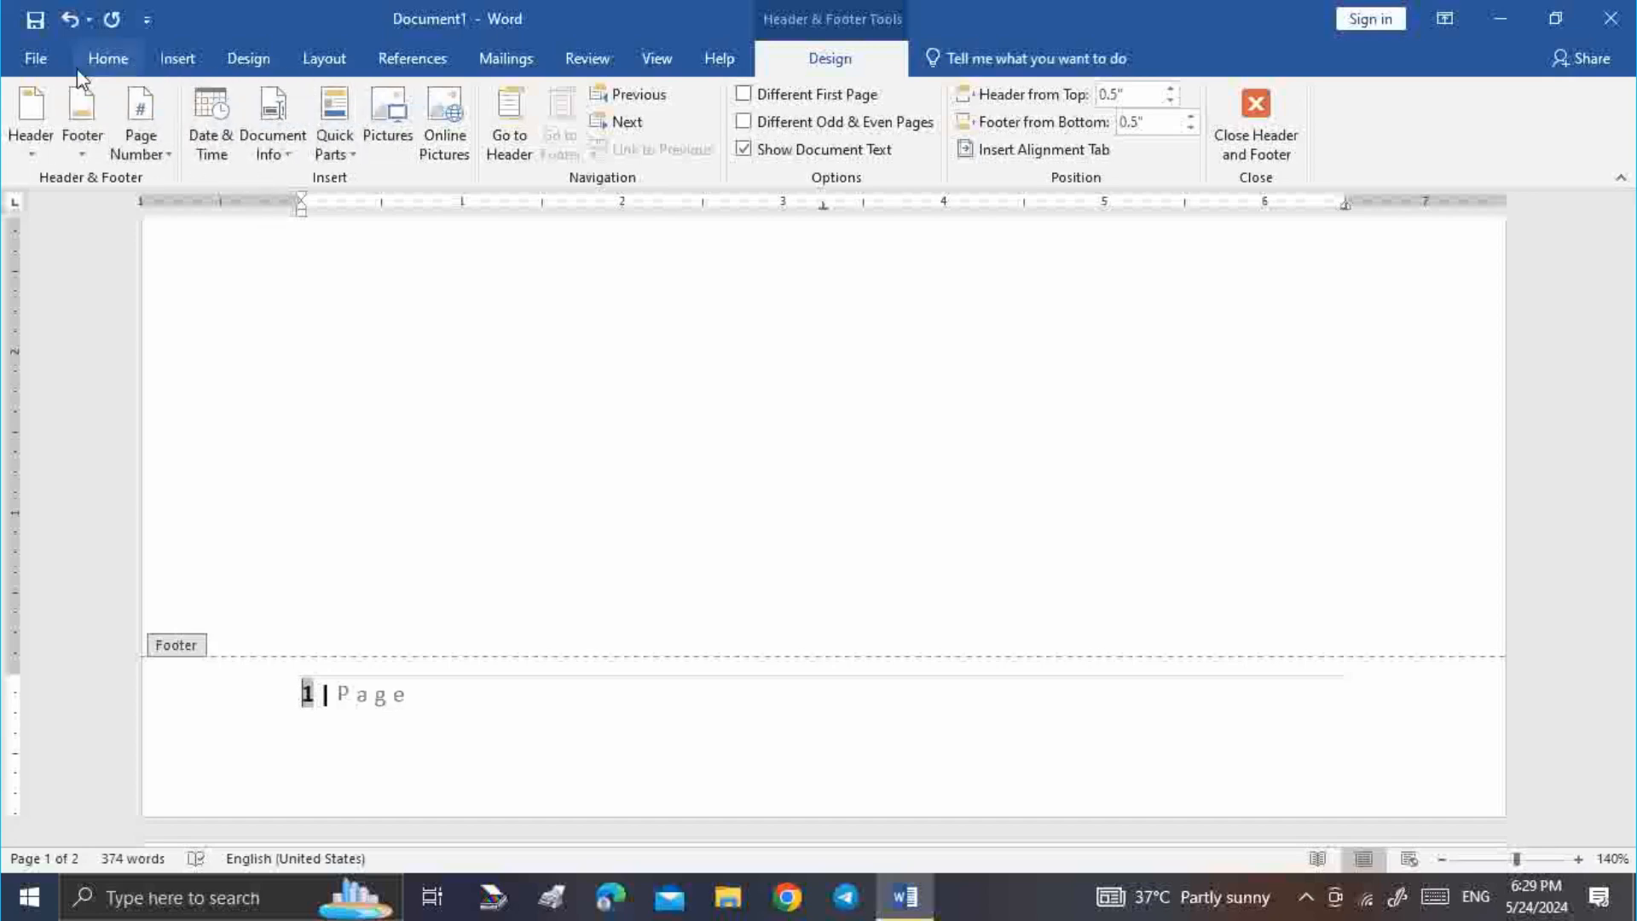
Leave footer editing and return to the body text on page 1
click(178, 56)
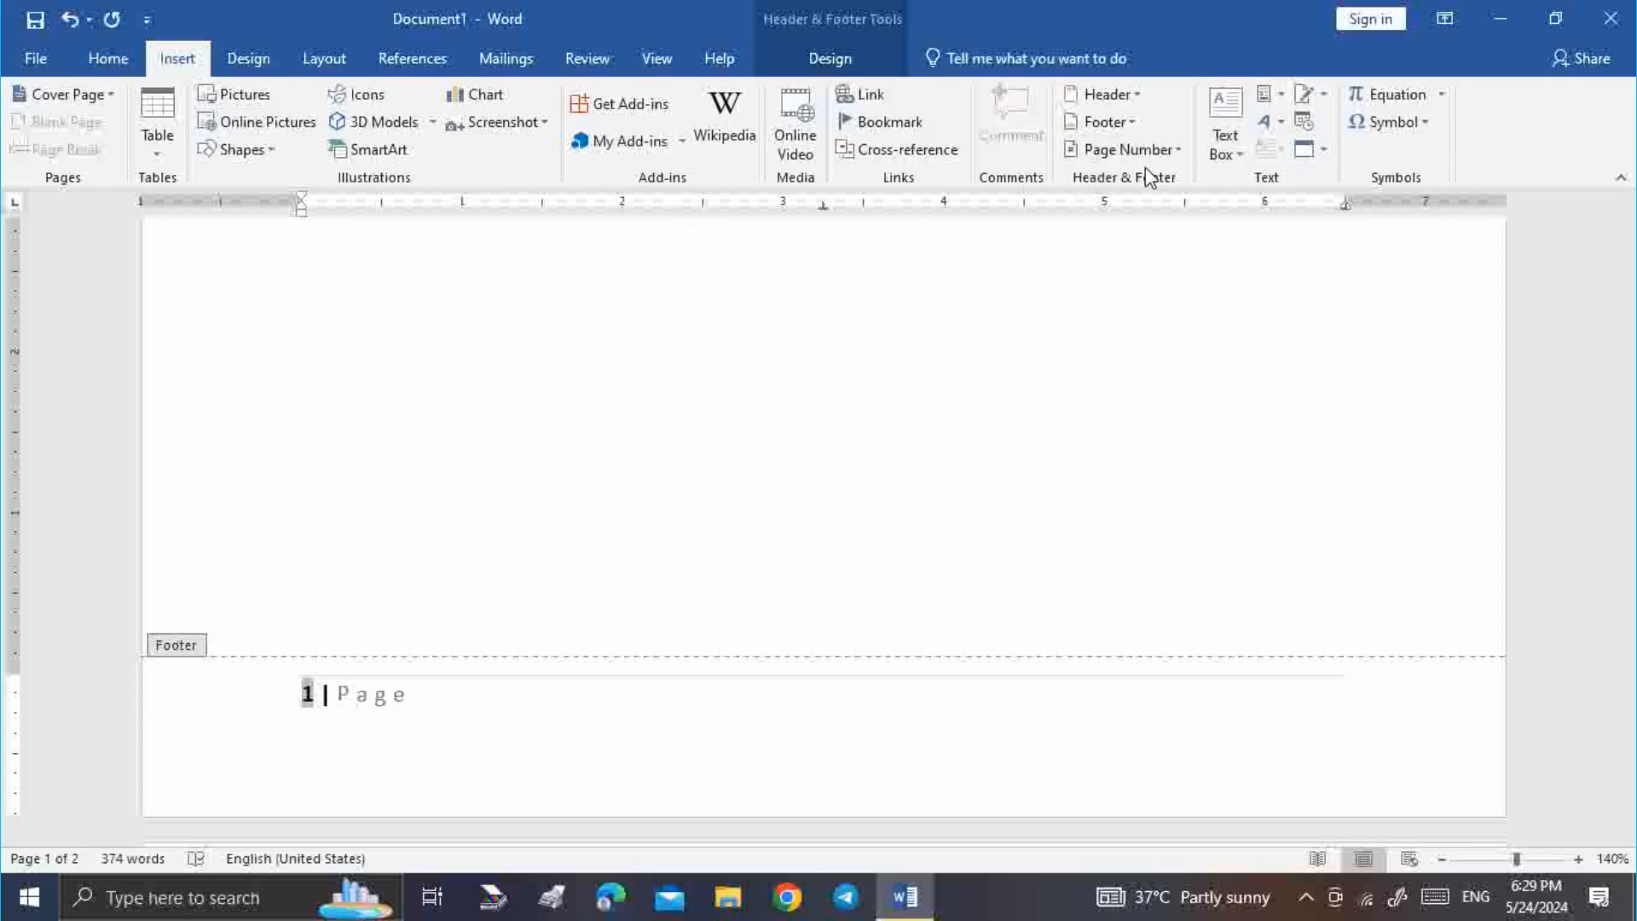
scroll(567, 396, up, 6)
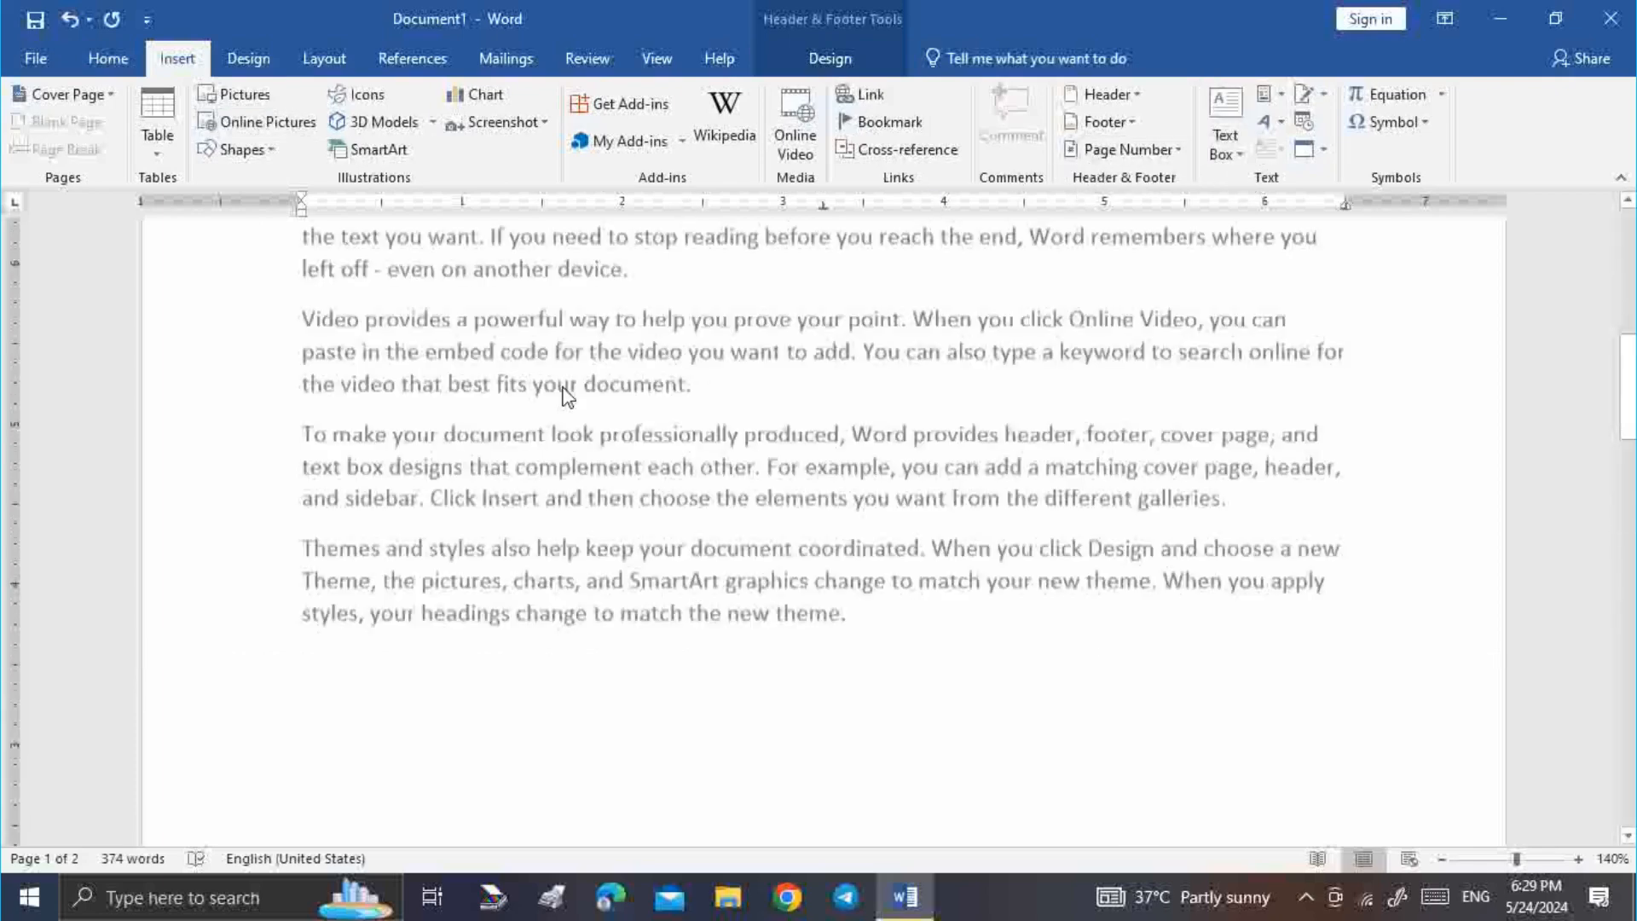
scroll(567, 396, up, 3)
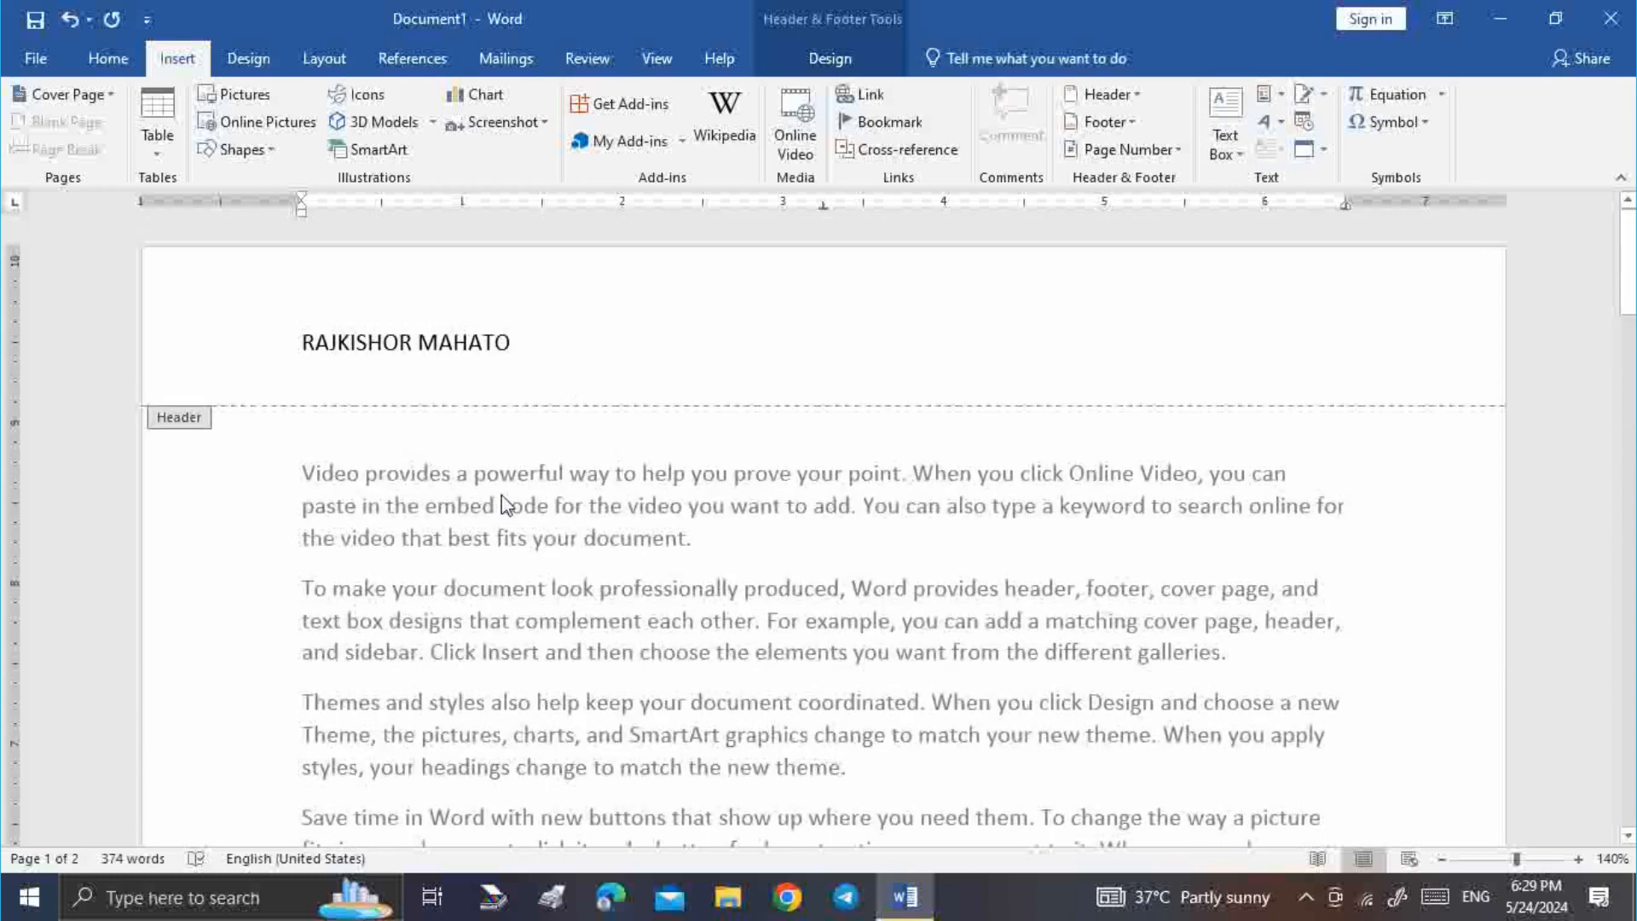
double_click(502, 492)
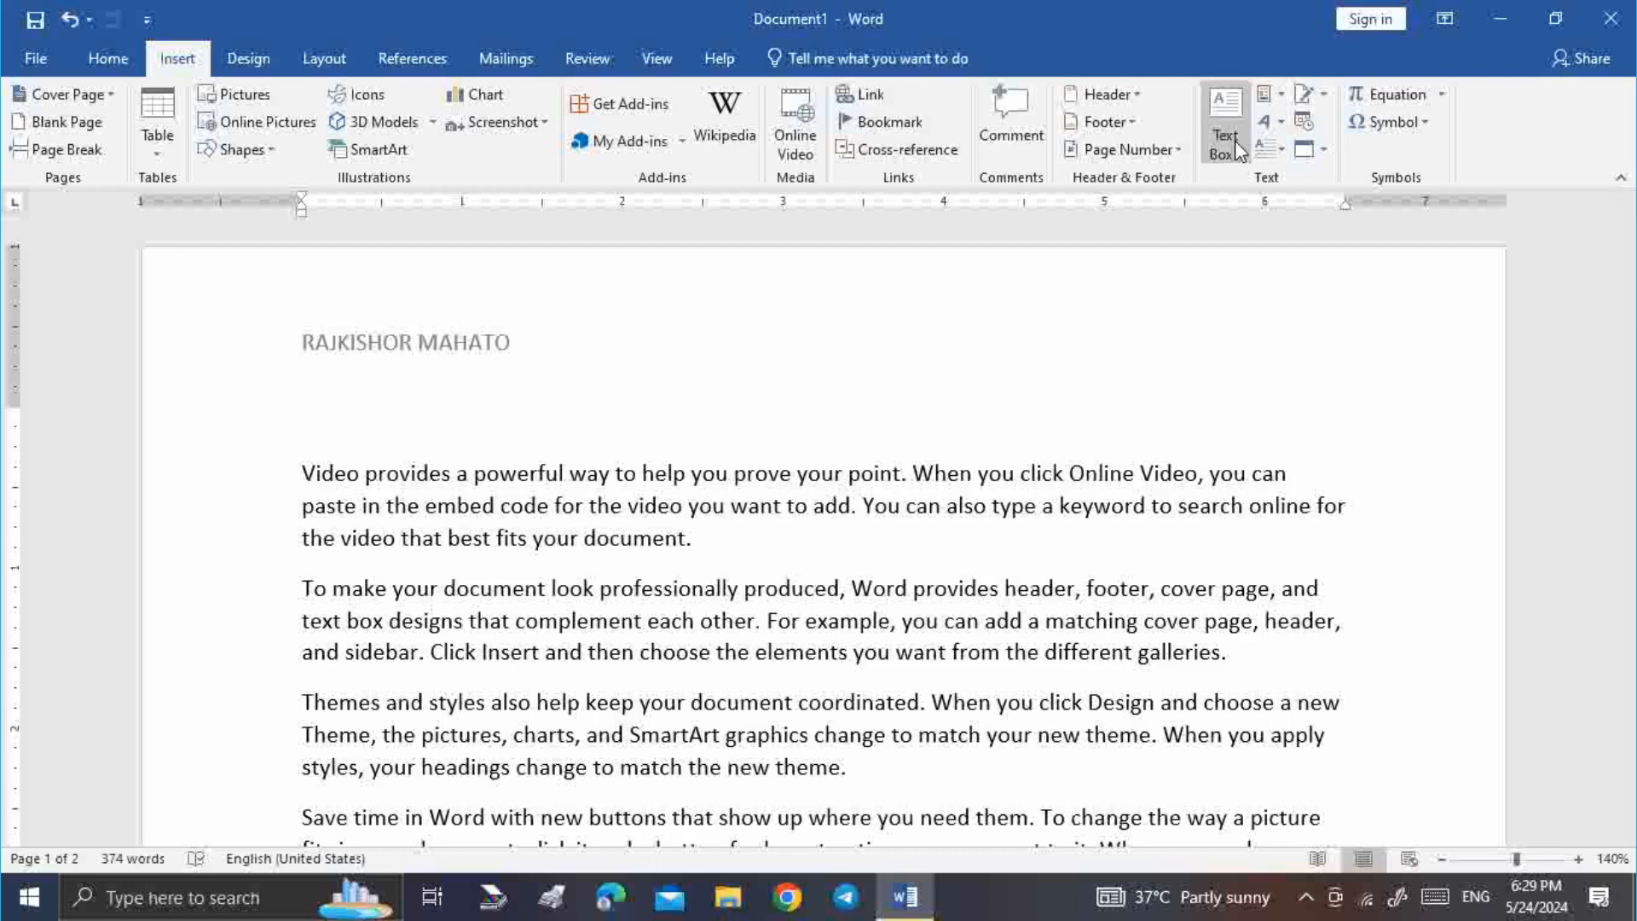
click(1230, 105)
Insert a Simple Text Box in the opening paragraph and type 'TAHJSD C C' over its placeholder
click(1208, 273)
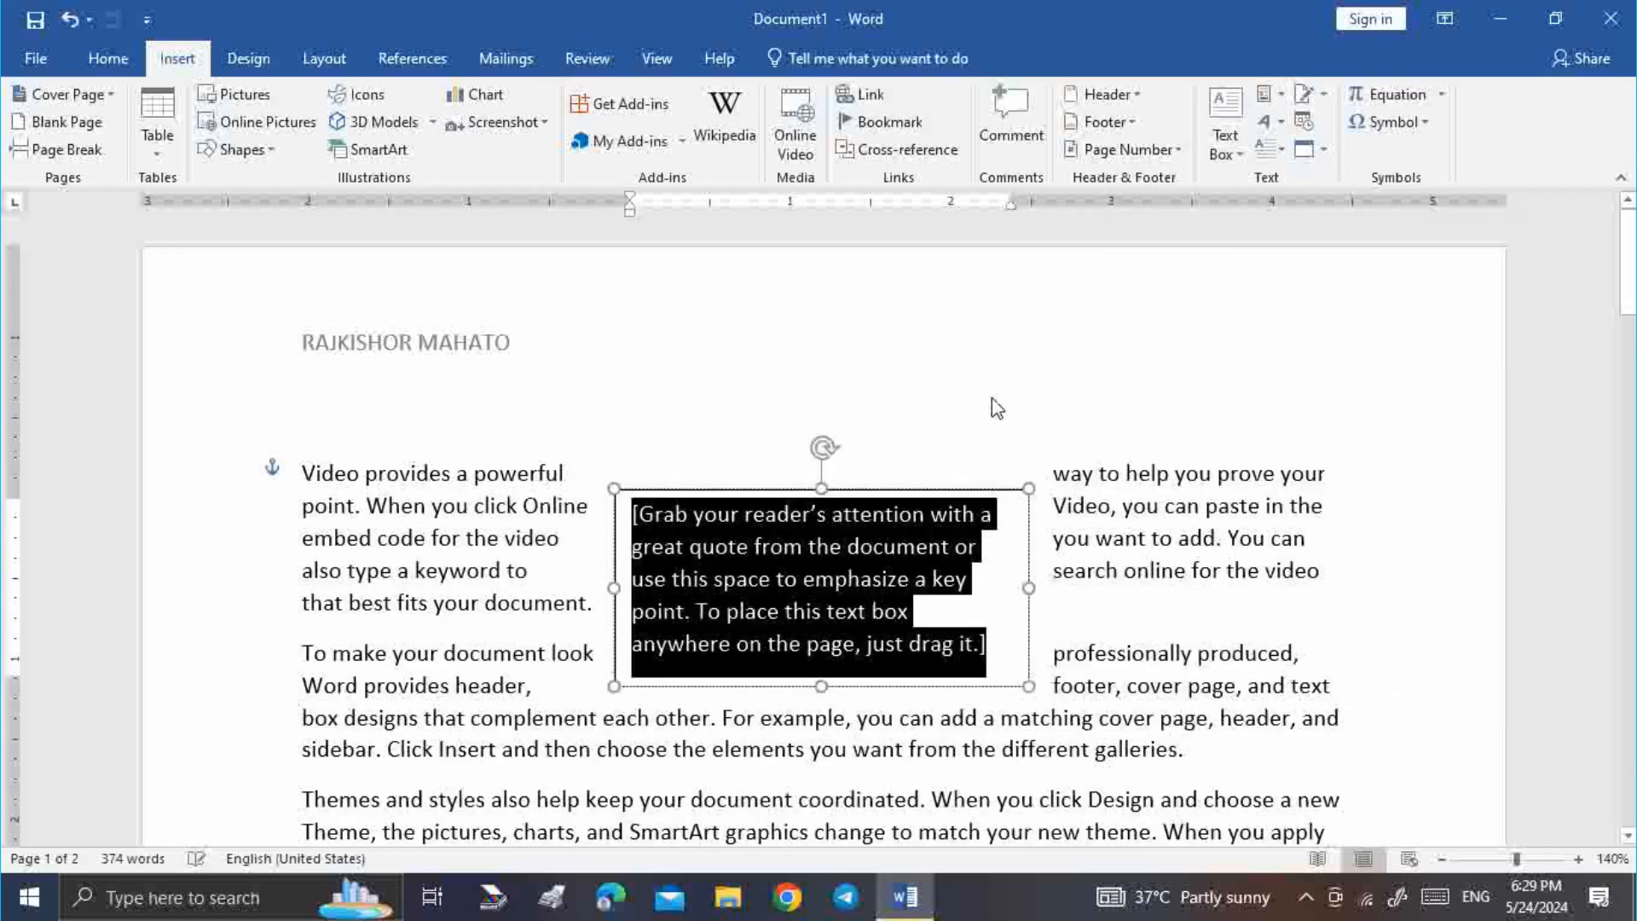
text(TAHJSD C C)
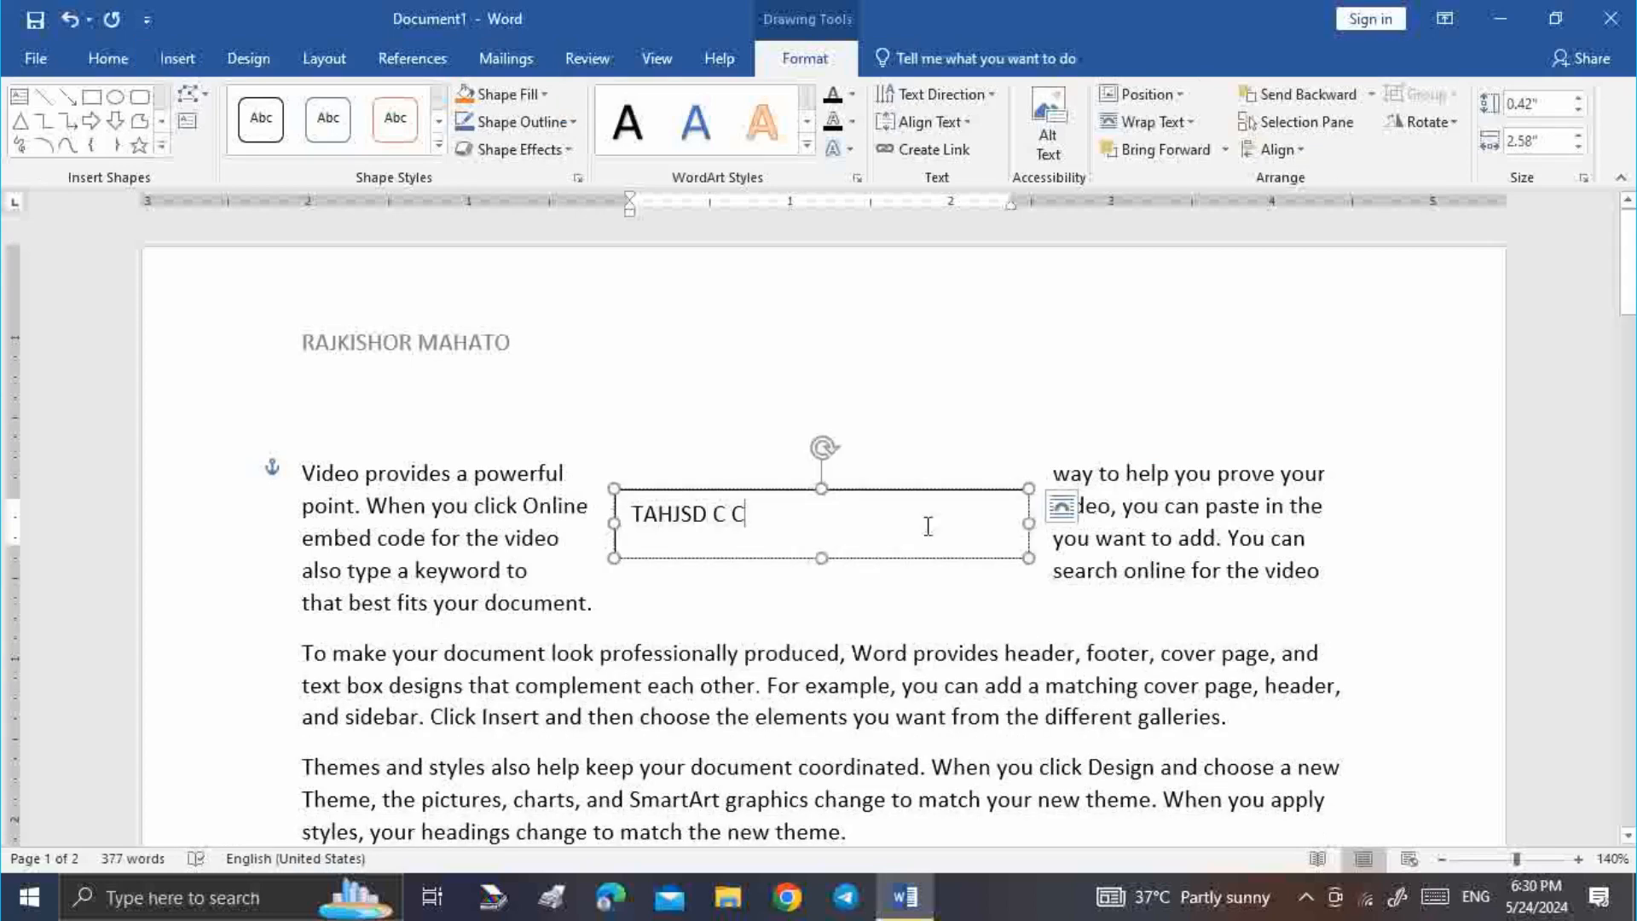
right_click(928, 526)
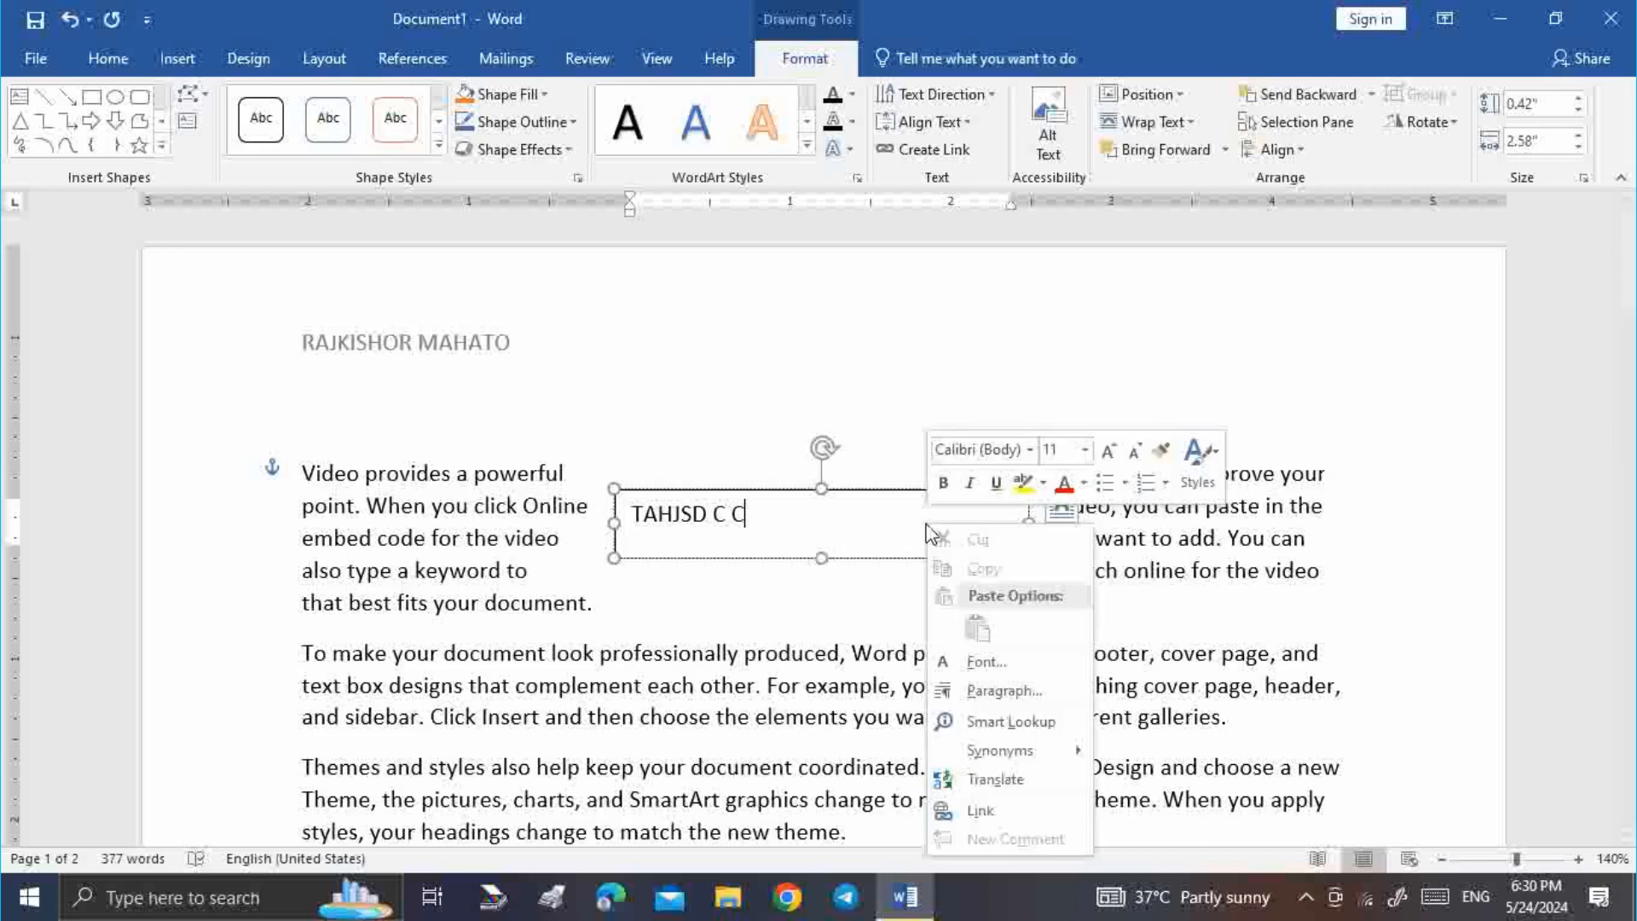
click(873, 535)
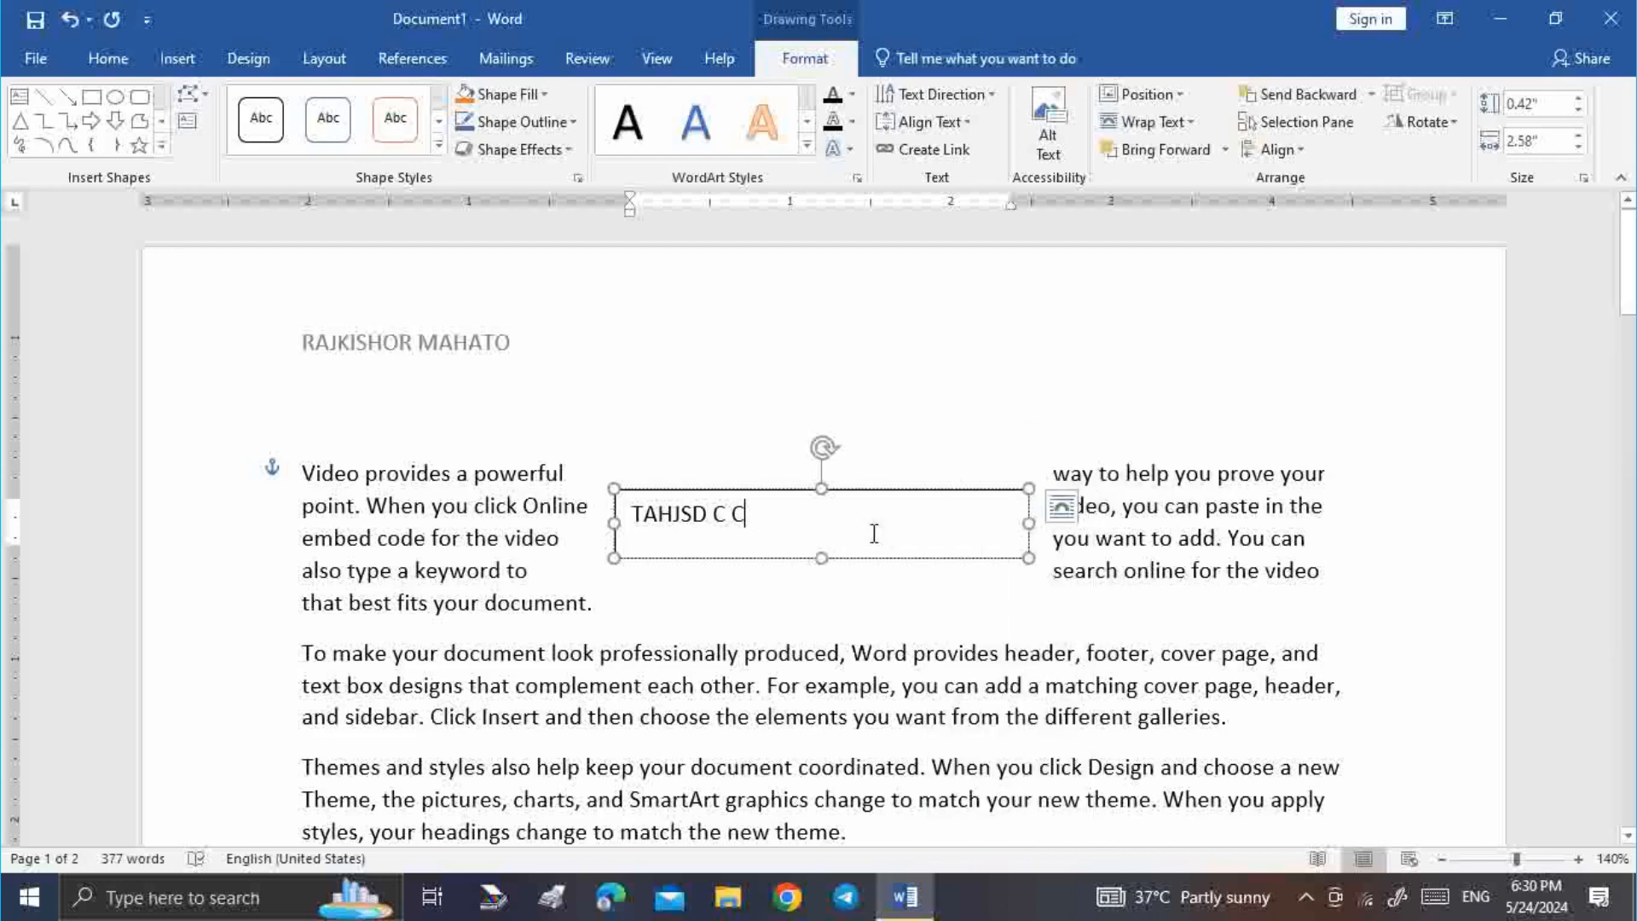
click(910, 427)
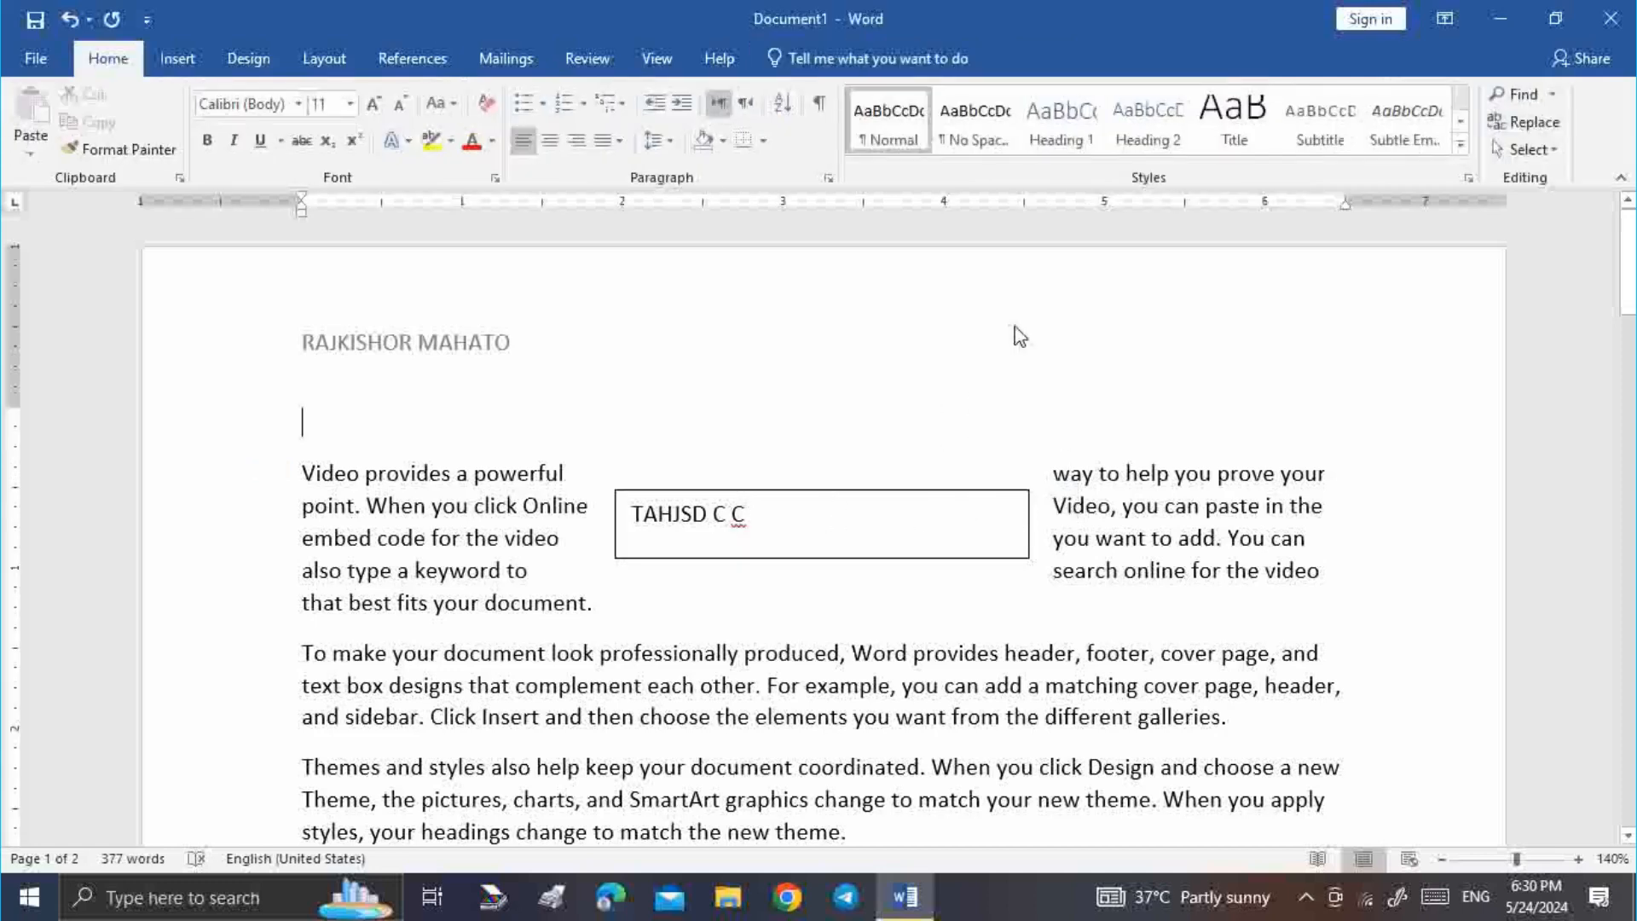
Insert the 'Video provides' AutoText entry from Quick Parts, adding its paragraphs to the document
click(177, 58)
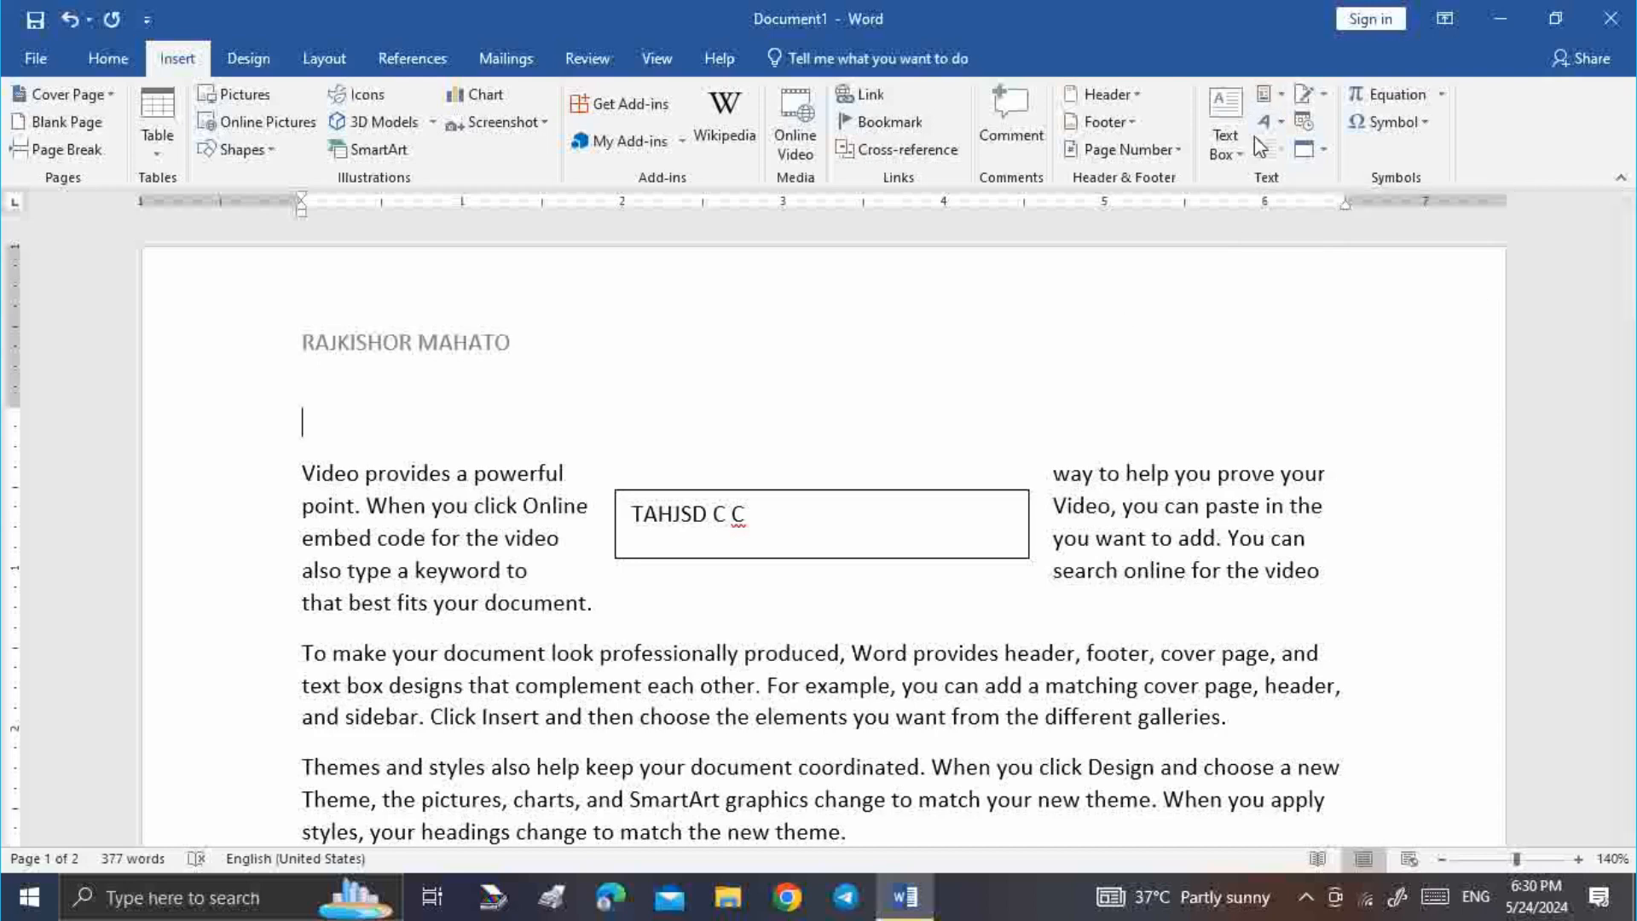
click(1282, 104)
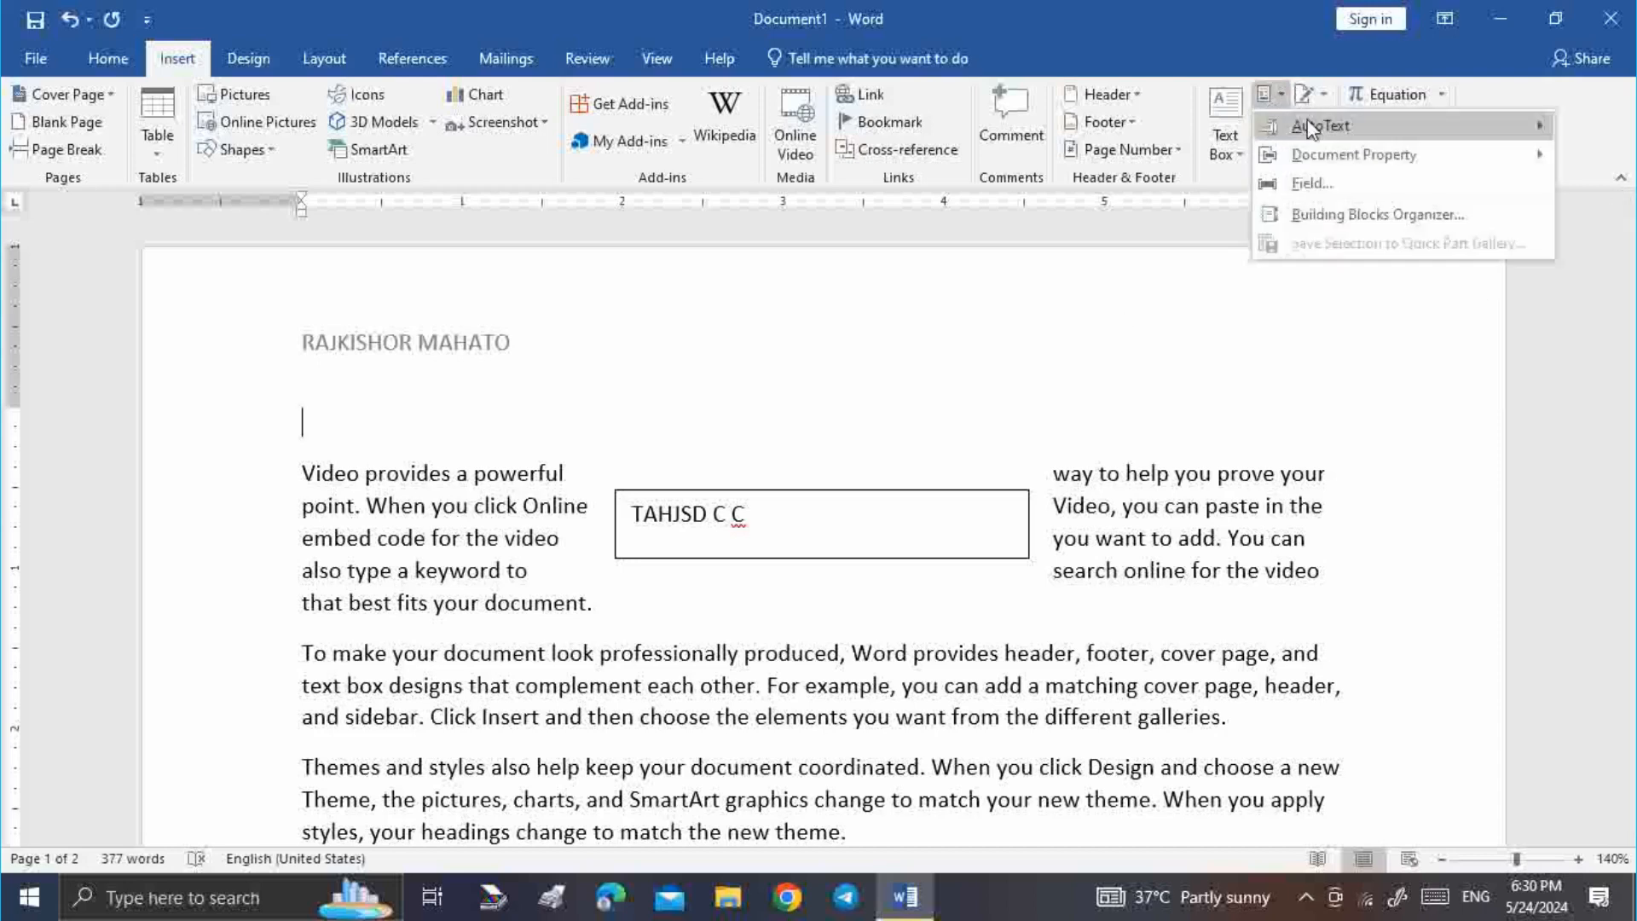
mouse_move(1309, 134)
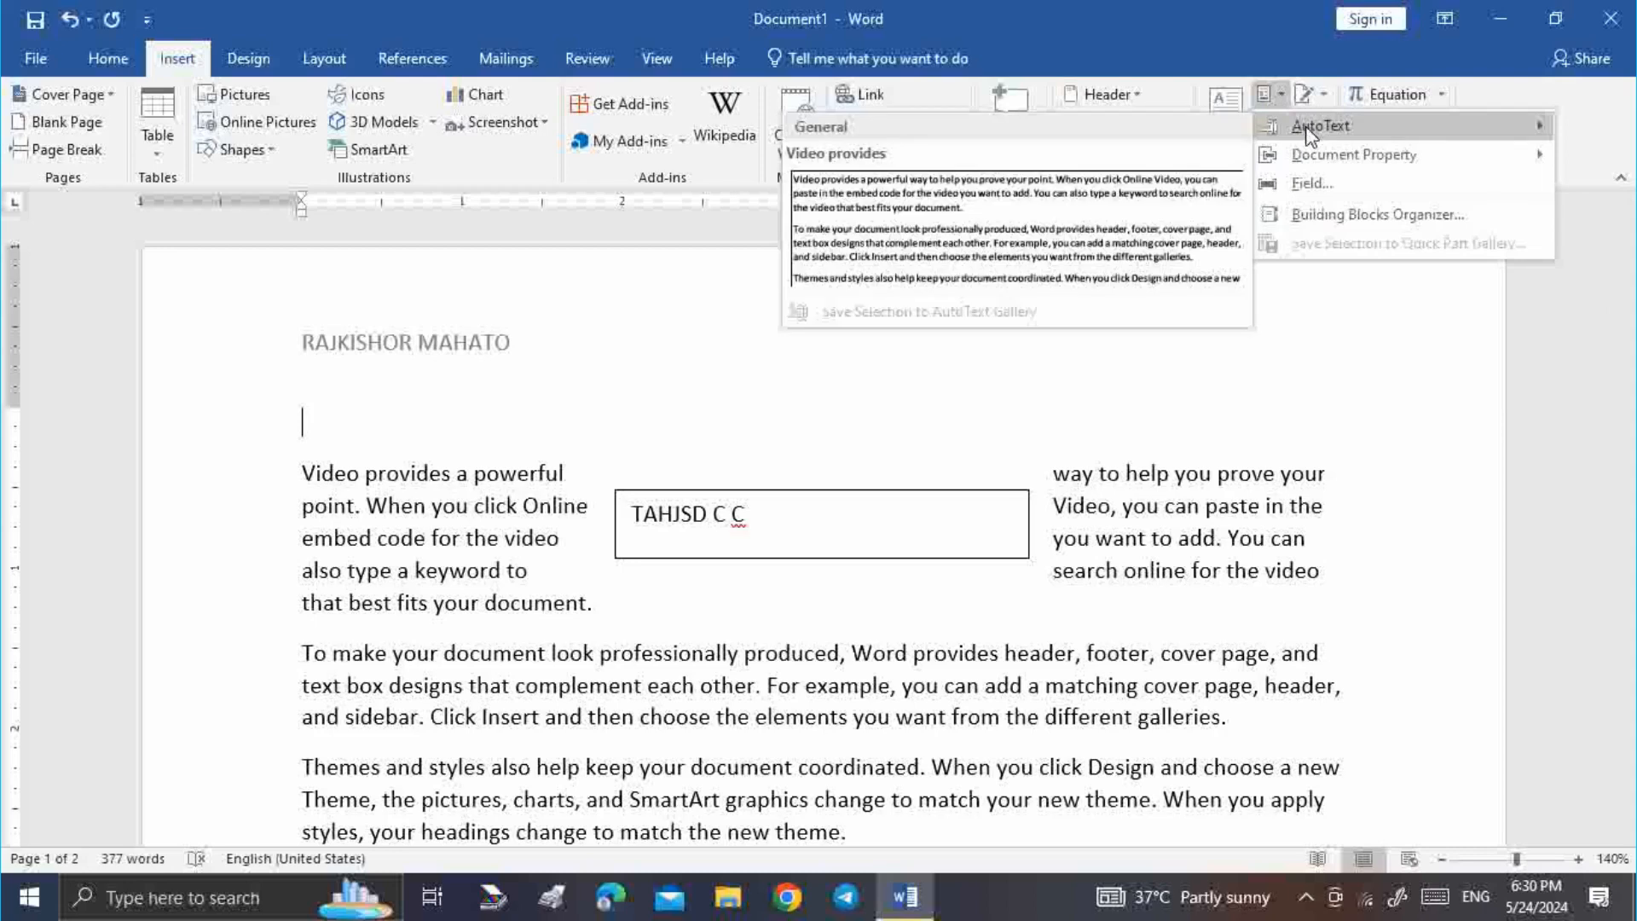
click(1074, 226)
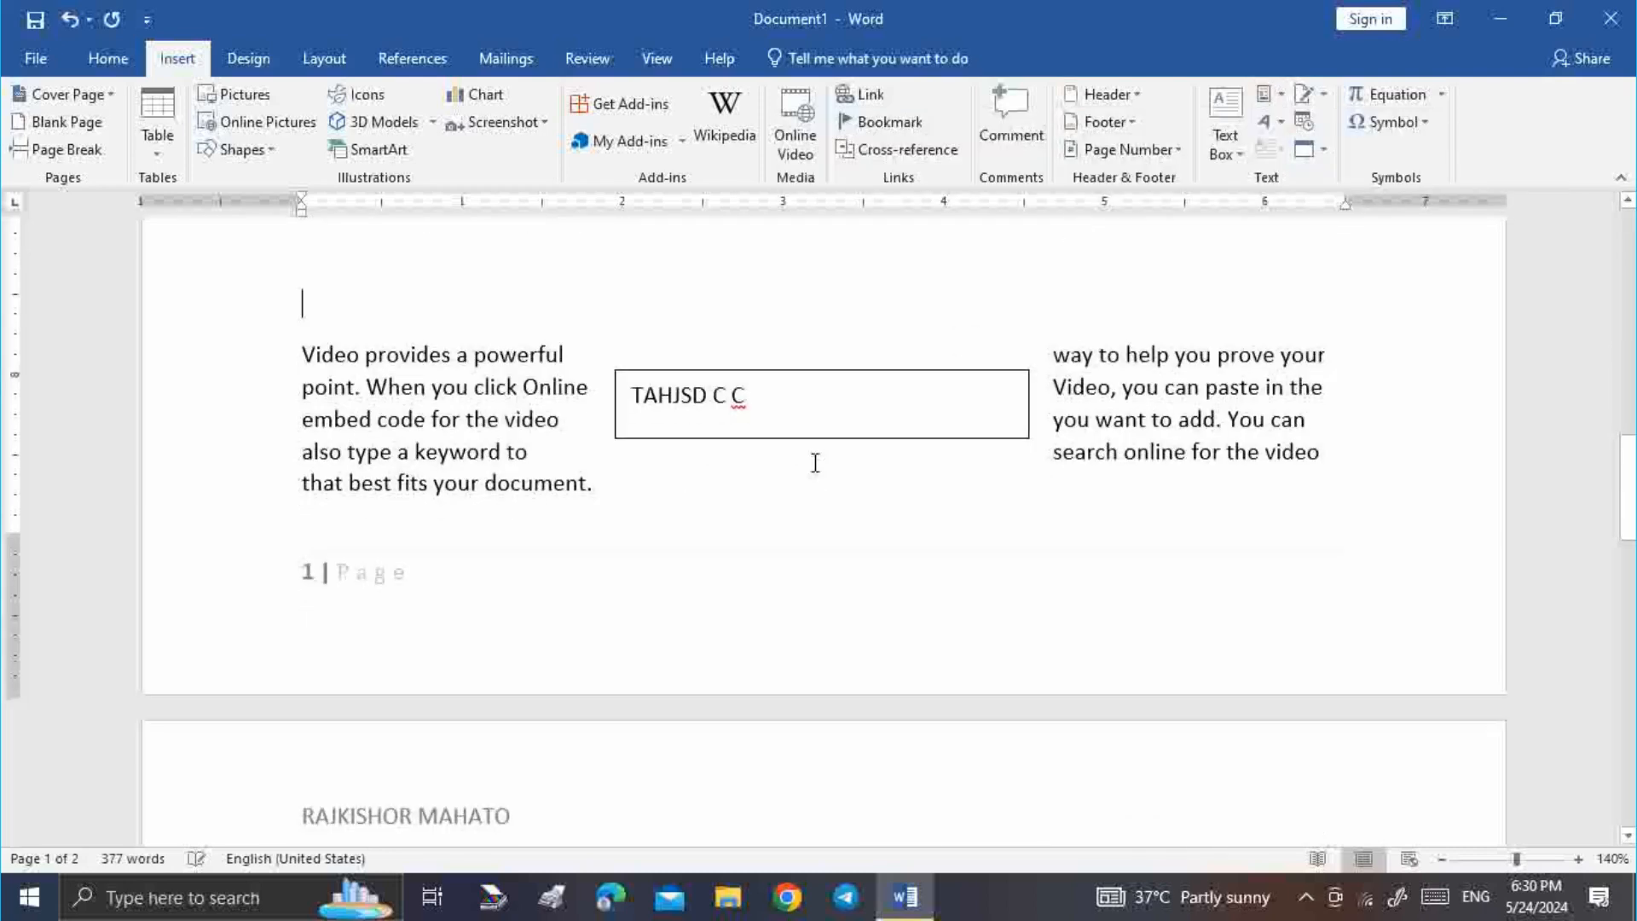
scroll(900, 520, up, 10)
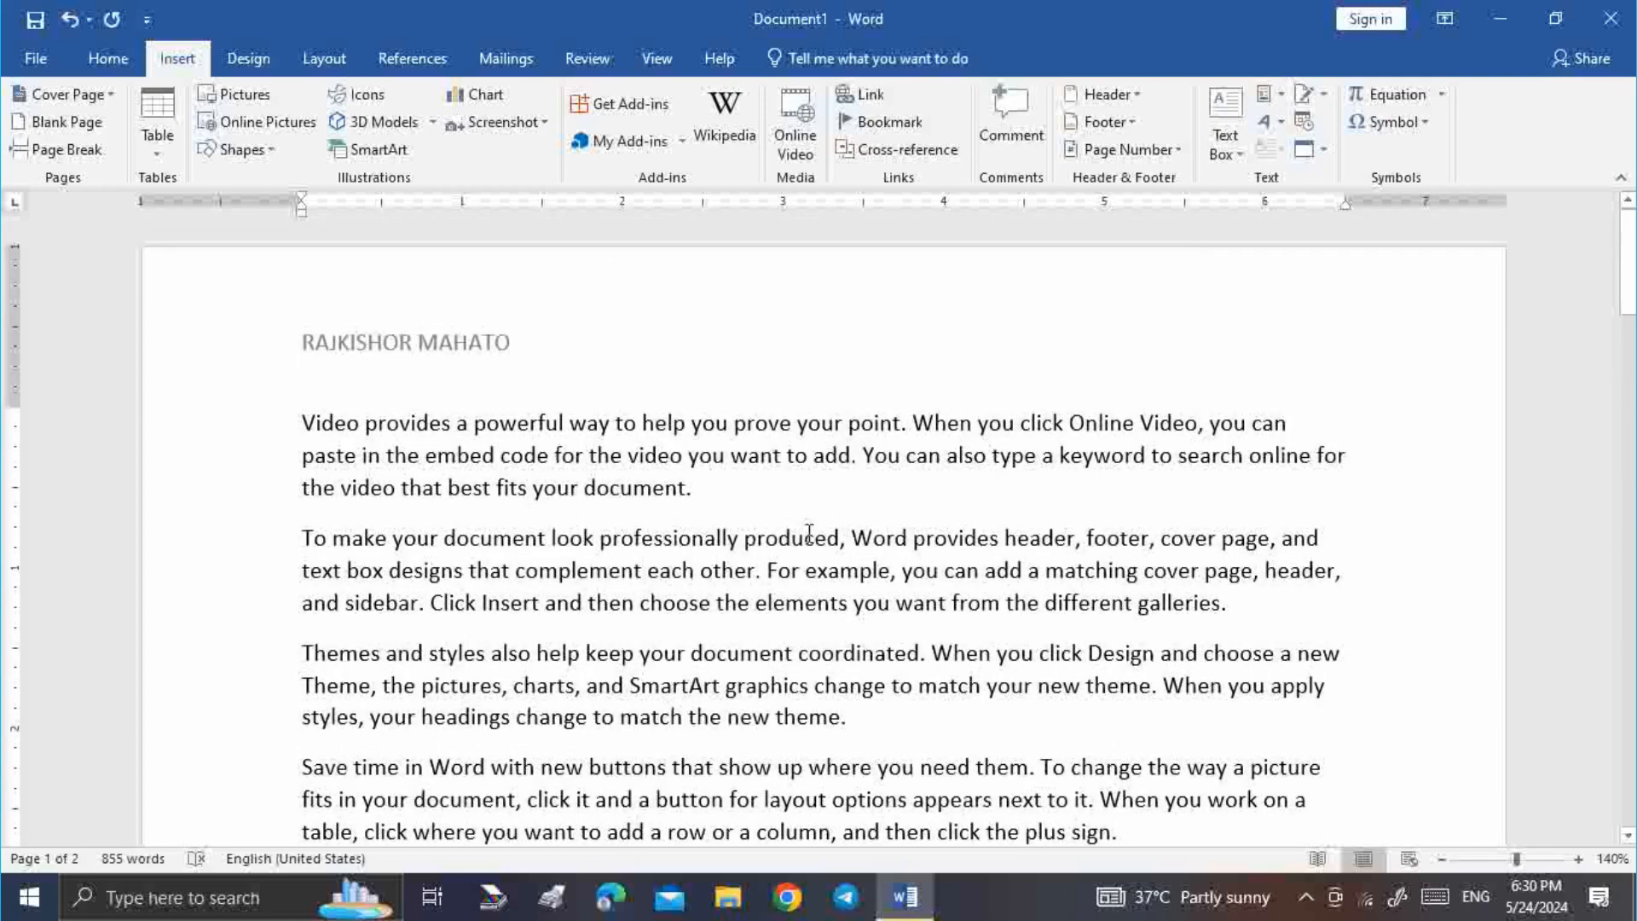
Add black 'Your text here' WordArt, then start a blank third page after page 2
click(1284, 126)
click(1287, 174)
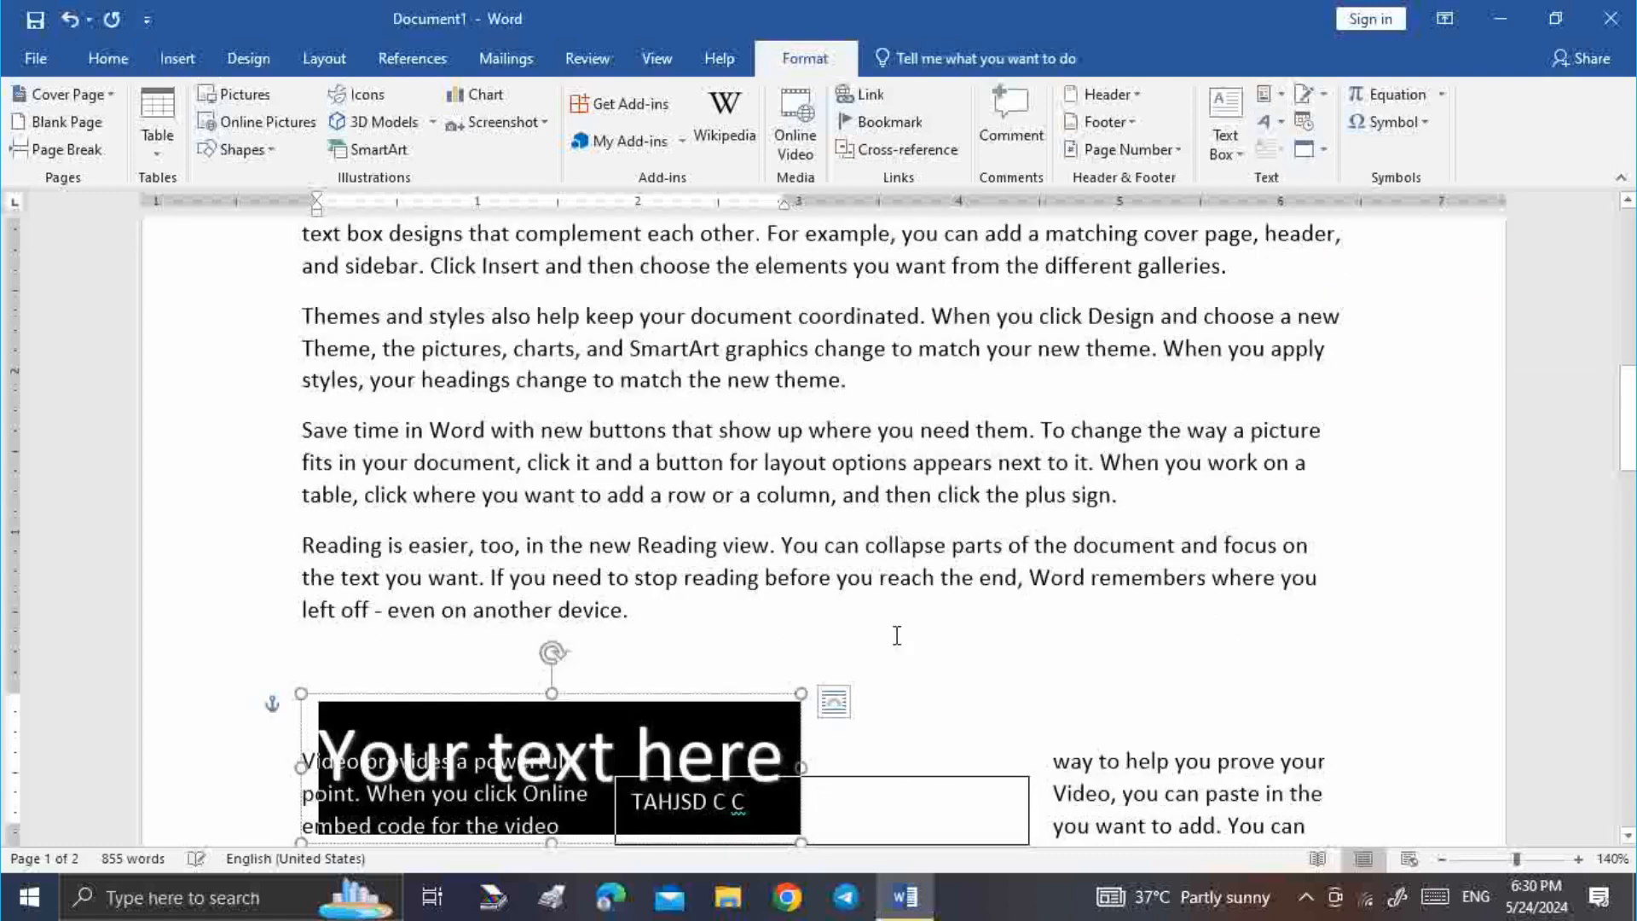
scroll(743, 793, down, 12)
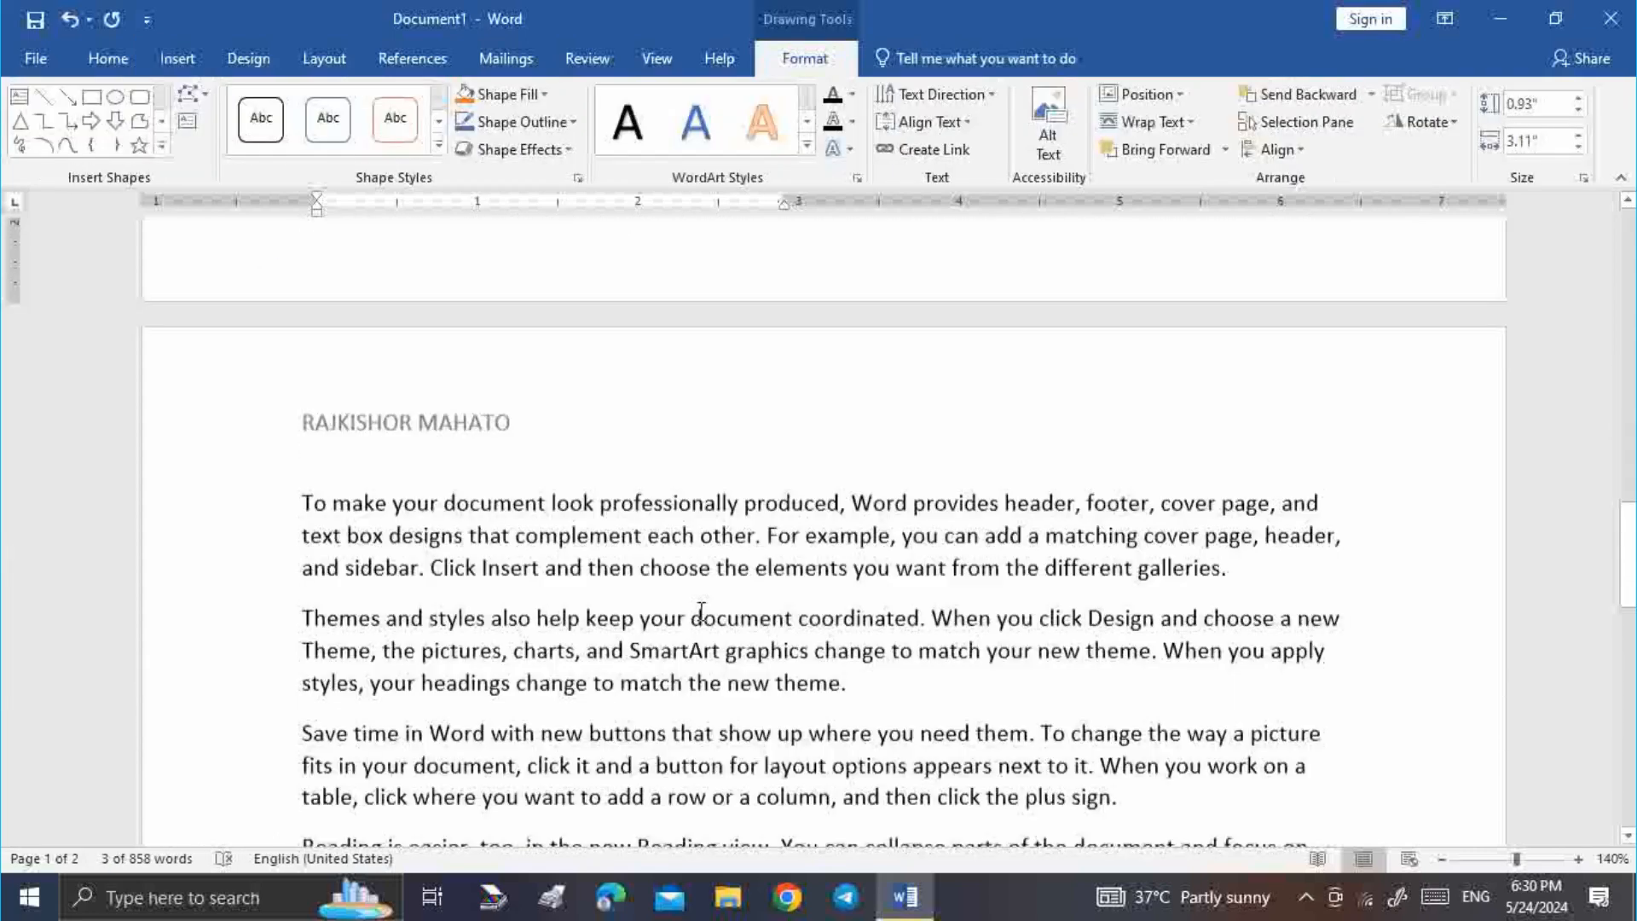
scroll(701, 611, down, 12)
scroll(680, 614, up, 9)
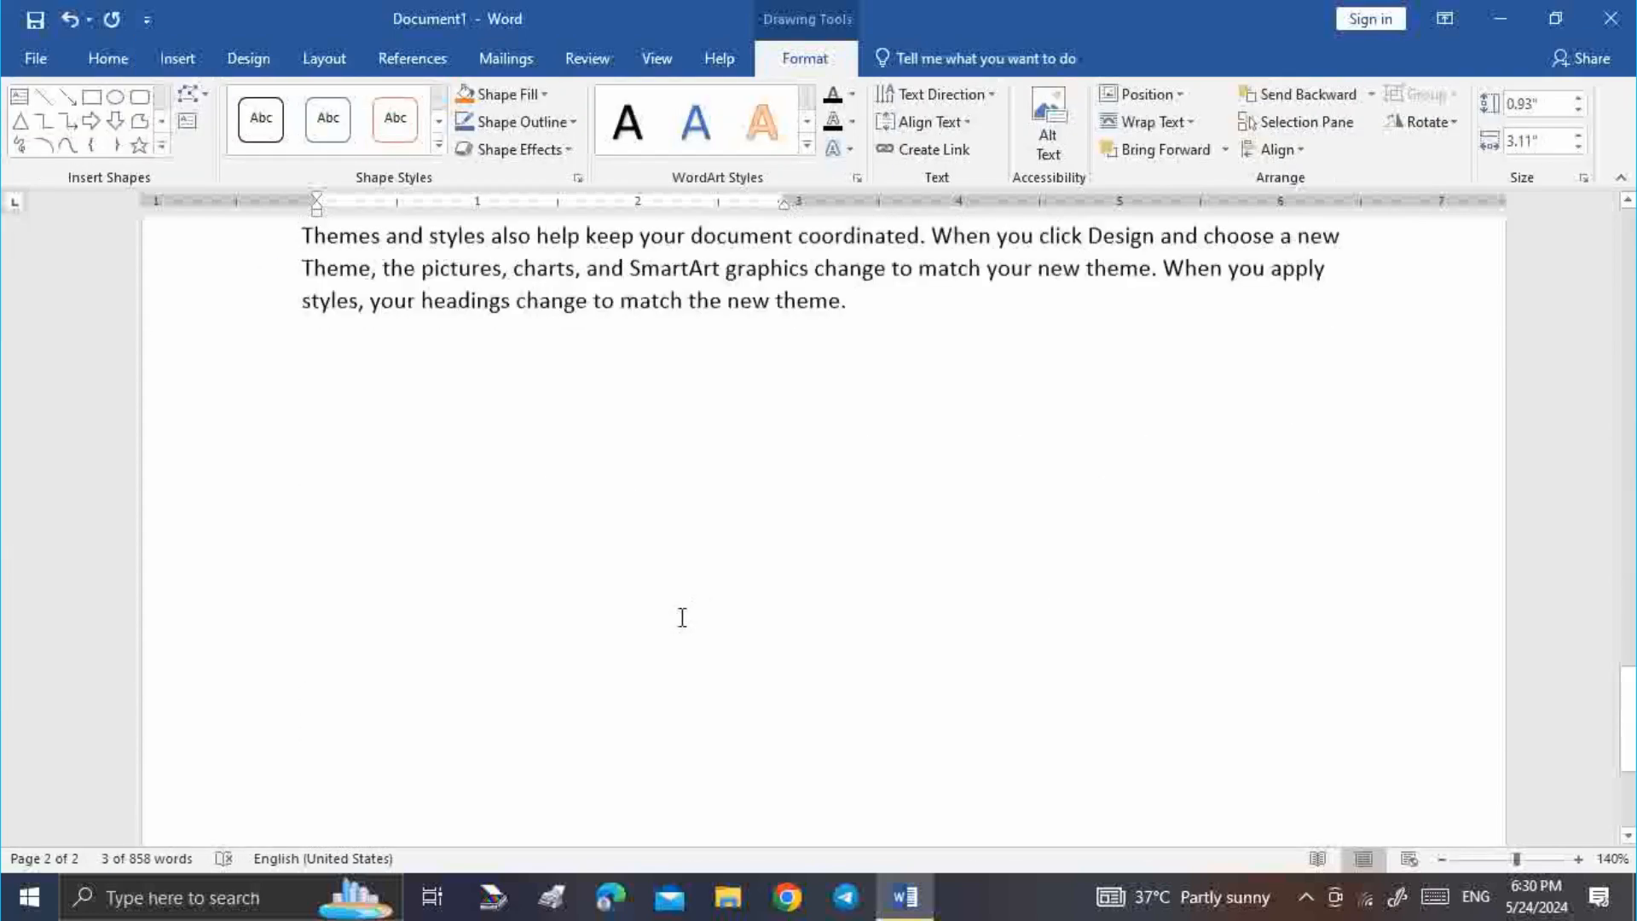
scroll(682, 618, down, 5)
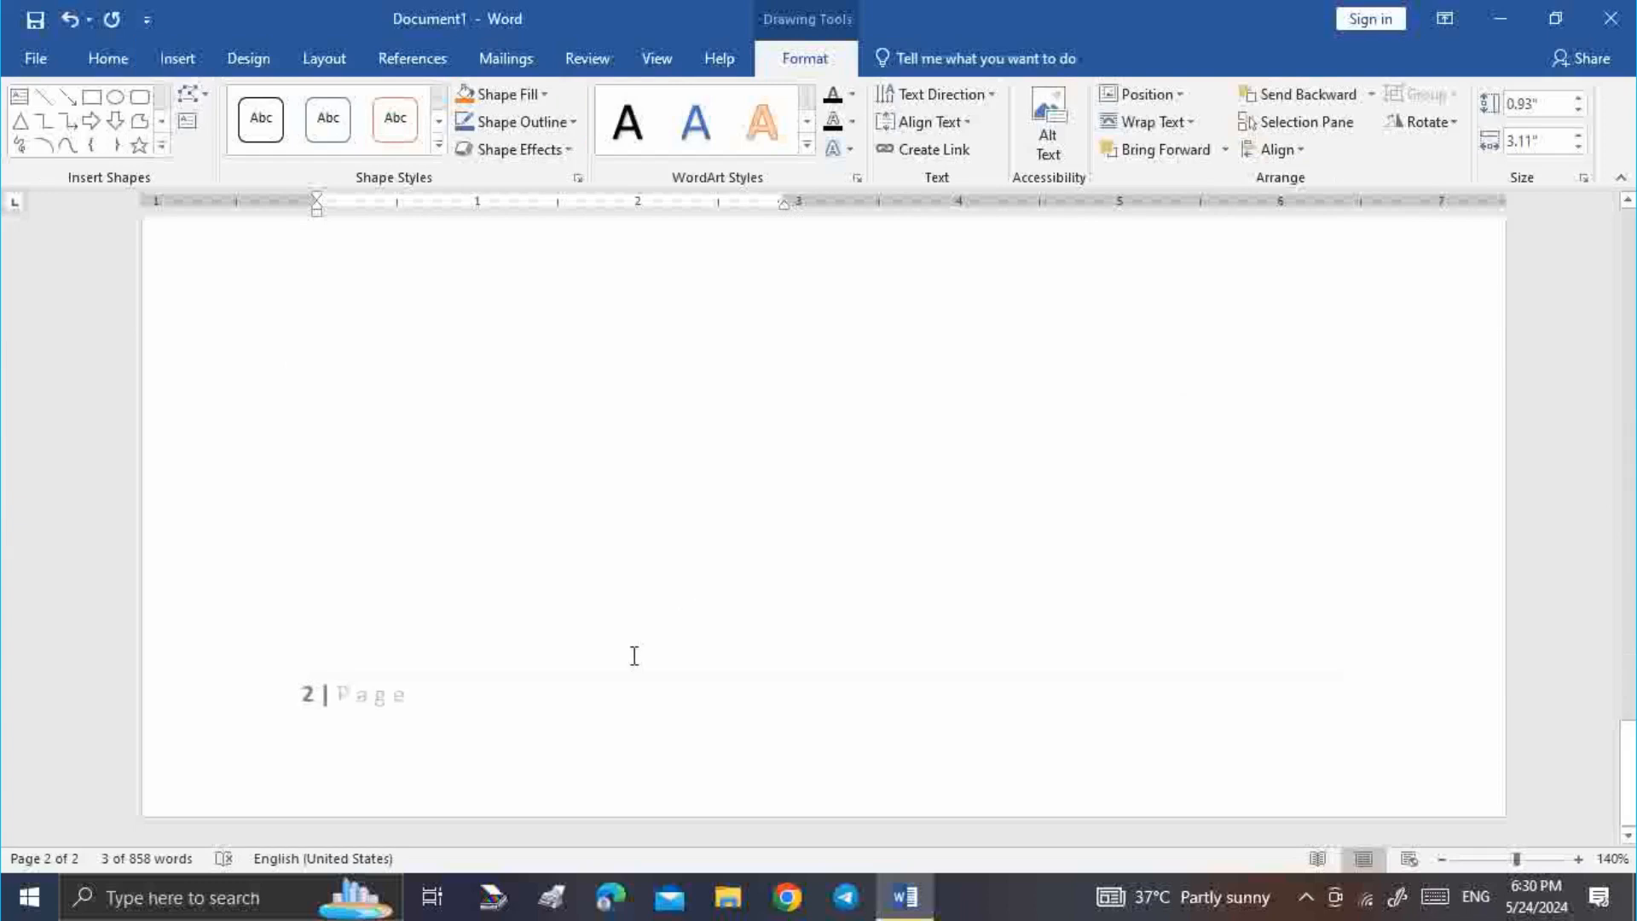
click(498, 601)
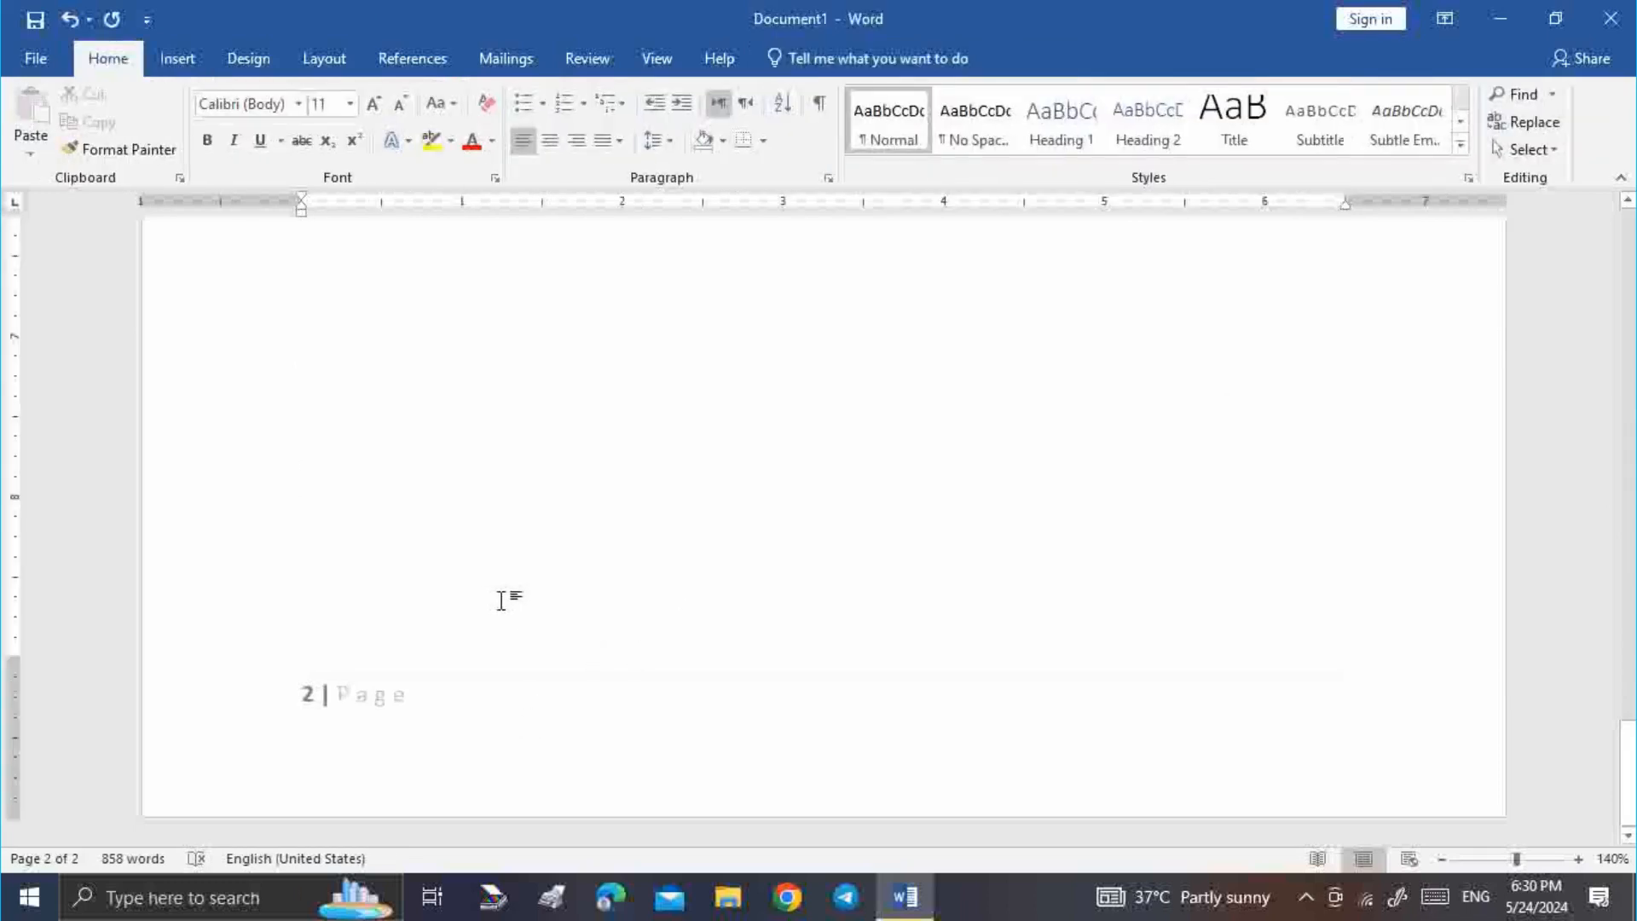
key(Return)
key(Return)
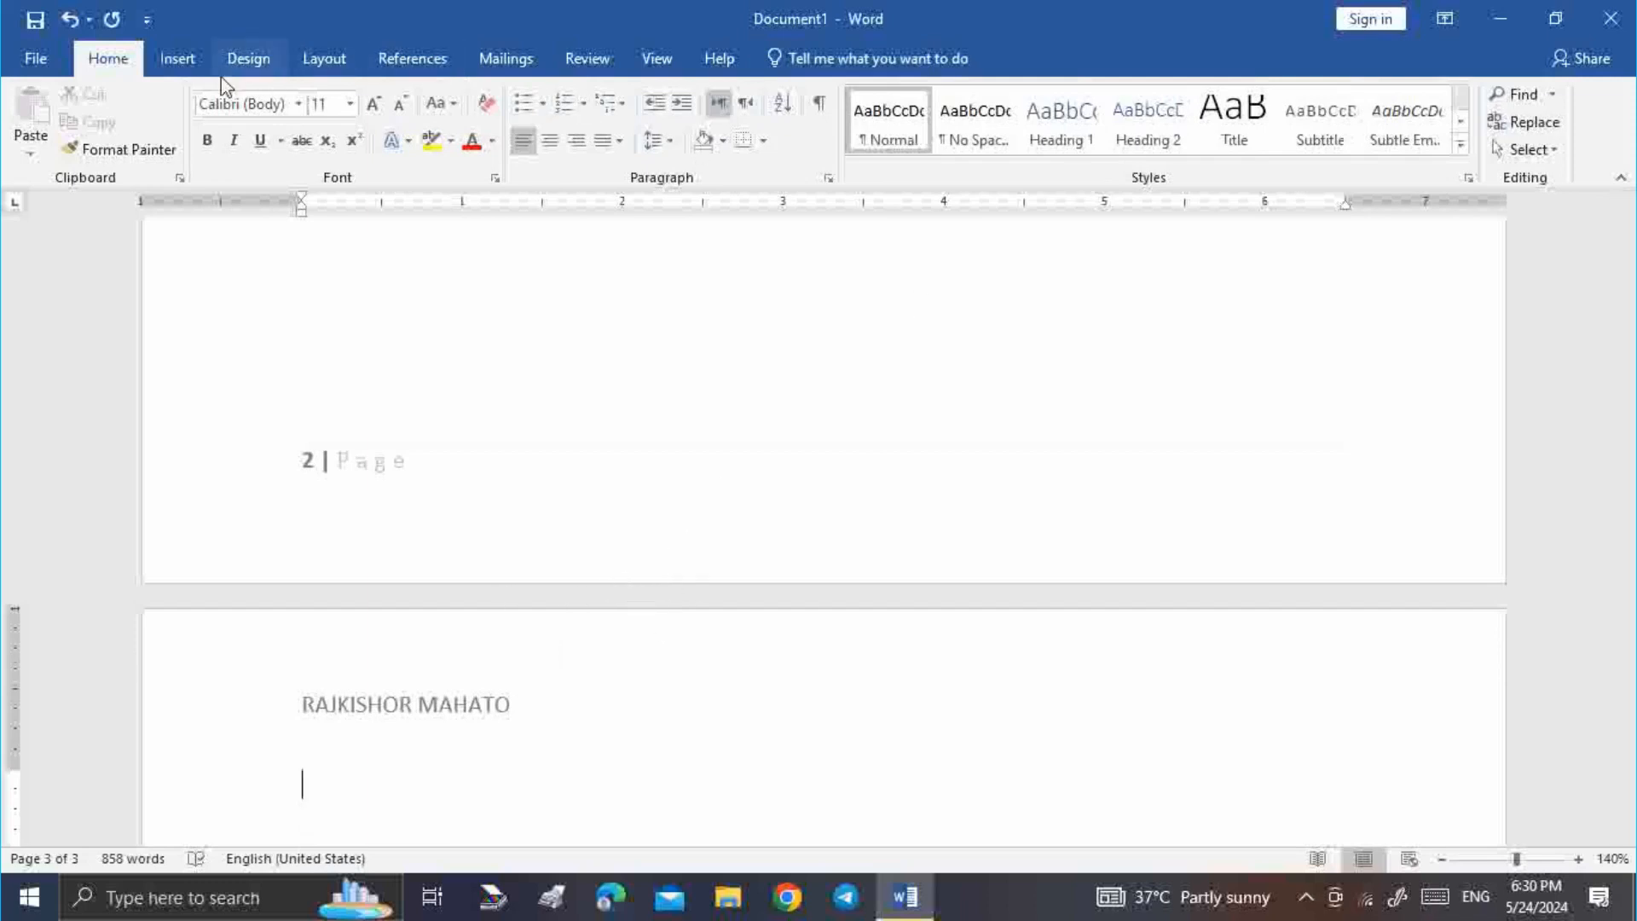
Insert a WordArt text box on page 3 containing the letter A
click(194, 60)
click(1267, 120)
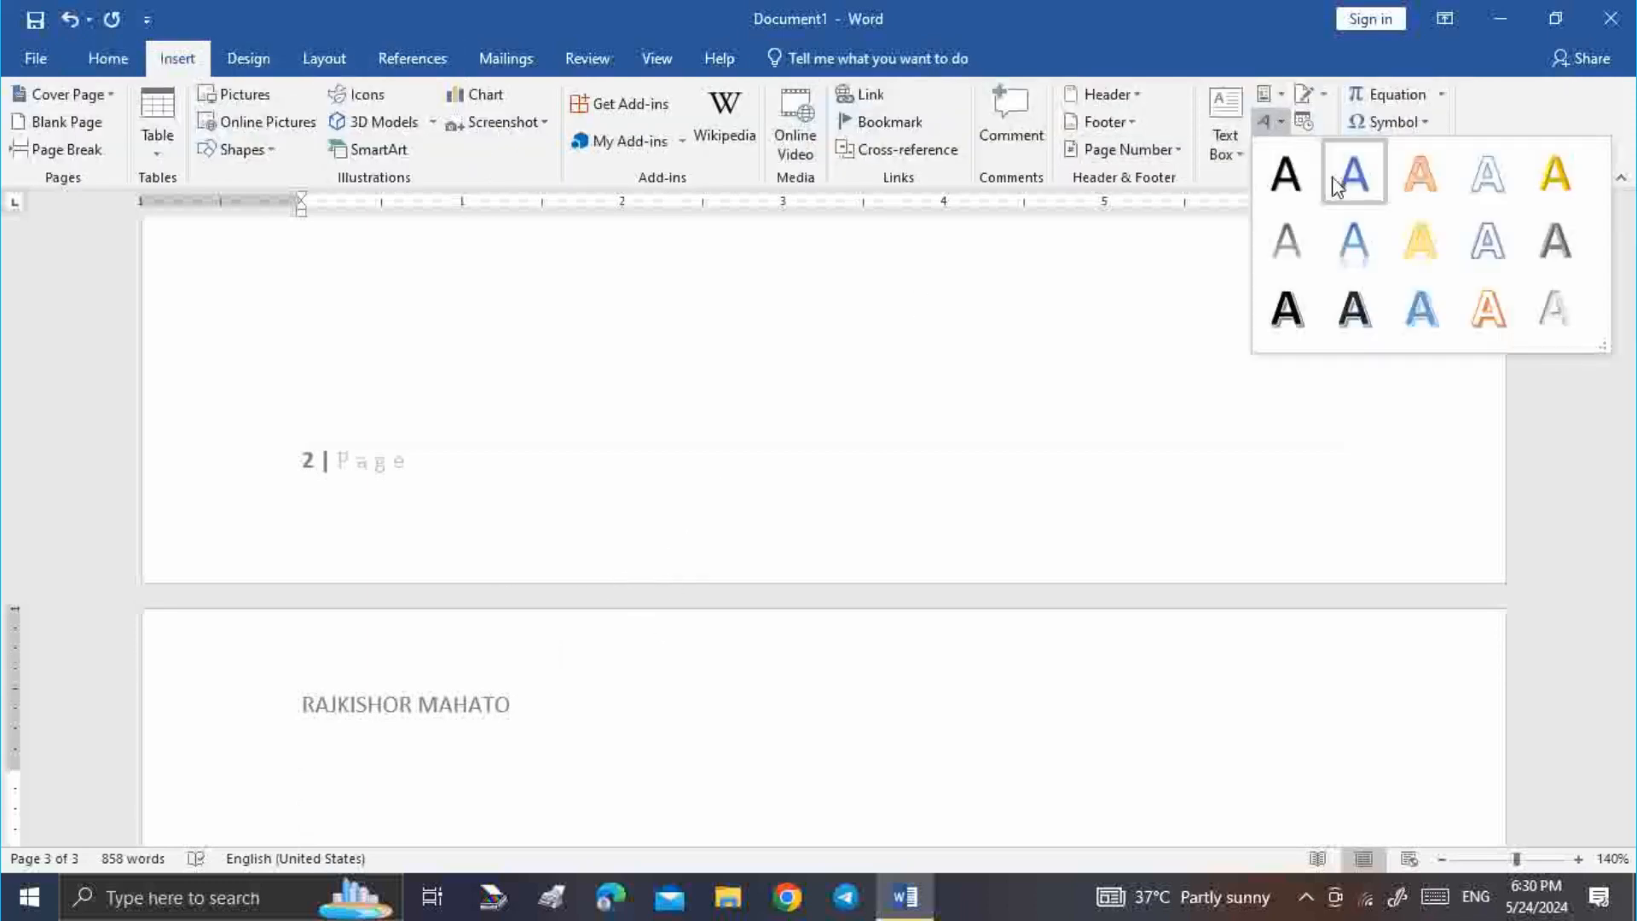
click(1305, 179)
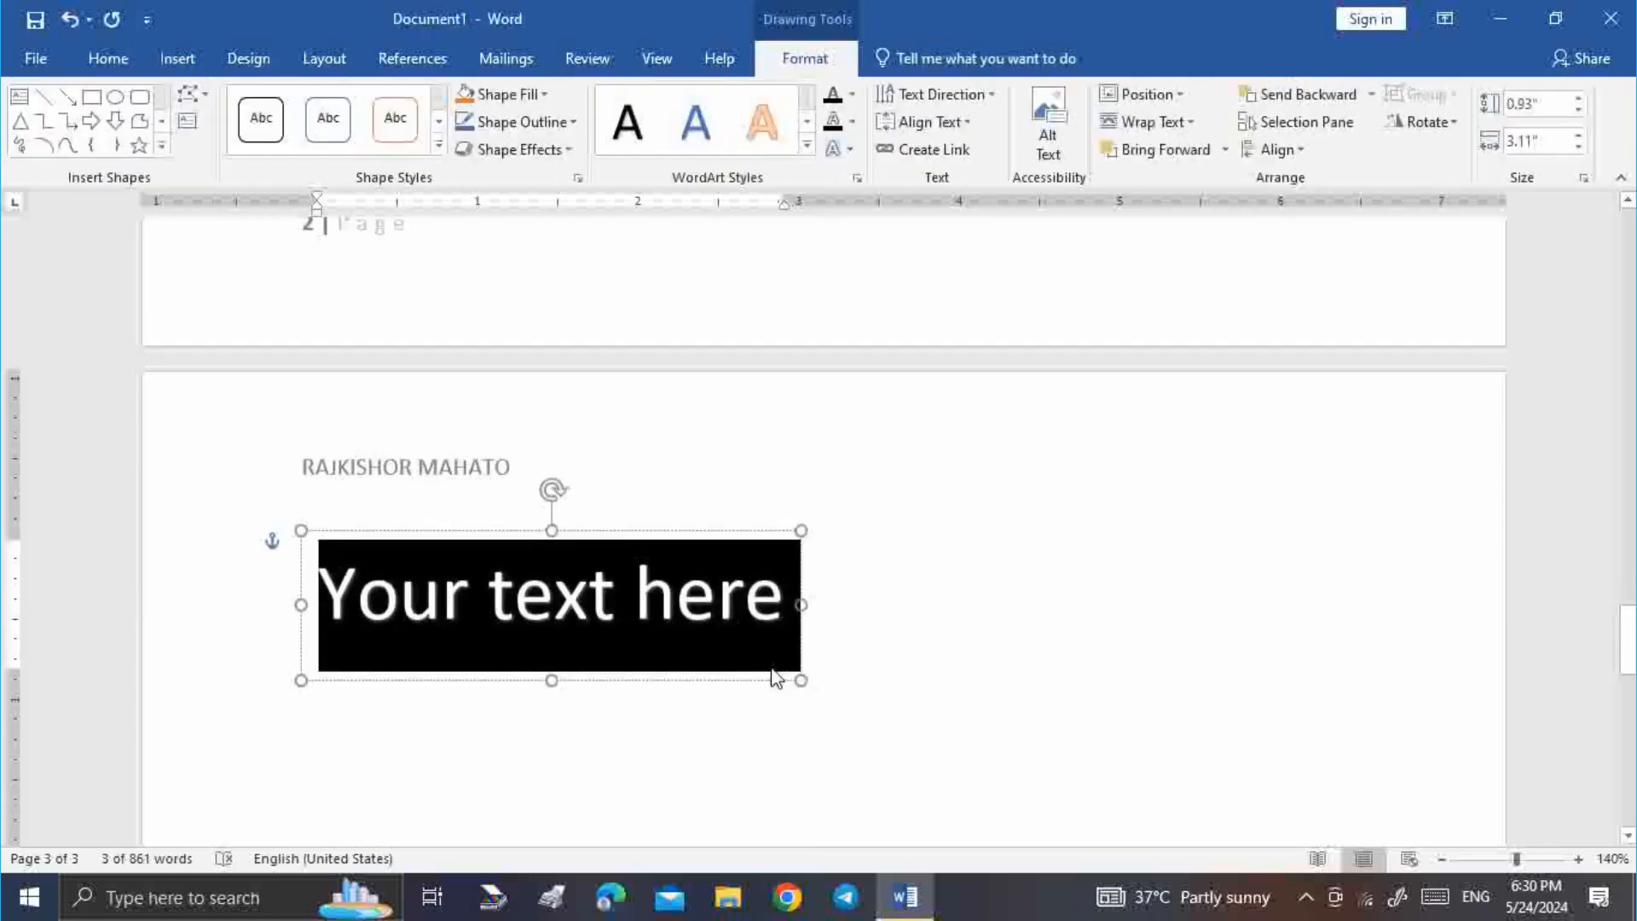
text(A)
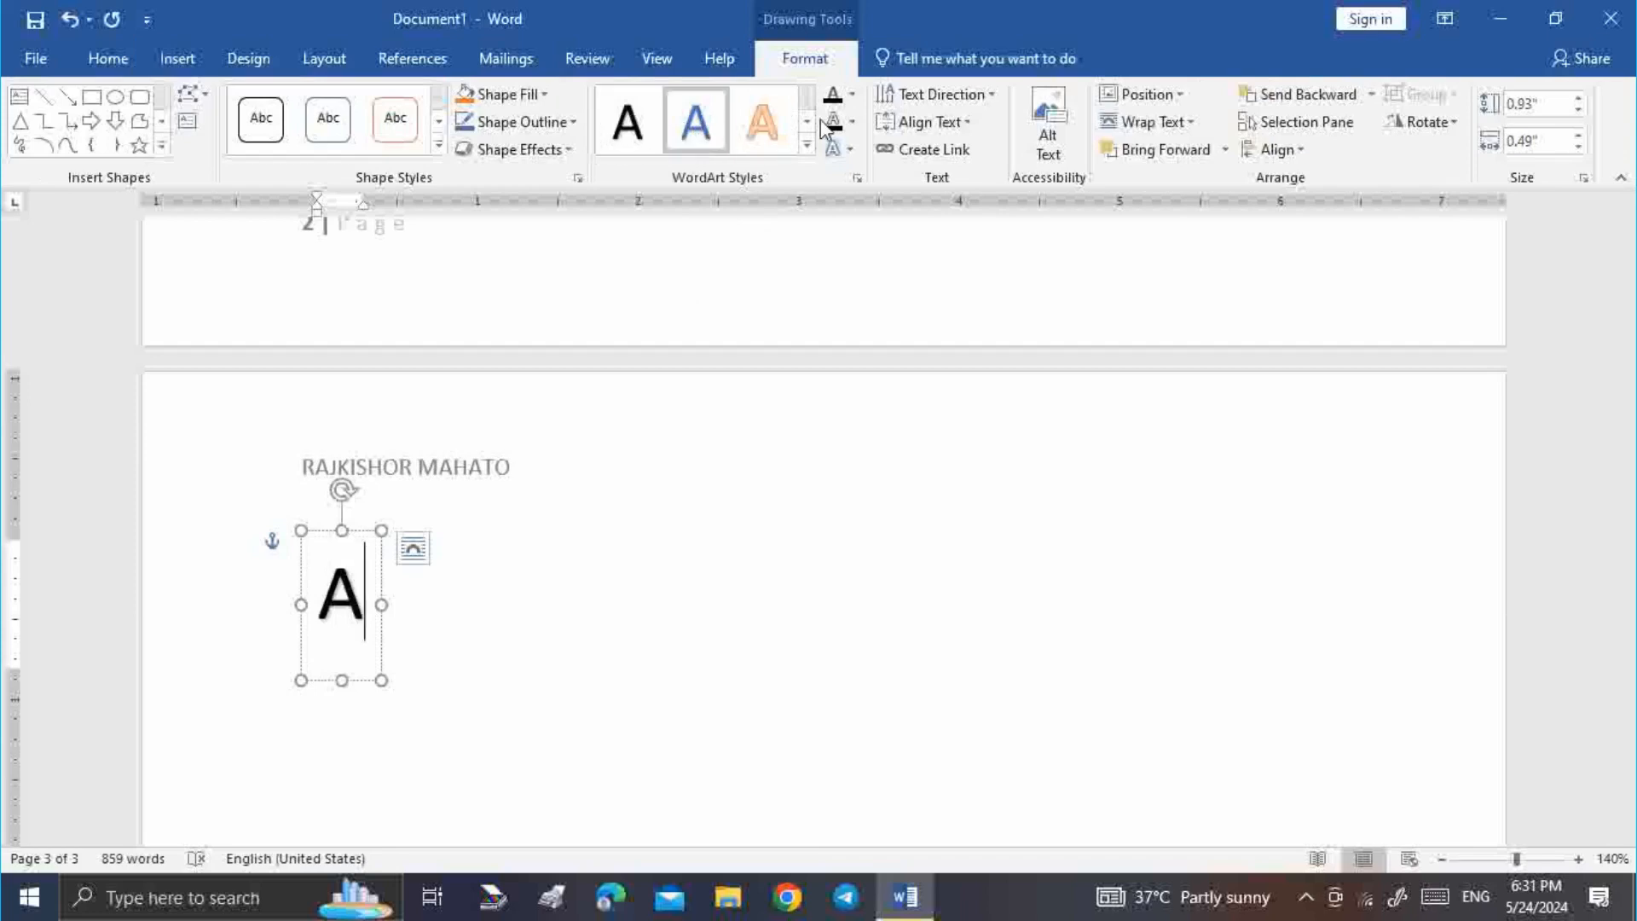
Colour the WordArt letter A orange with Text Fill
click(852, 94)
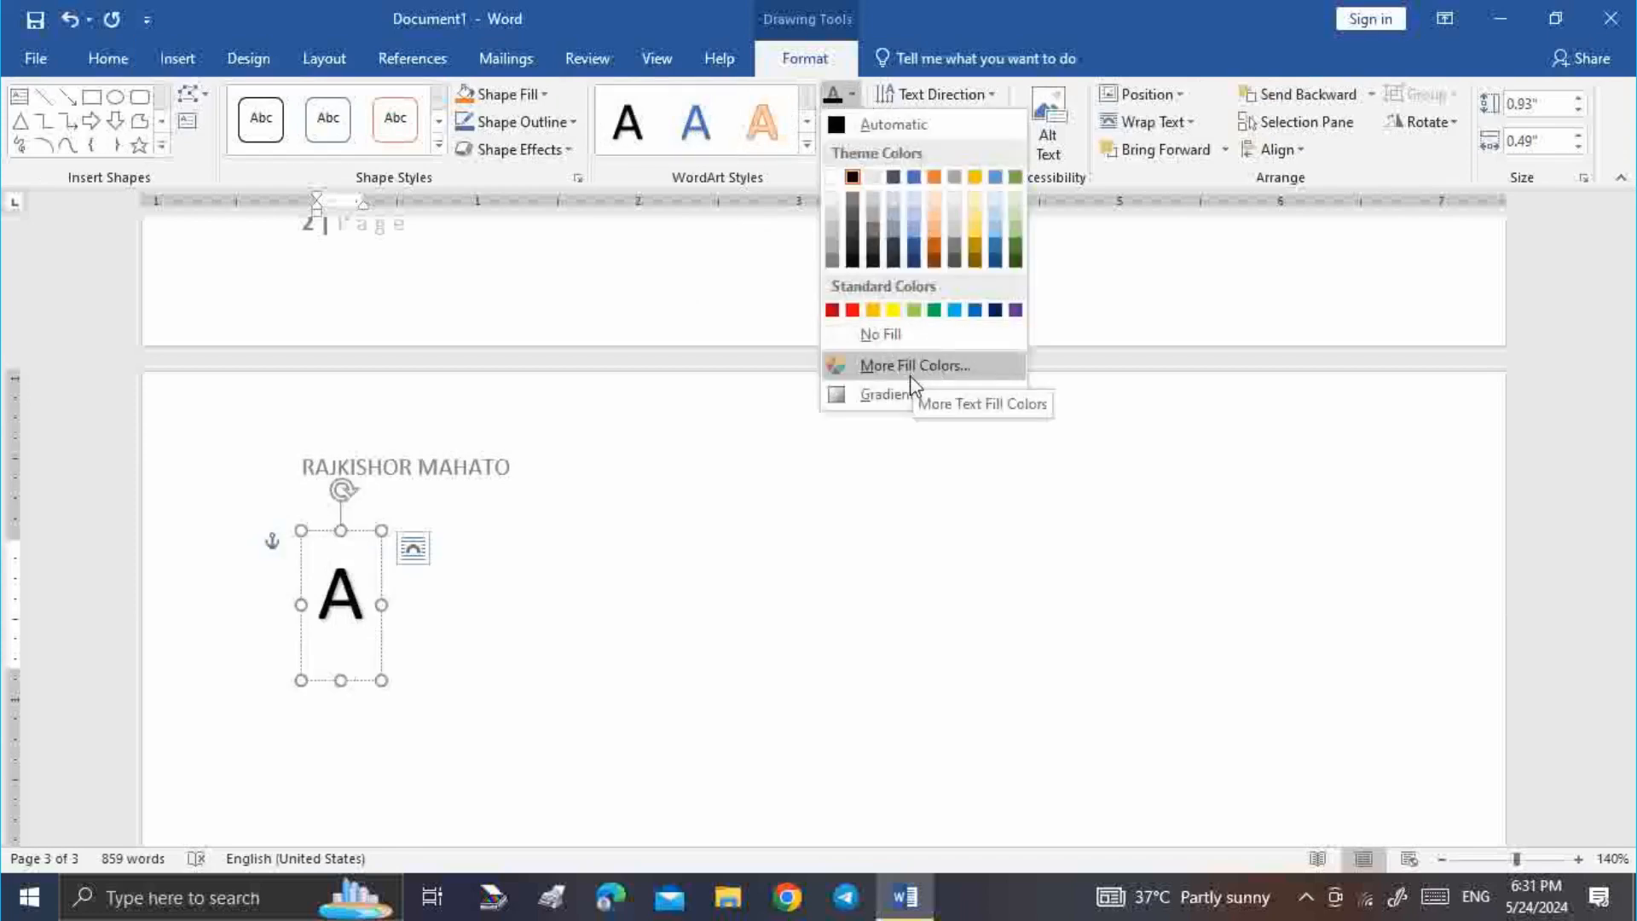
click(937, 251)
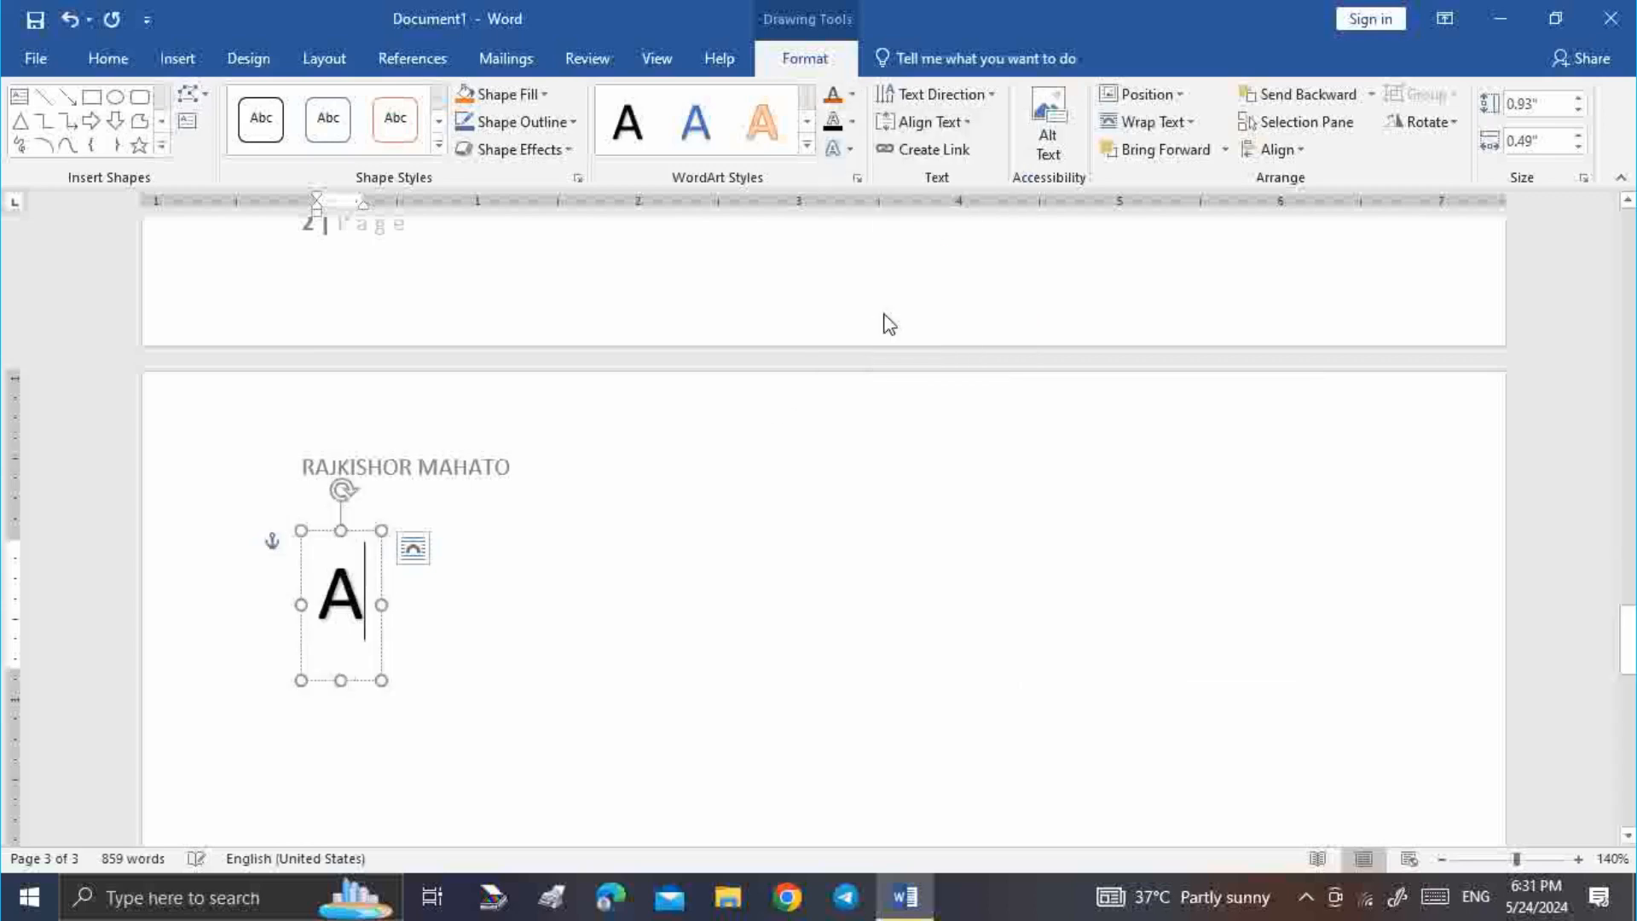
double_click(329, 587)
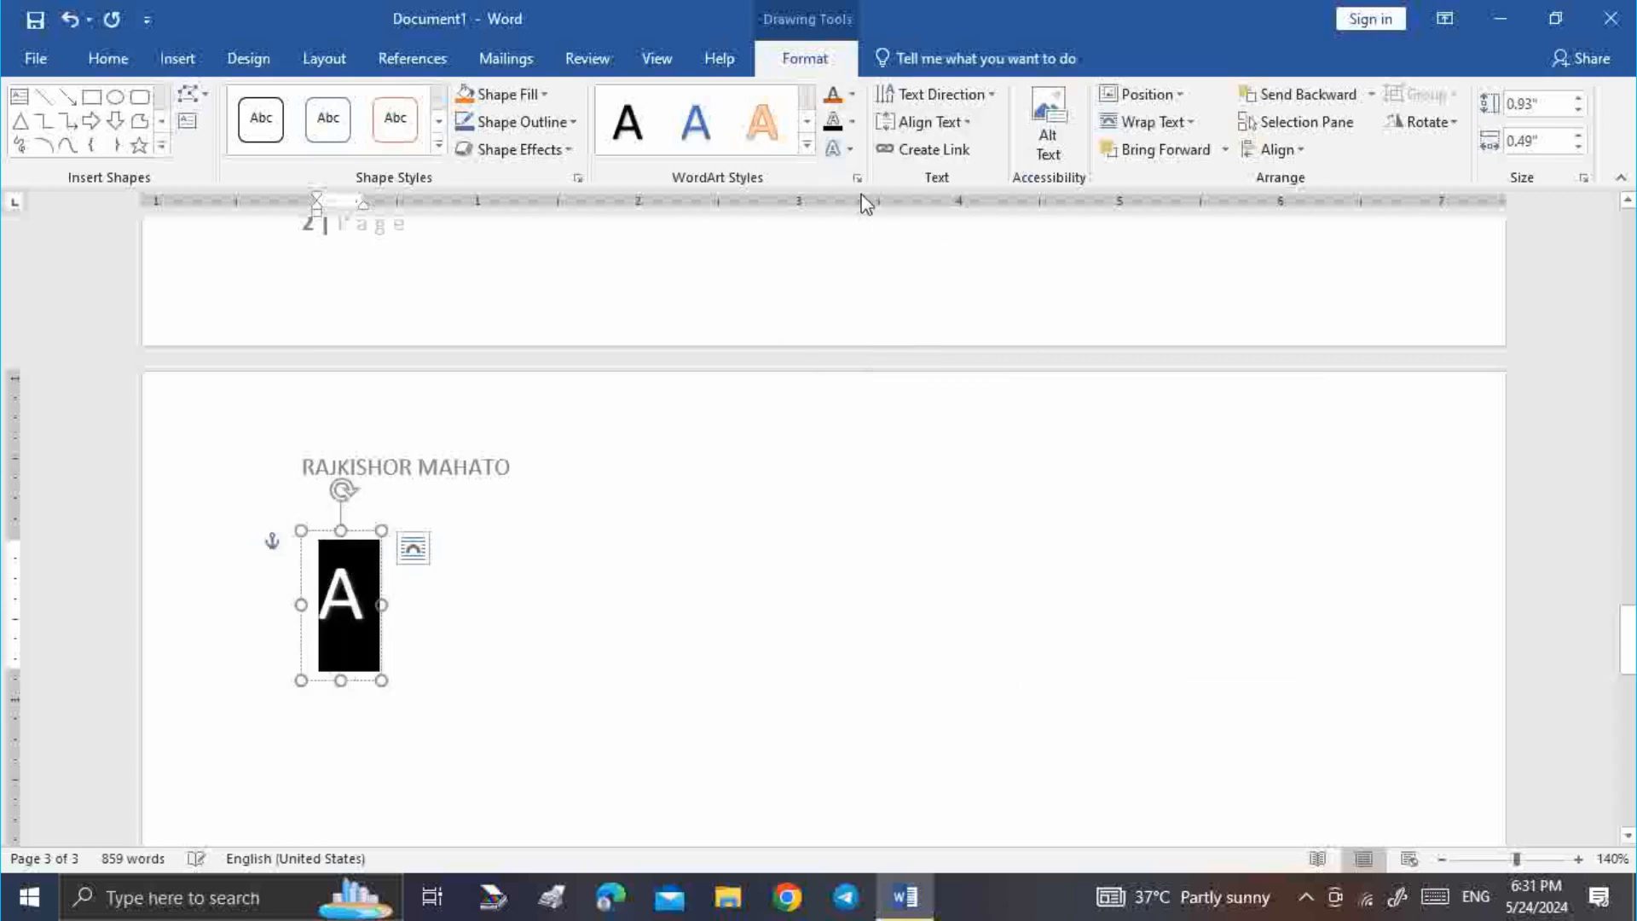
click(833, 107)
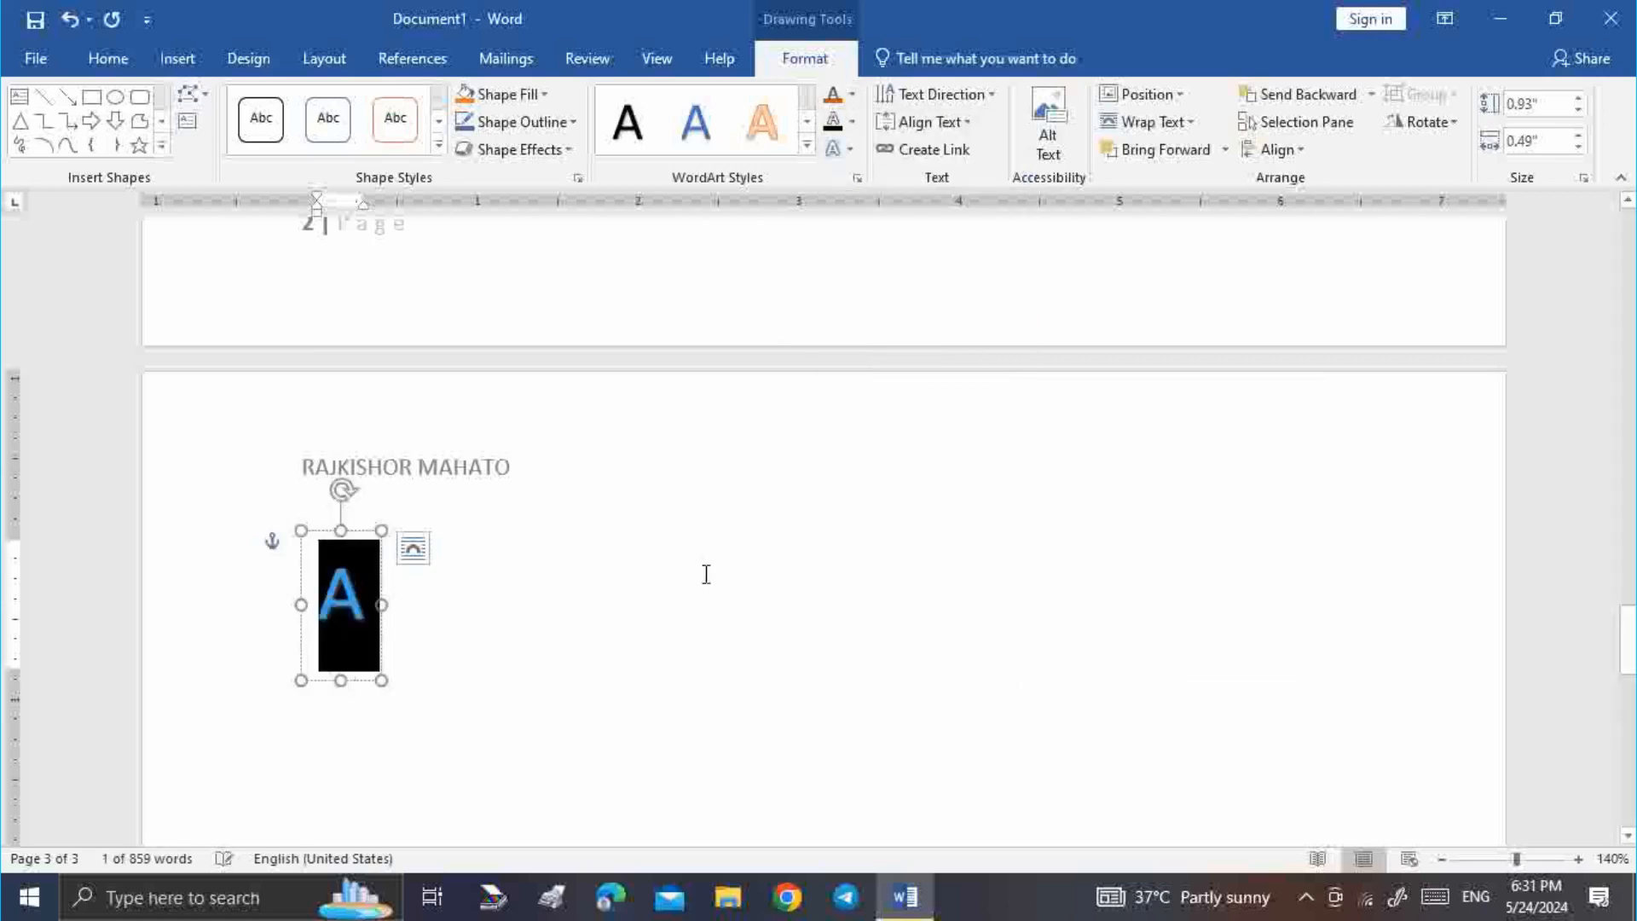
click(705, 573)
Give the letter A a dotted text outline
double_click(372, 606)
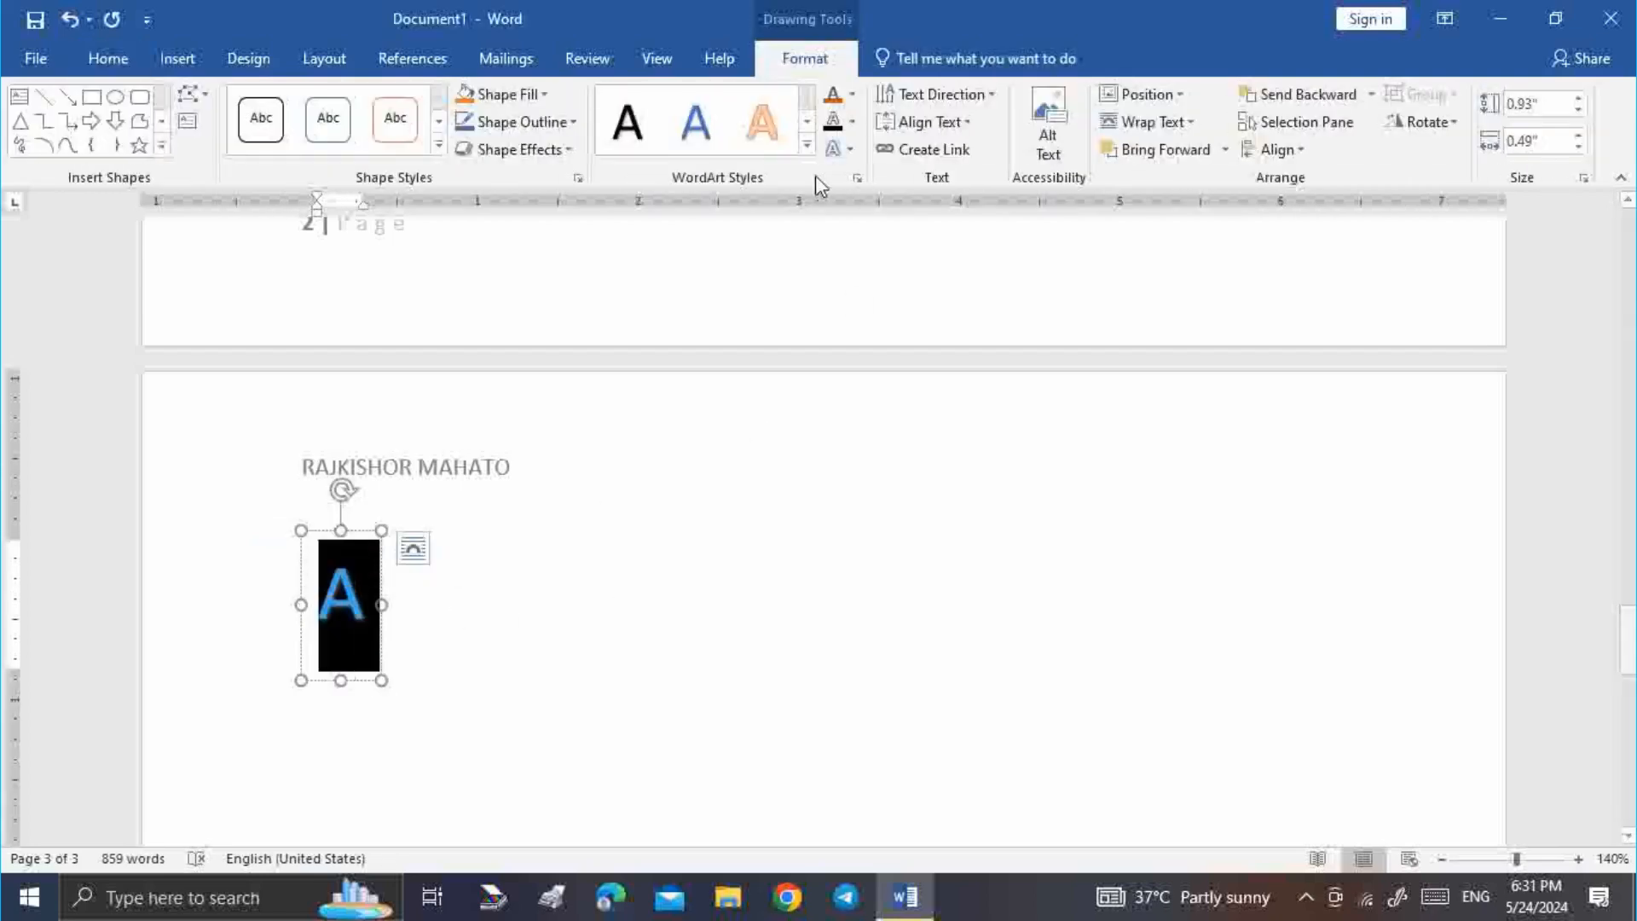
click(851, 123)
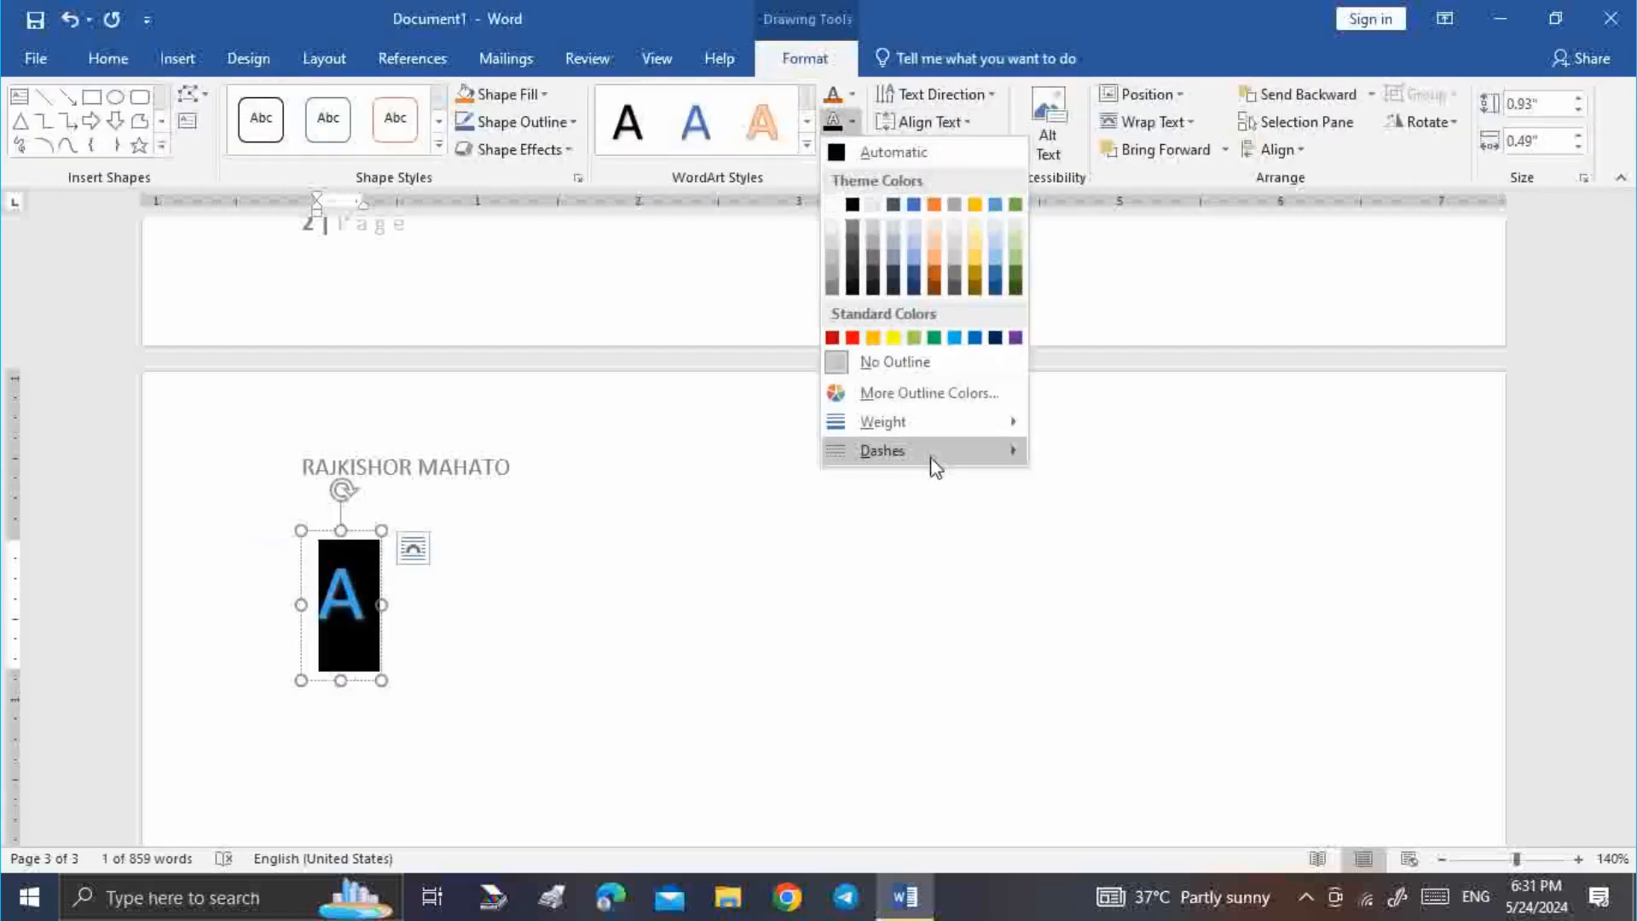
mouse_move(924, 452)
click(1080, 468)
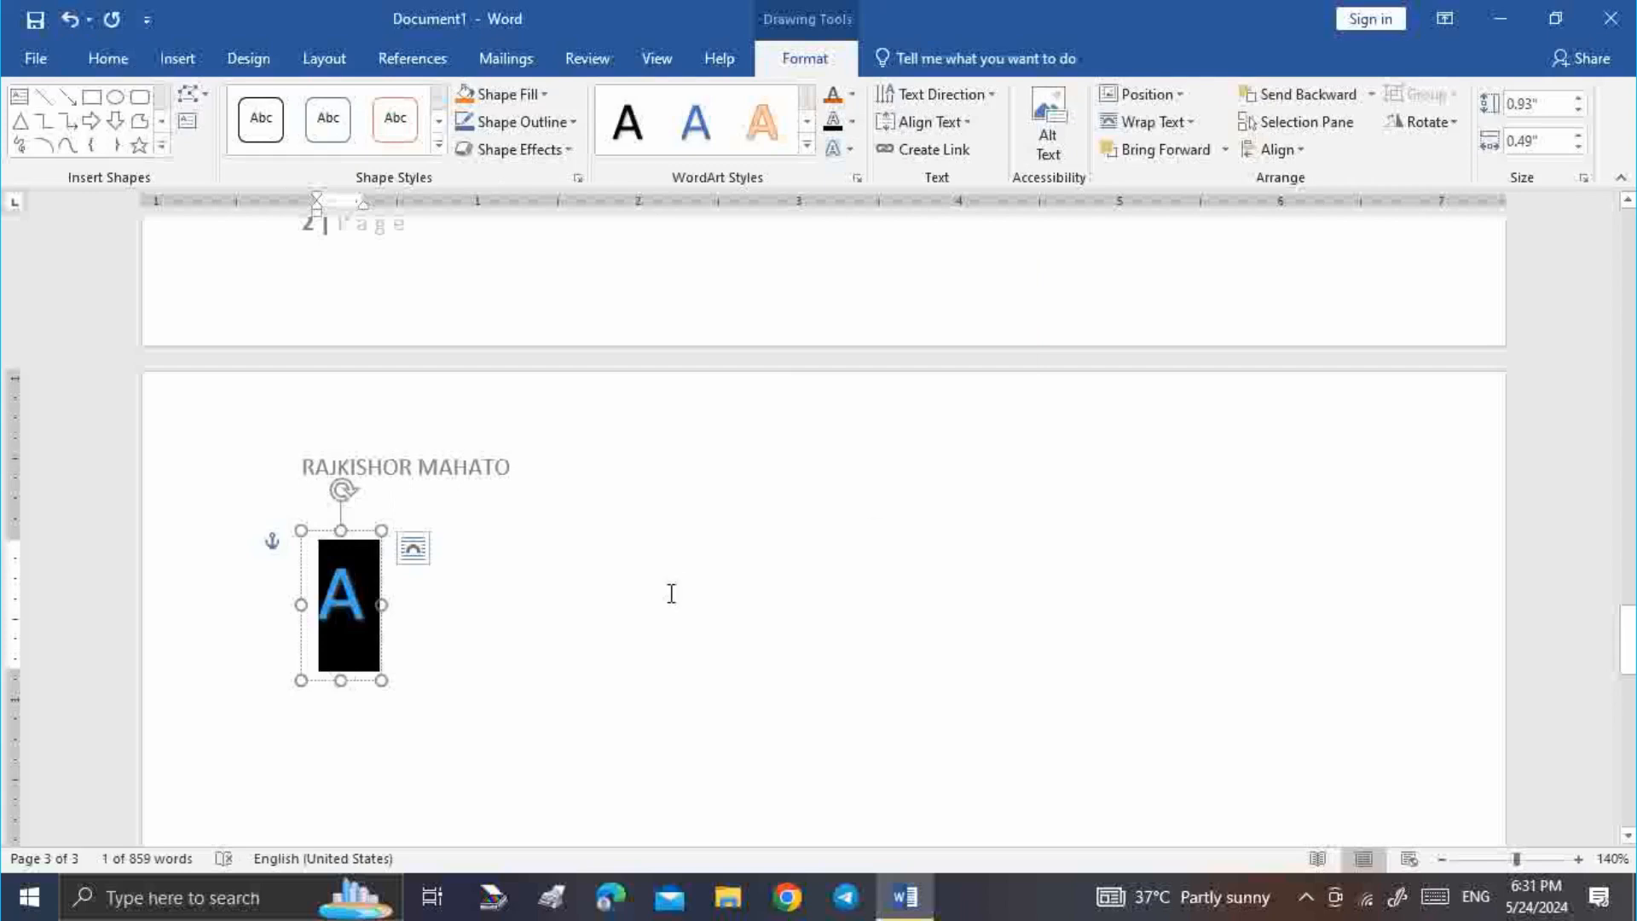
Shift the A text box slightly to the right
click(631, 595)
mouse_move(381, 606)
mouse_down()
mouse_move(339, 605)
mouse_move(525, 588)
mouse_up()
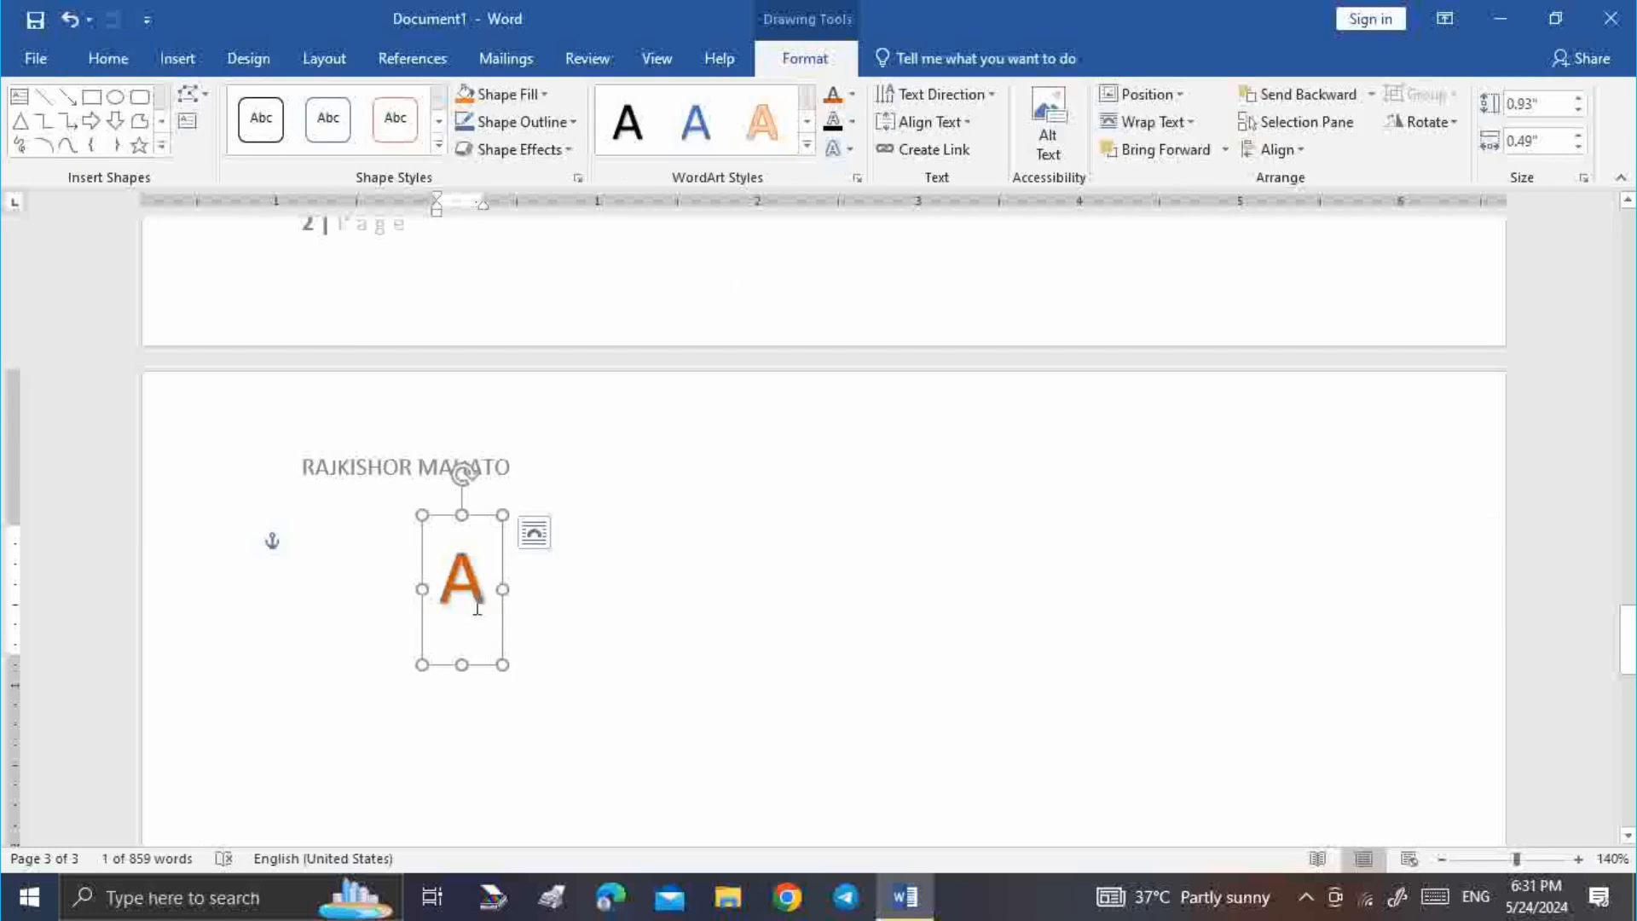
double_click(477, 608)
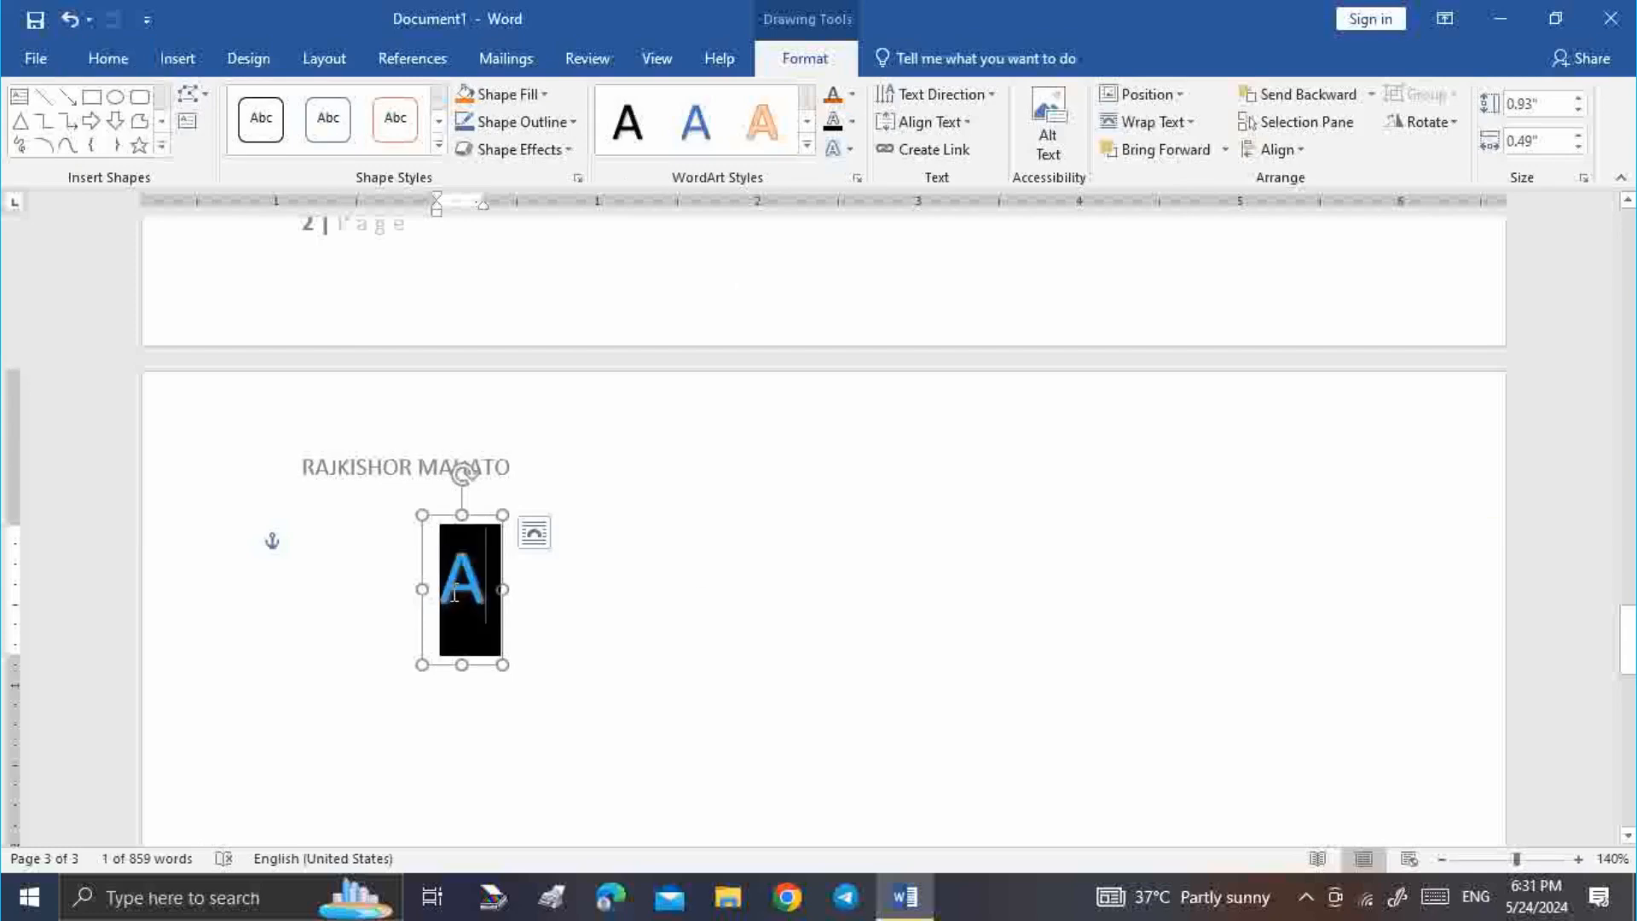
Grow the orange letter A's font to size 100, then reselect the letter in its box
click(108, 60)
click(374, 104)
click(373, 104)
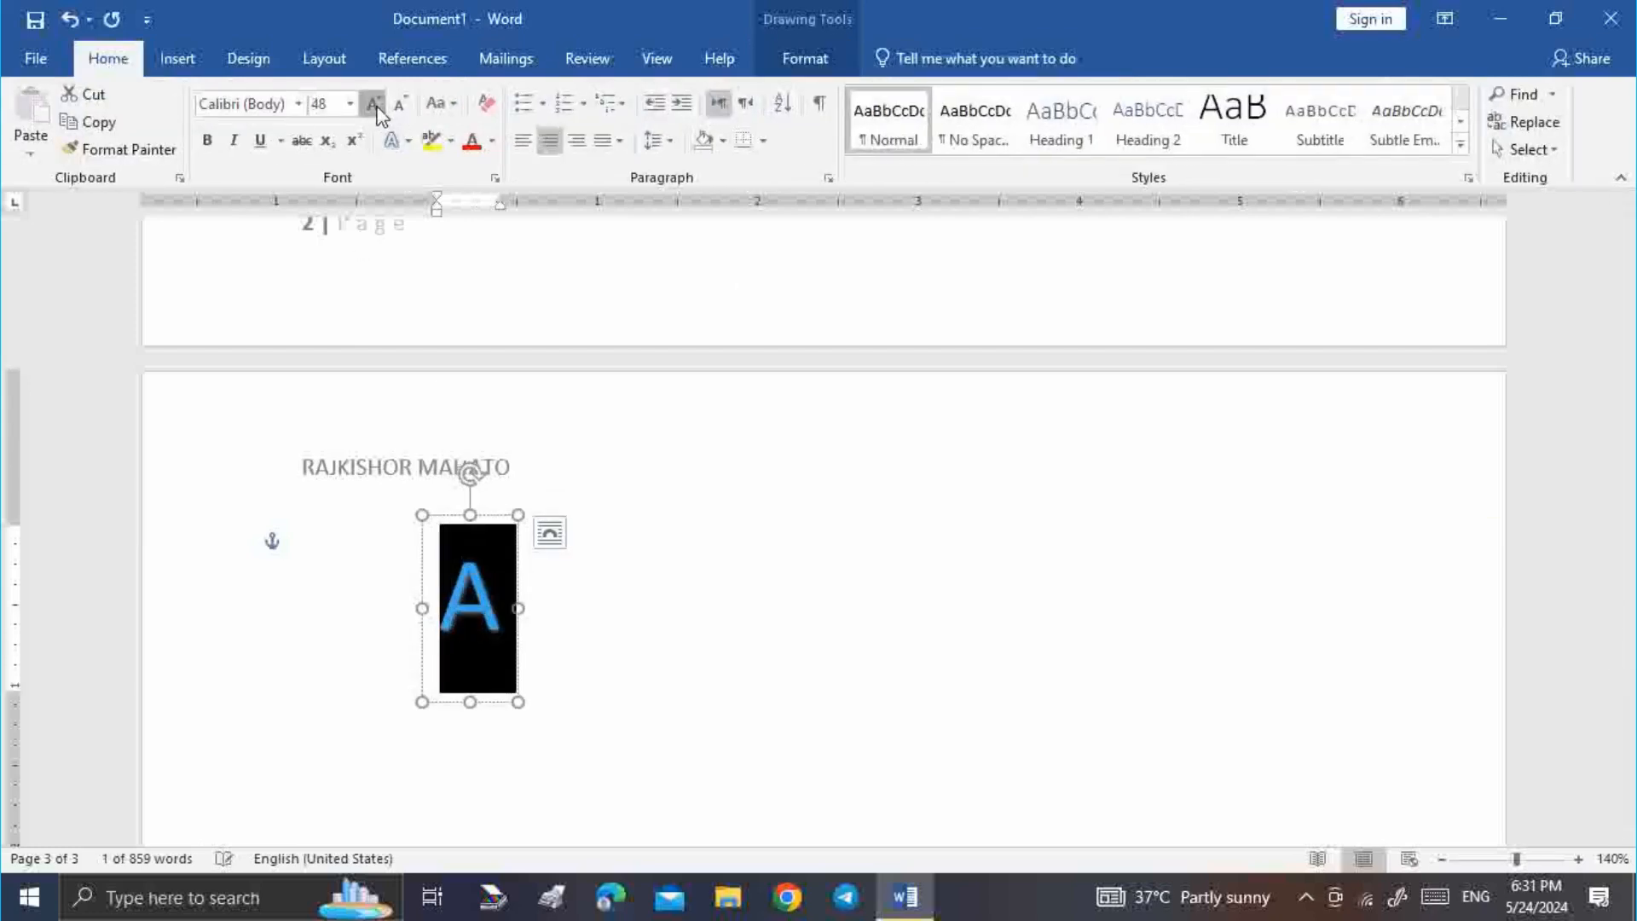
click(374, 104)
click(374, 104)
click(374, 104)
click(374, 104)
click(374, 104)
scroll(944, 659, down, 3)
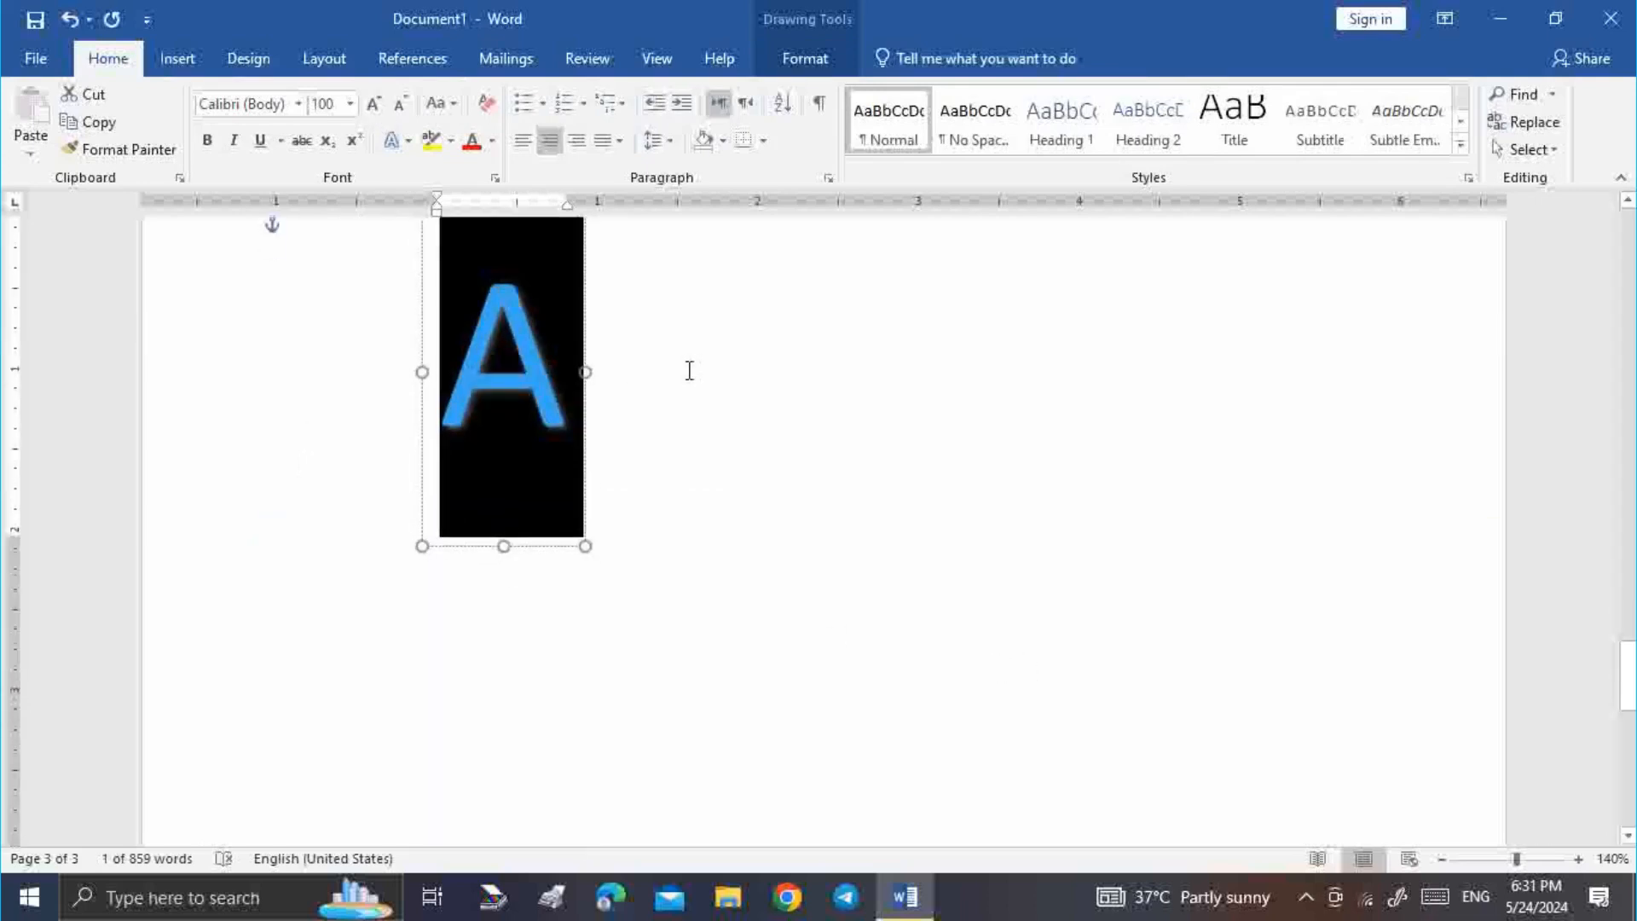
click(606, 386)
click(579, 391)
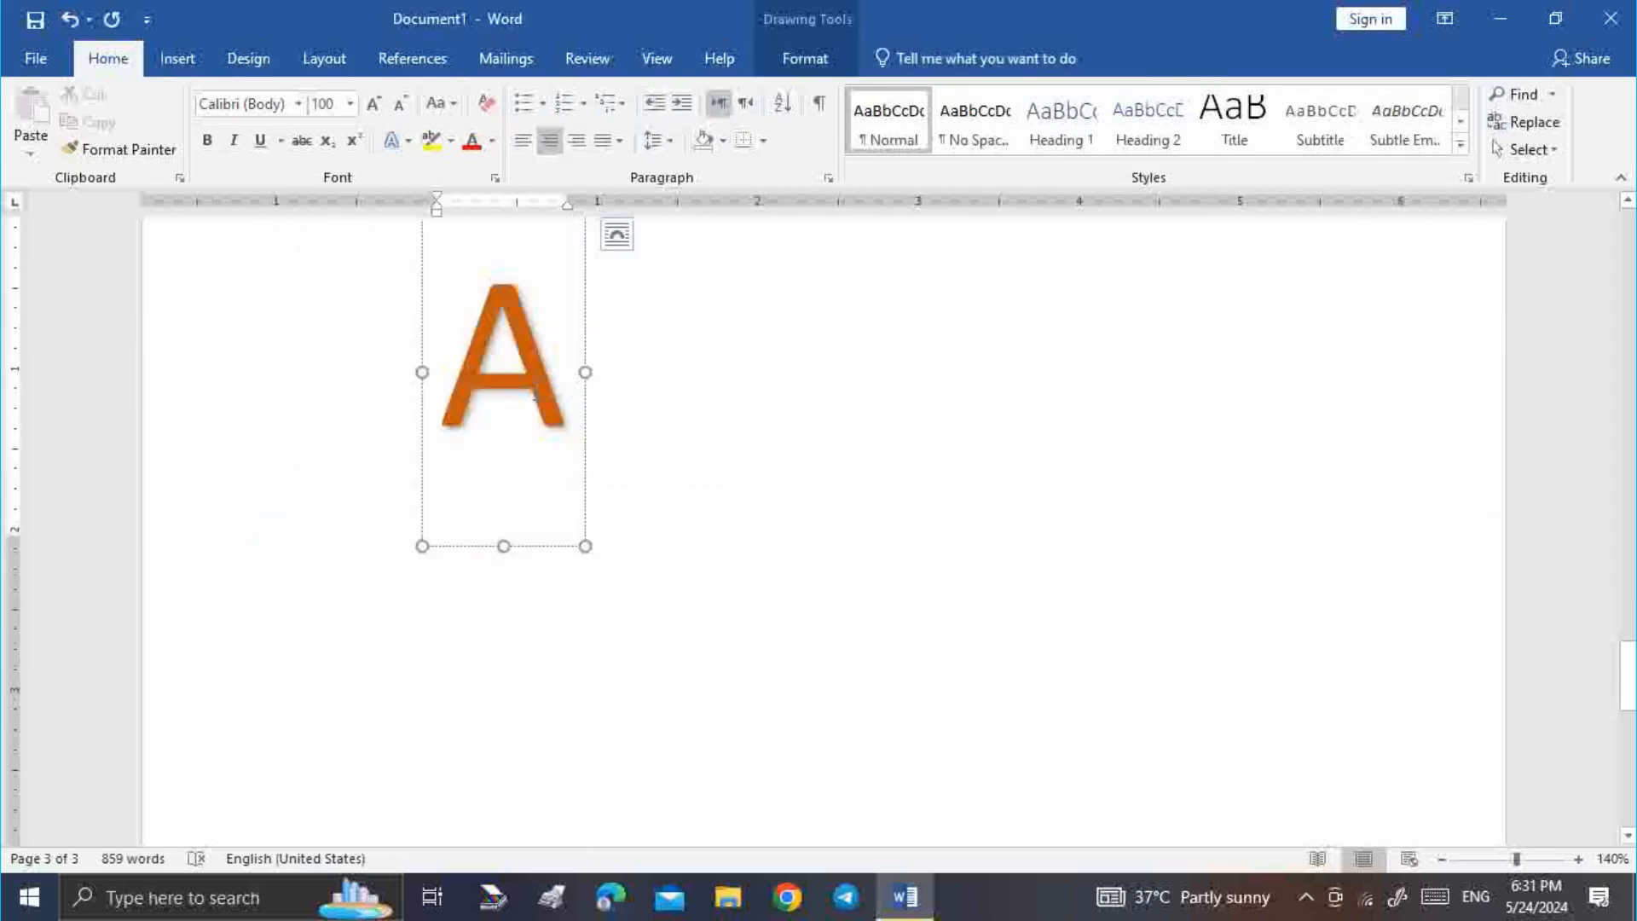
drag(567, 384, 477, 401)
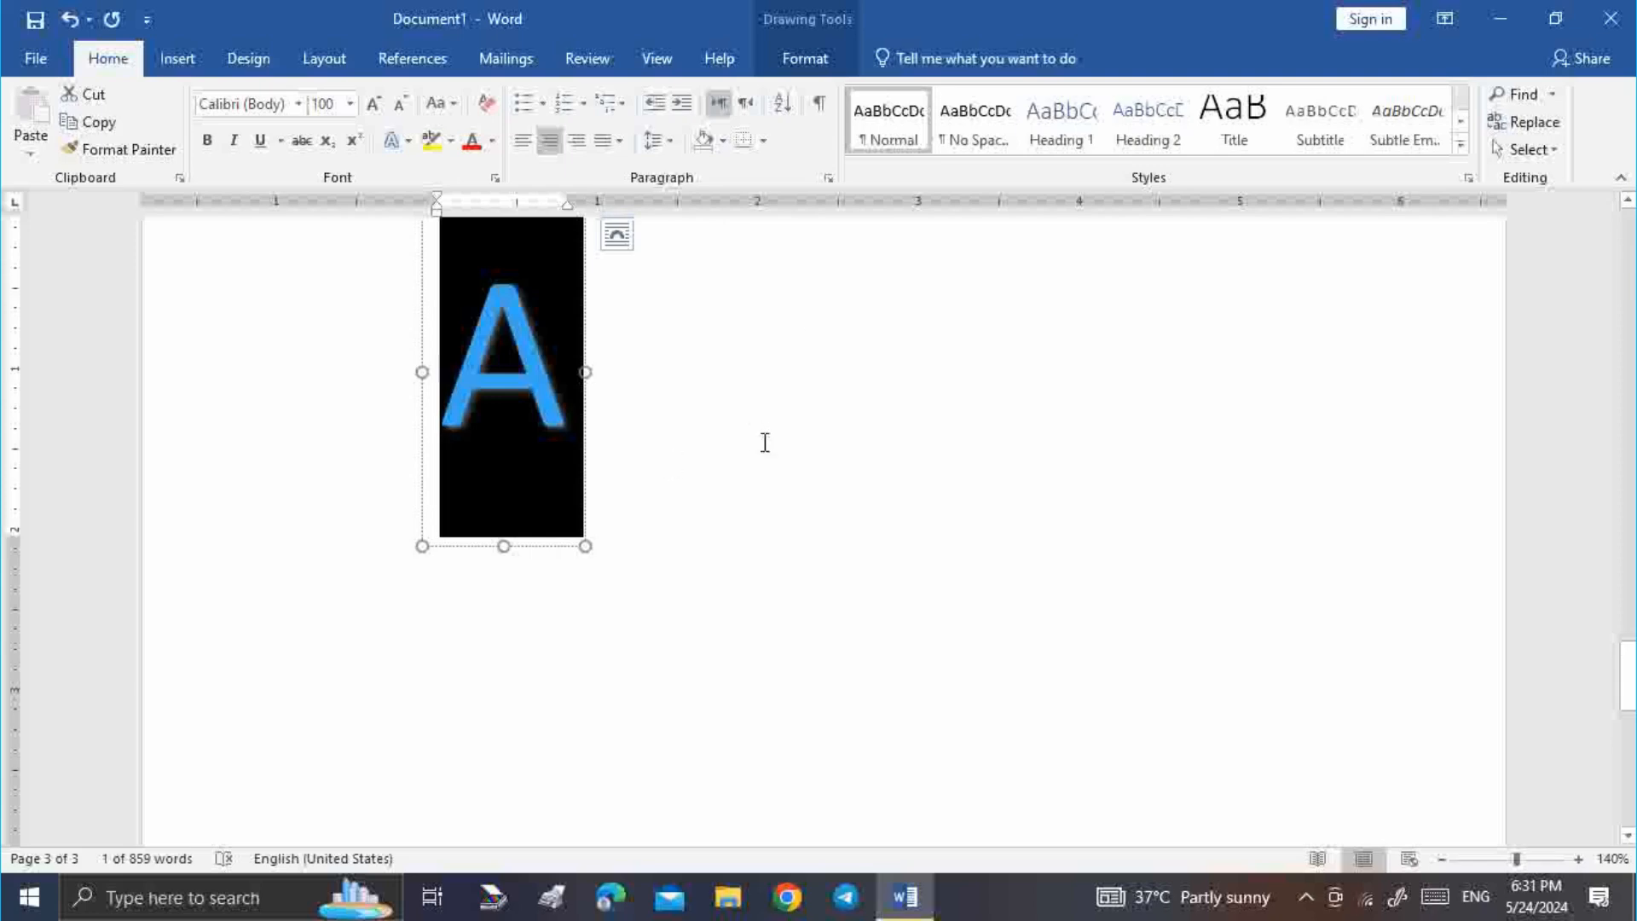
click(177, 58)
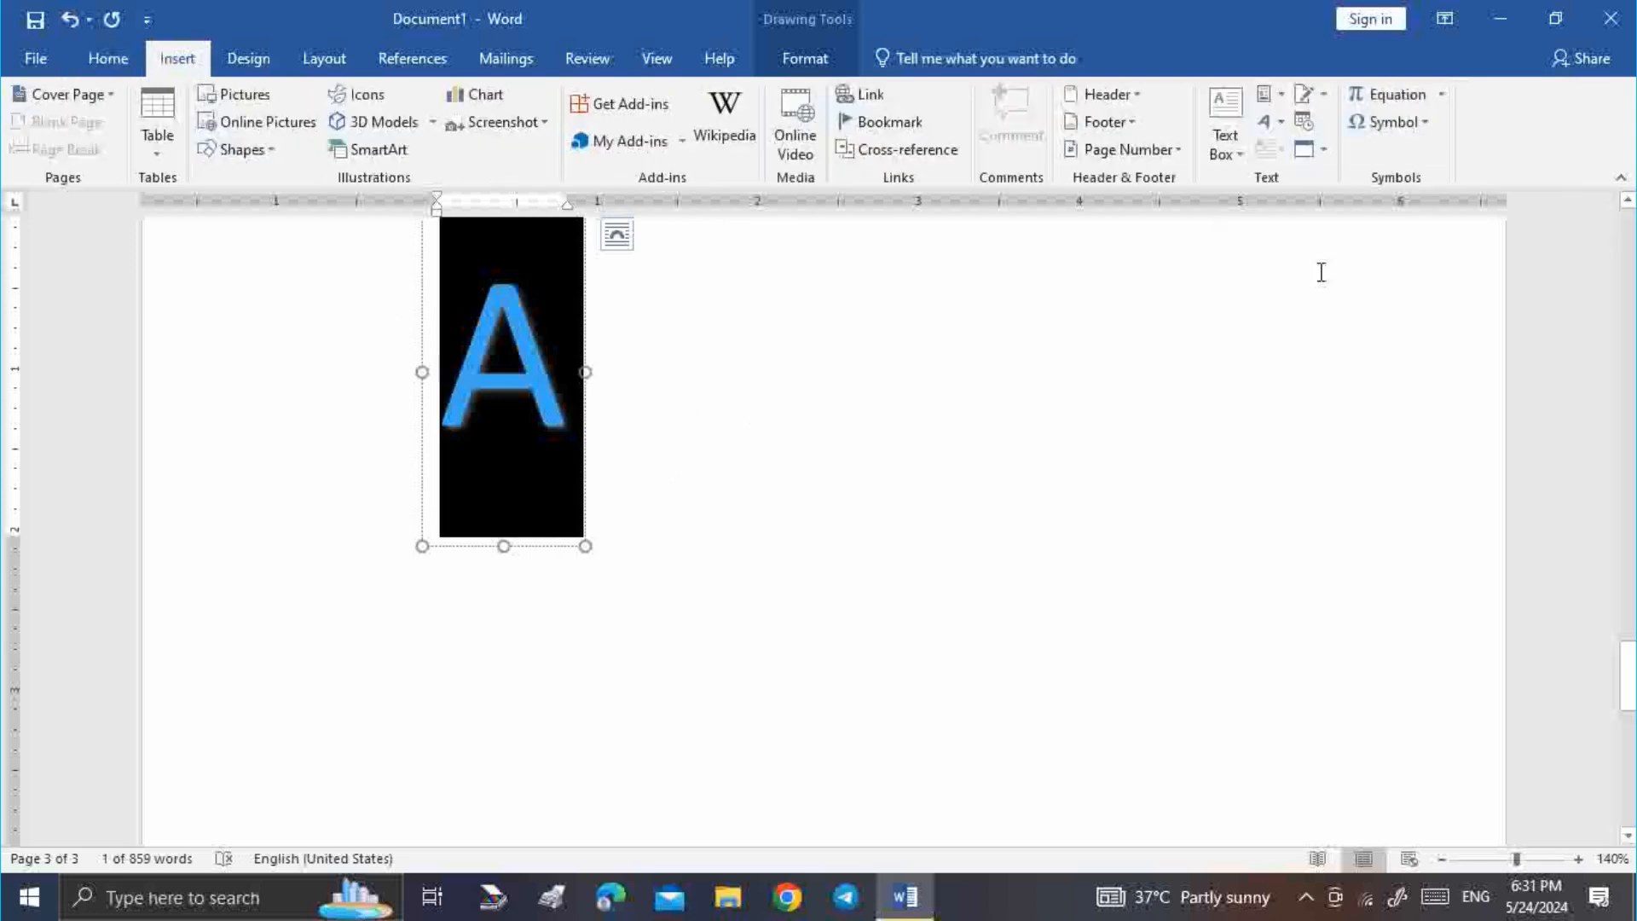
Remove the letter A's fill and give it a square-dot dashed outline
click(808, 65)
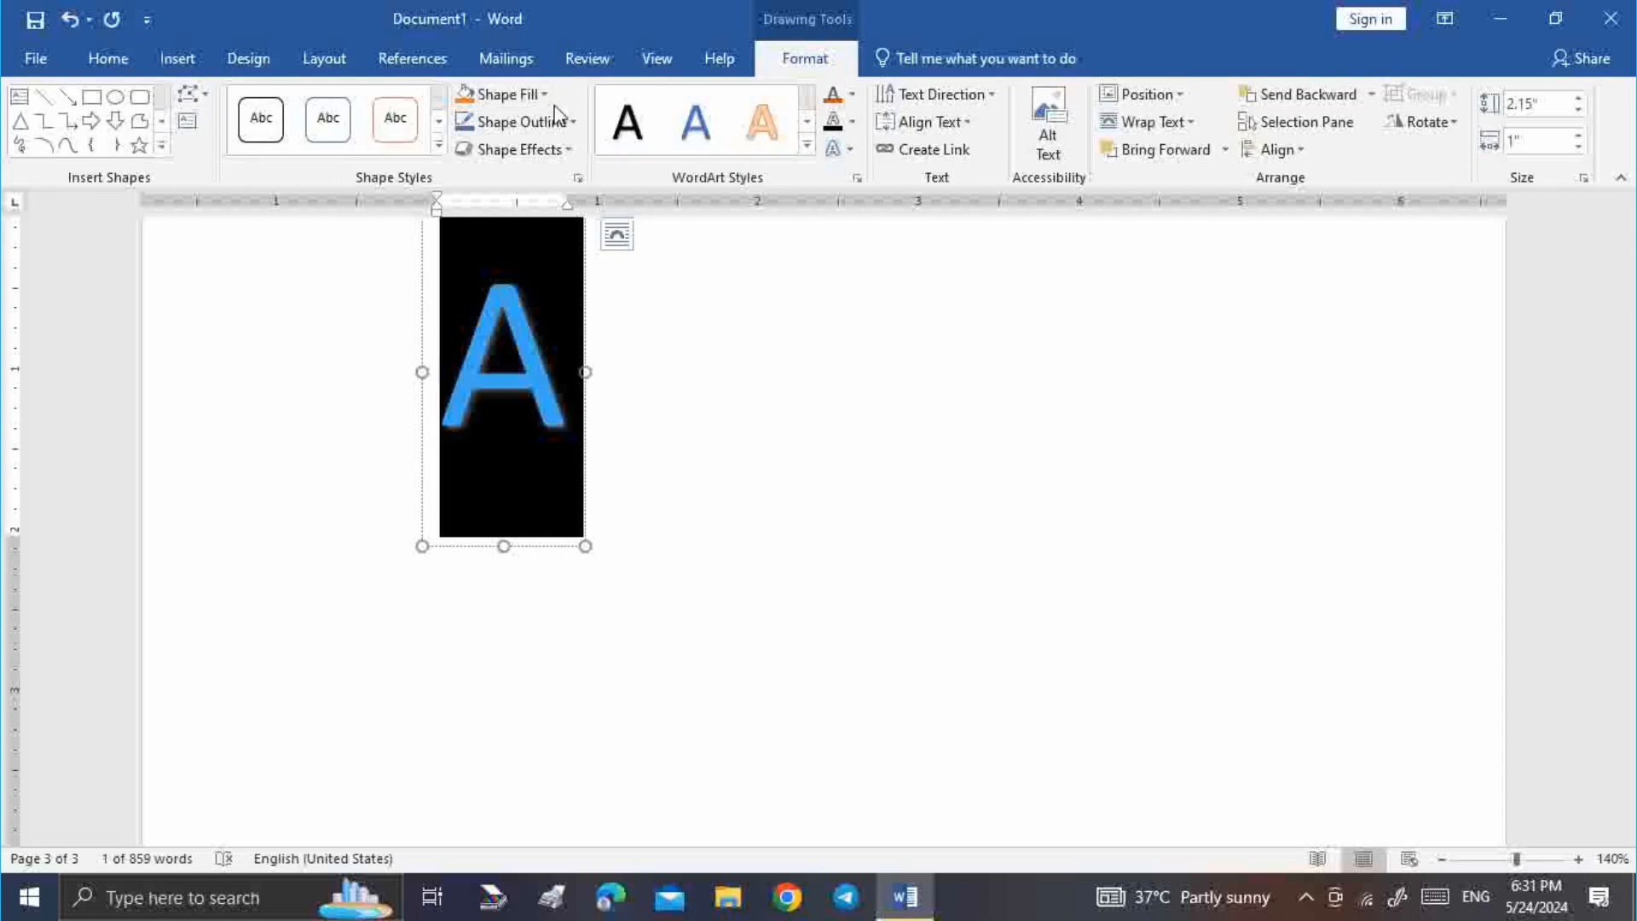
click(851, 96)
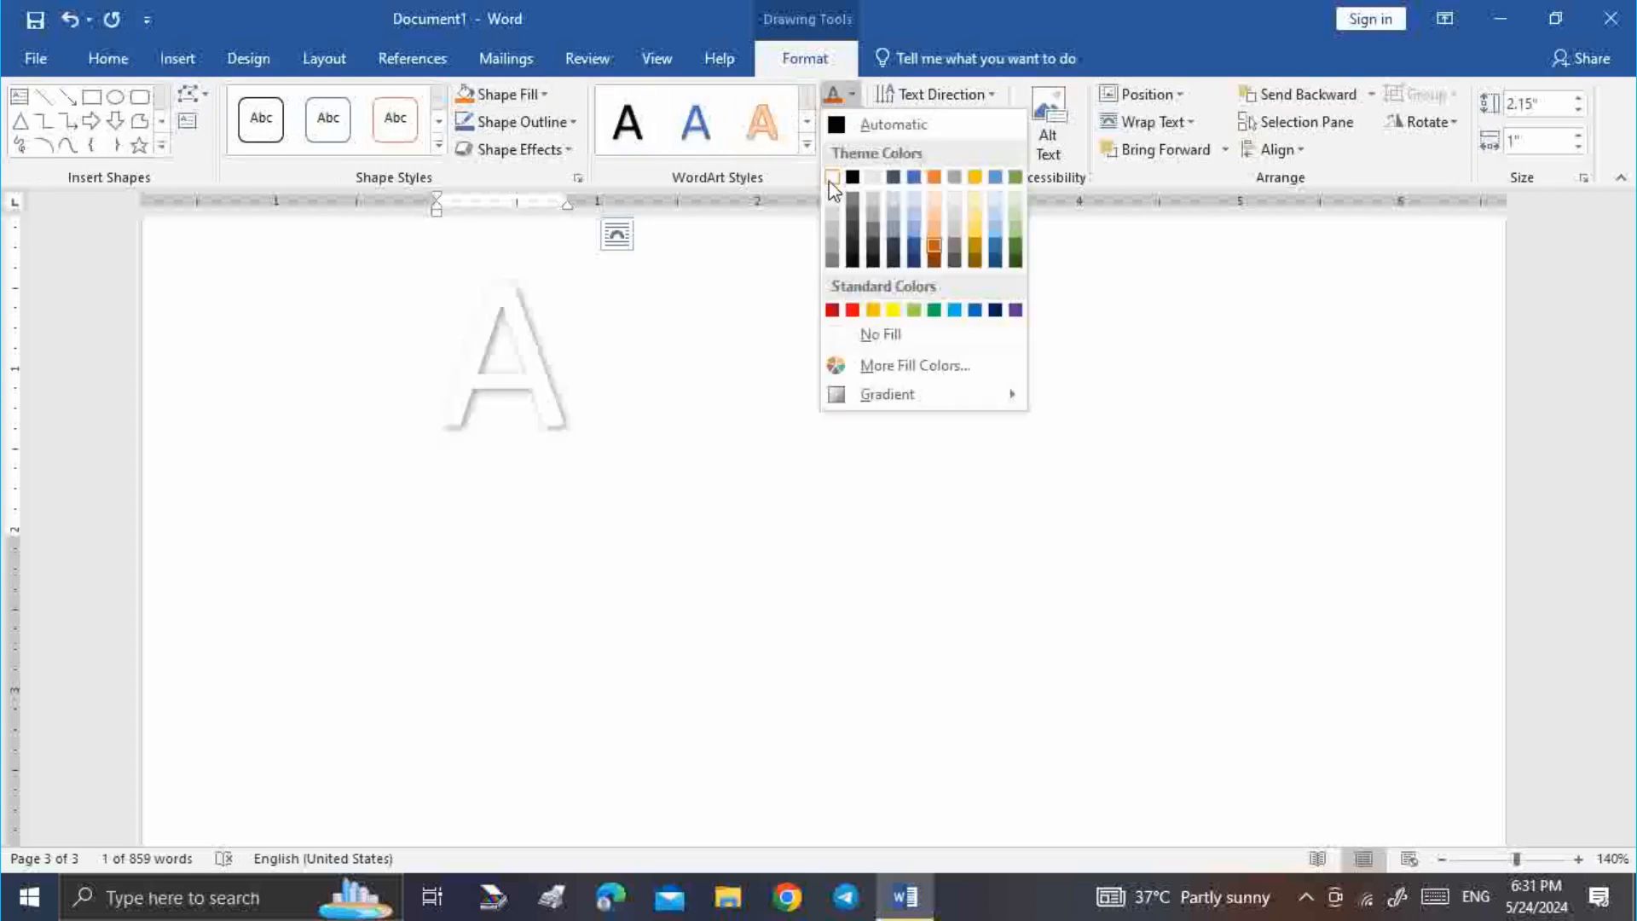
click(874, 333)
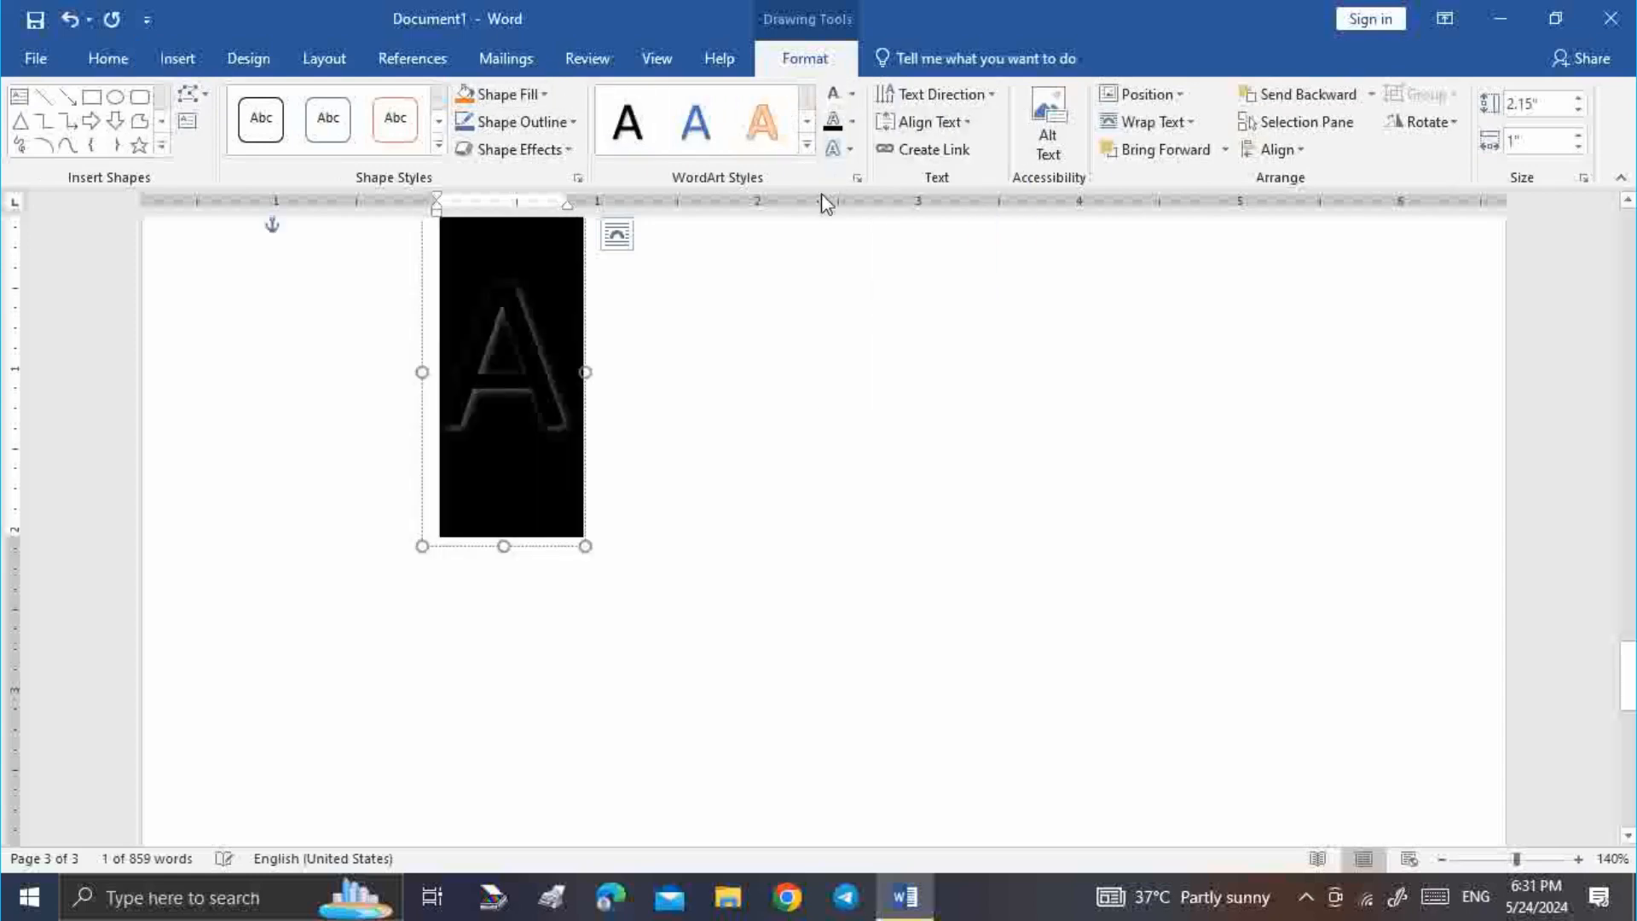
click(852, 121)
mouse_move(954, 445)
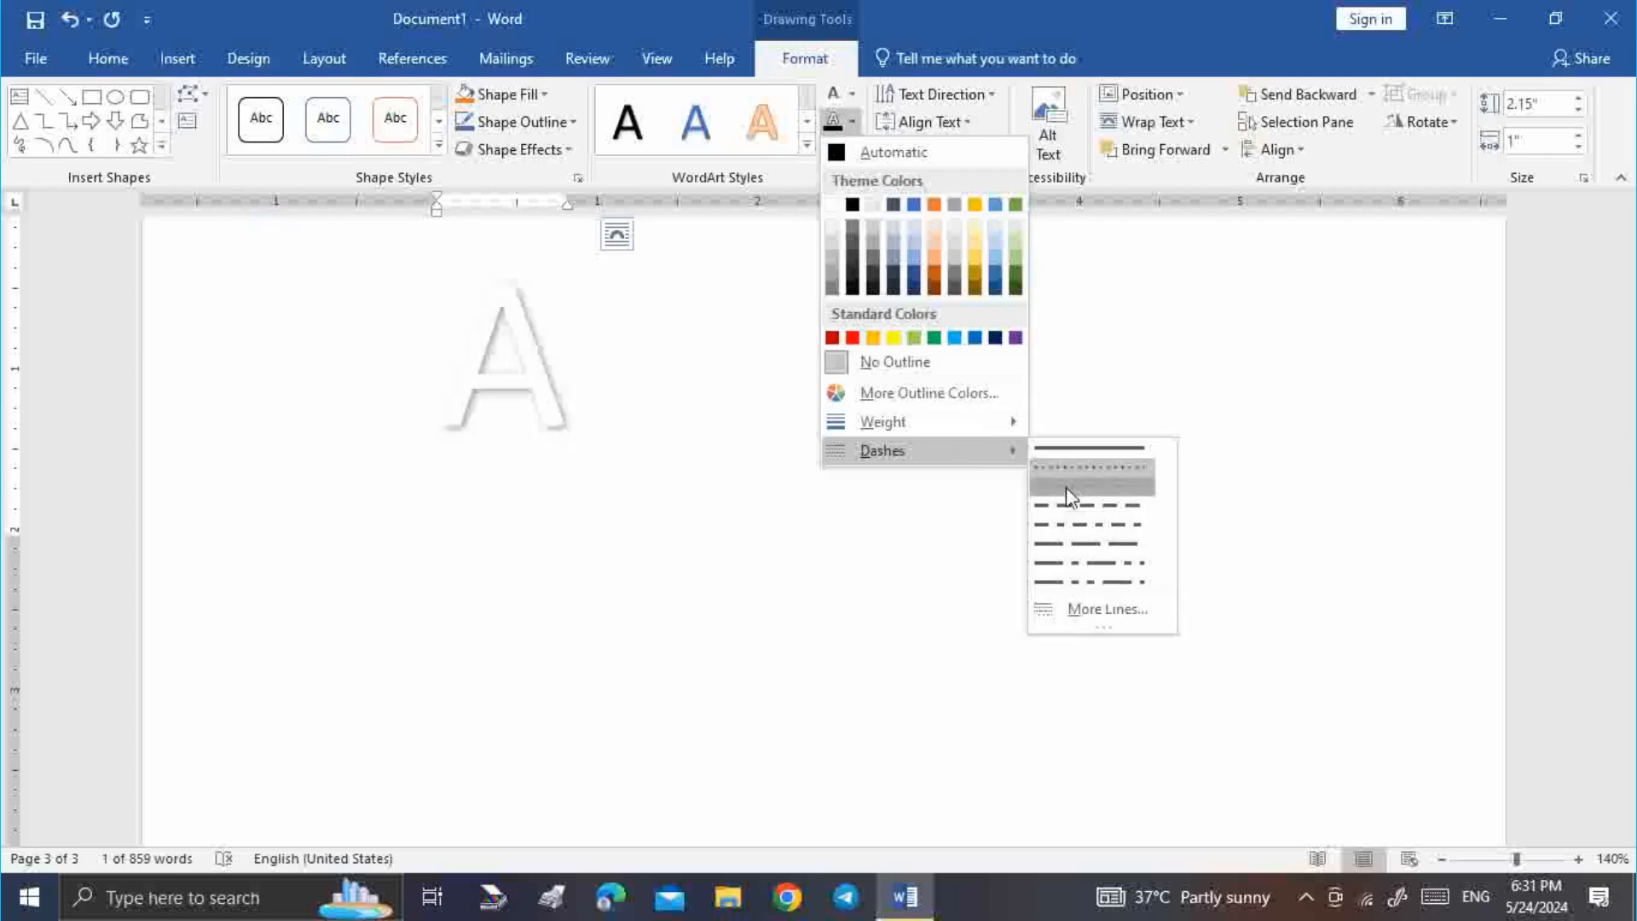
click(1066, 488)
Reselect the A WordArt box and look through its outline options without changes
click(770, 459)
click(553, 376)
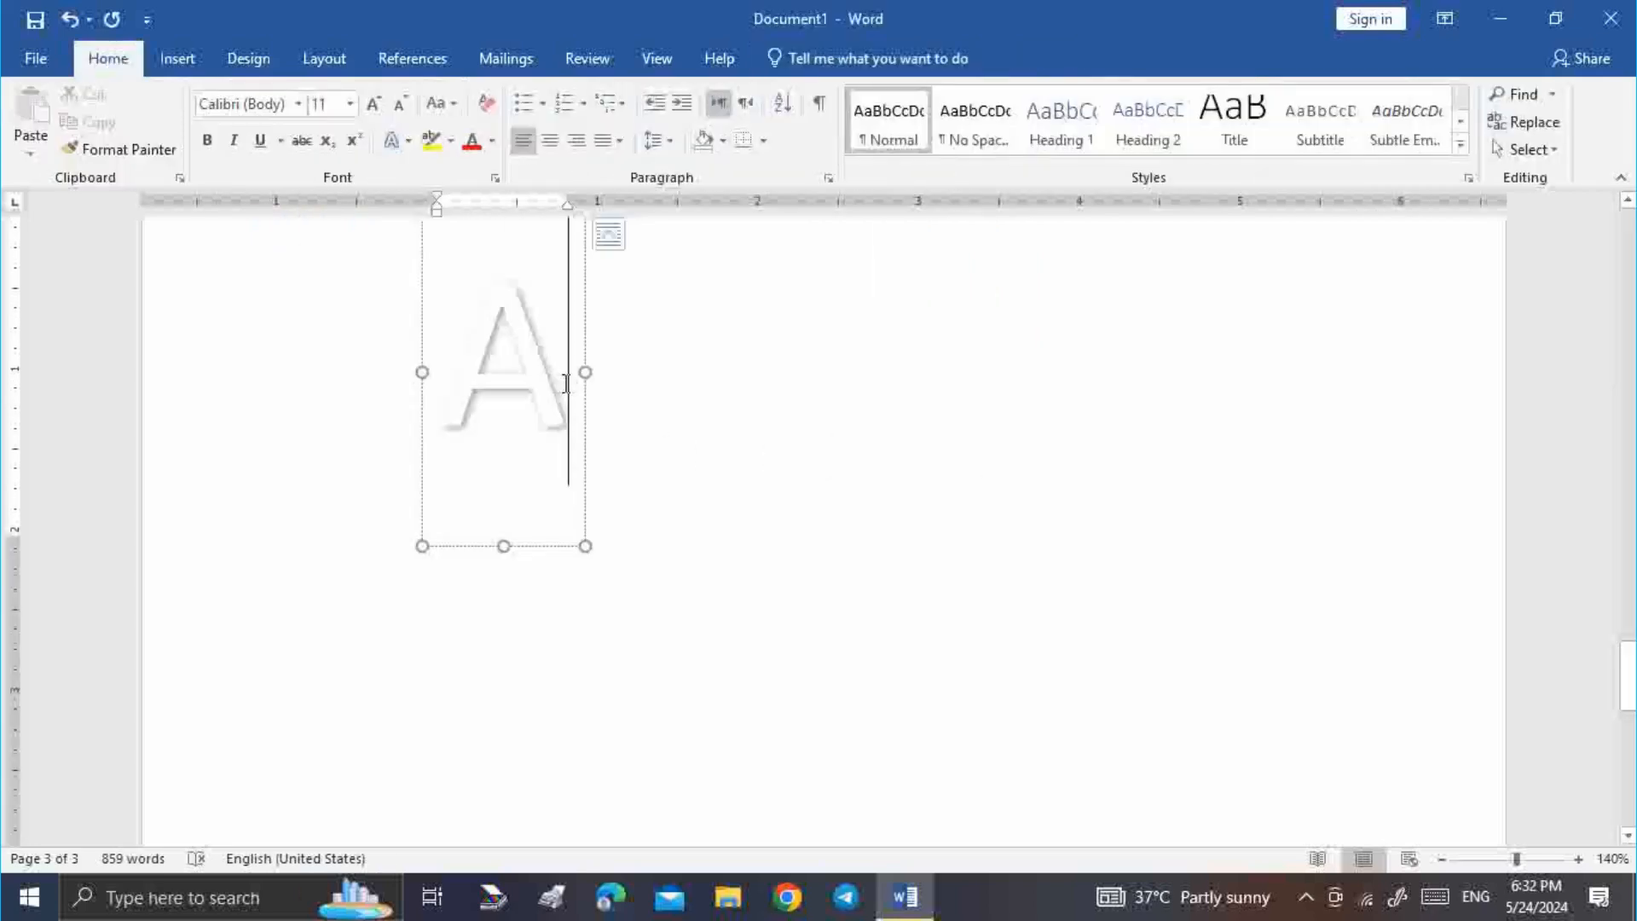
click(804, 58)
click(853, 121)
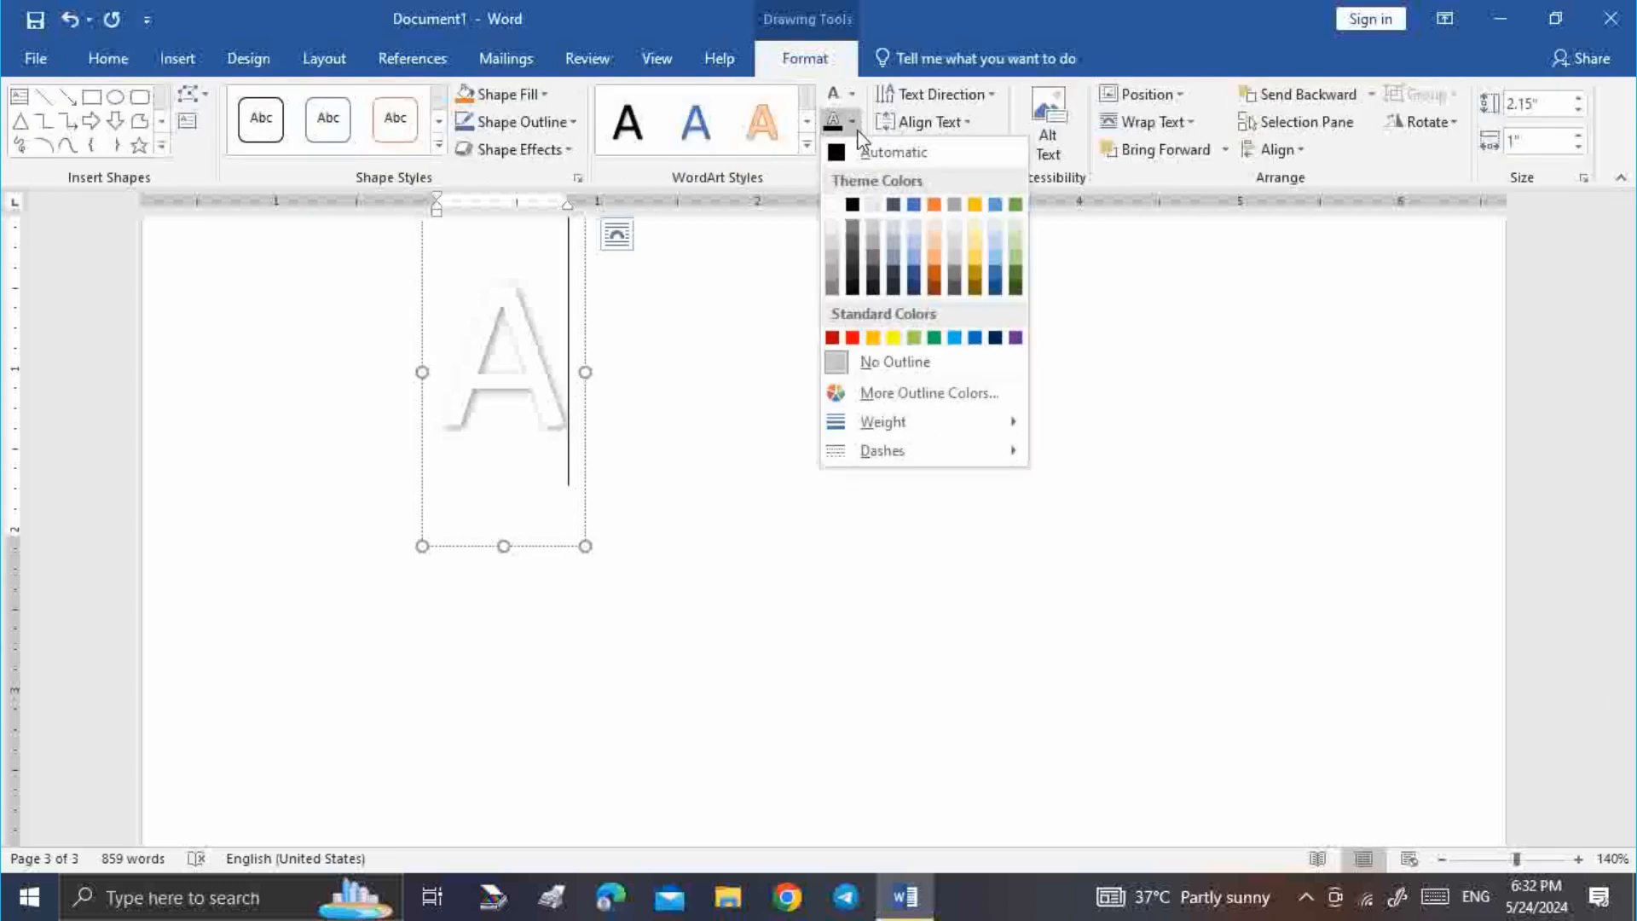
mouse_move(851, 445)
click(553, 371)
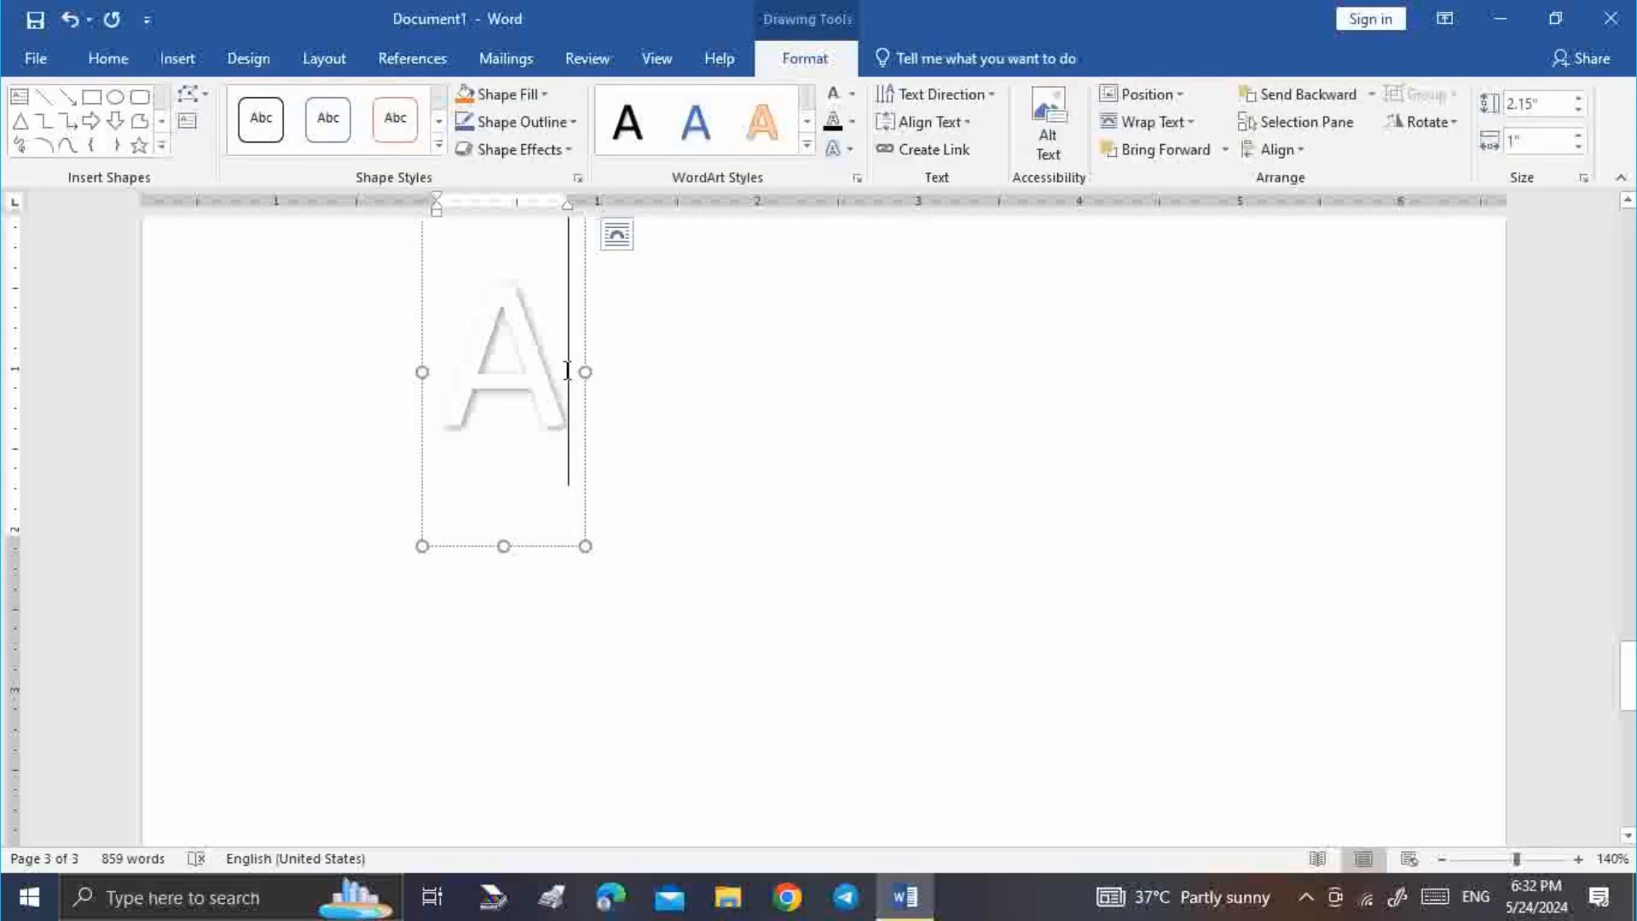
Give the selected A a round-dot outline, leaving text effects unchanged
triple_click(491, 368)
click(852, 121)
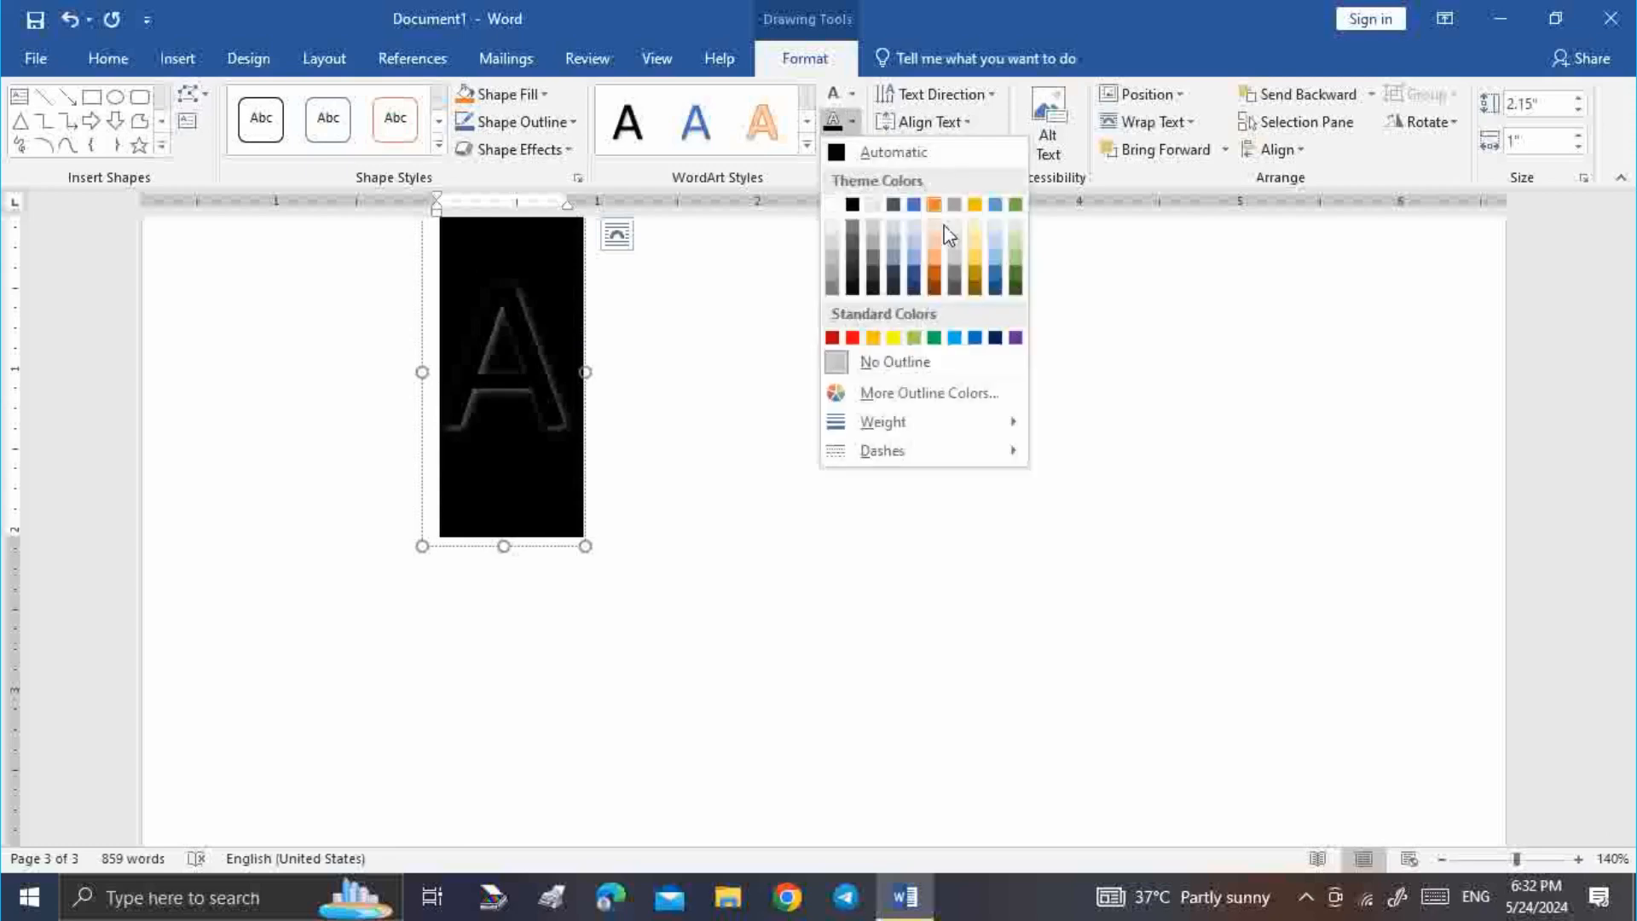
mouse_move(935, 460)
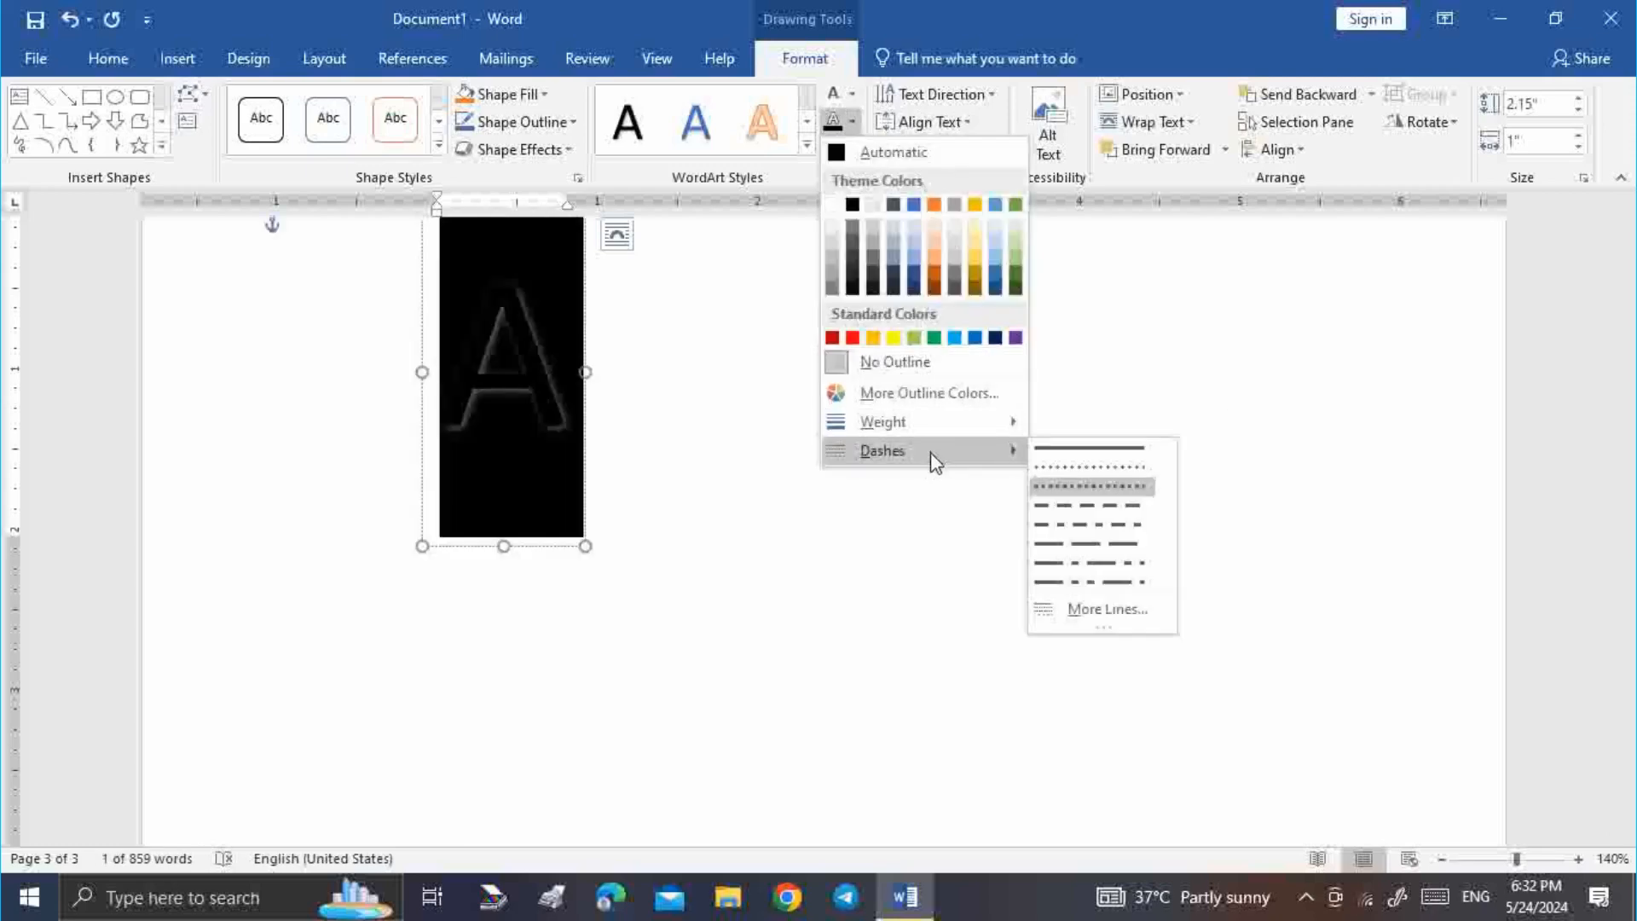
click(1071, 480)
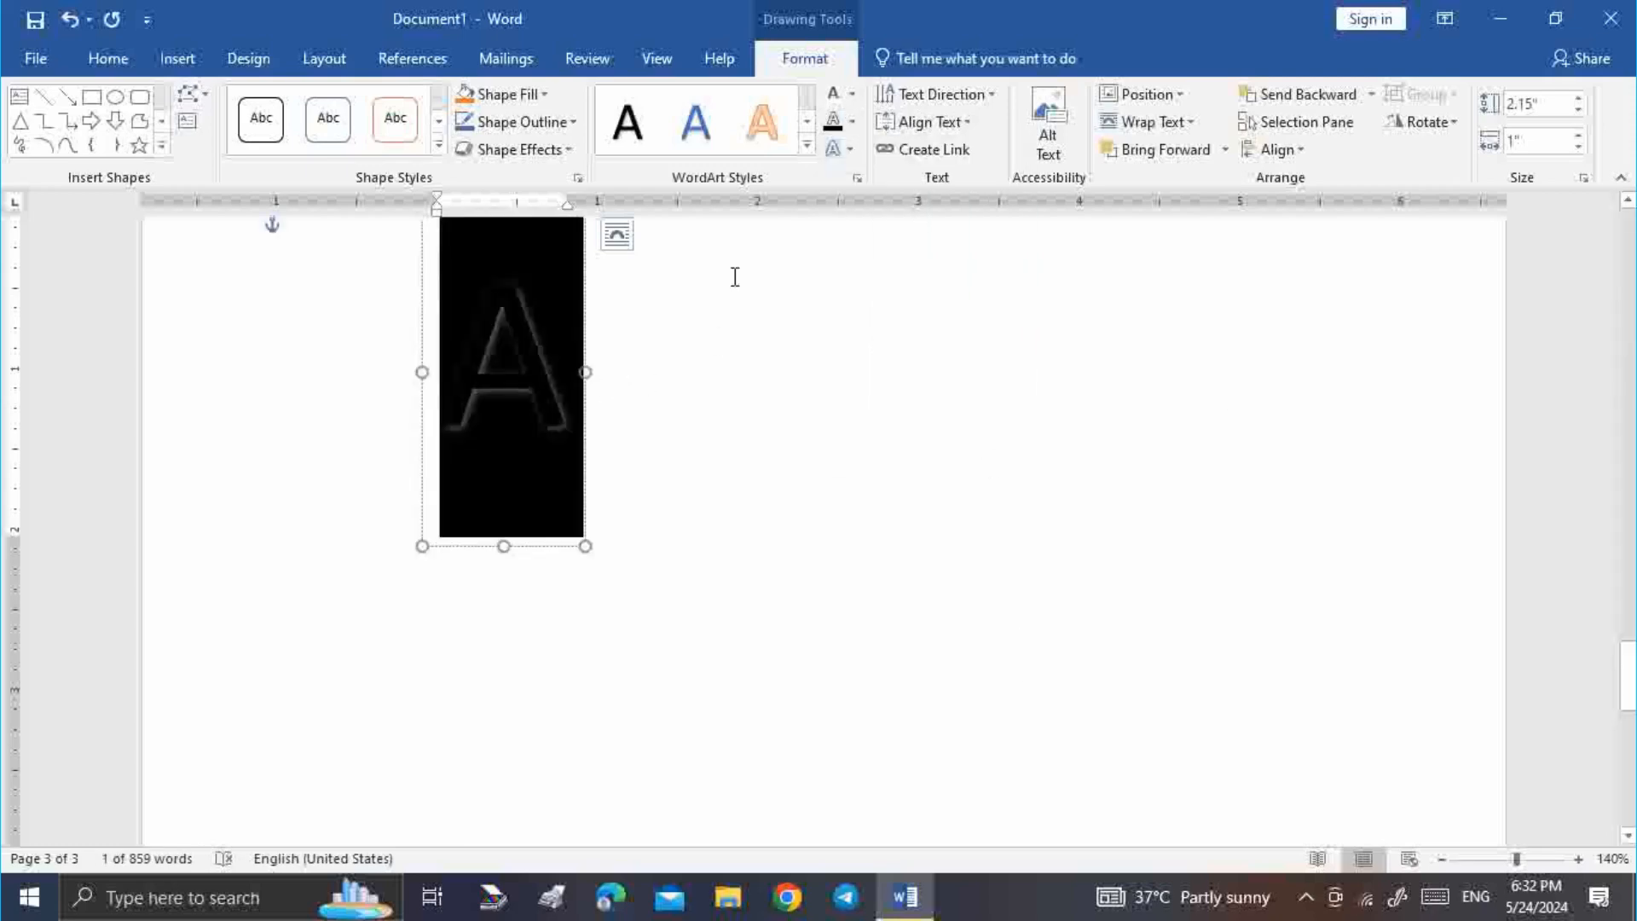
click(851, 152)
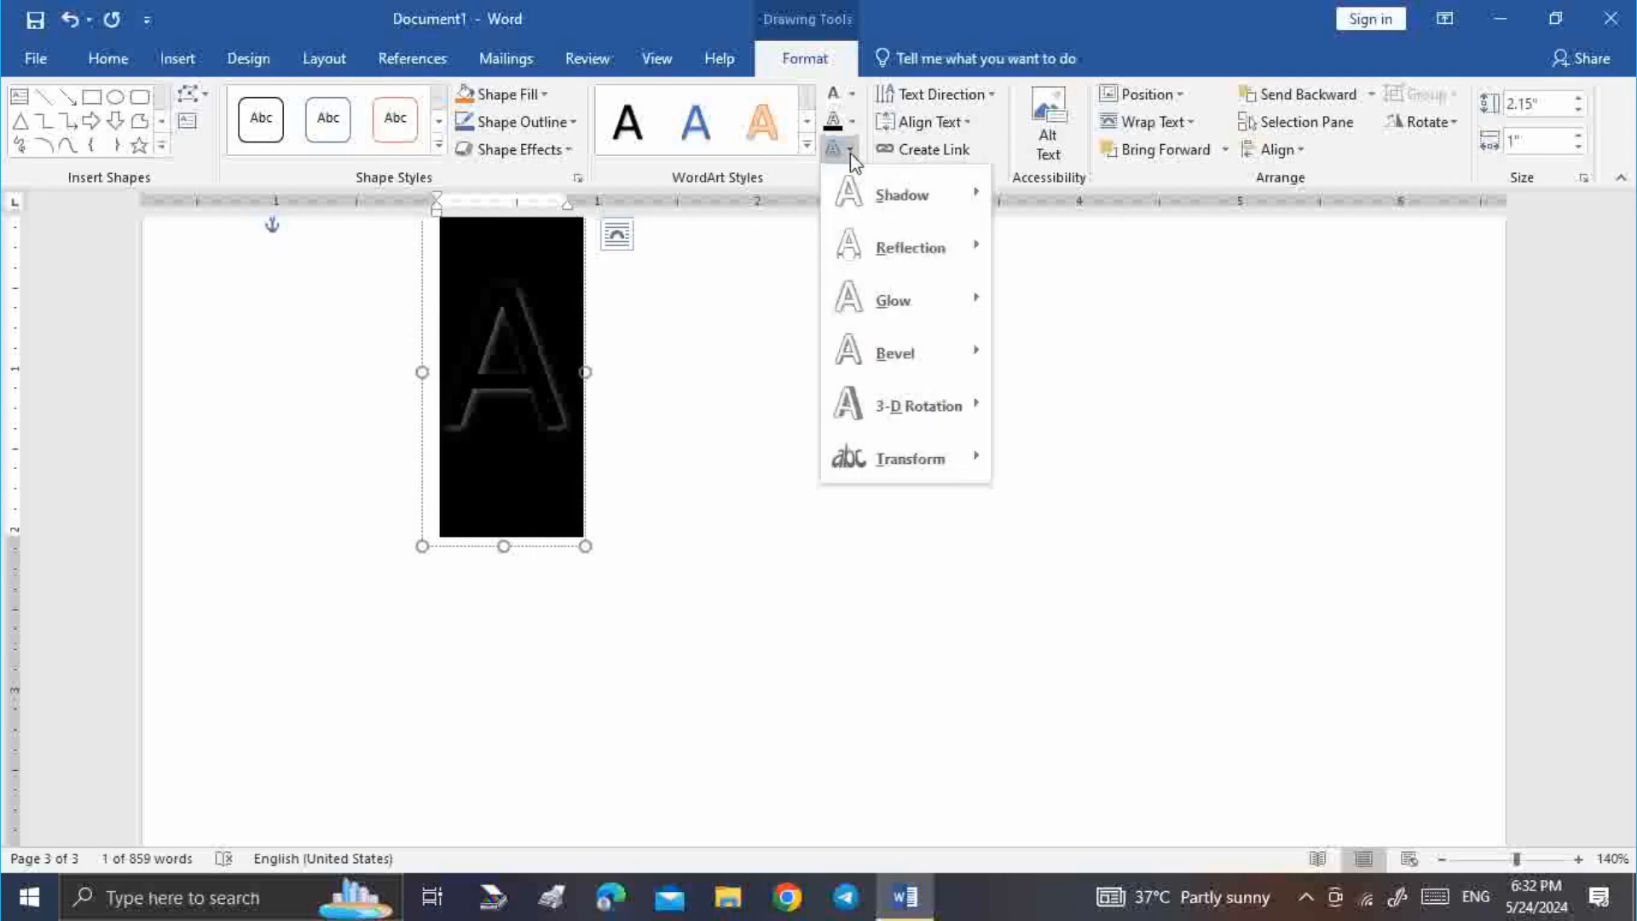
click(1228, 337)
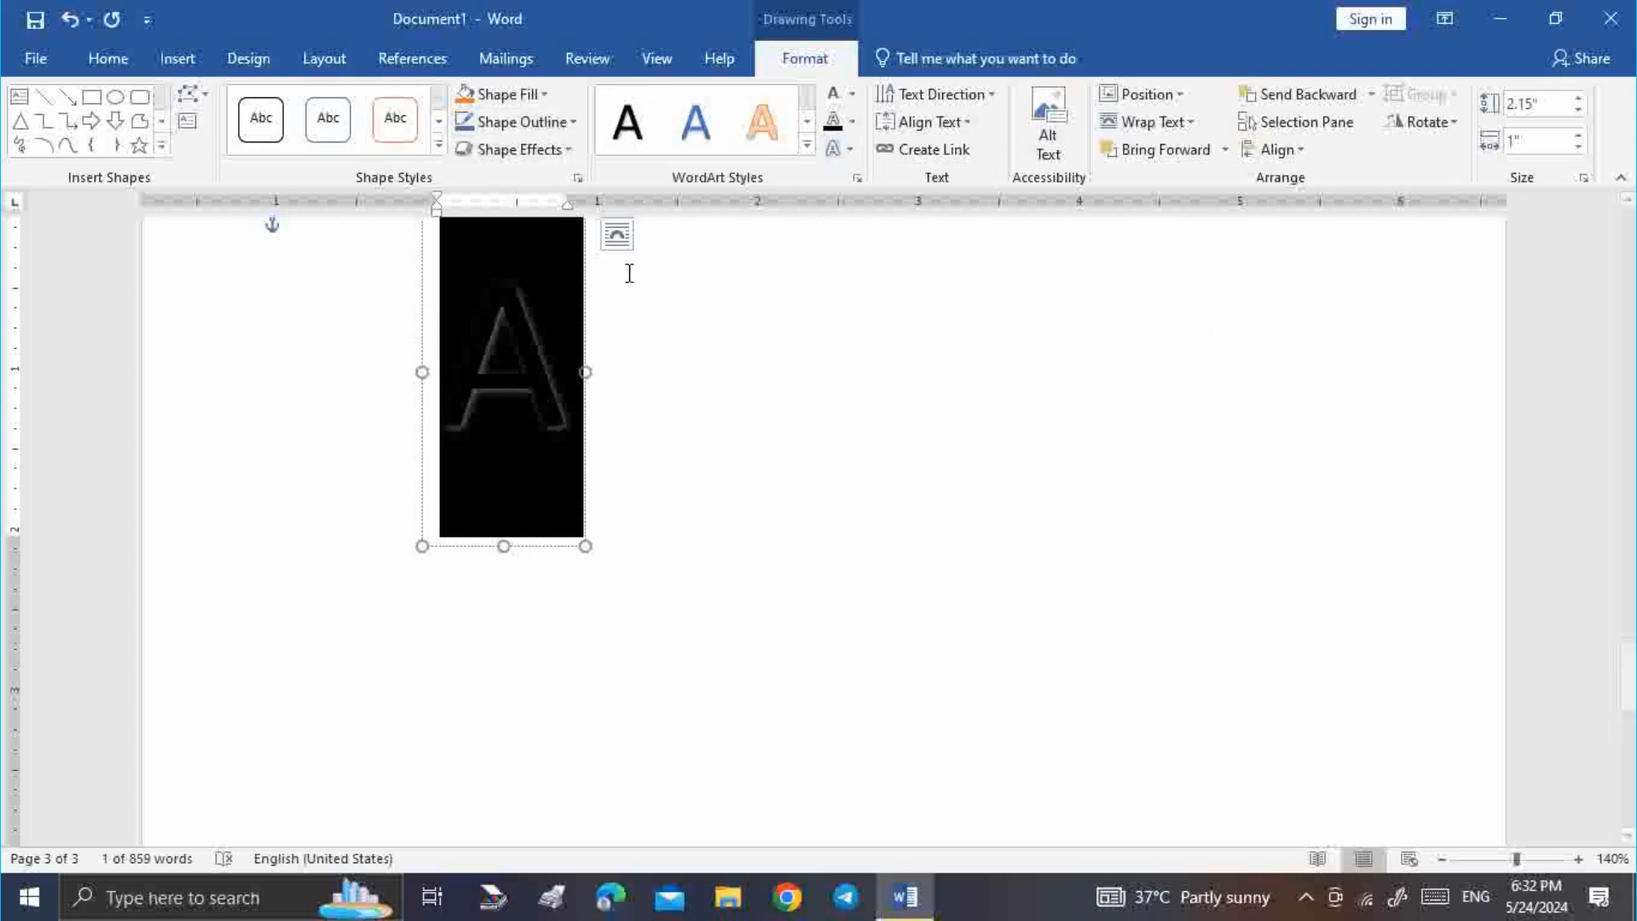
Apply a dashed outline to the A text box, keeping the outline colour unchanged
click(561, 125)
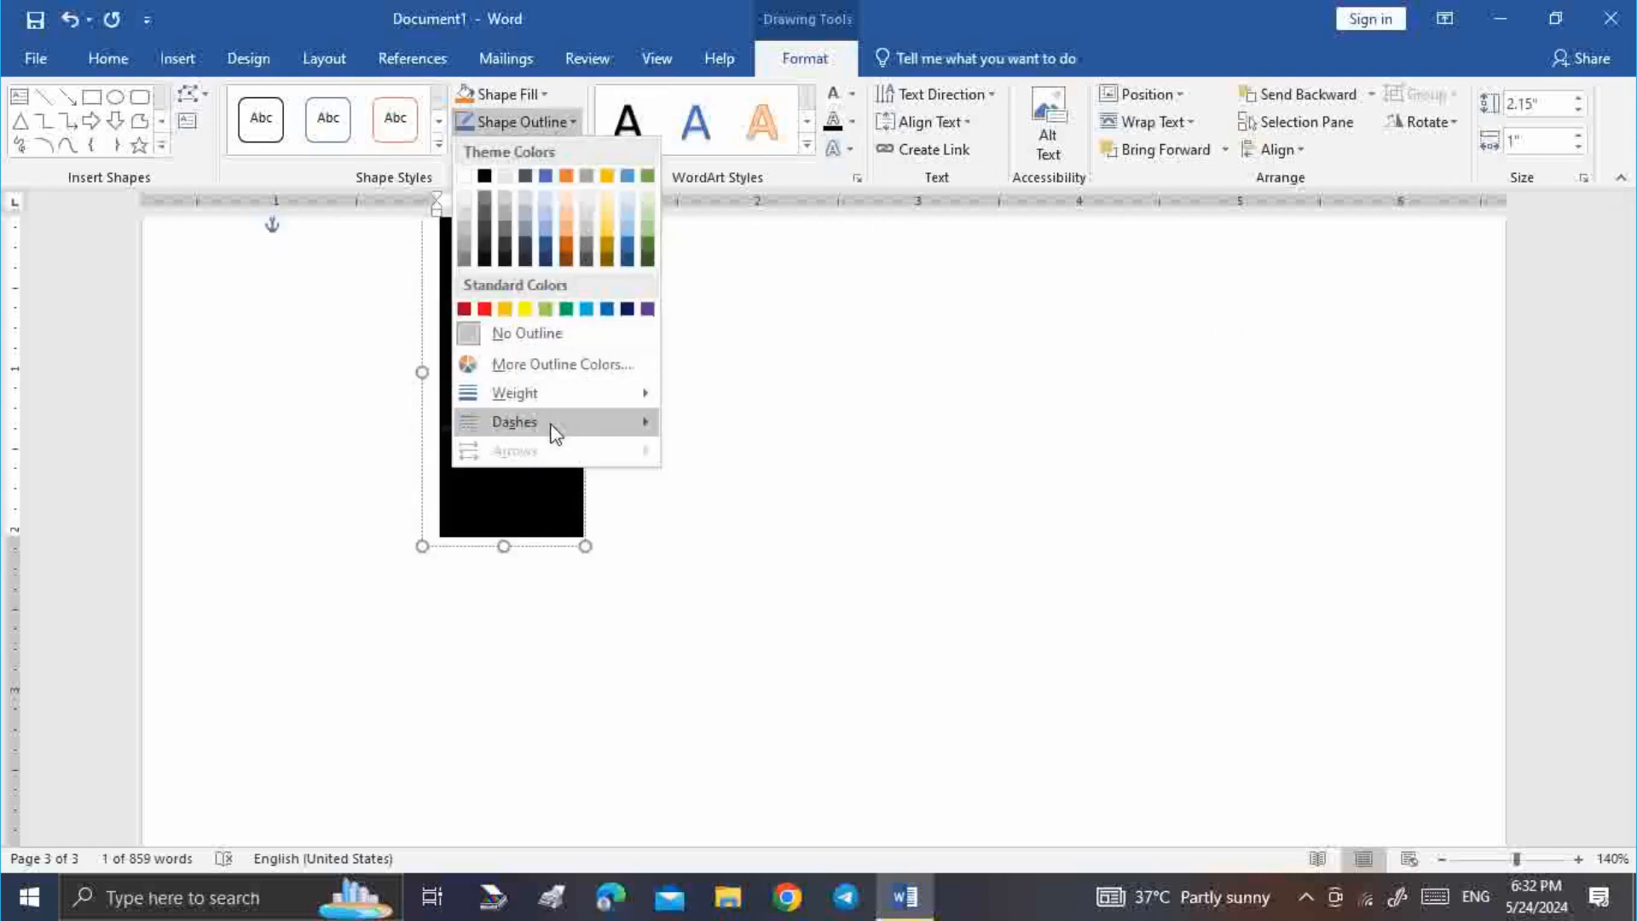
mouse_move(552, 432)
click(719, 452)
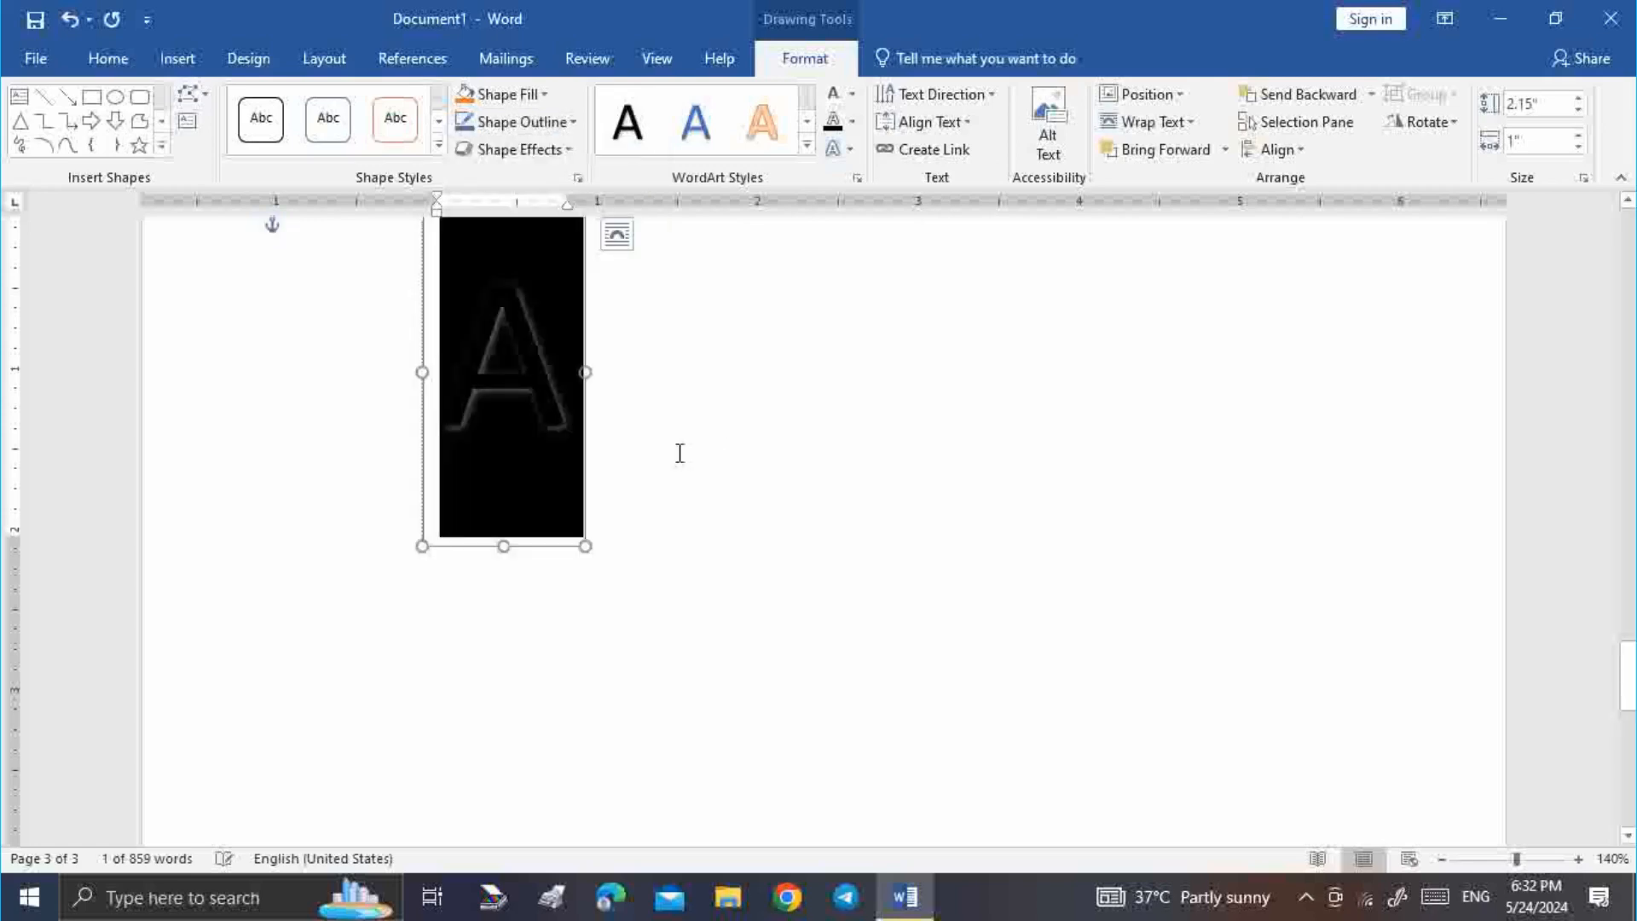
click(677, 454)
click(571, 406)
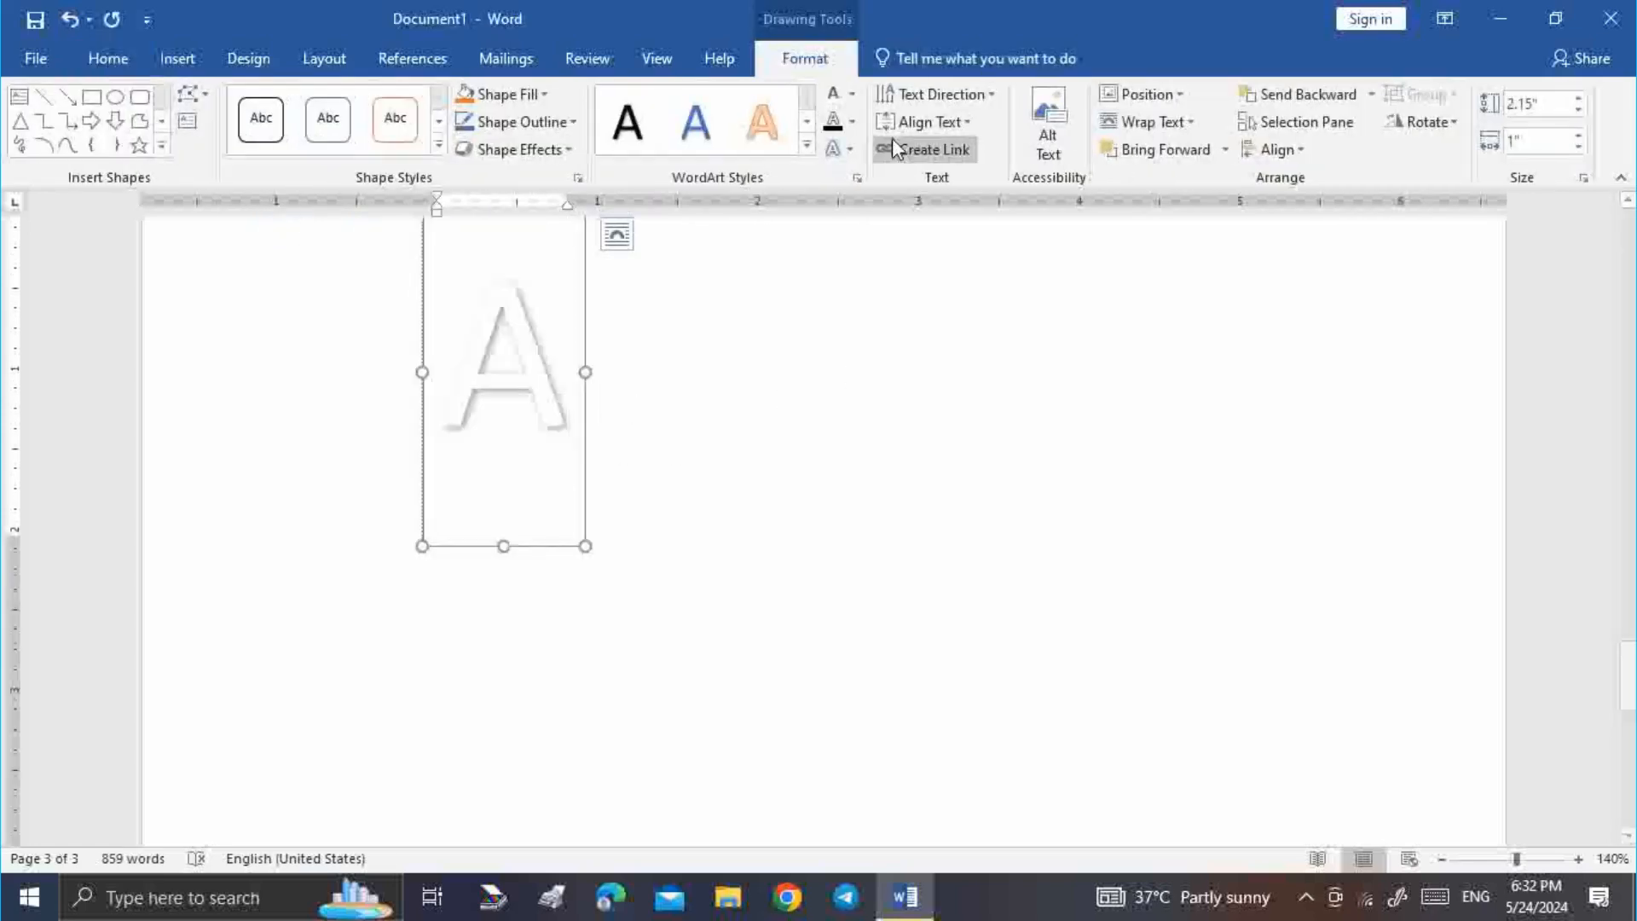
click(852, 122)
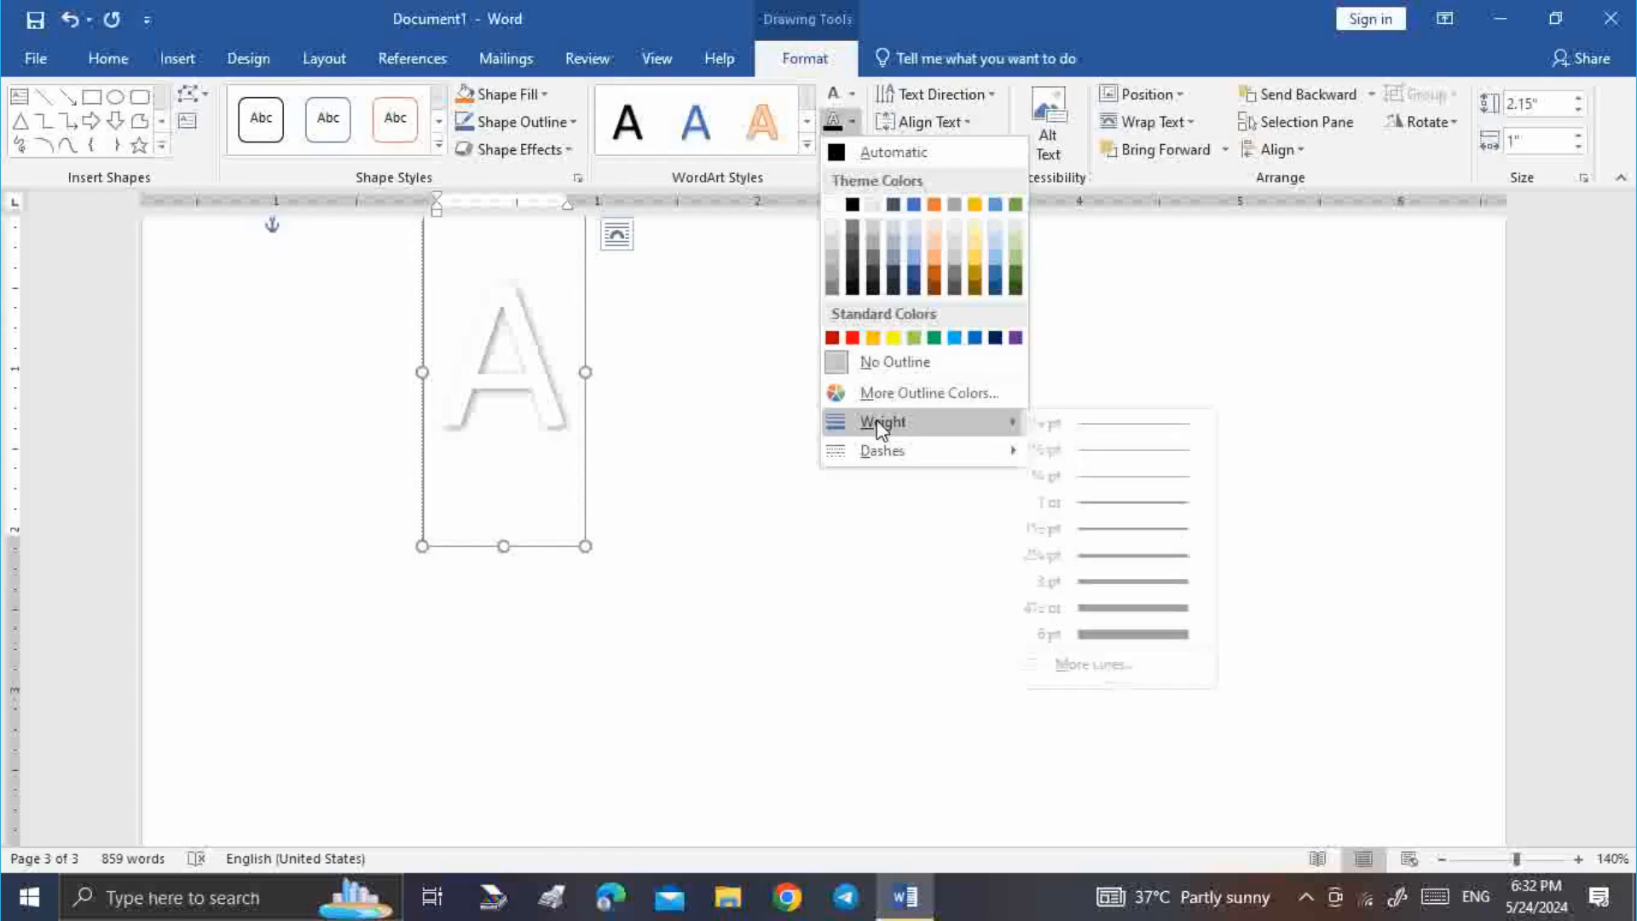
click(556, 408)
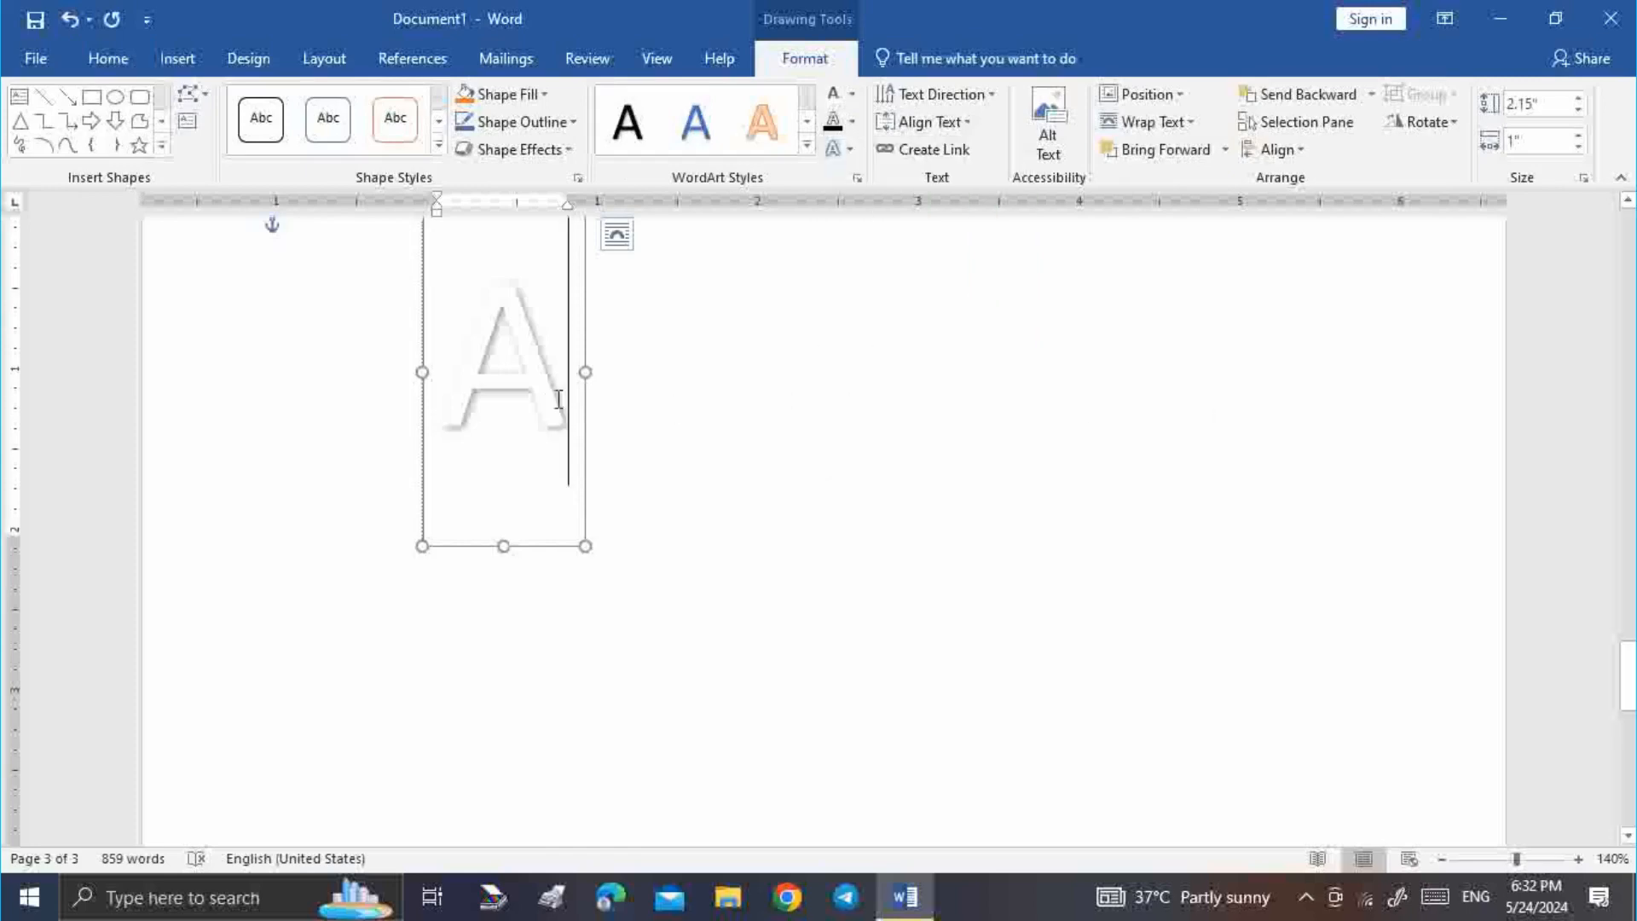
Fill the A with a theme colour, then select the whole A text box
click(855, 98)
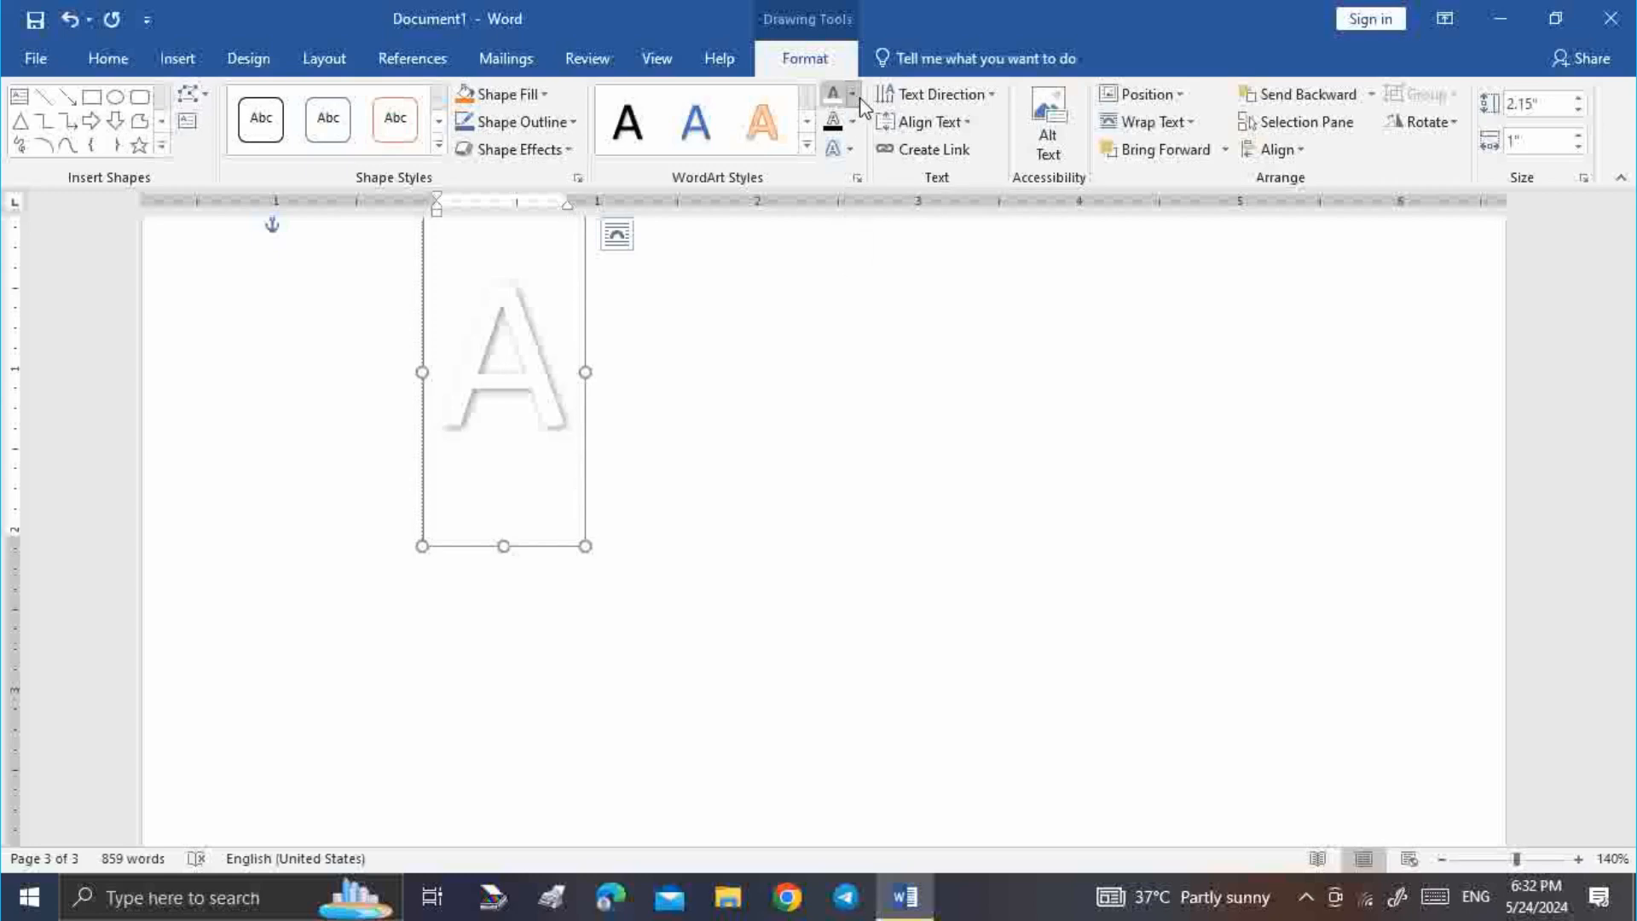
click(846, 176)
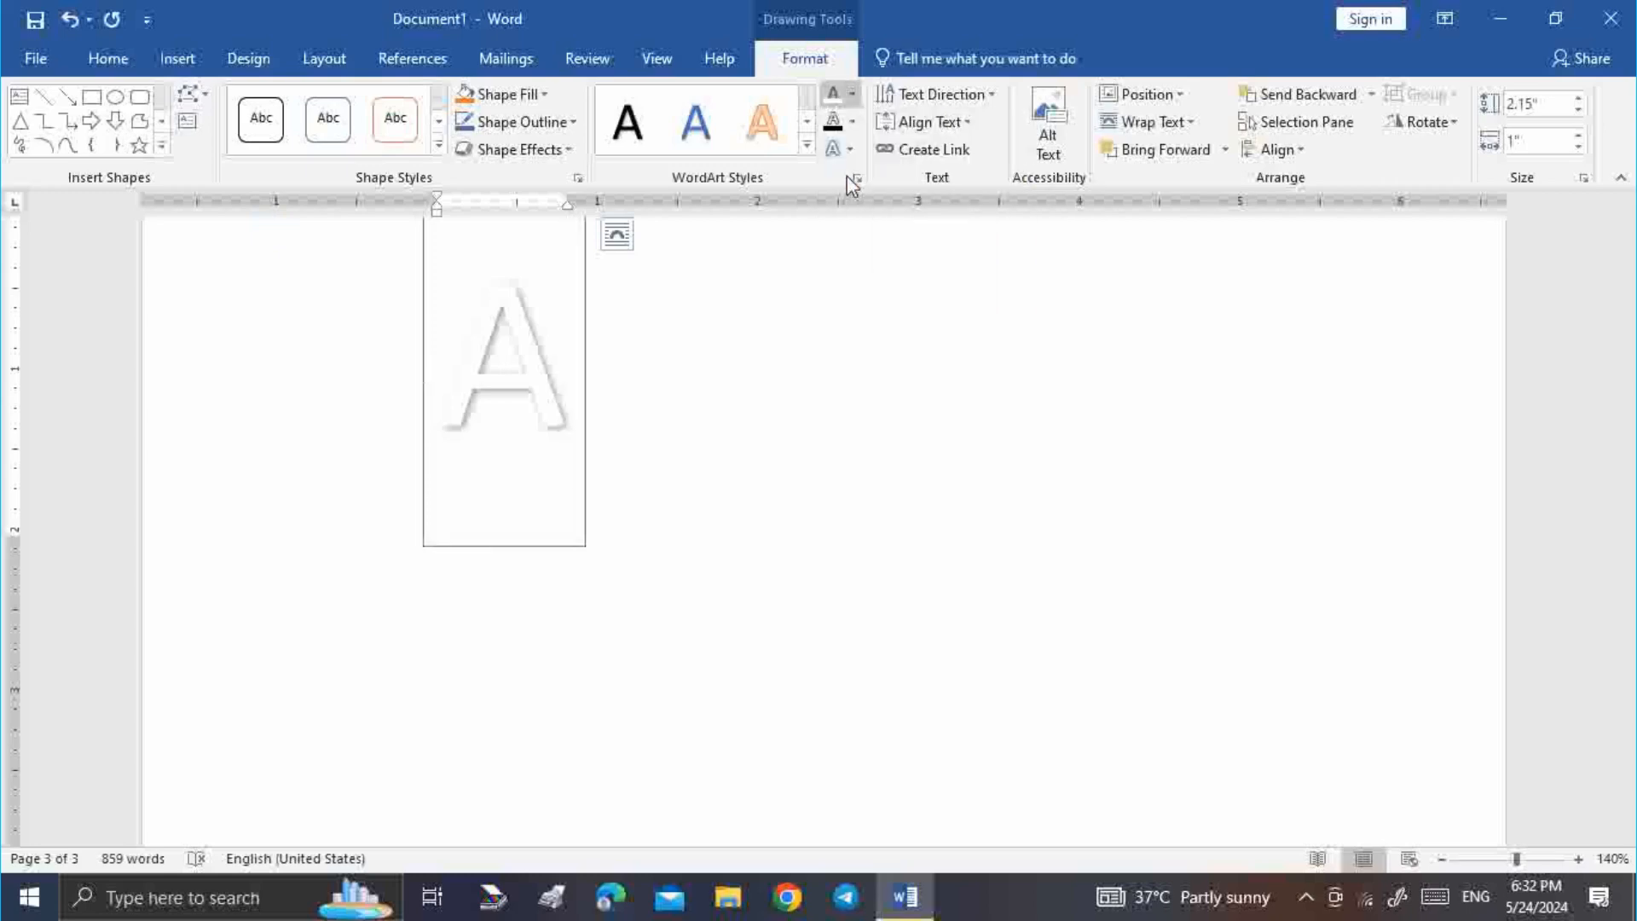
double_click(541, 385)
click(816, 228)
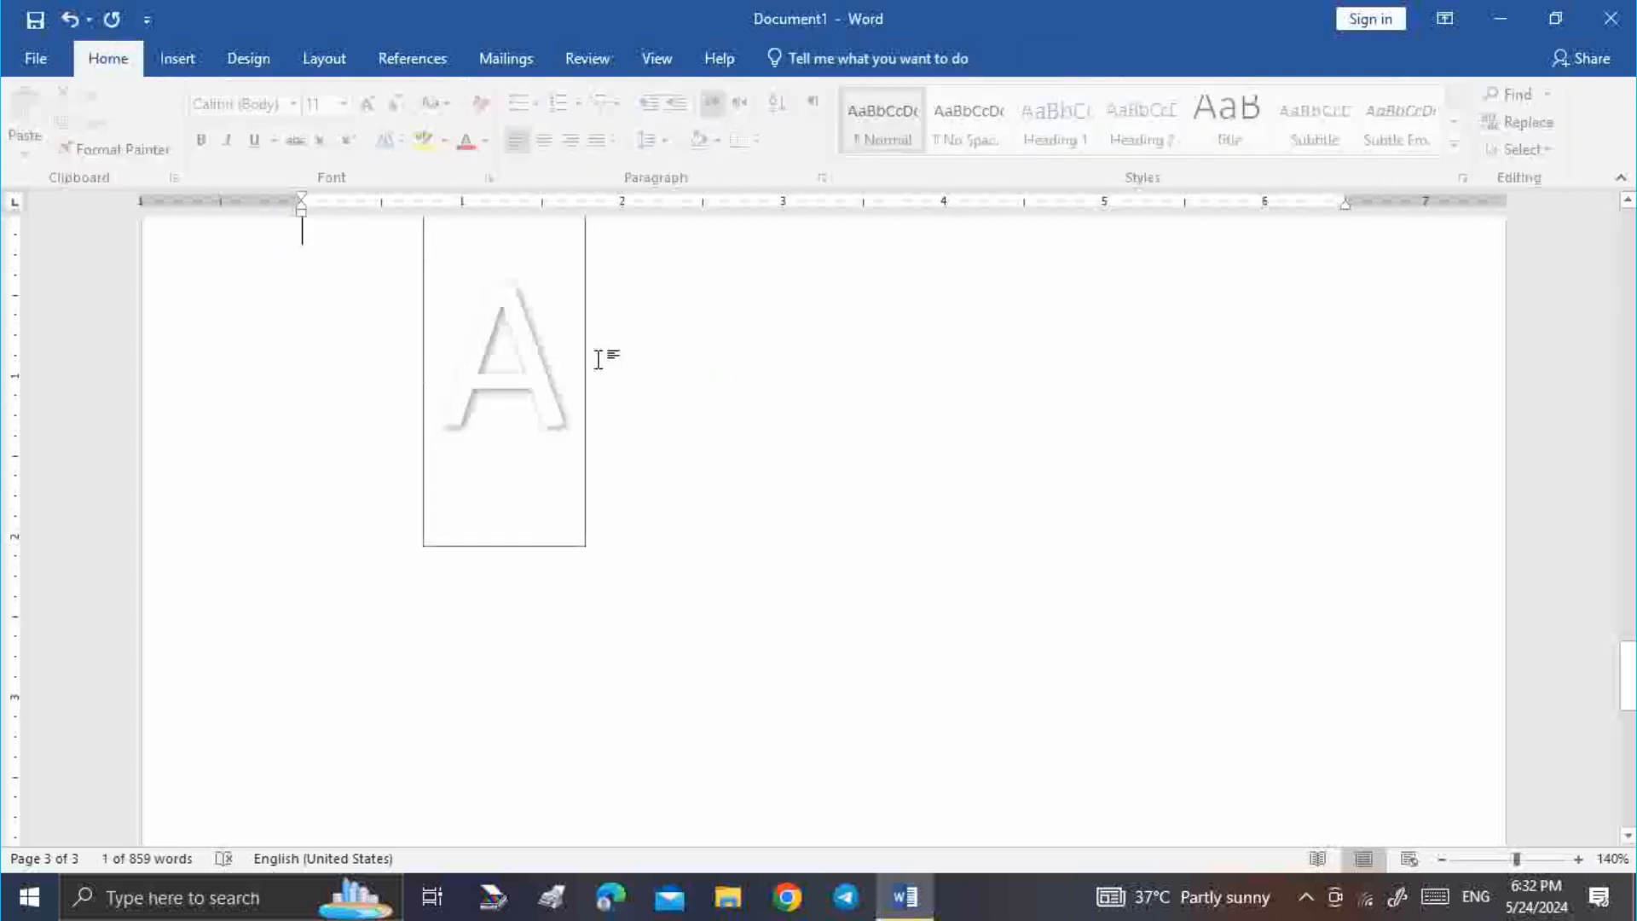
double_click(562, 390)
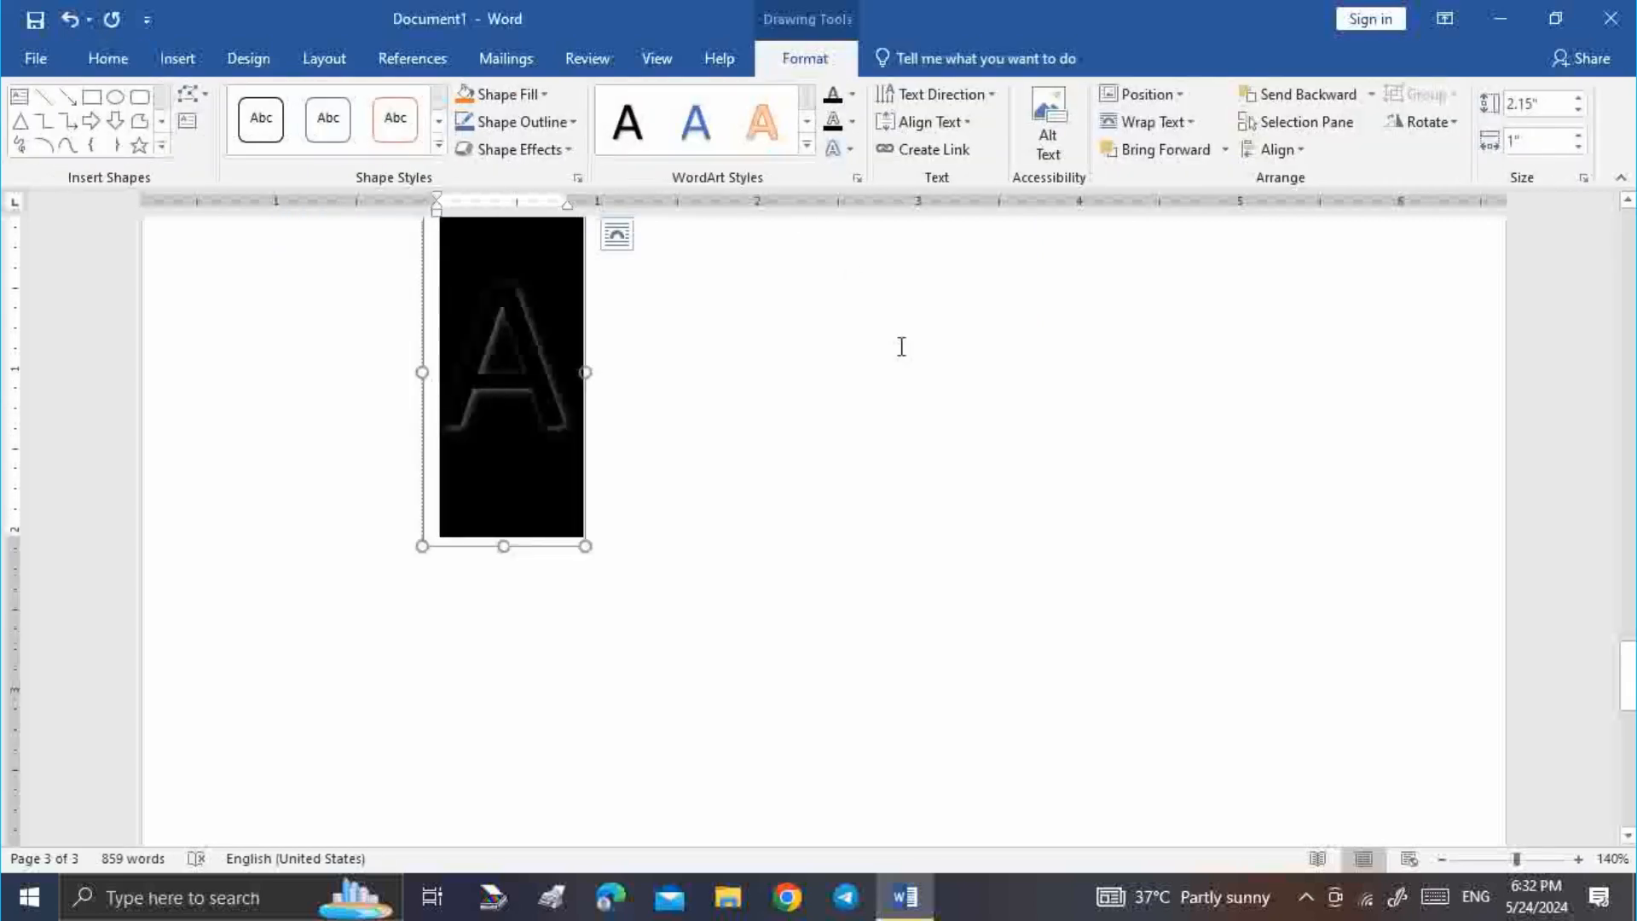
click(709, 406)
click(583, 421)
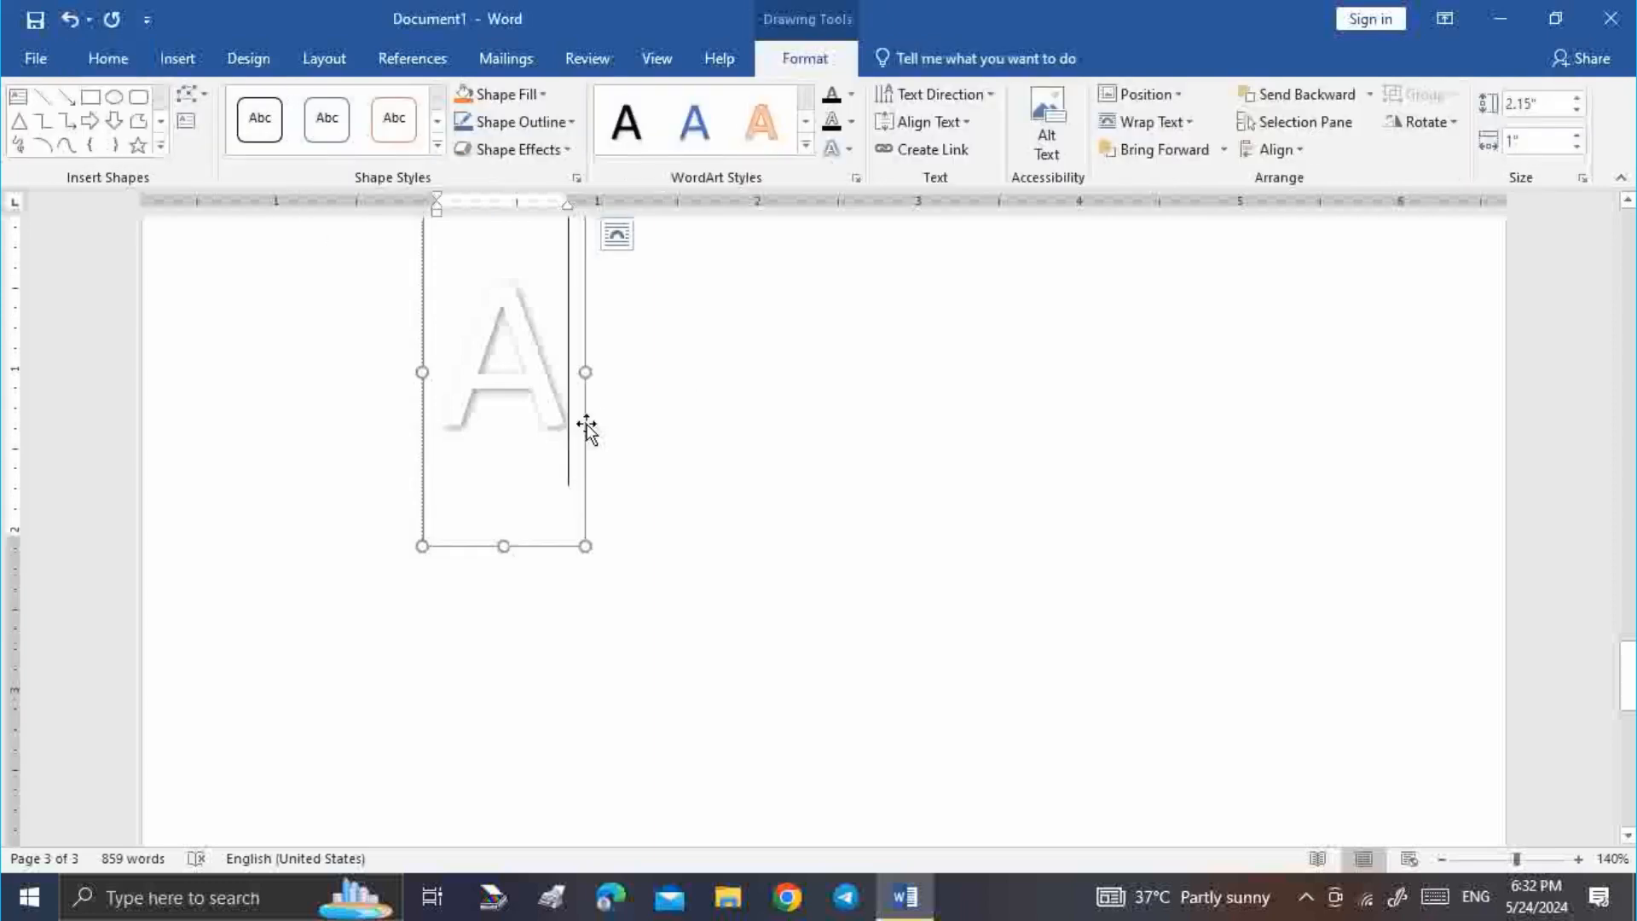
Delete the old A text box and insert a new grey-gradient WordArt letter A
key(Delete)
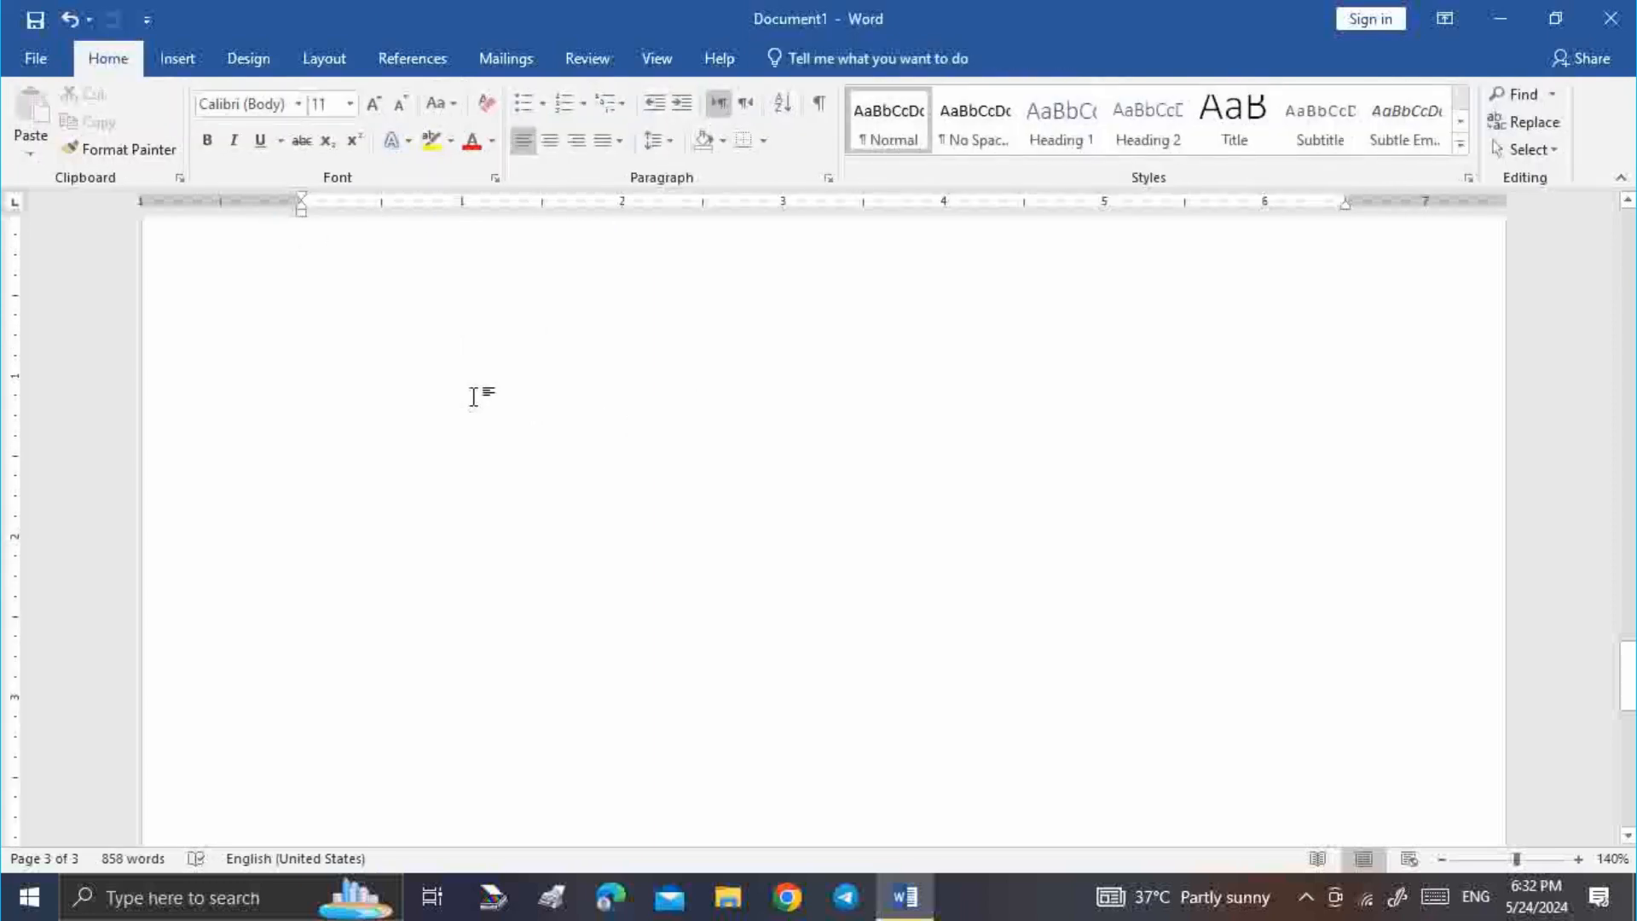
scroll(475, 395, up, 2)
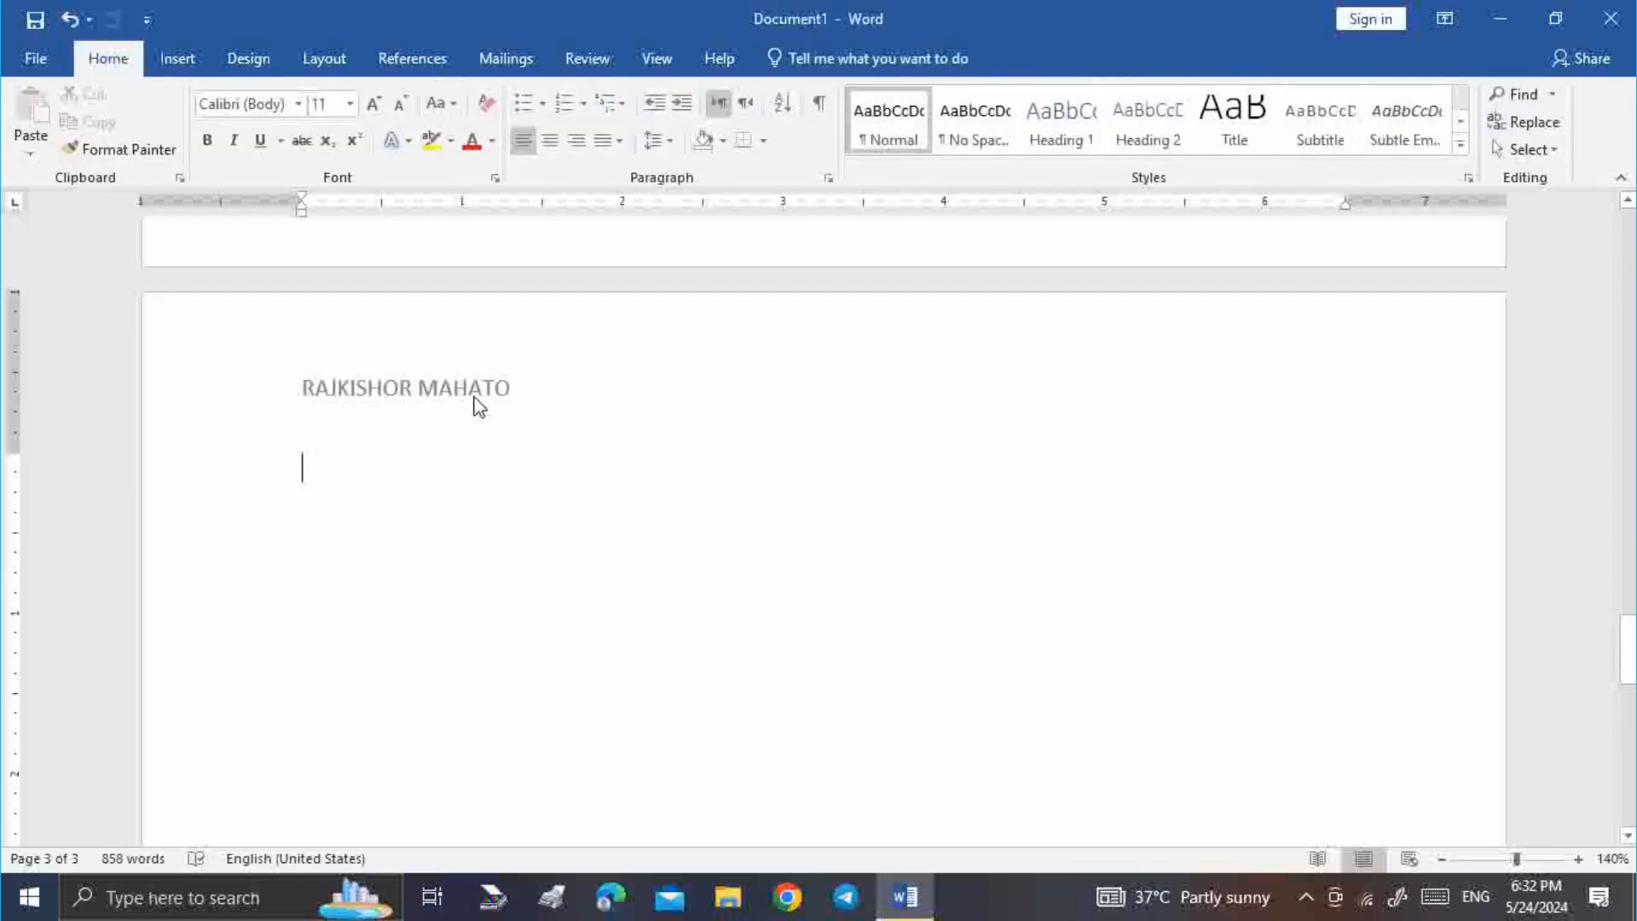
click(177, 58)
click(1265, 122)
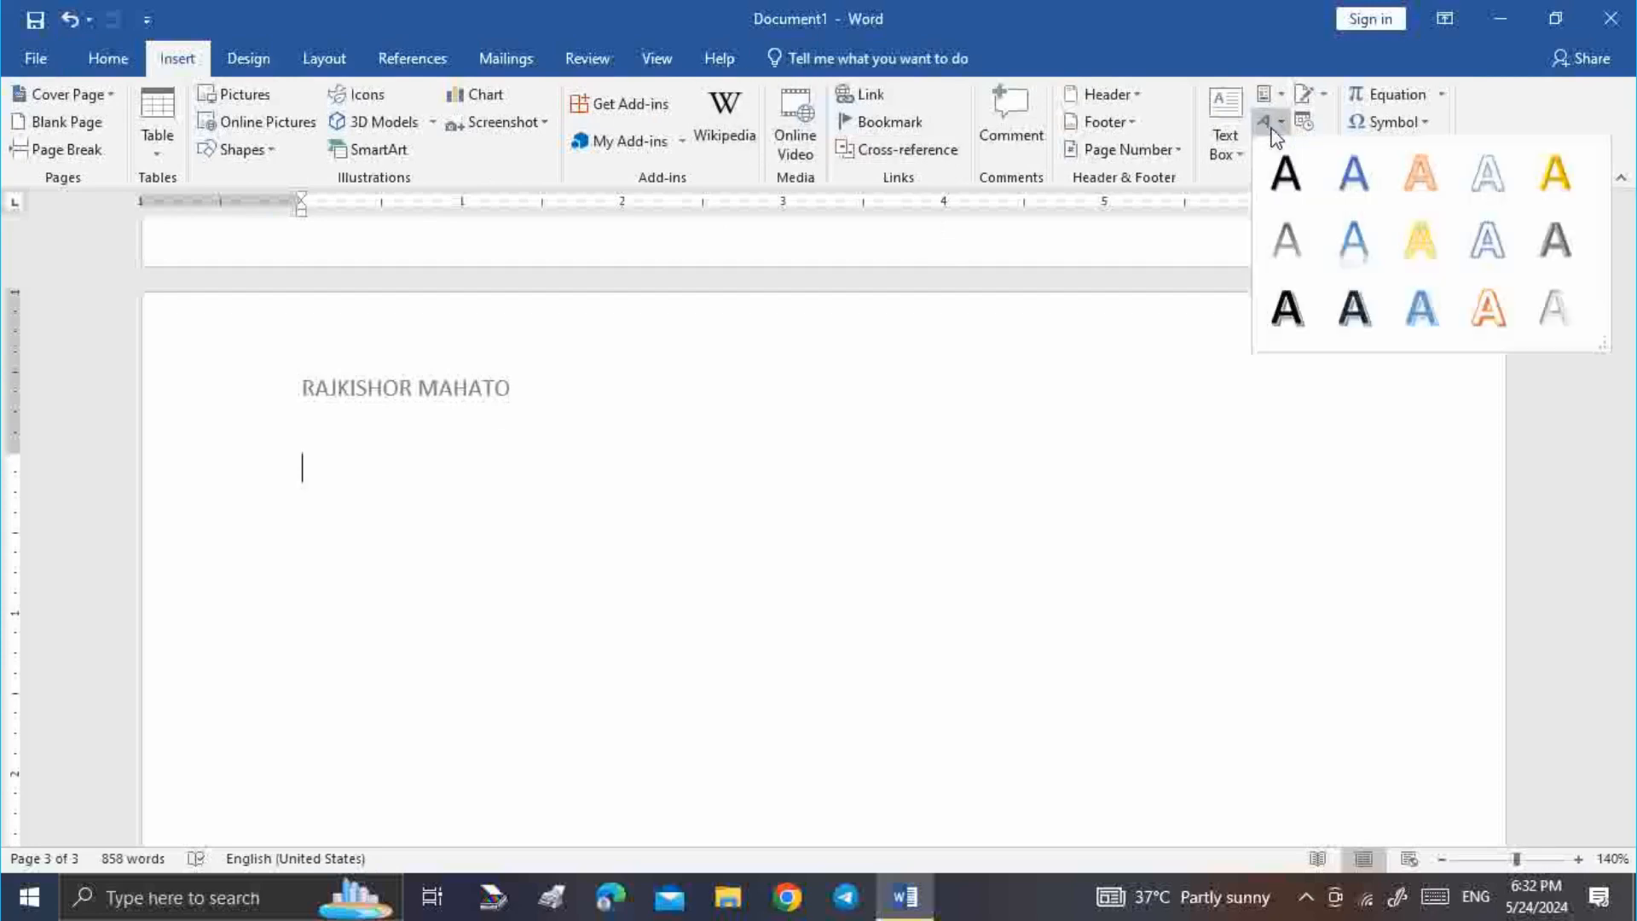
click(1289, 242)
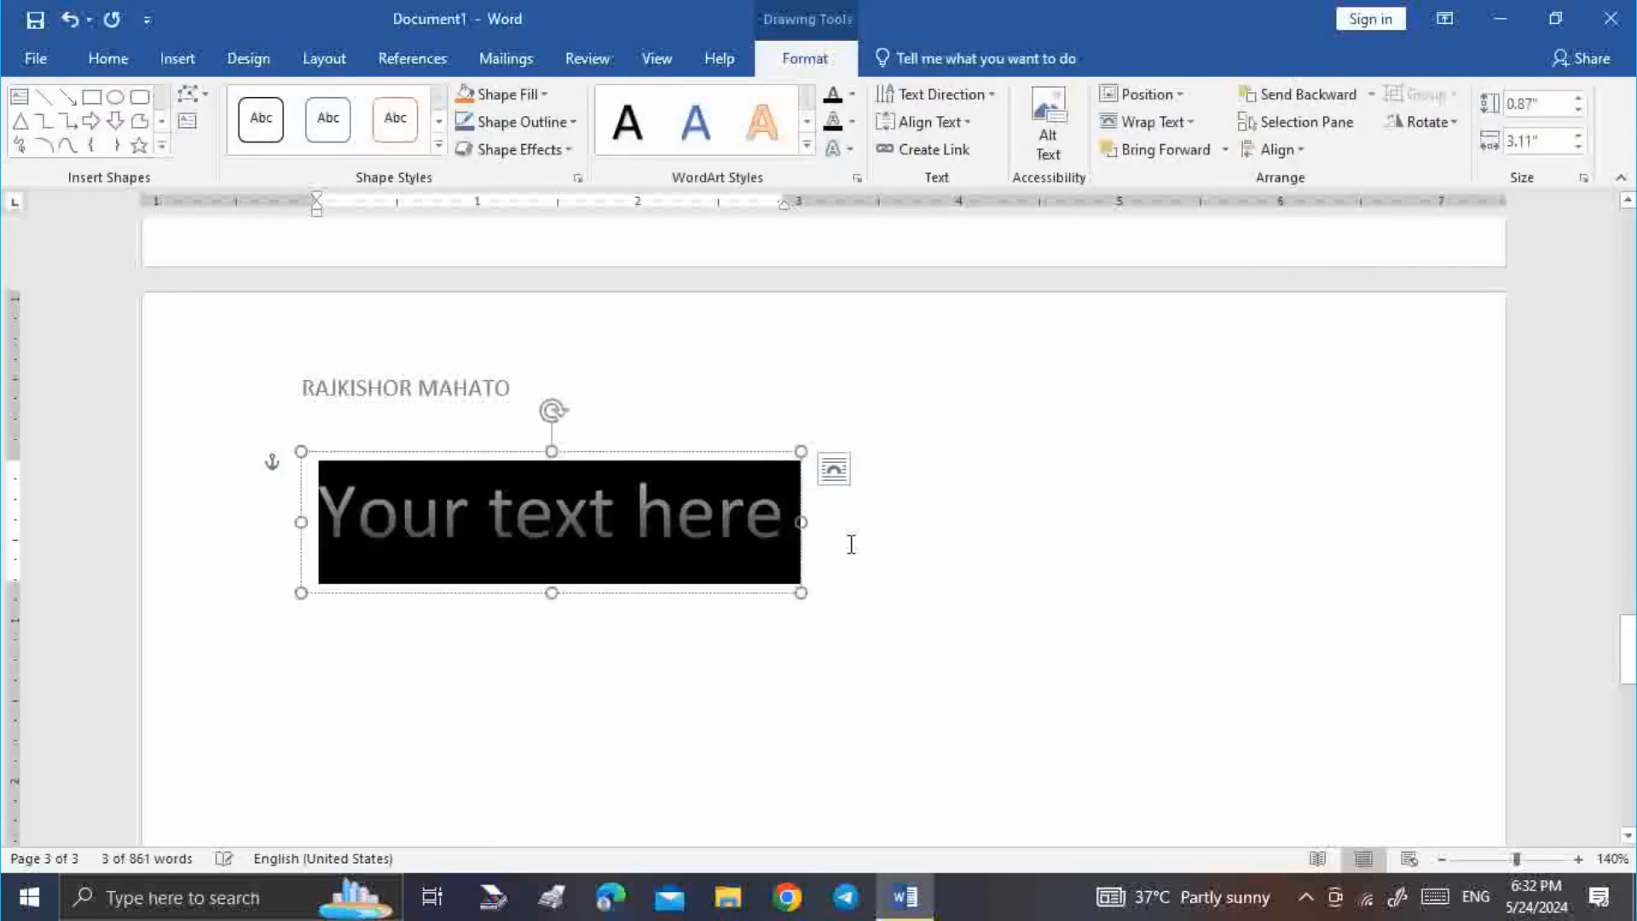
text(A)
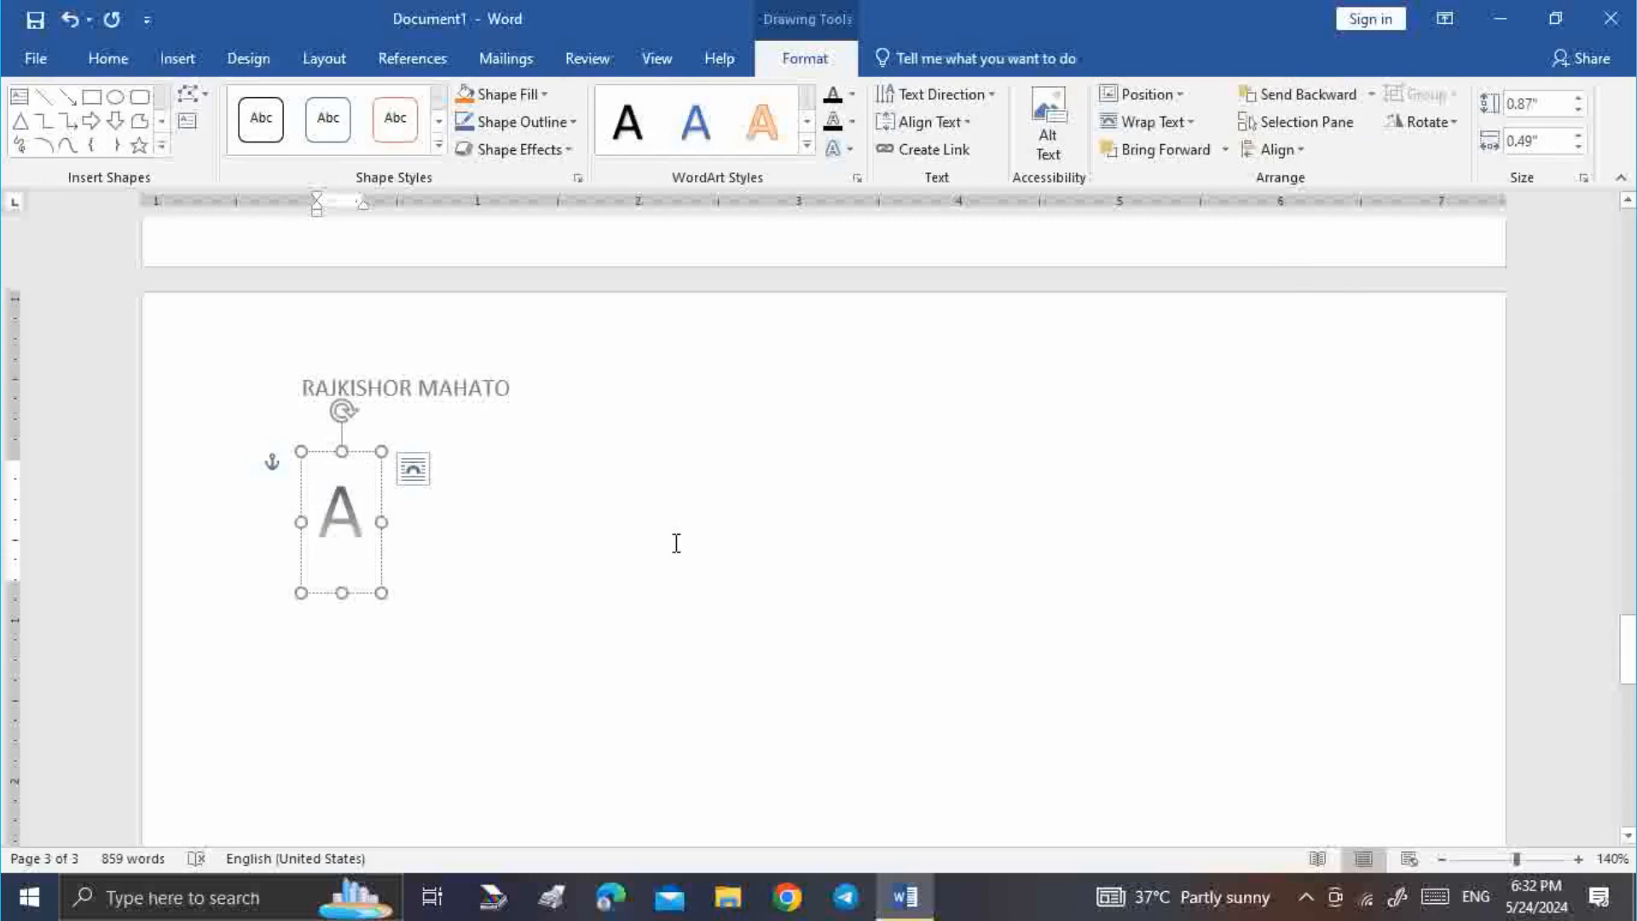
click(361, 452)
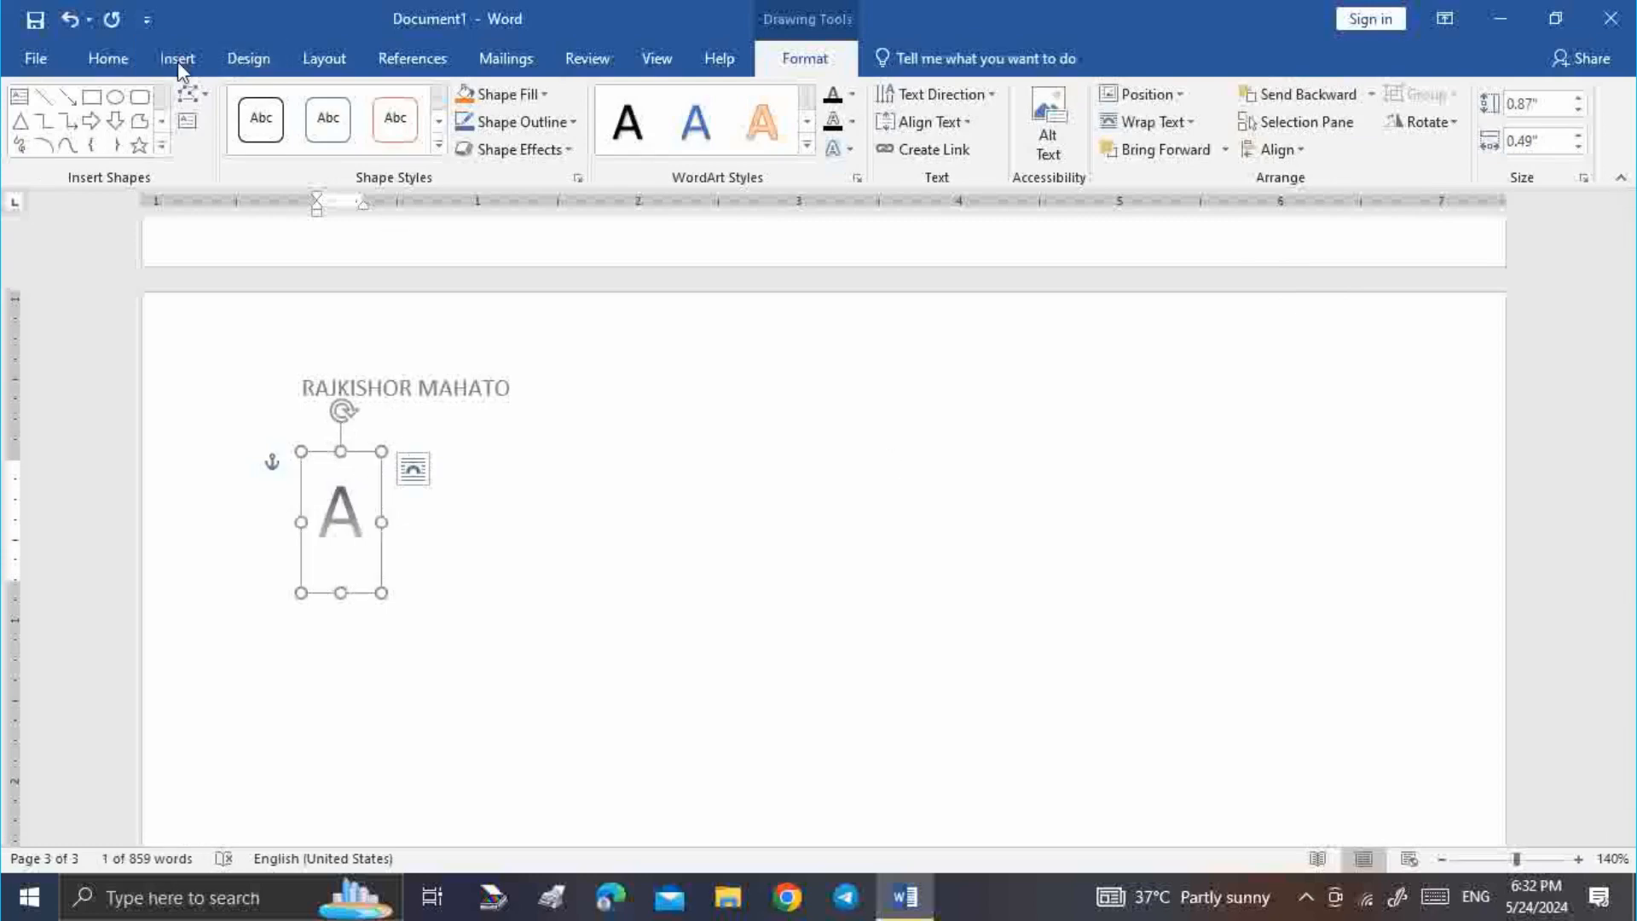
Enlarge the new WordArt A to 140-point font size
click(124, 57)
click(373, 104)
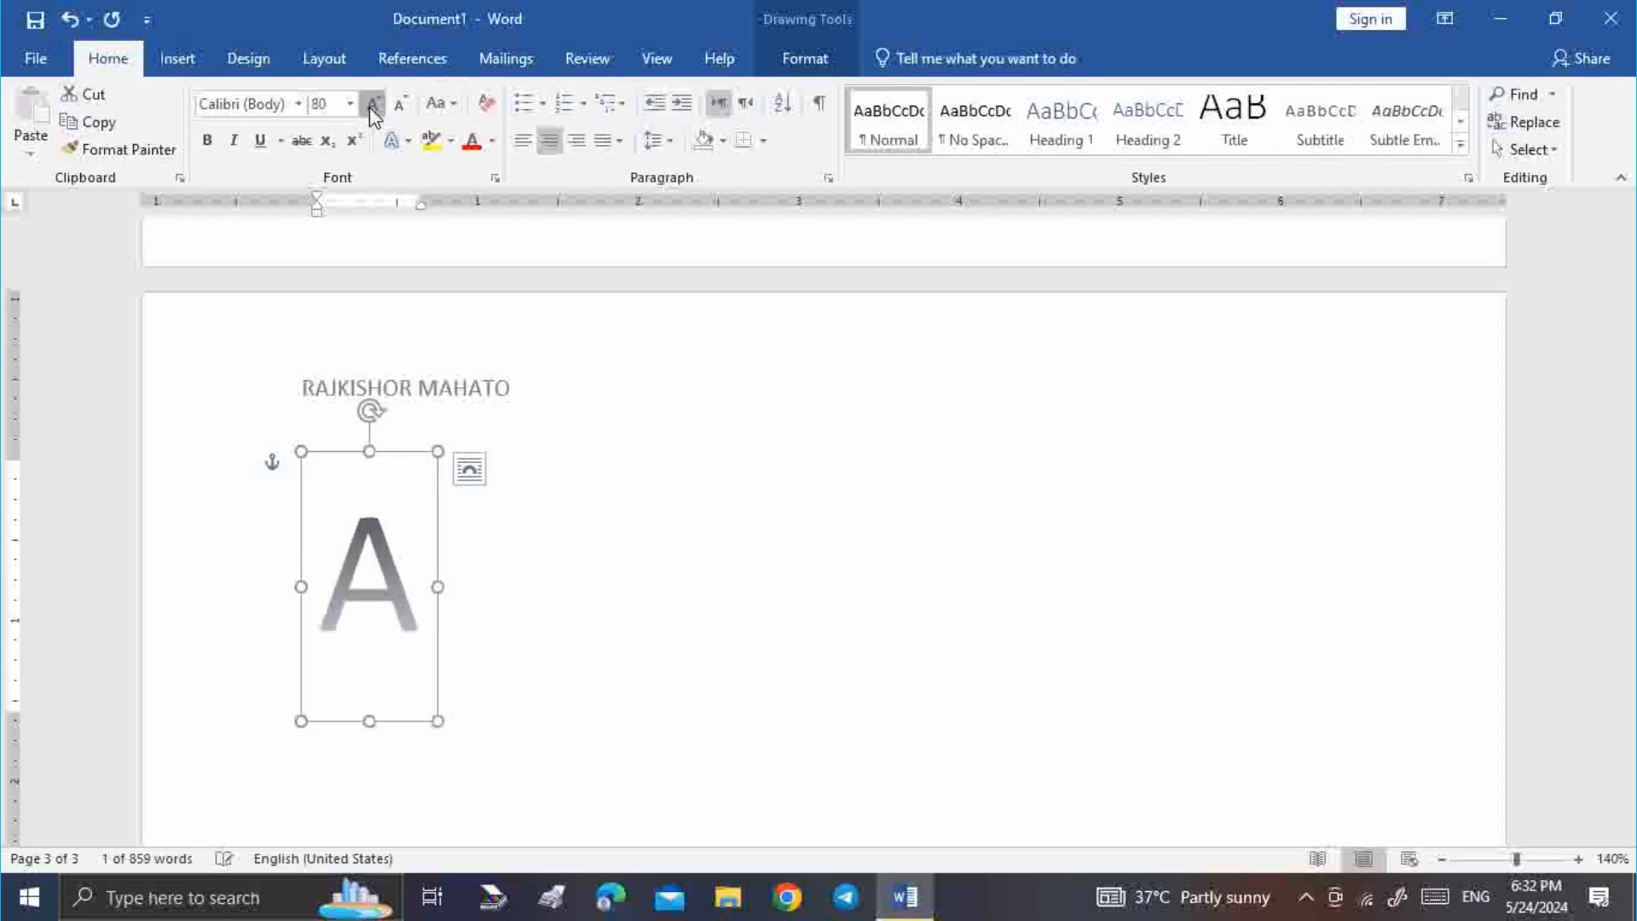
click(373, 104)
click(373, 105)
scroll(679, 567, down, 3)
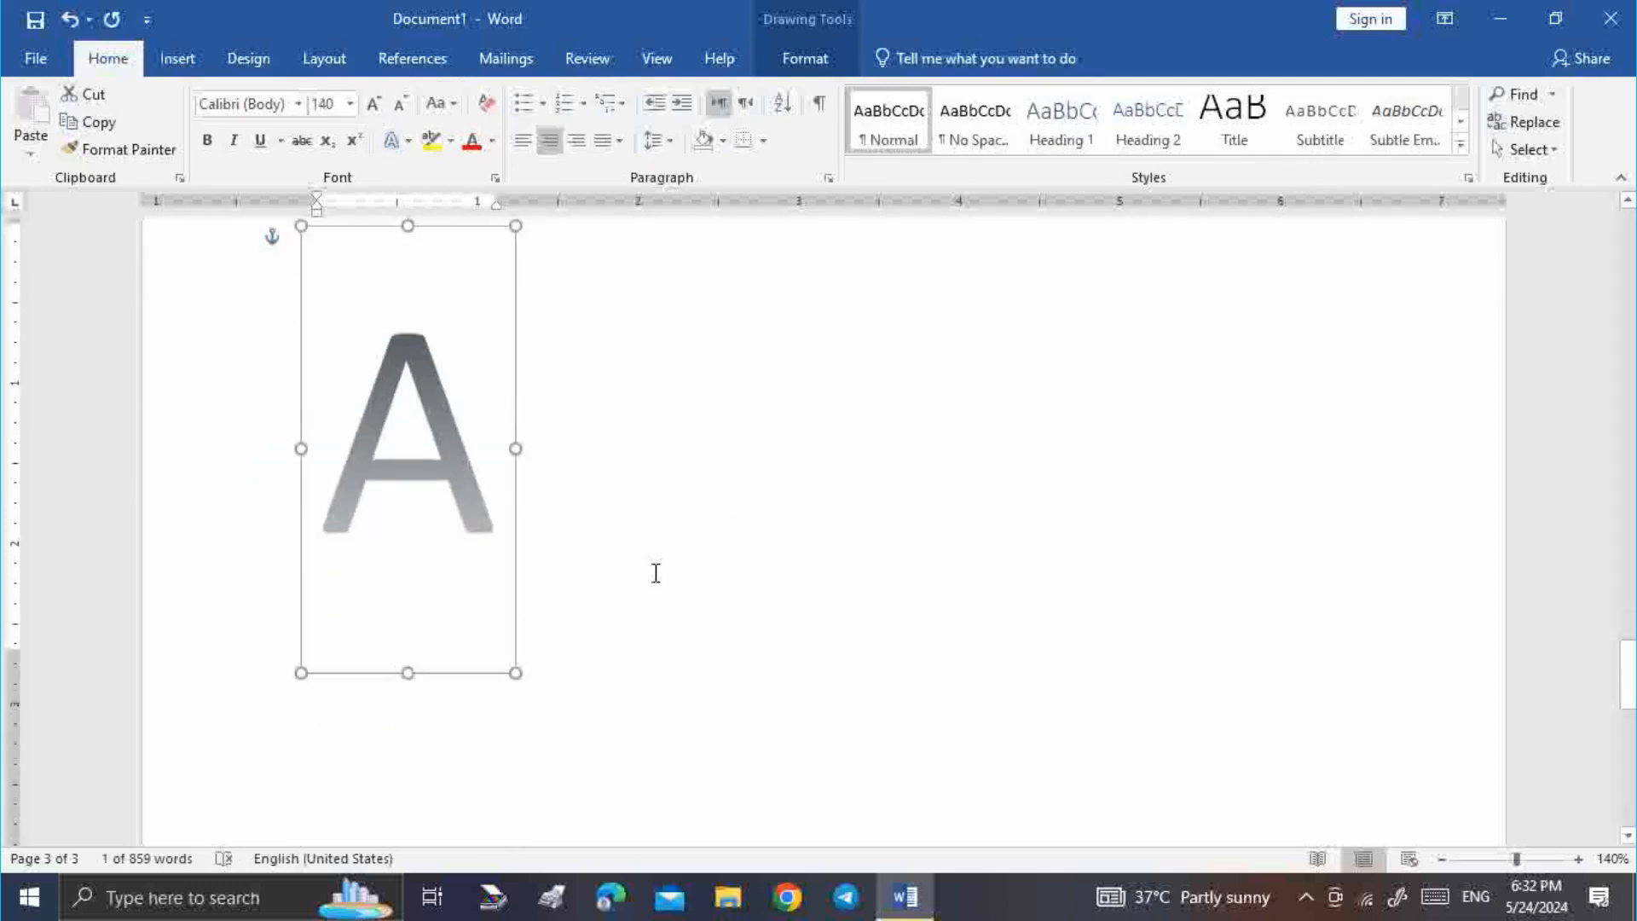
click(809, 58)
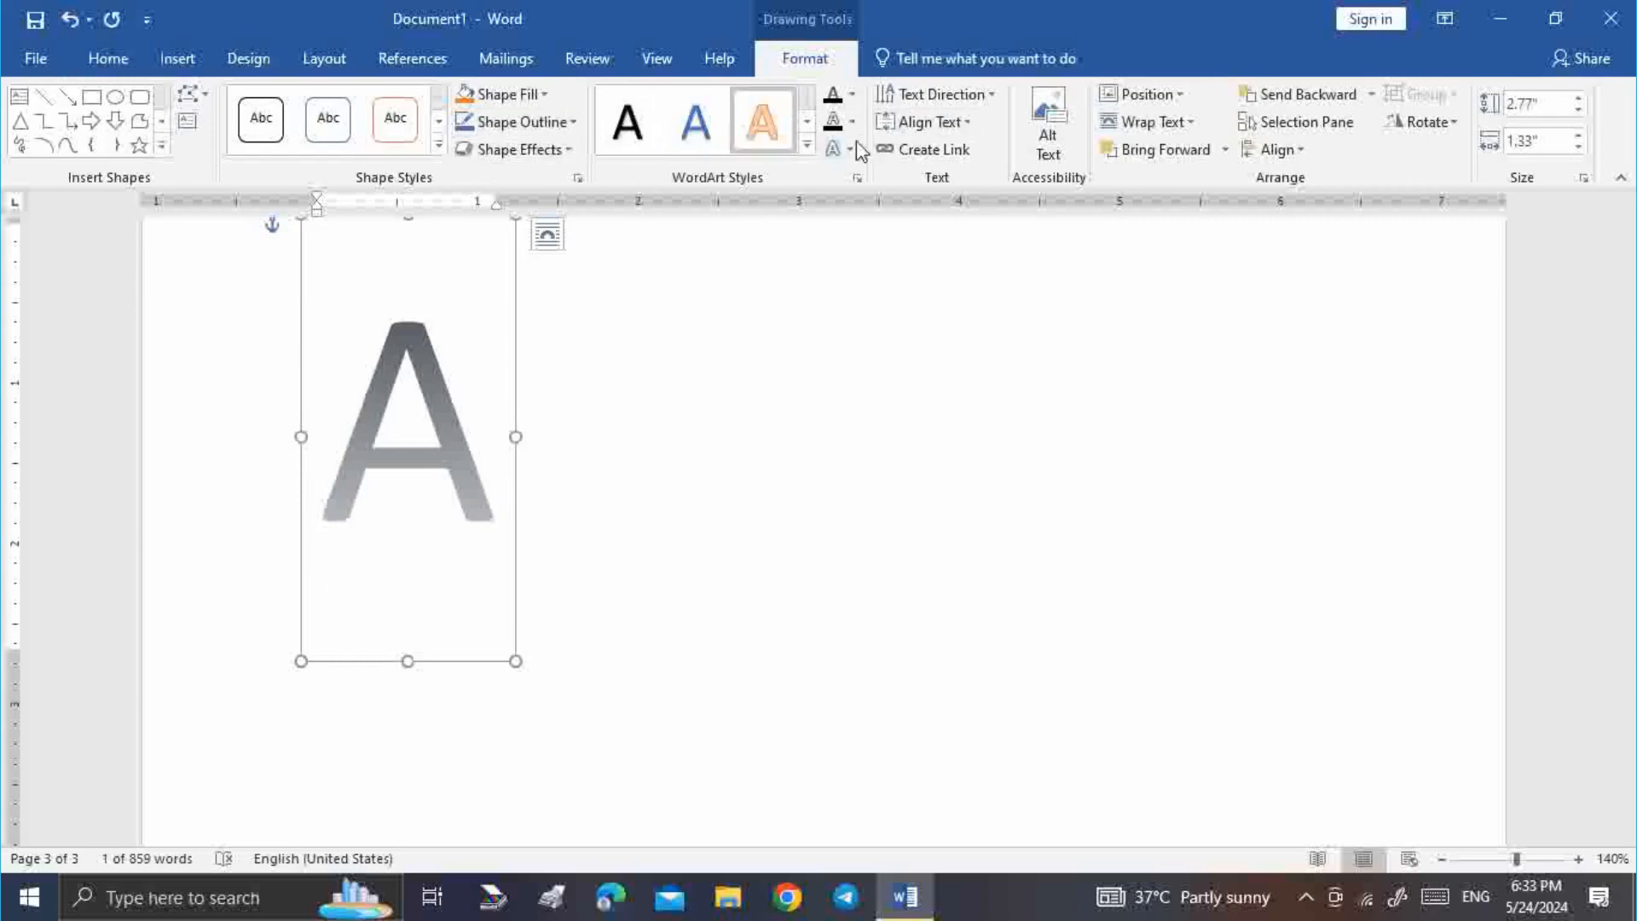
Give the letter A a ½ pt dashed text outline, keeping the gradient fill
click(852, 98)
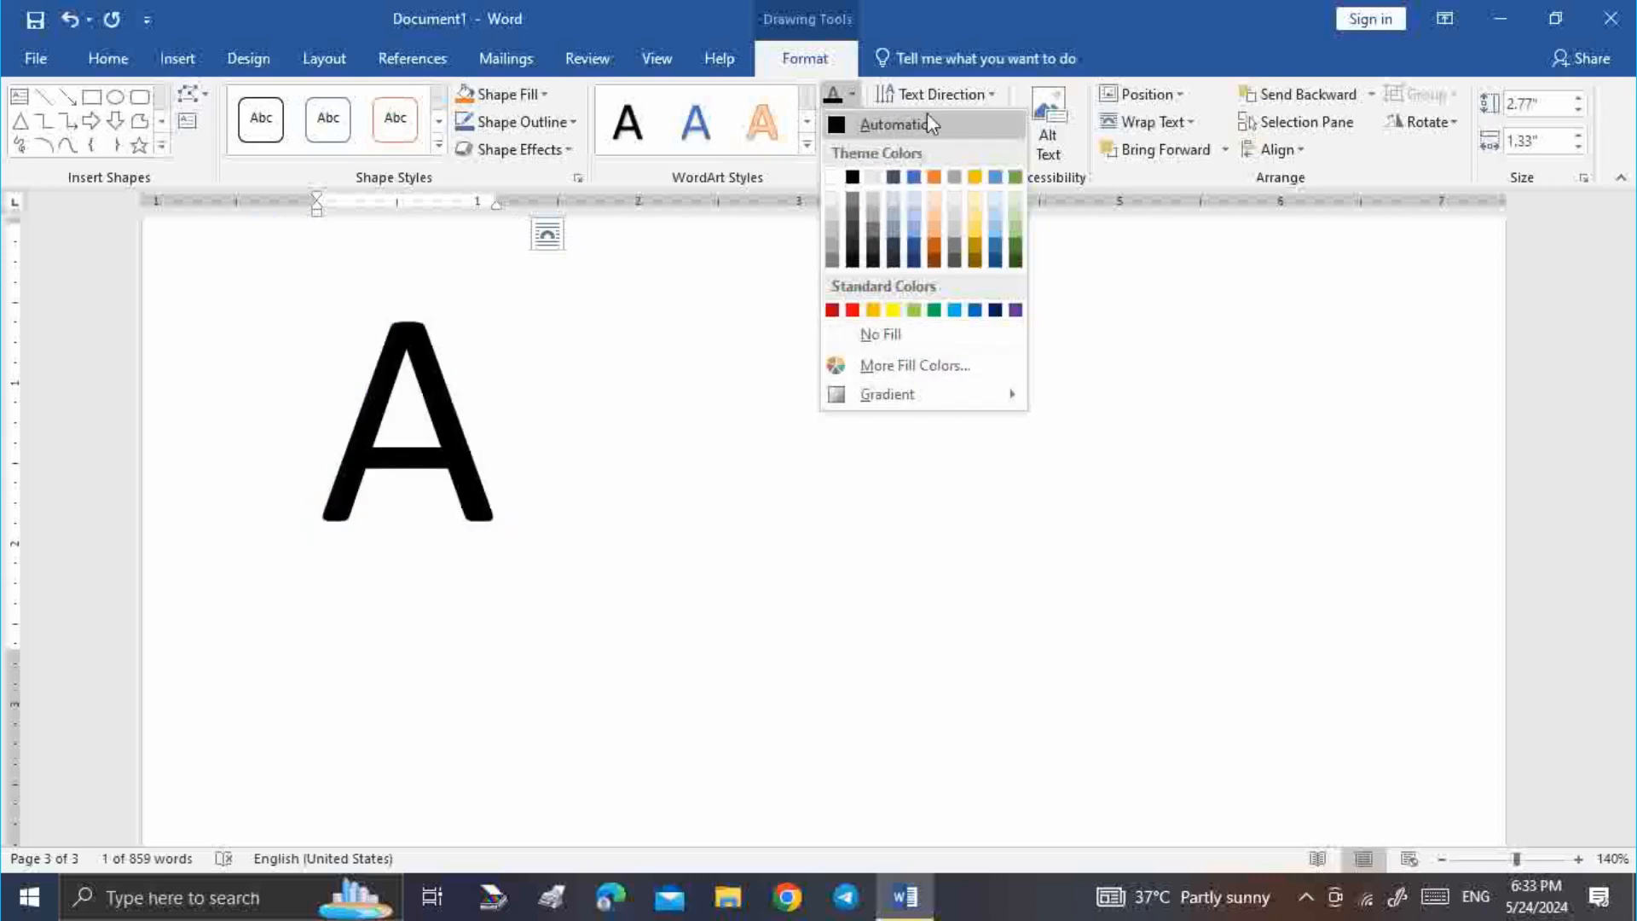
click(857, 97)
click(851, 122)
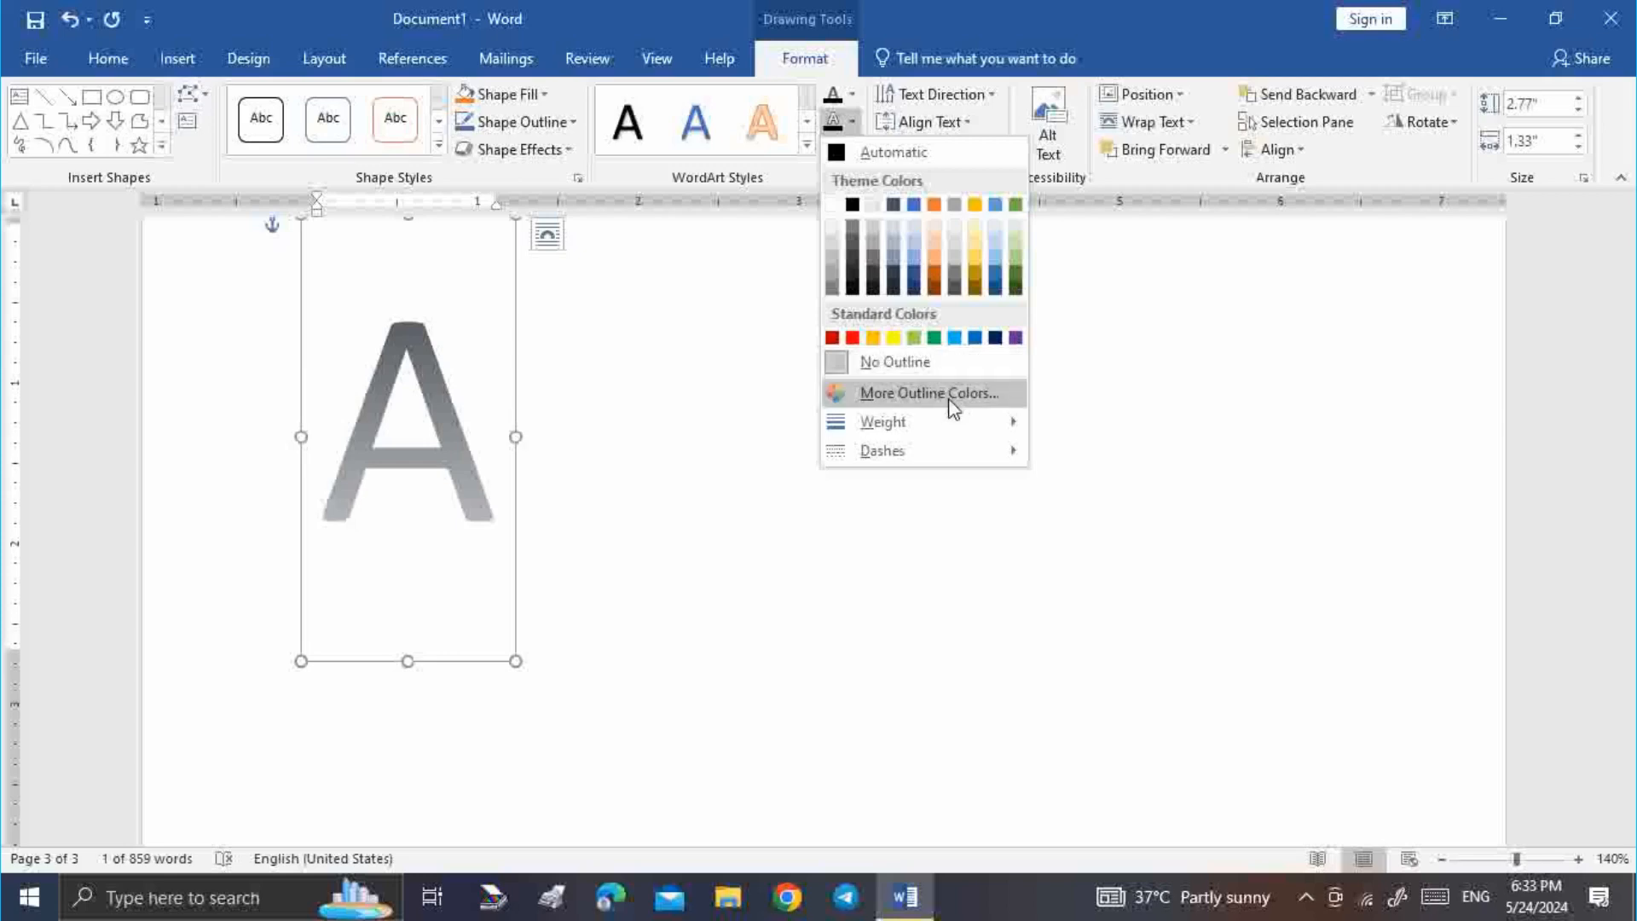
mouse_move(925, 429)
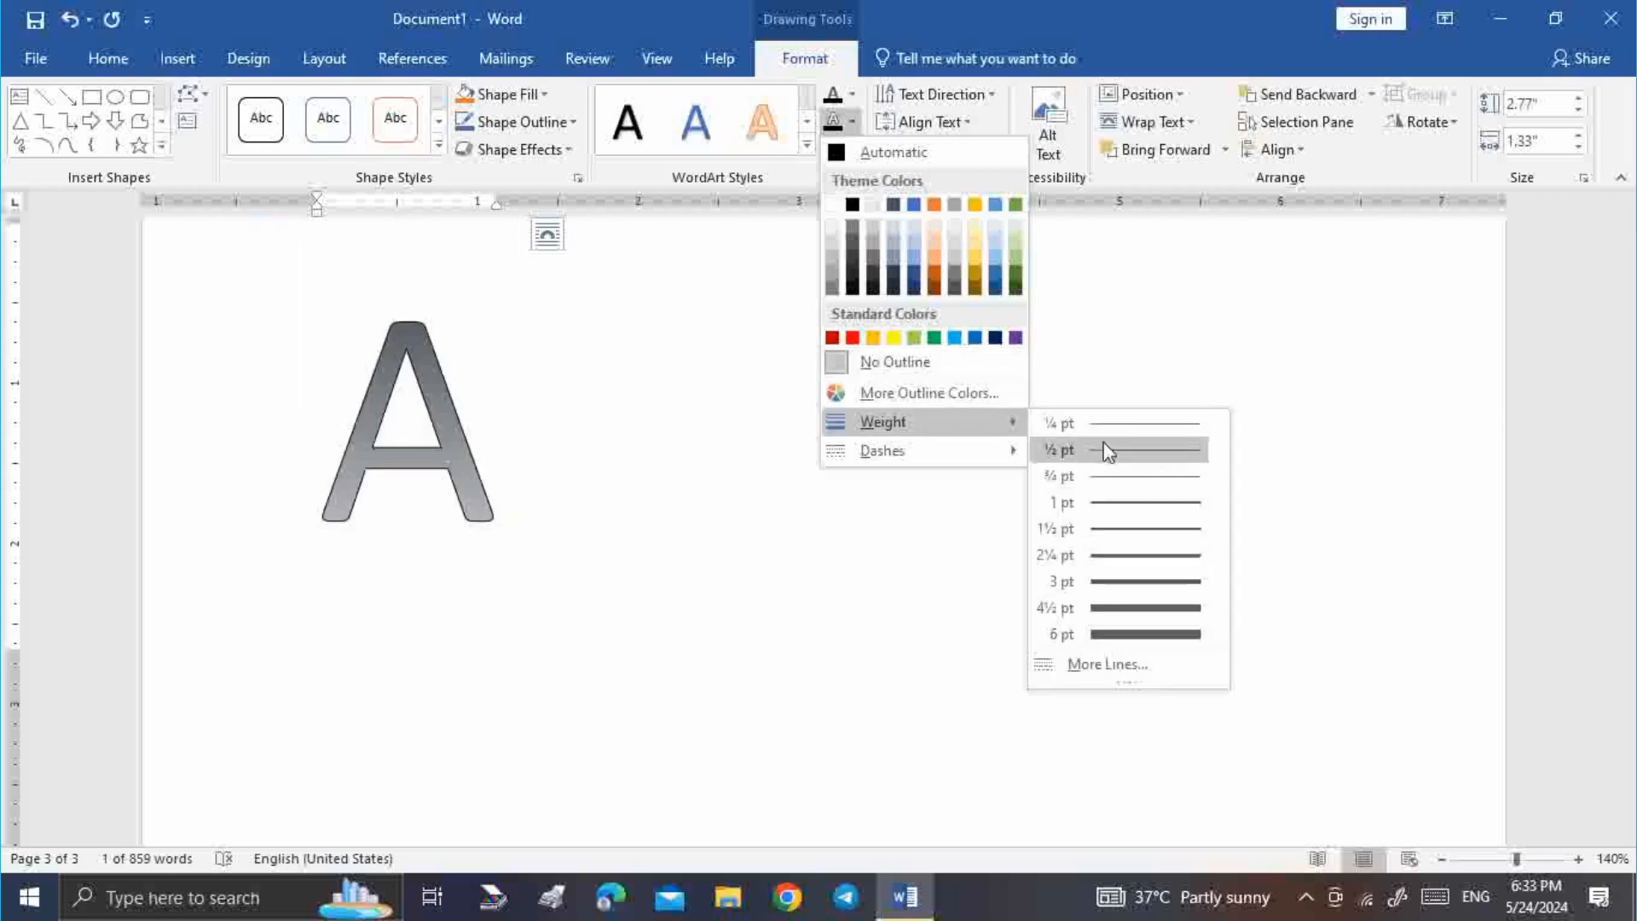
click(1118, 458)
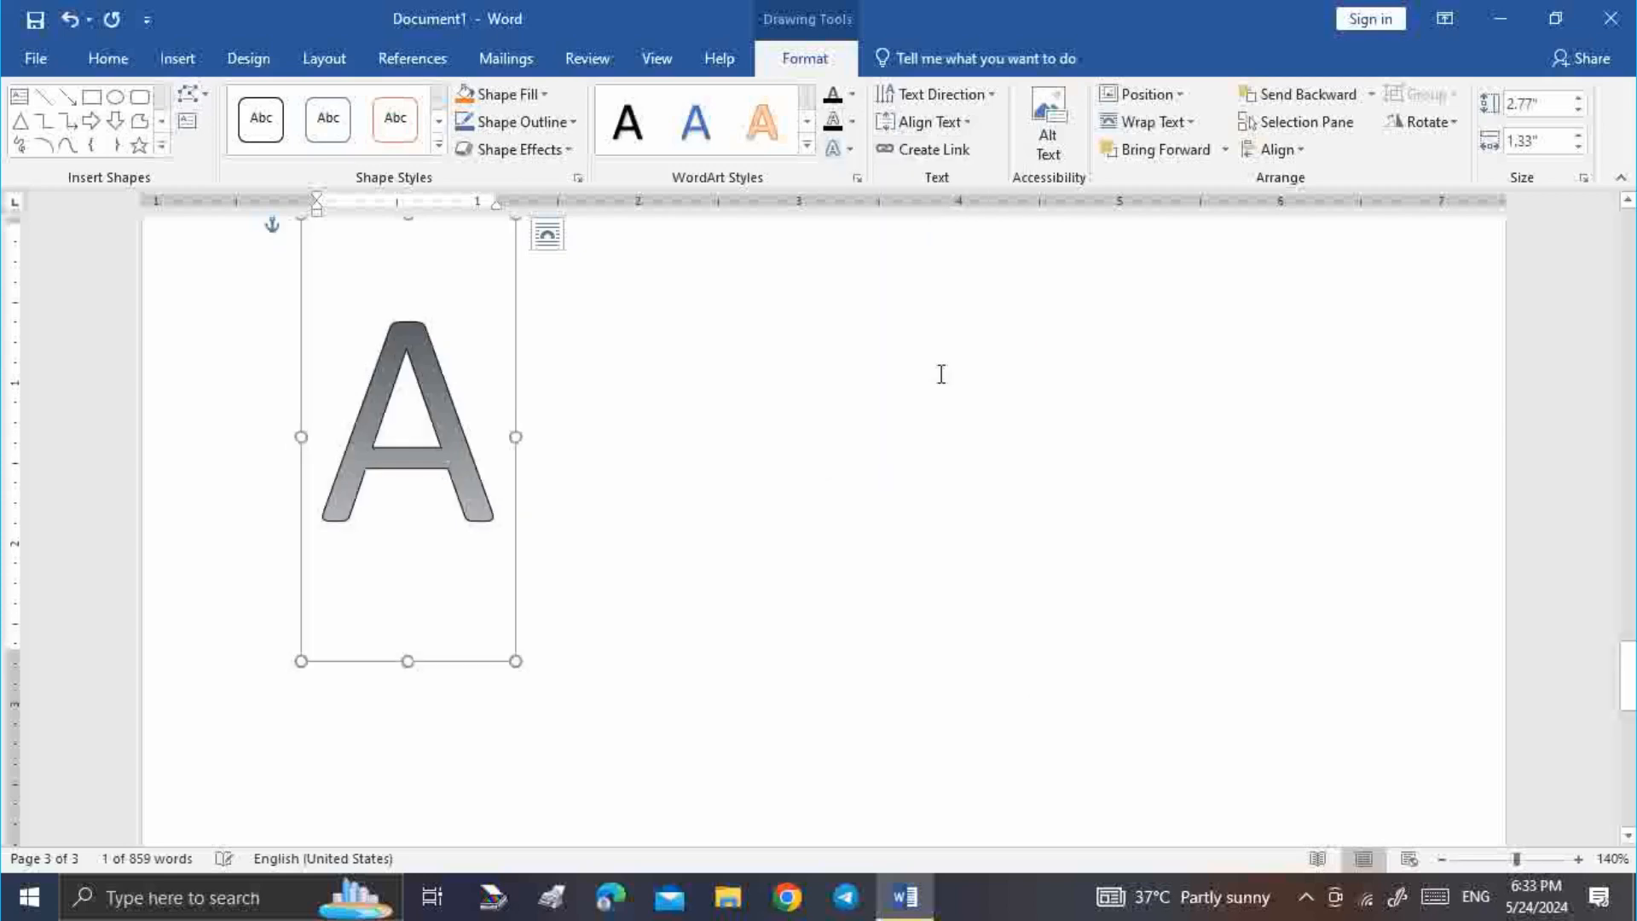
click(851, 122)
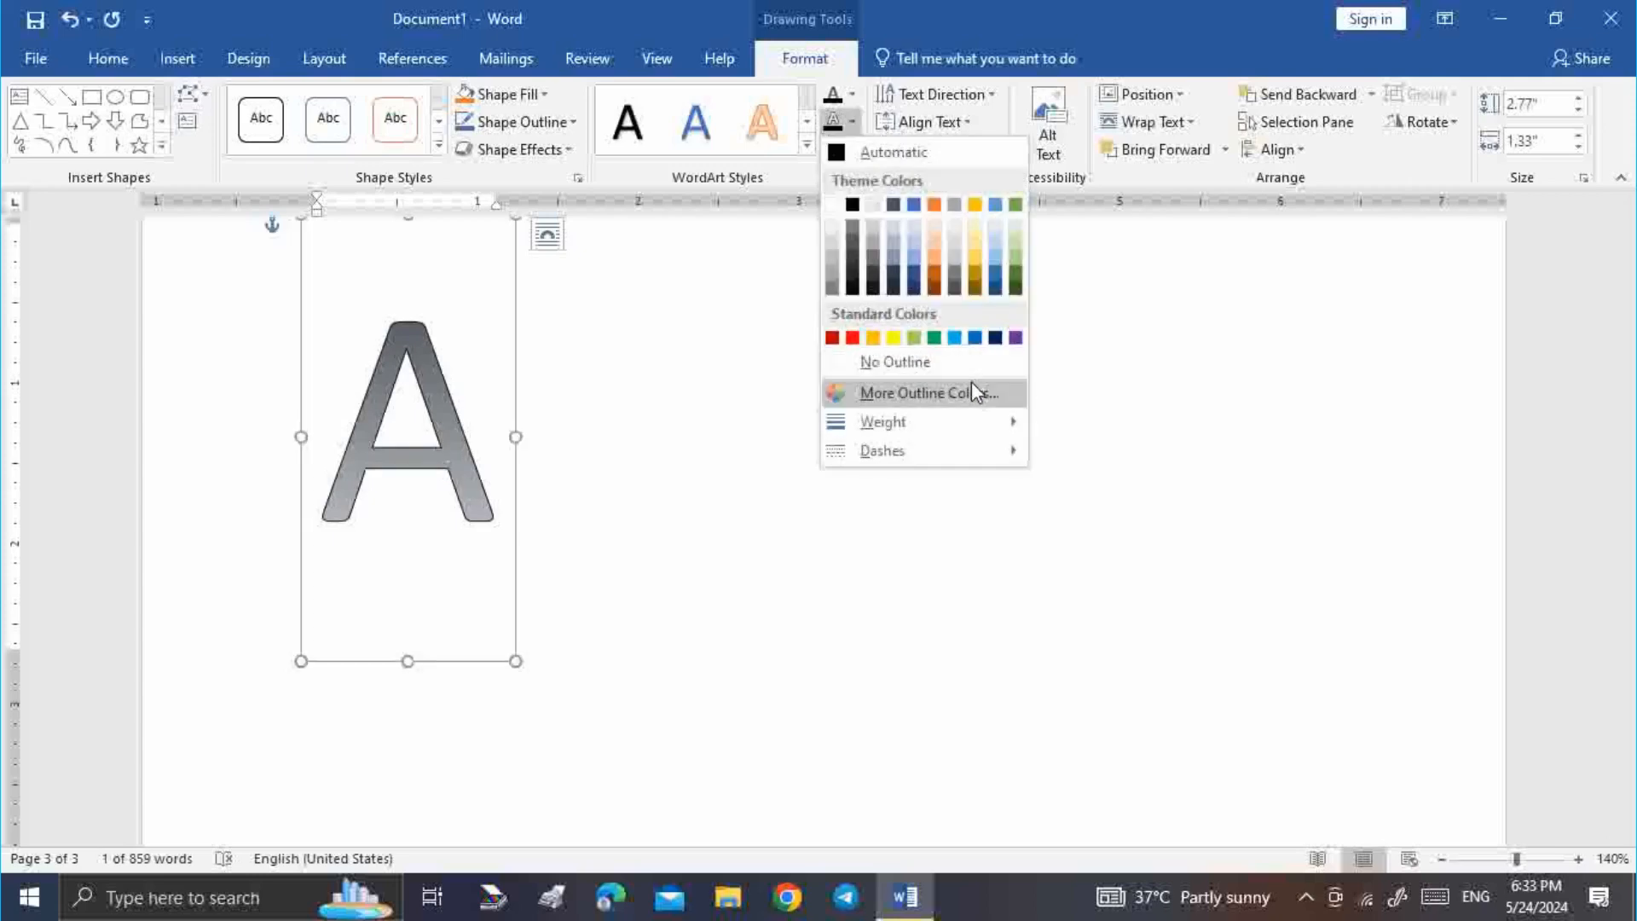
mouse_move(928, 450)
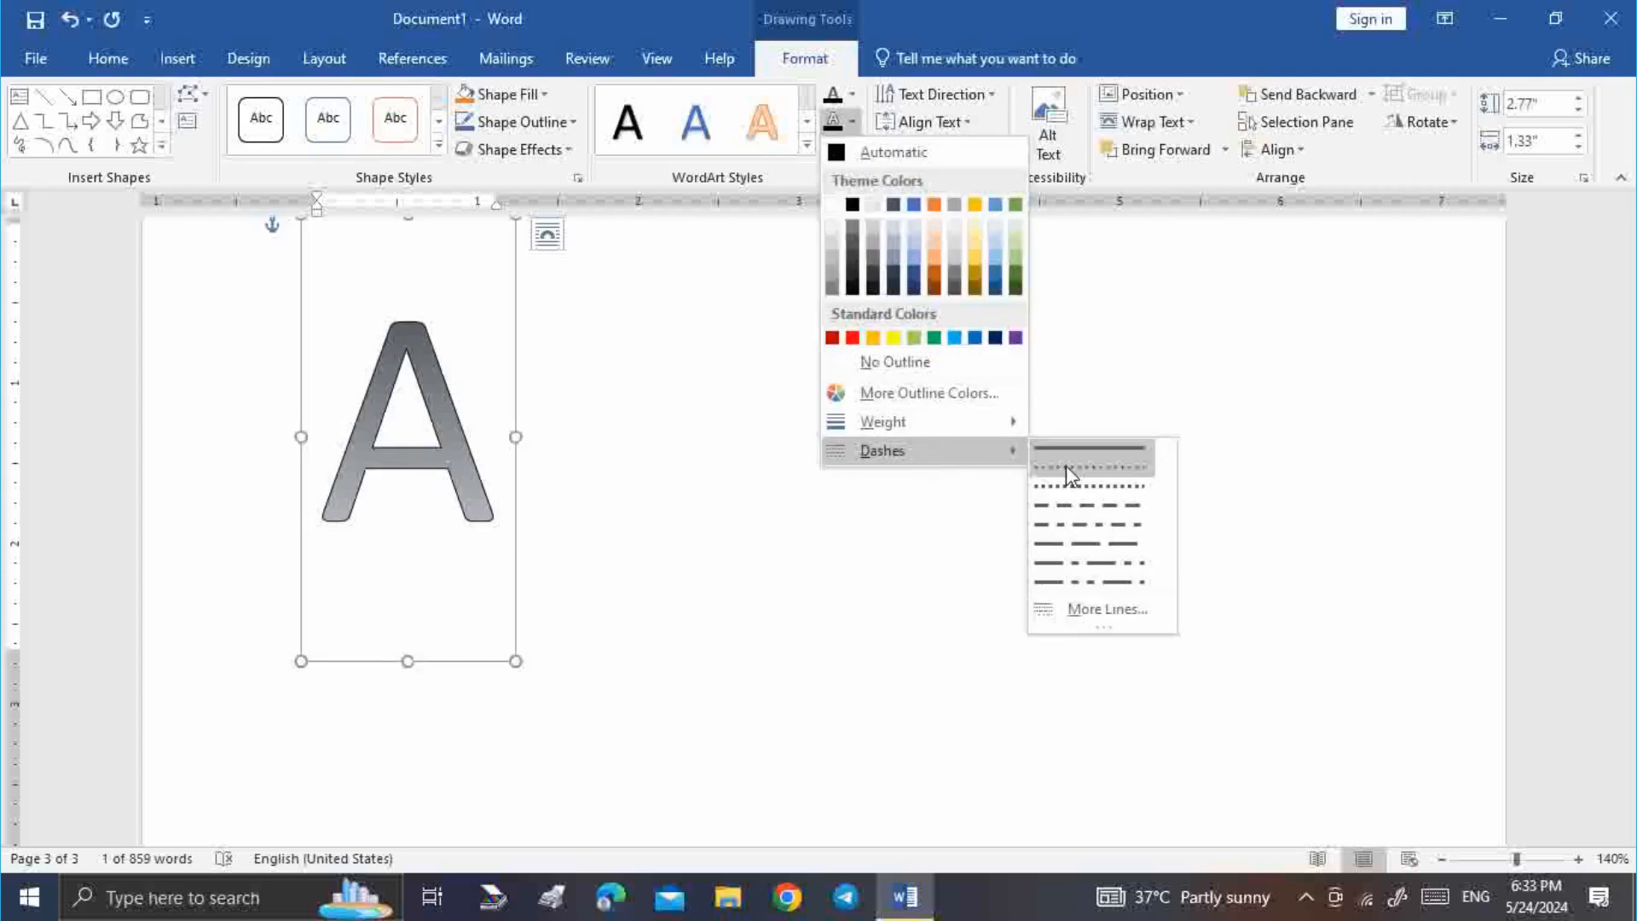
click(1077, 513)
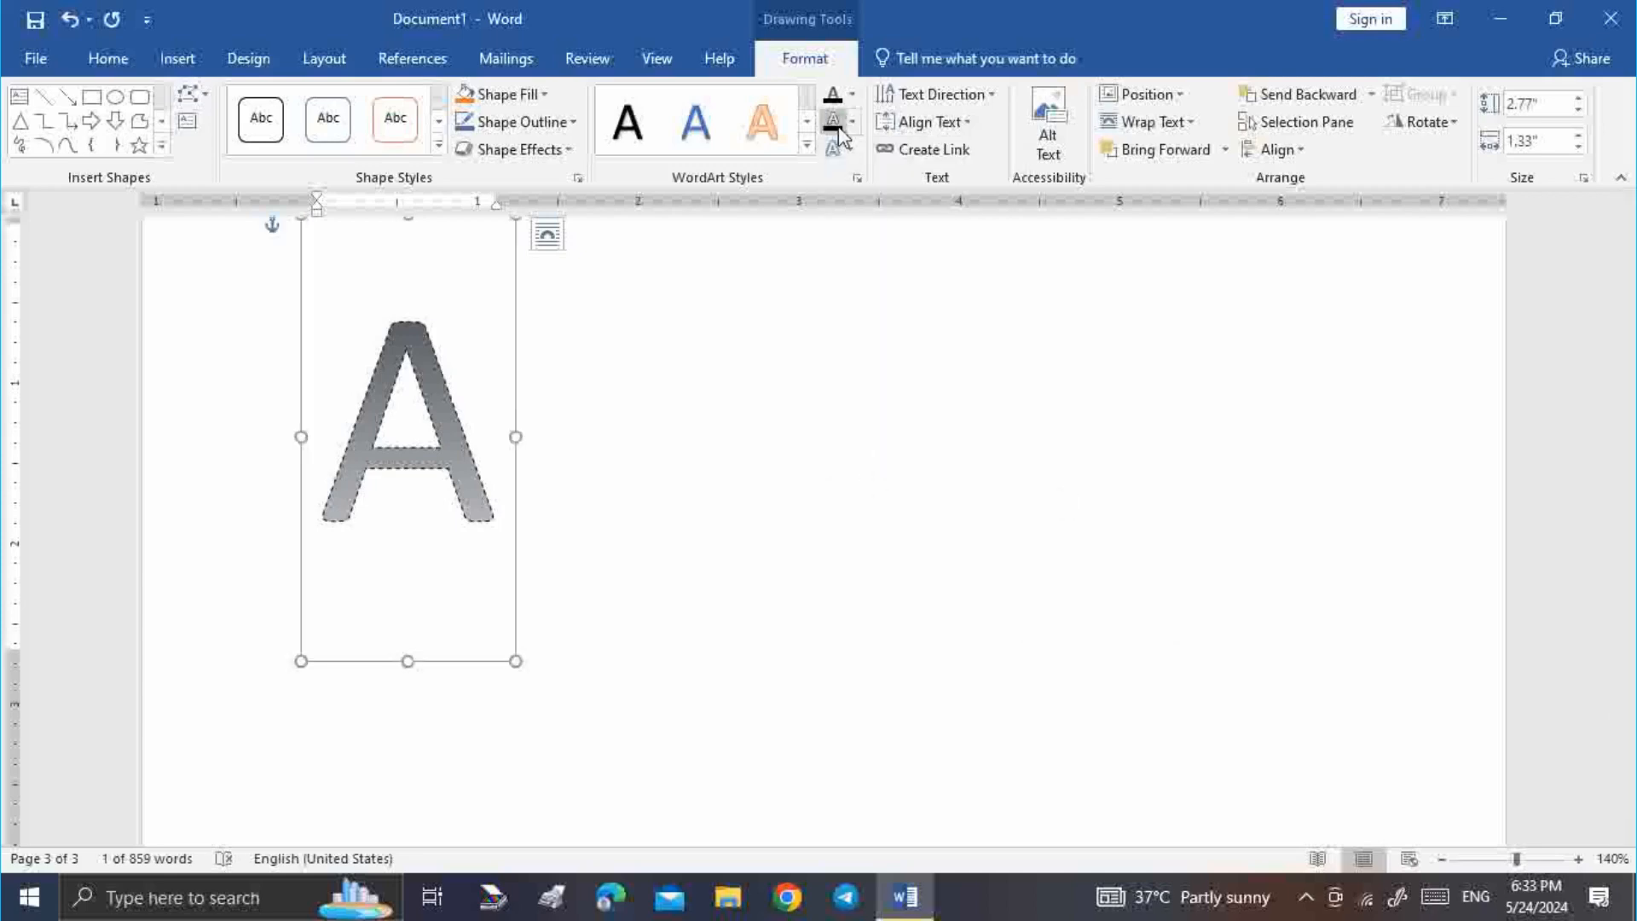
Fill the letter white and add ' B C' so the WordArt reads A B C
click(852, 94)
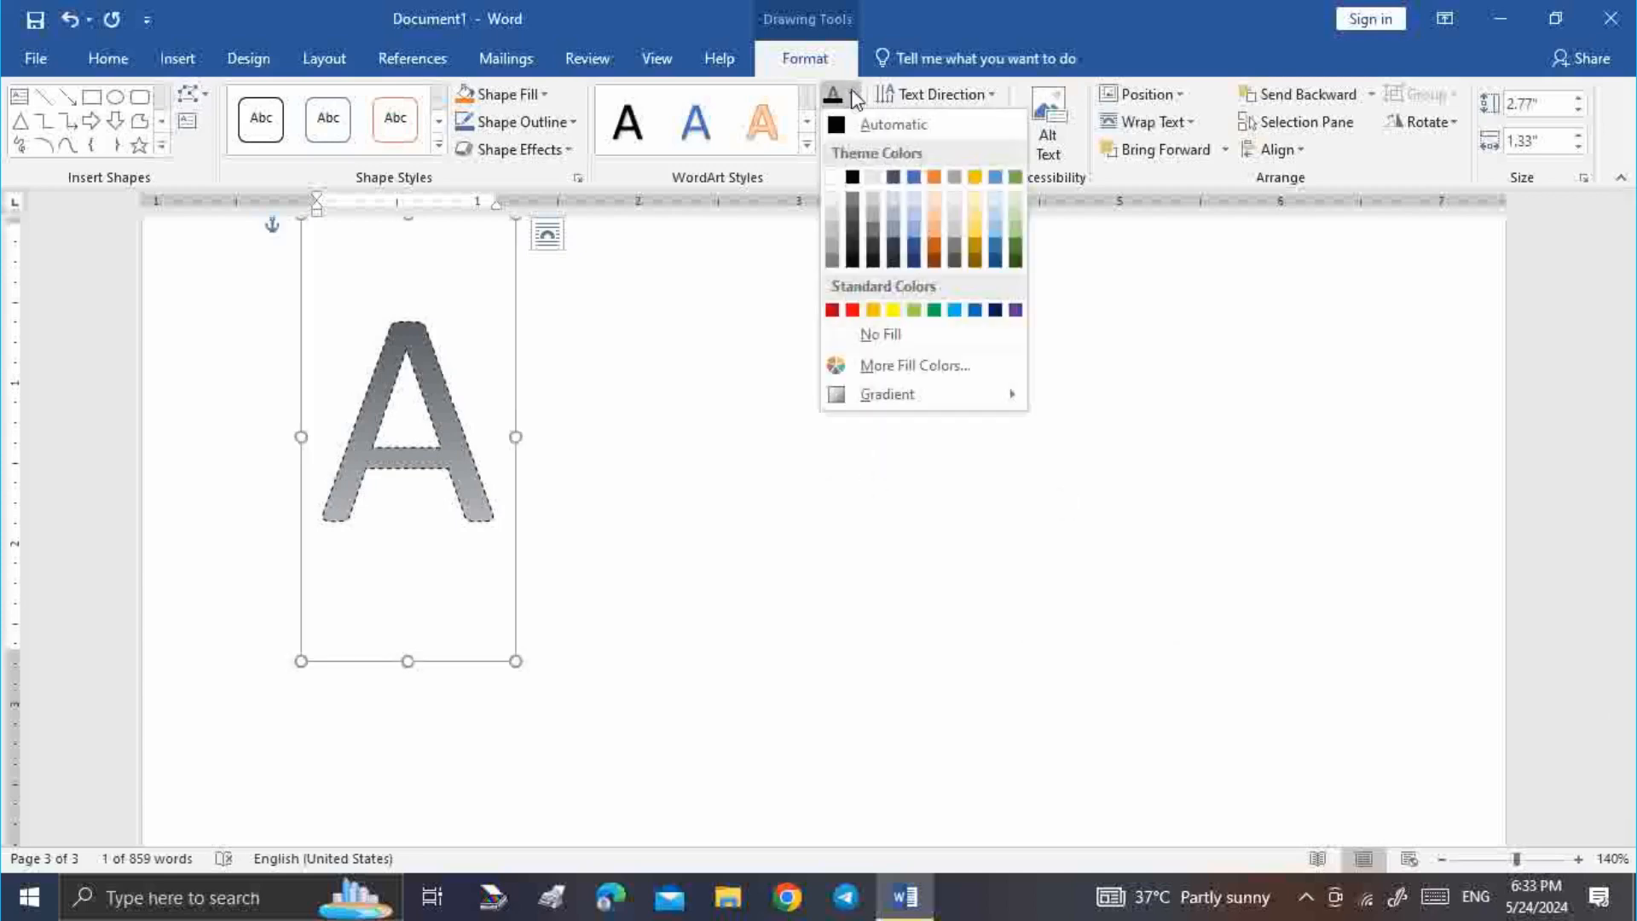
click(833, 177)
click(658, 475)
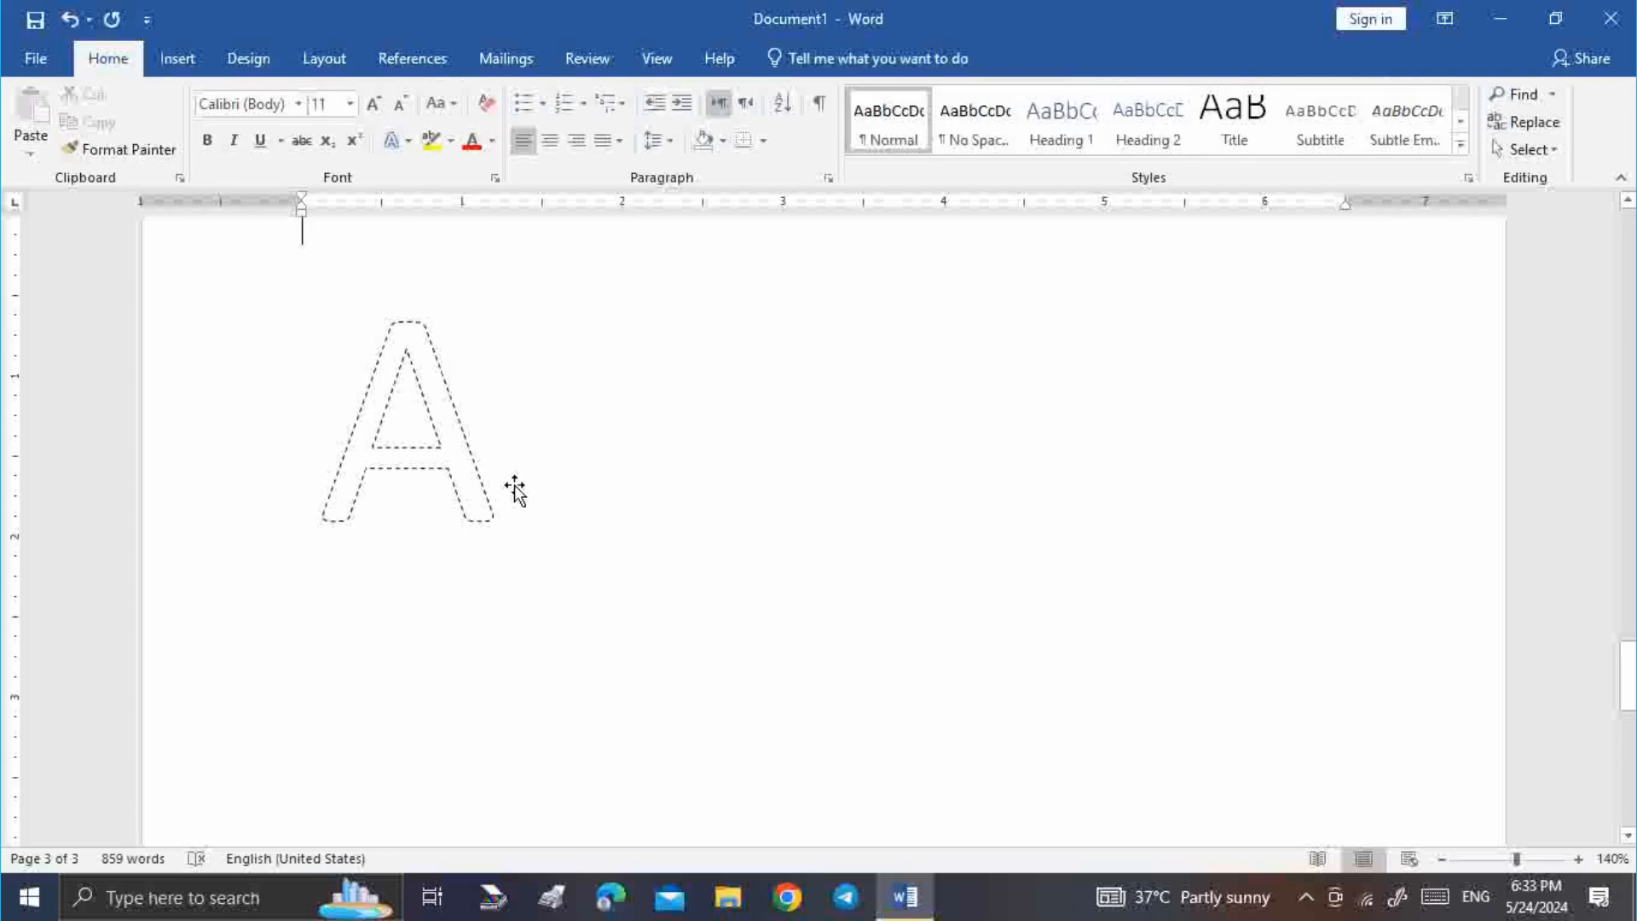
click(475, 464)
text(B)
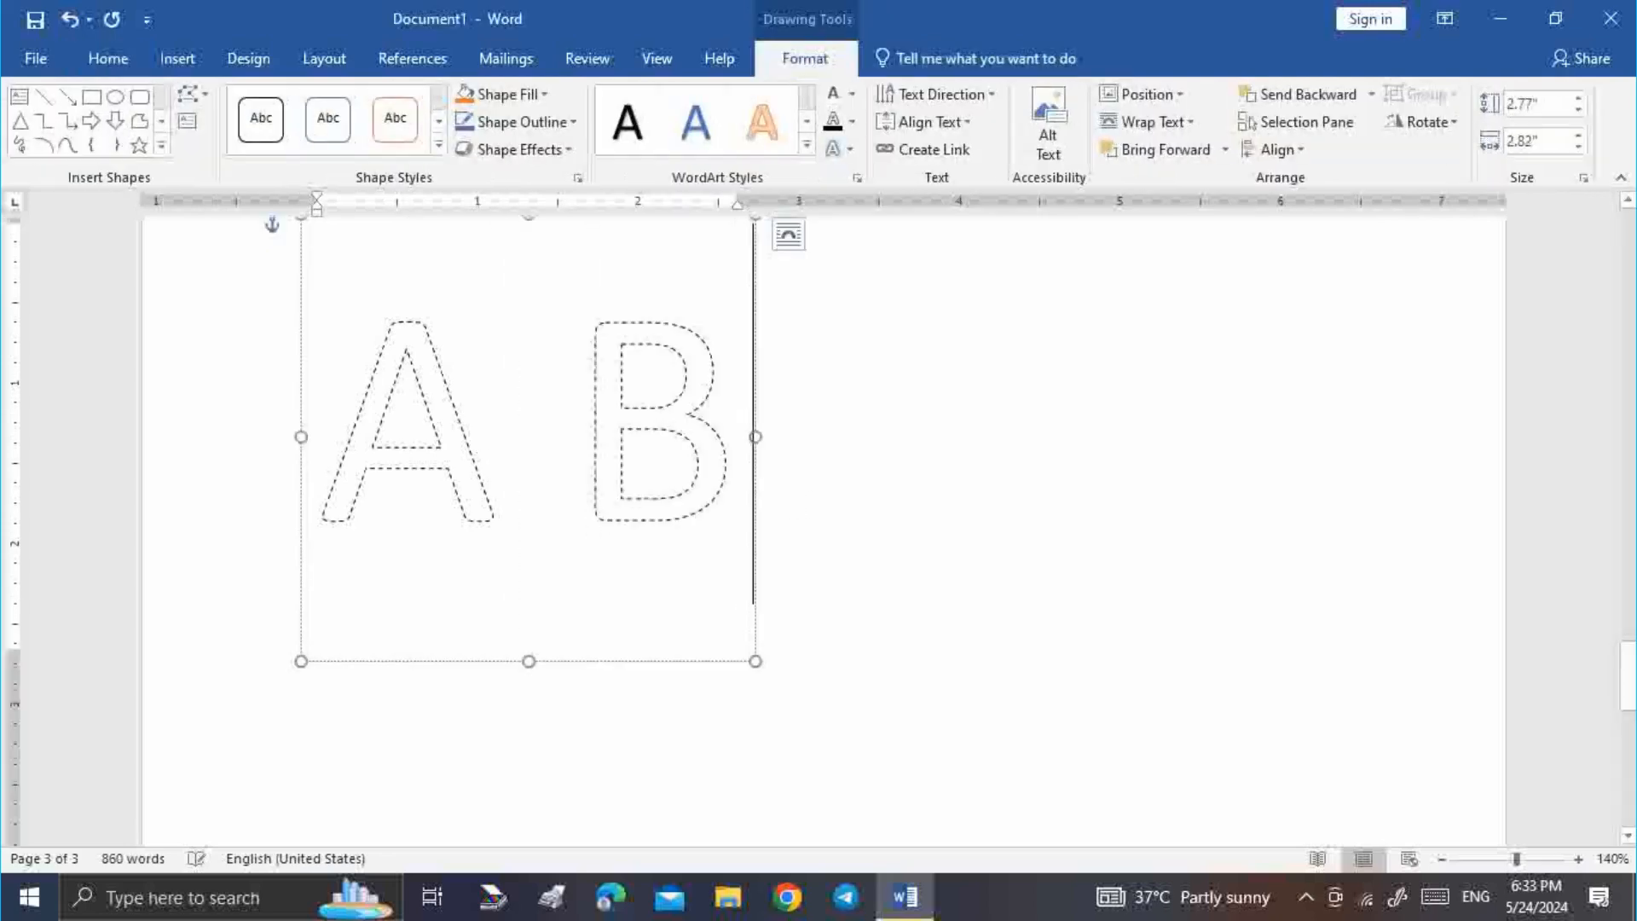
text( C)
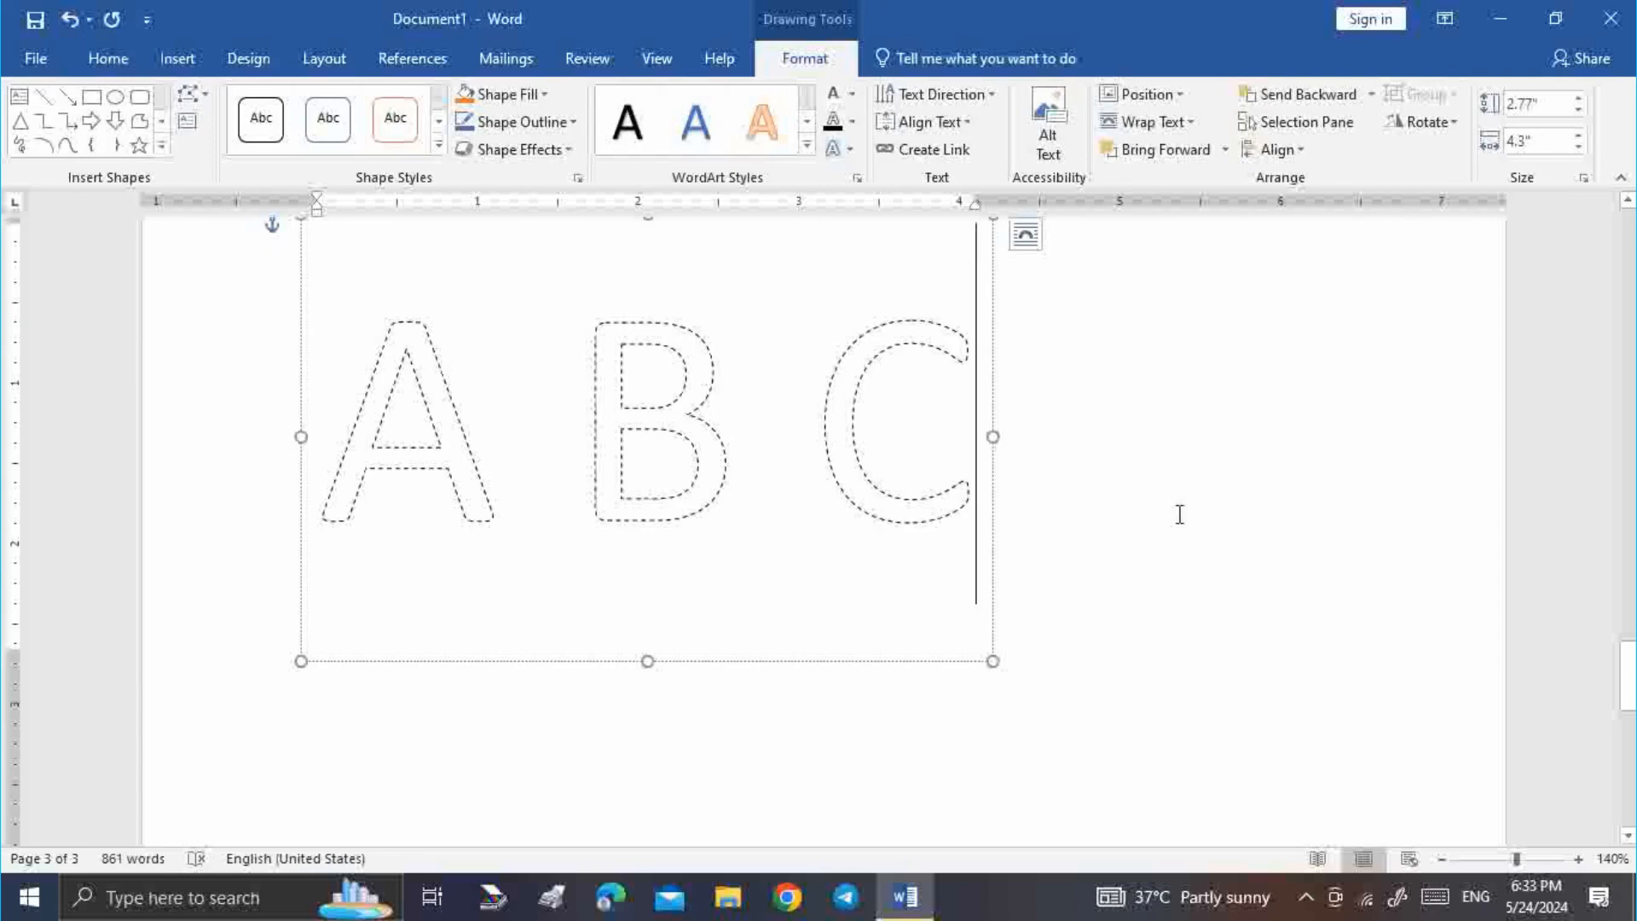
Select the A B C letters, then reselect the whole A B C WordArt
click(1104, 464)
drag(986, 479, 362, 423)
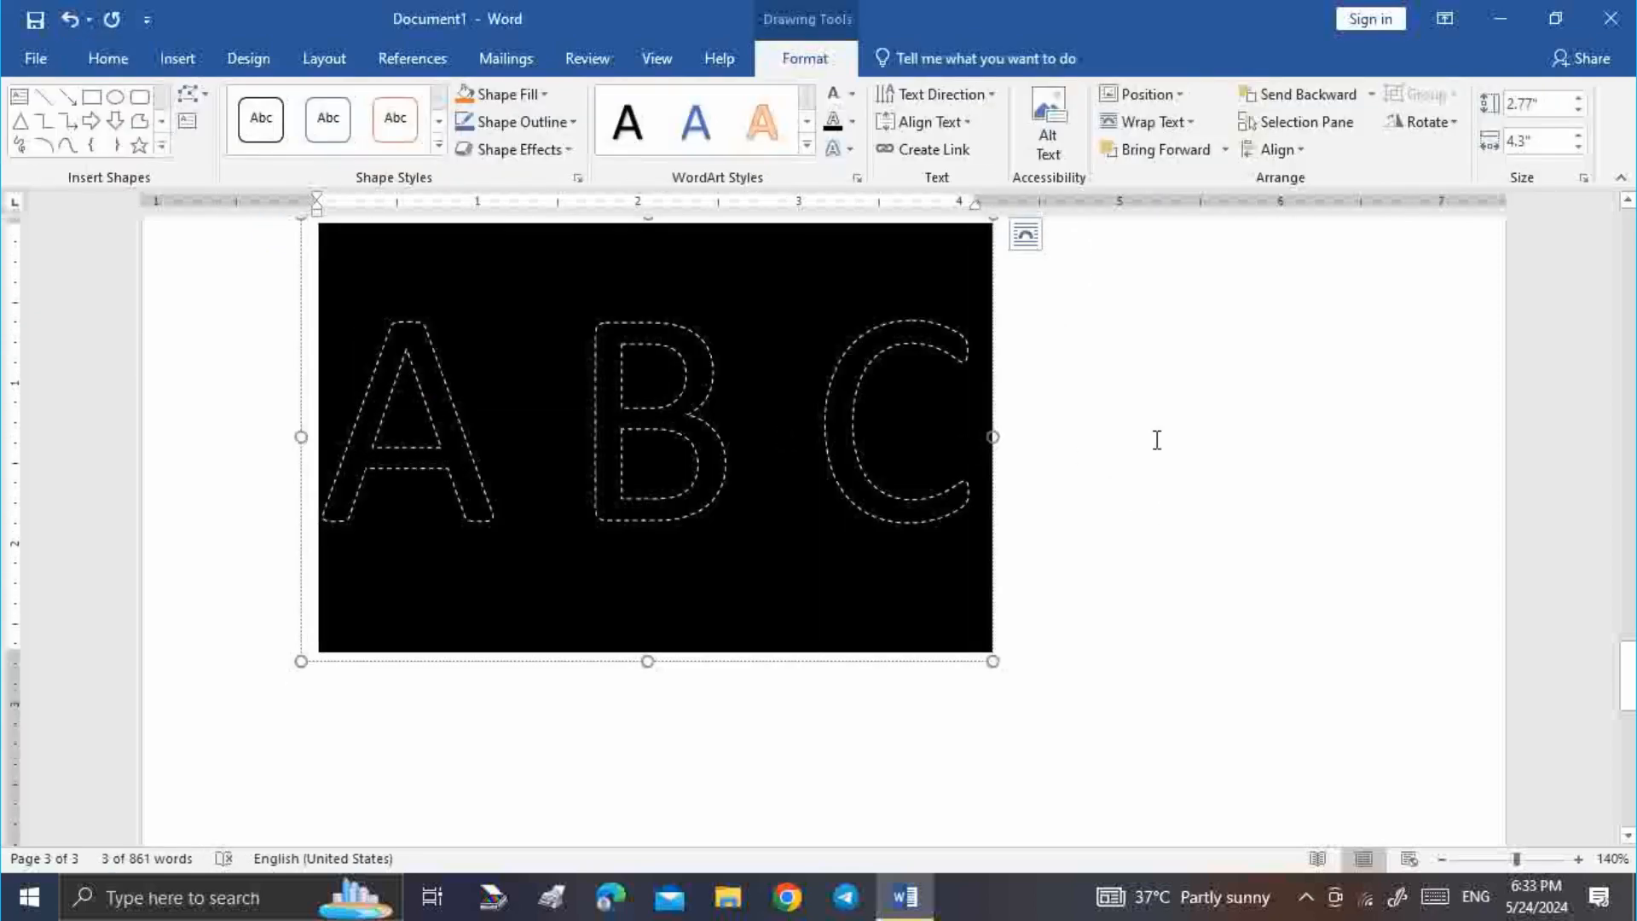
click(954, 219)
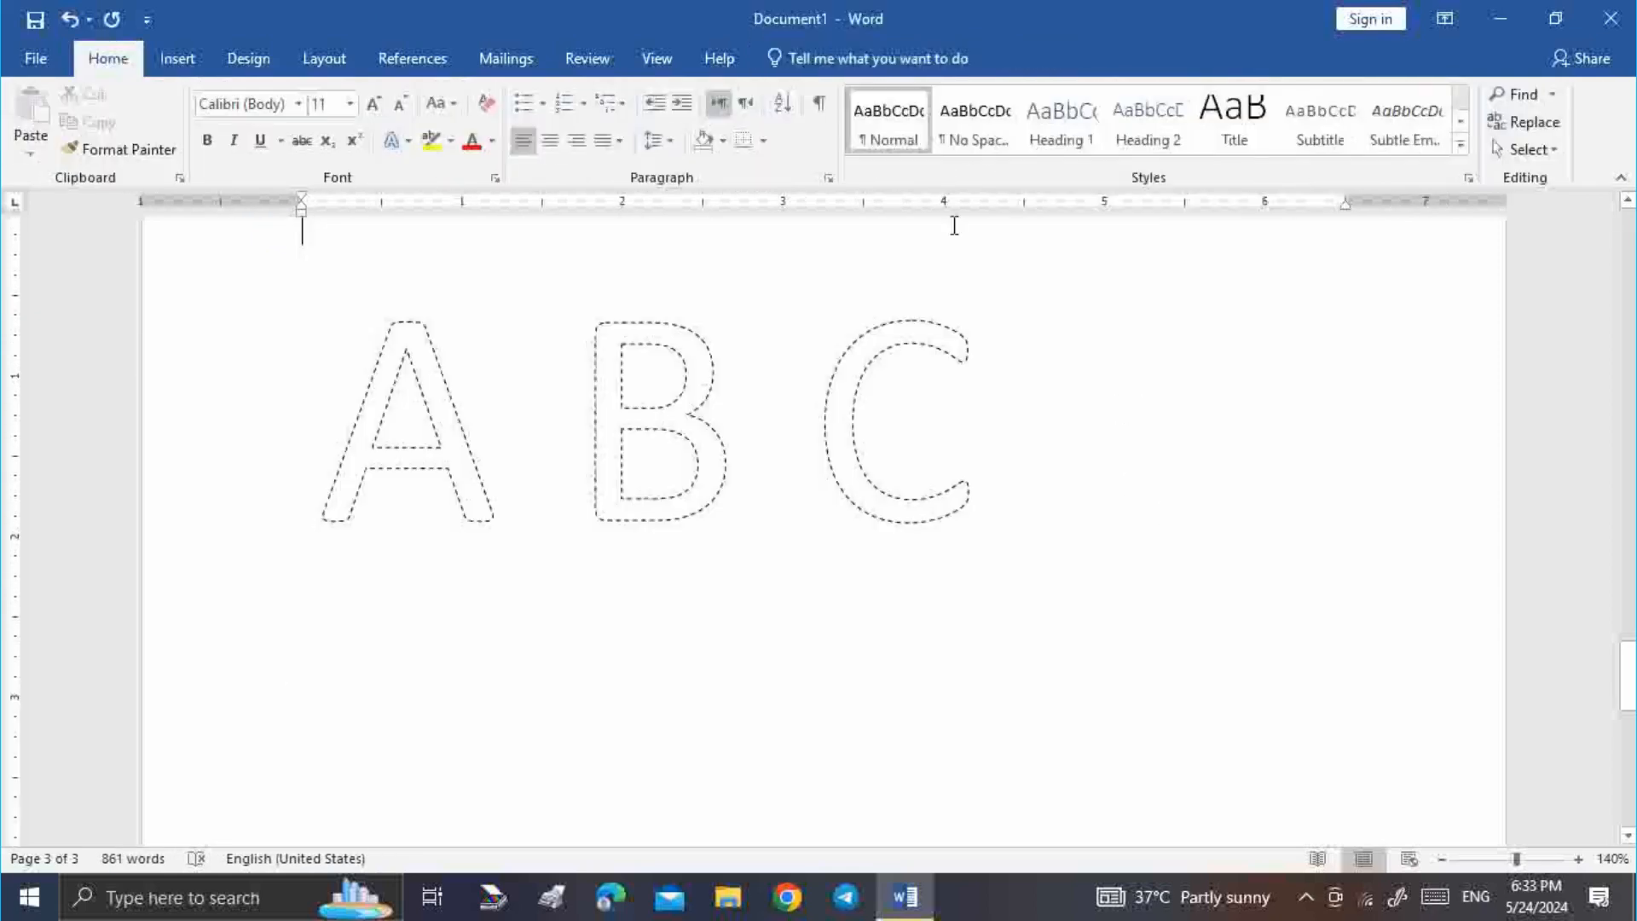
click(174, 60)
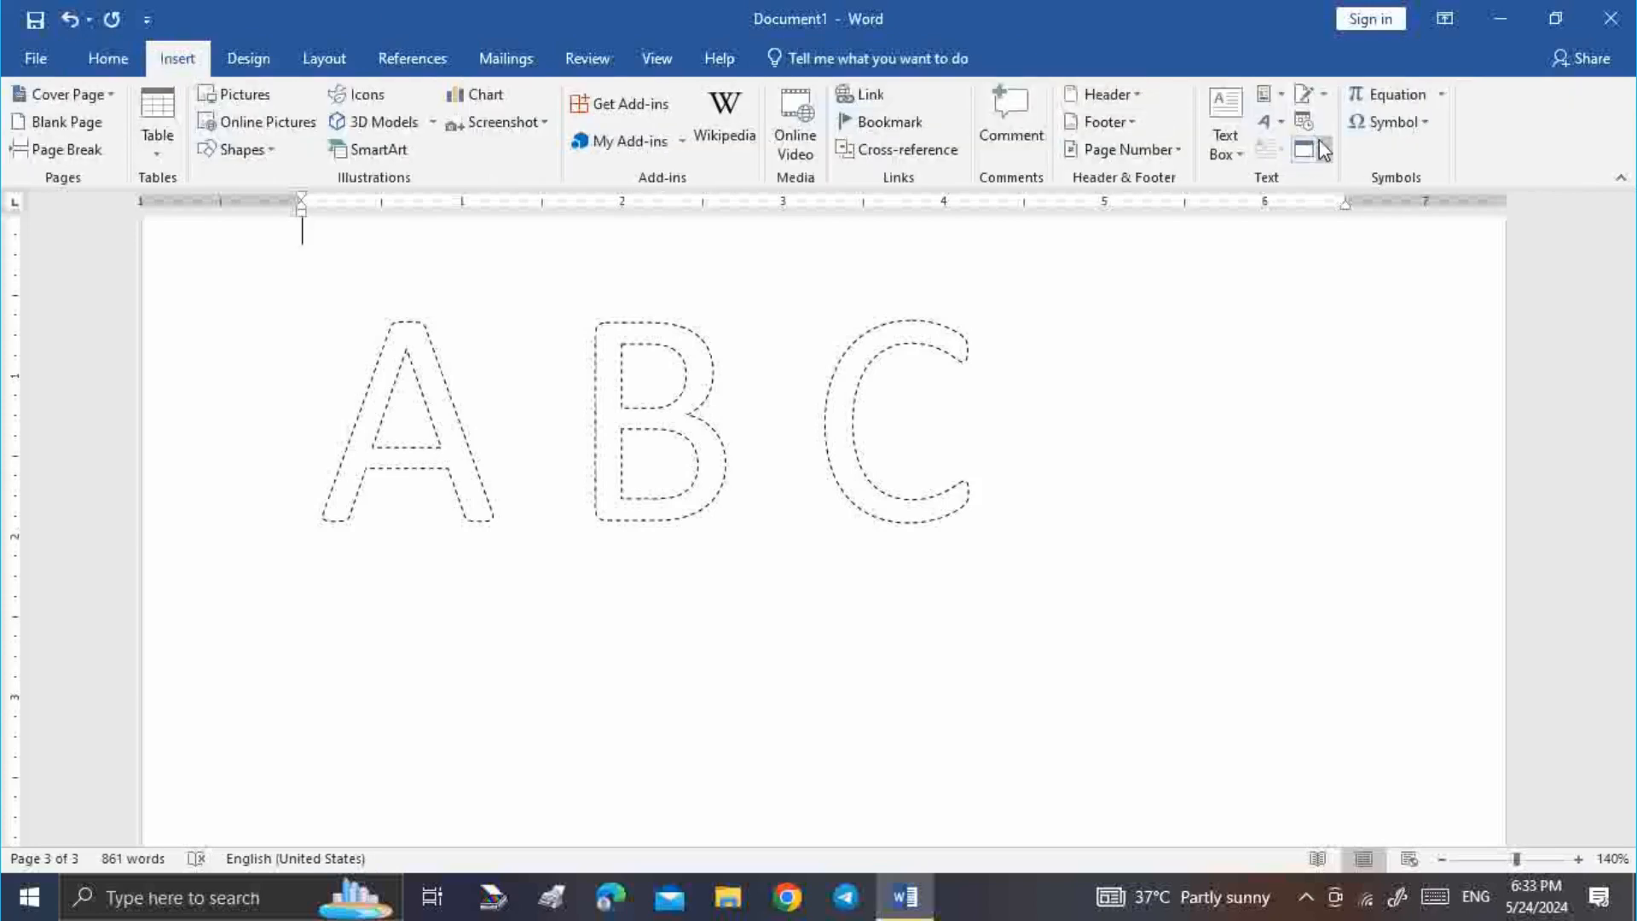
click(924, 413)
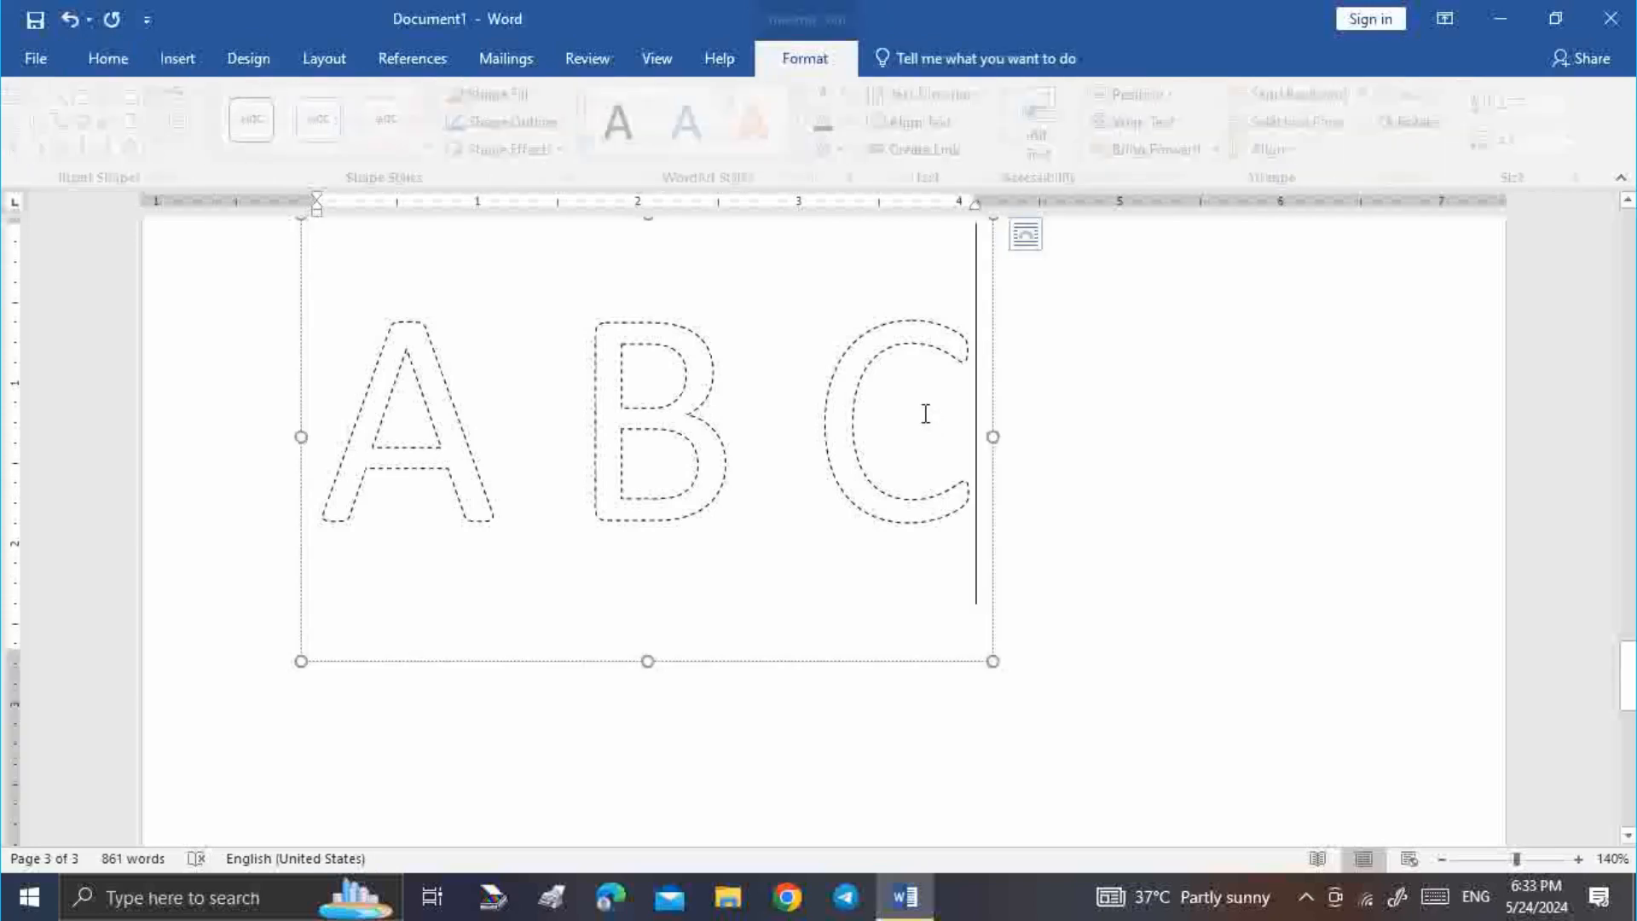
Give page 2's opening paragraph a three-line dropped capital T
scroll(955, 461, up, 5)
scroll(853, 482, up, 8)
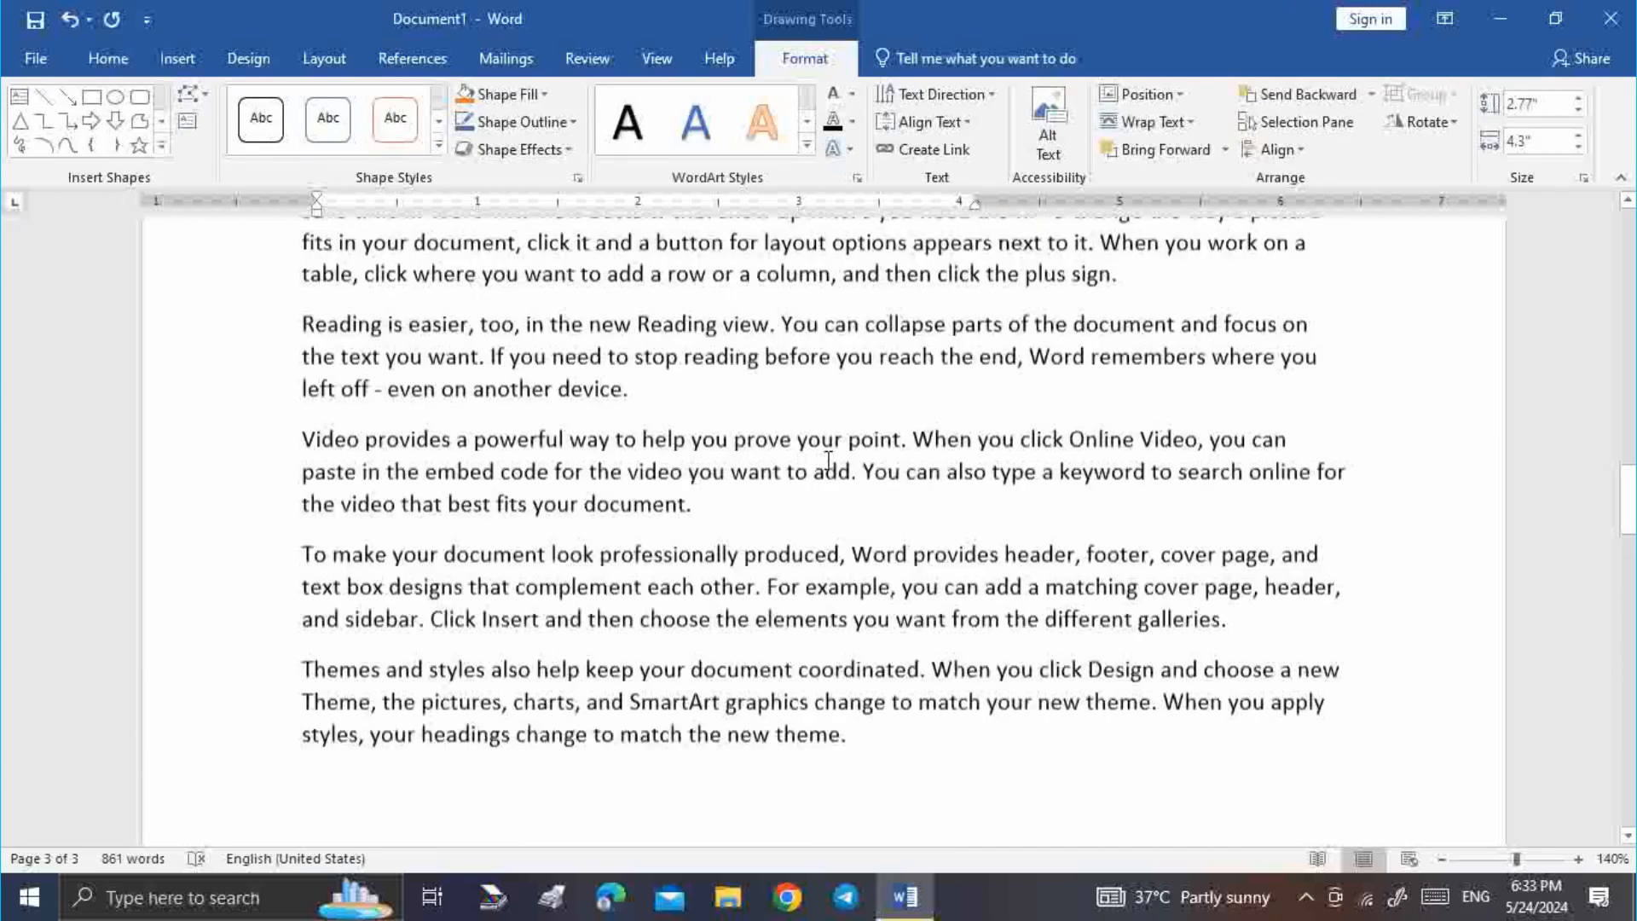
click(888, 514)
scroll(382, 488, up, 10)
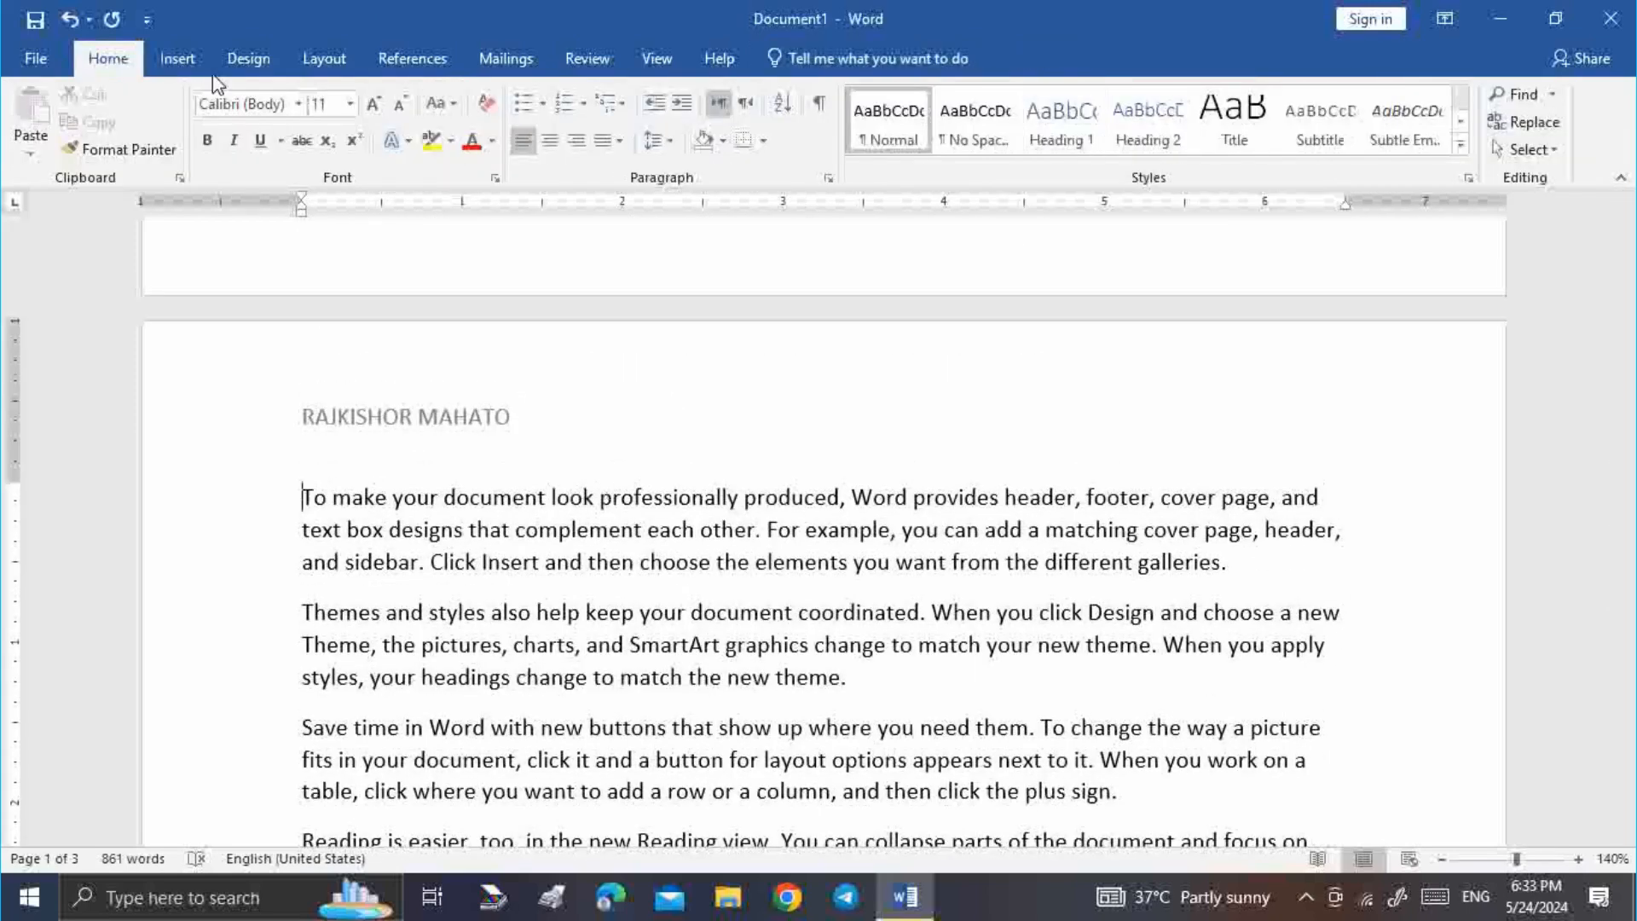
click(178, 58)
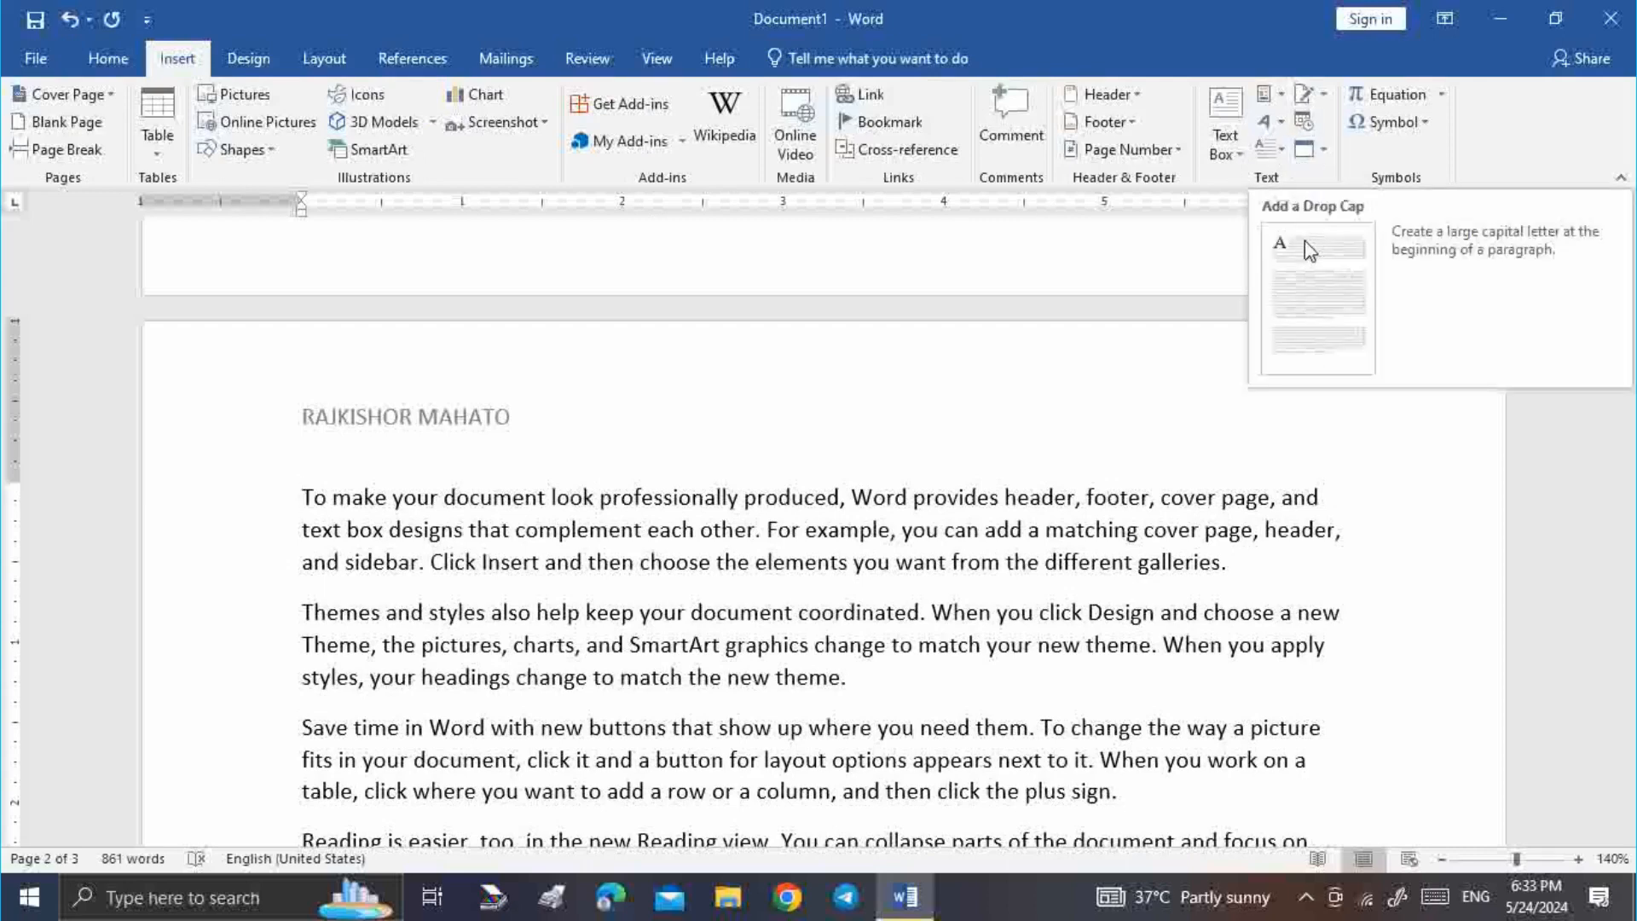
click(1275, 149)
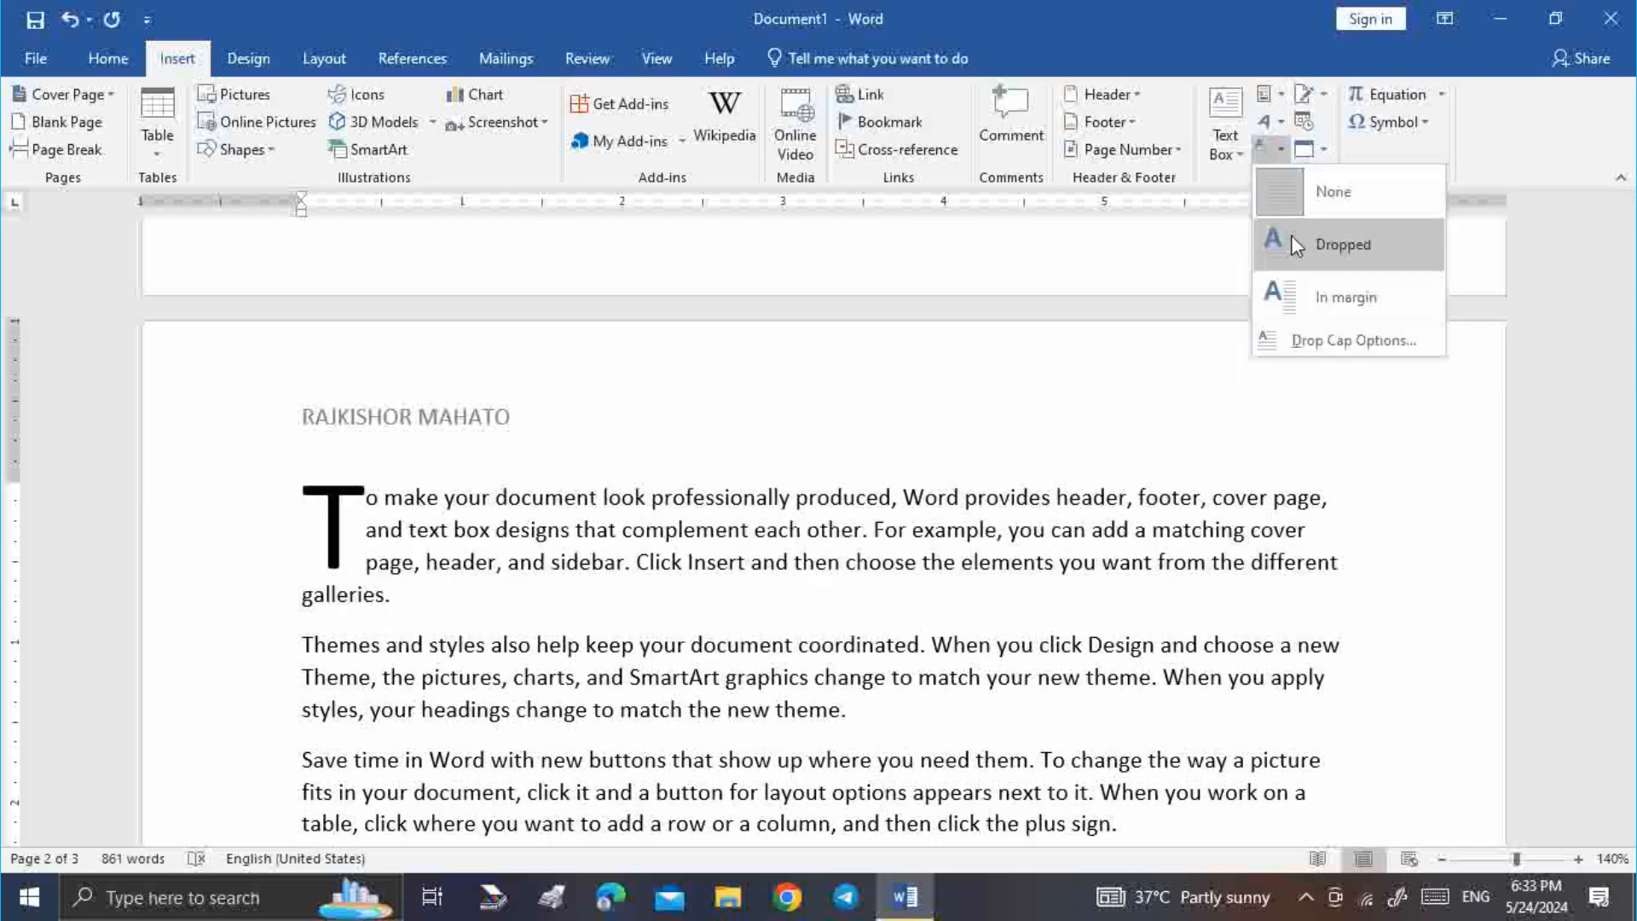
click(1291, 245)
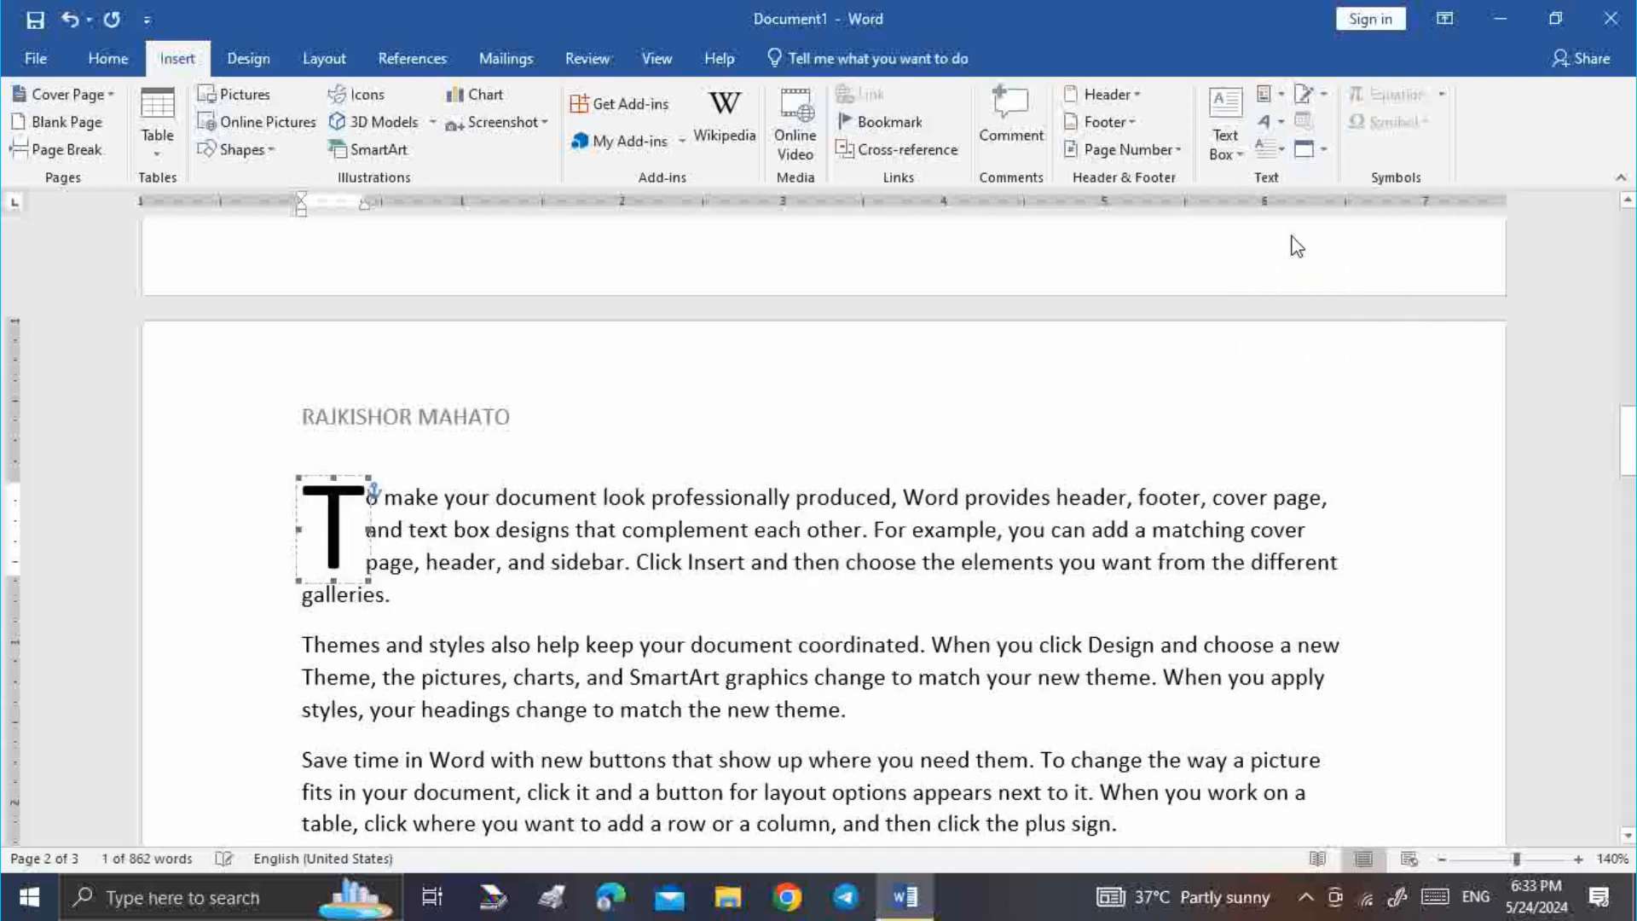
click(464, 566)
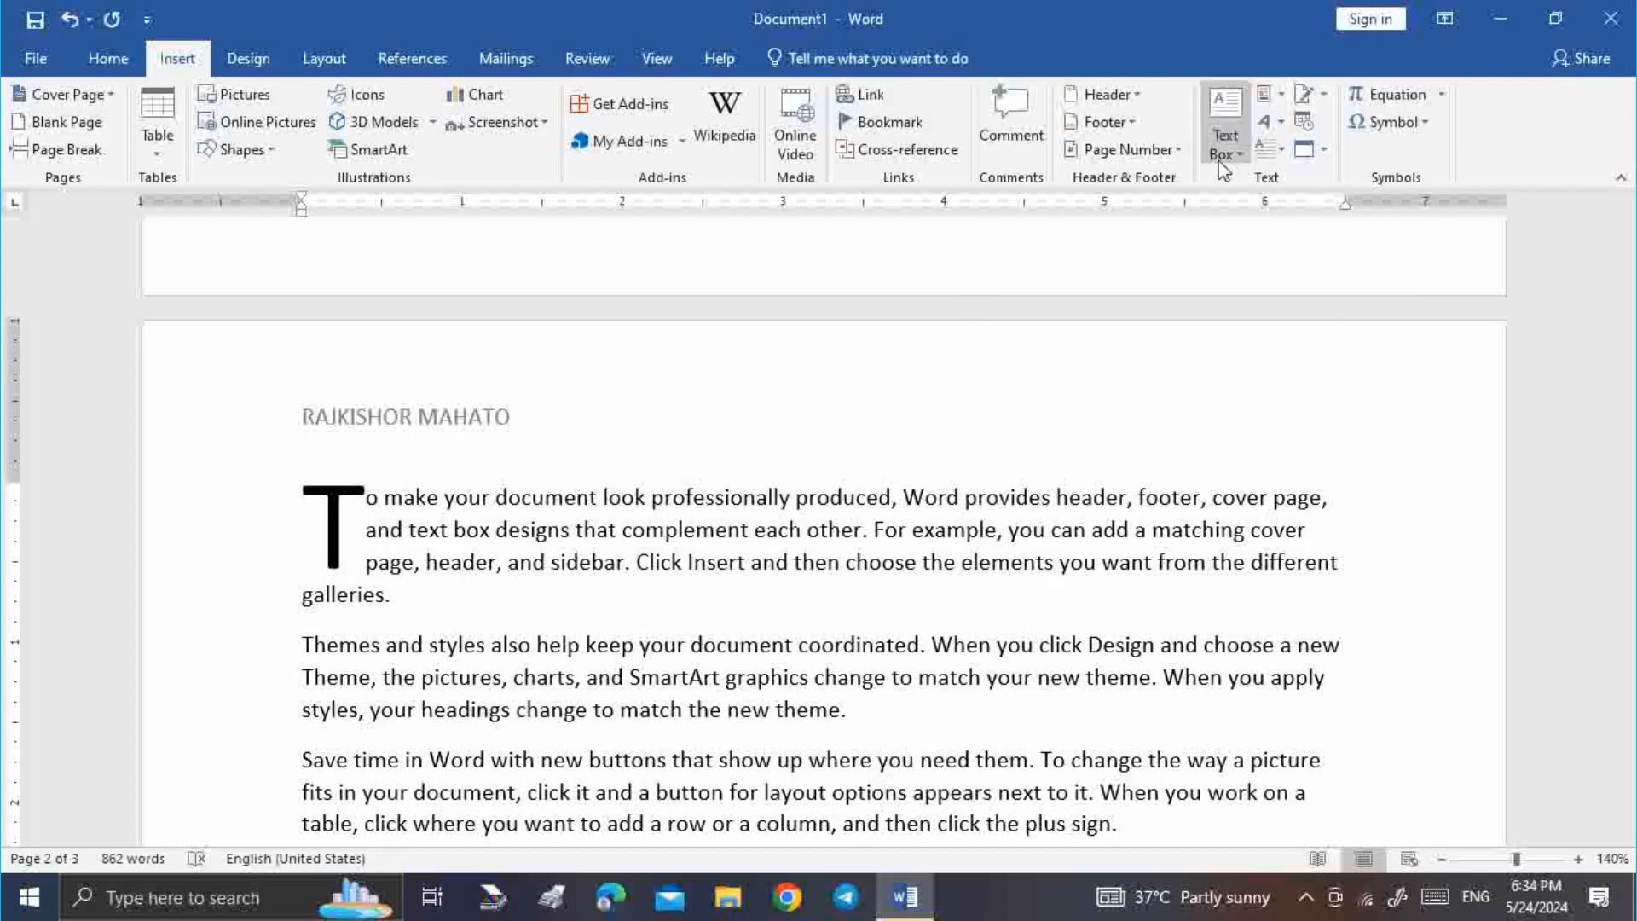
click(1270, 149)
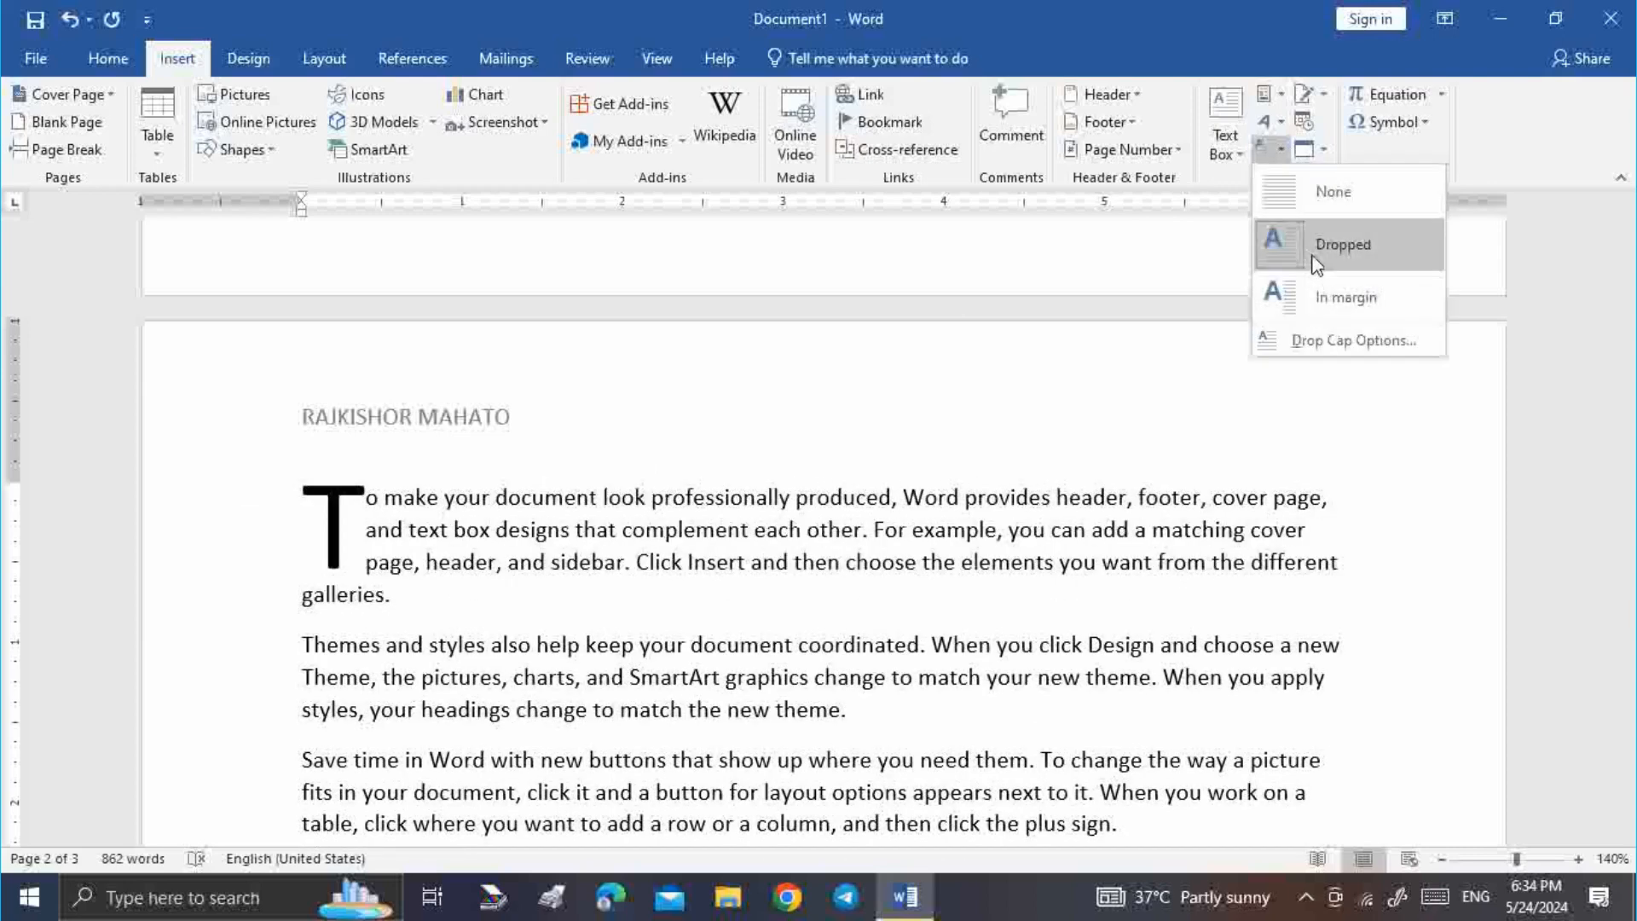
click(1319, 269)
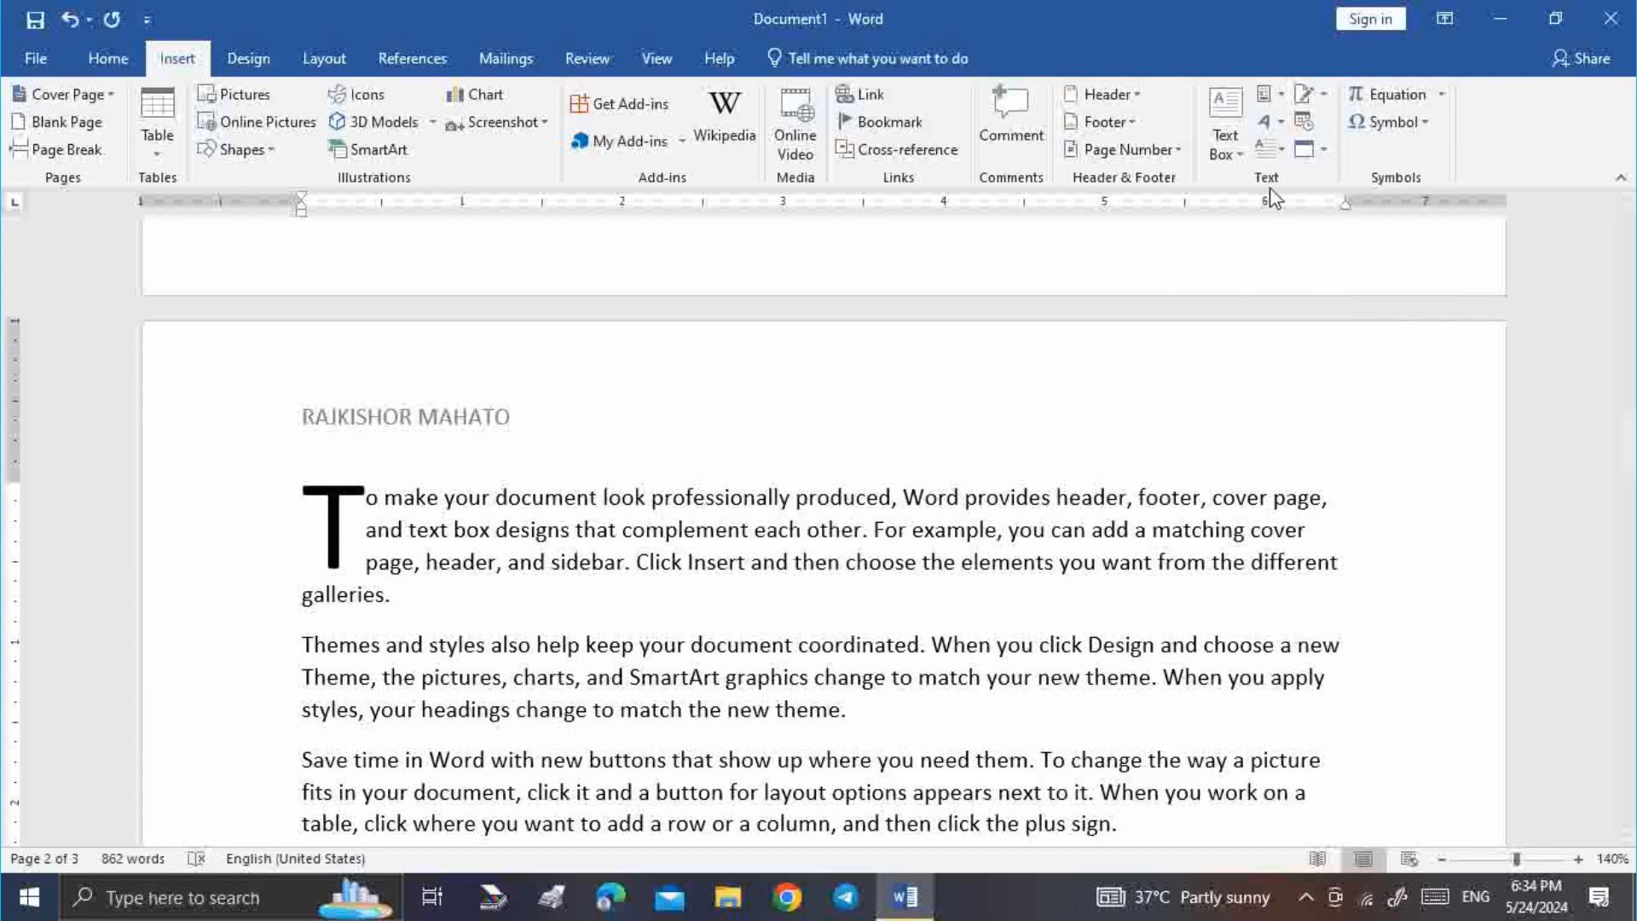
click(1323, 95)
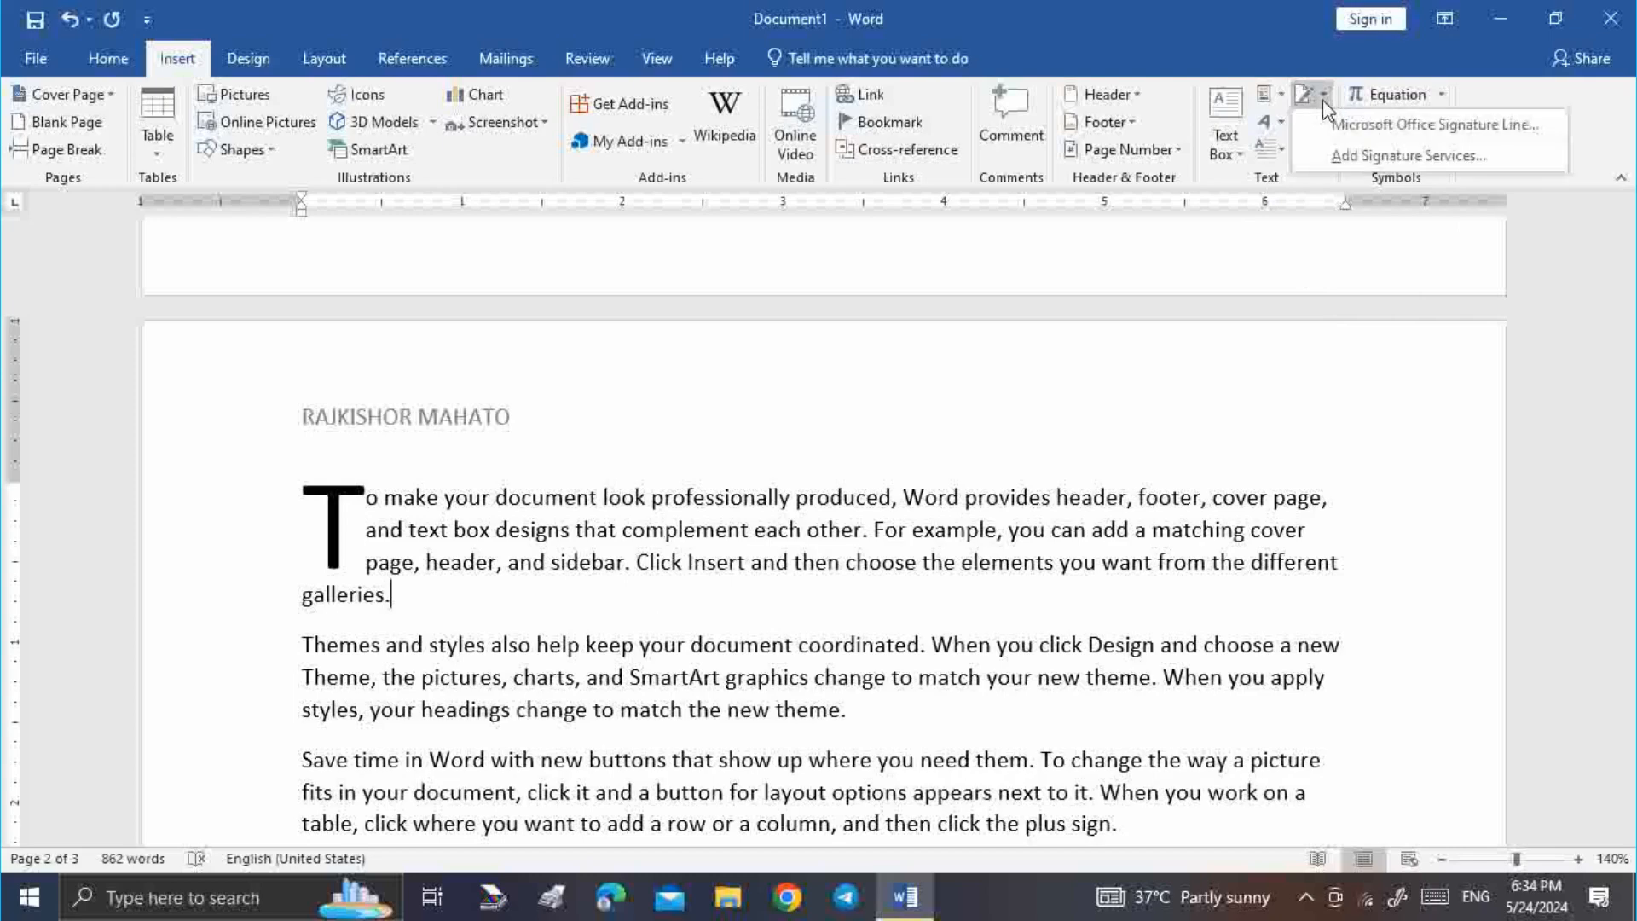
Insert a Microsoft Office signature line with the suggested signer below the 'the new theme.' paragraph
scroll(731, 682, down, 15)
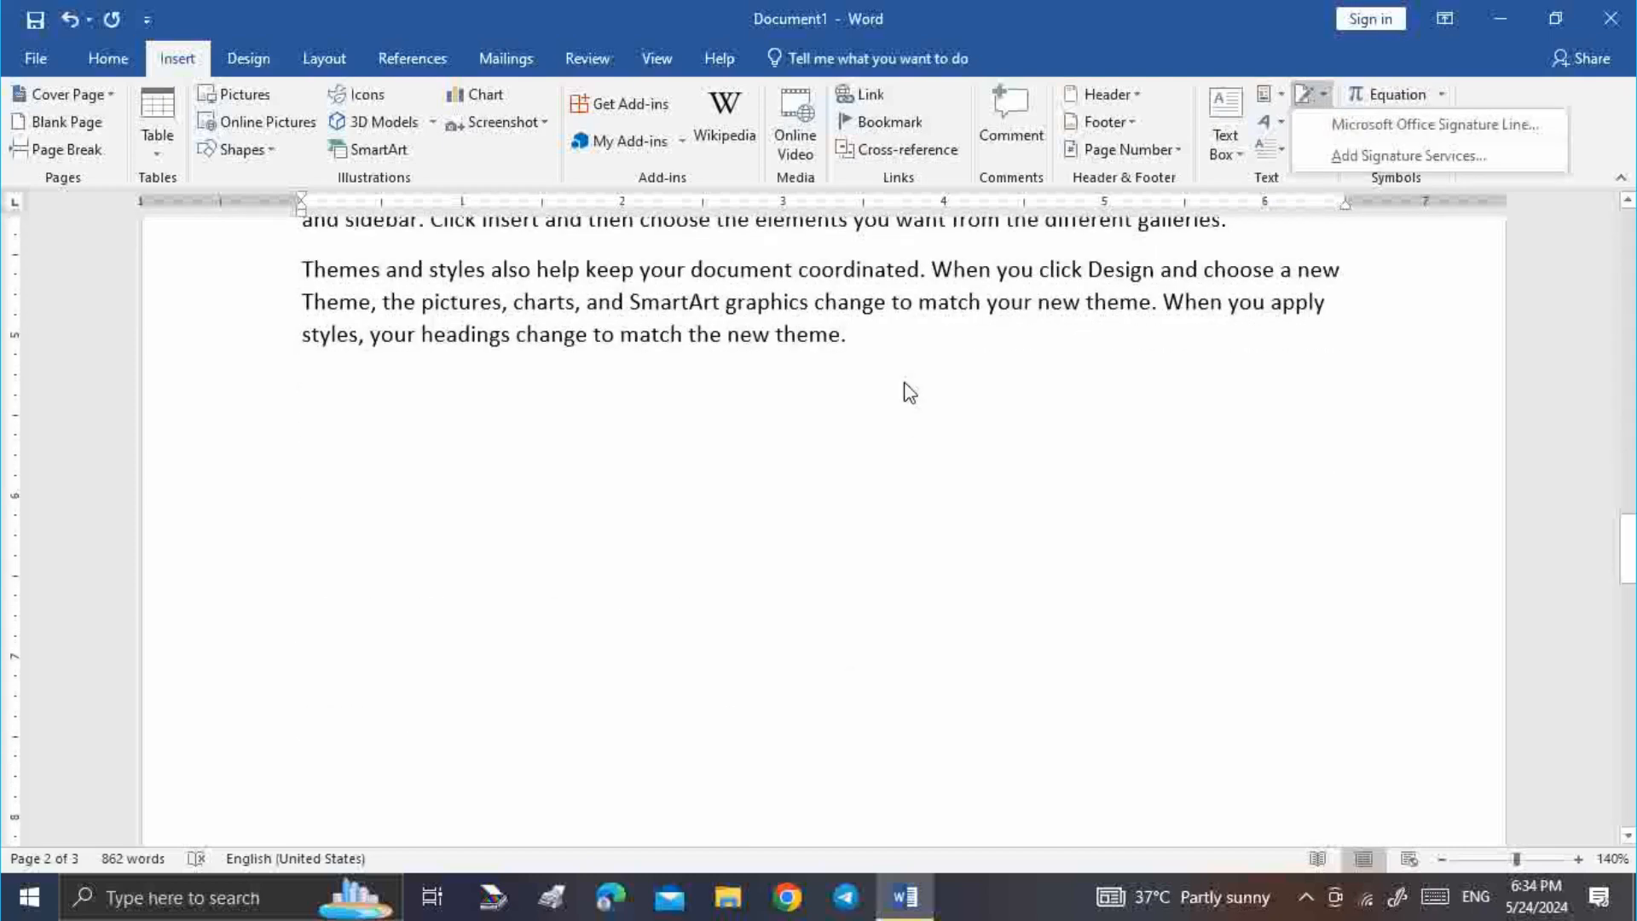
click(910, 392)
scroll(409, 409, up, 3)
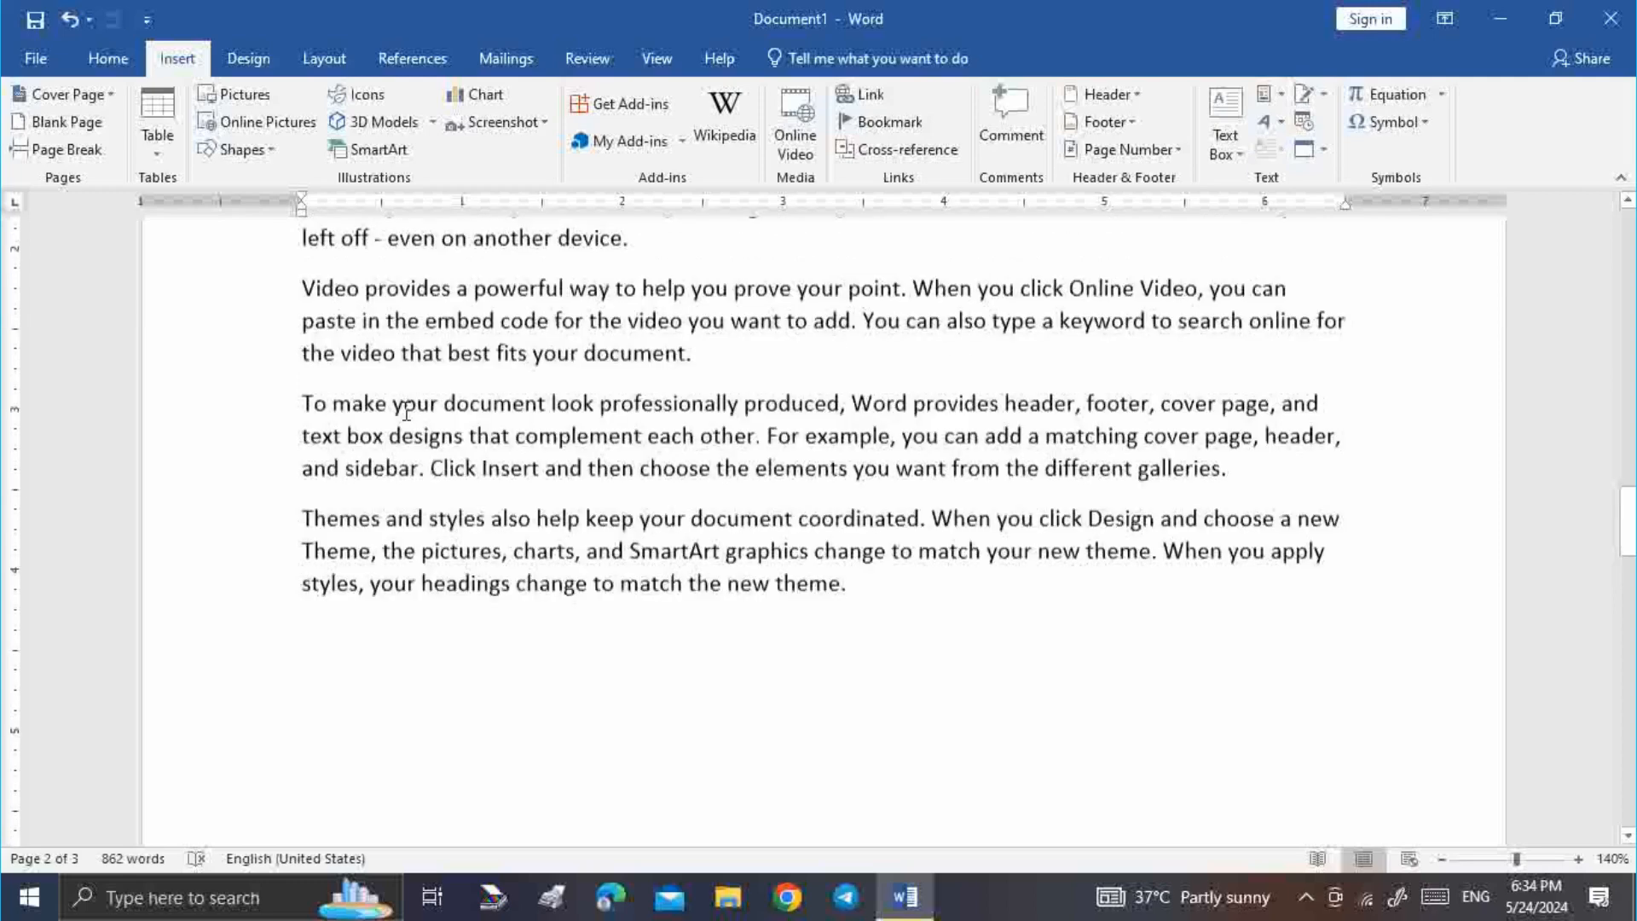
scroll(406, 413, up, 5)
click(1323, 93)
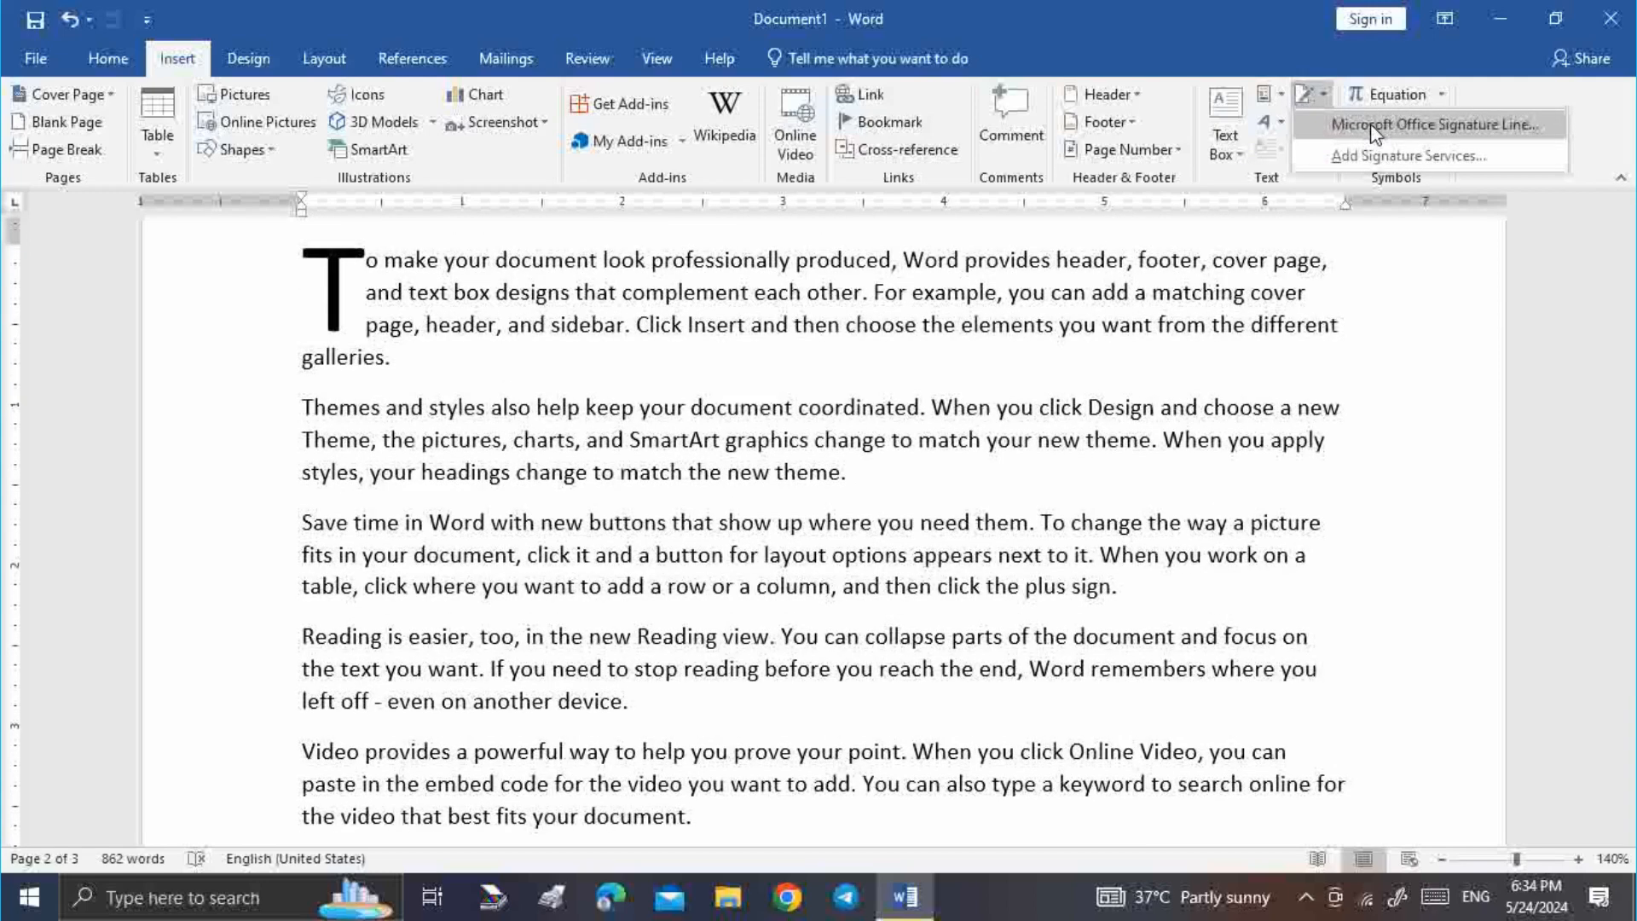
click(1373, 126)
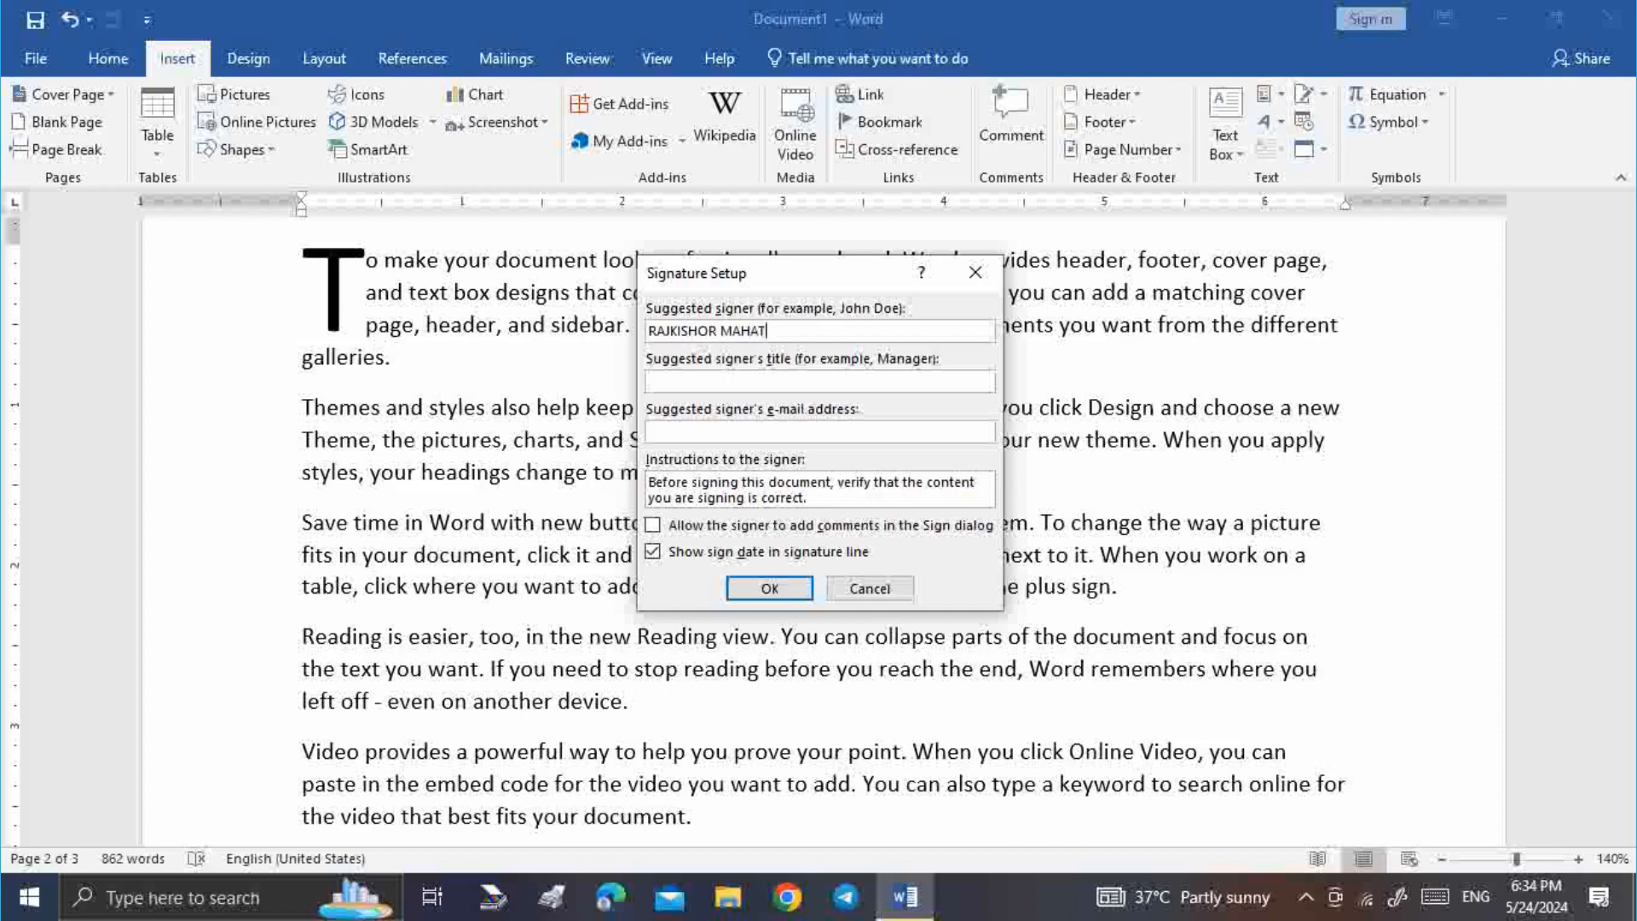
click(737, 378)
click(770, 588)
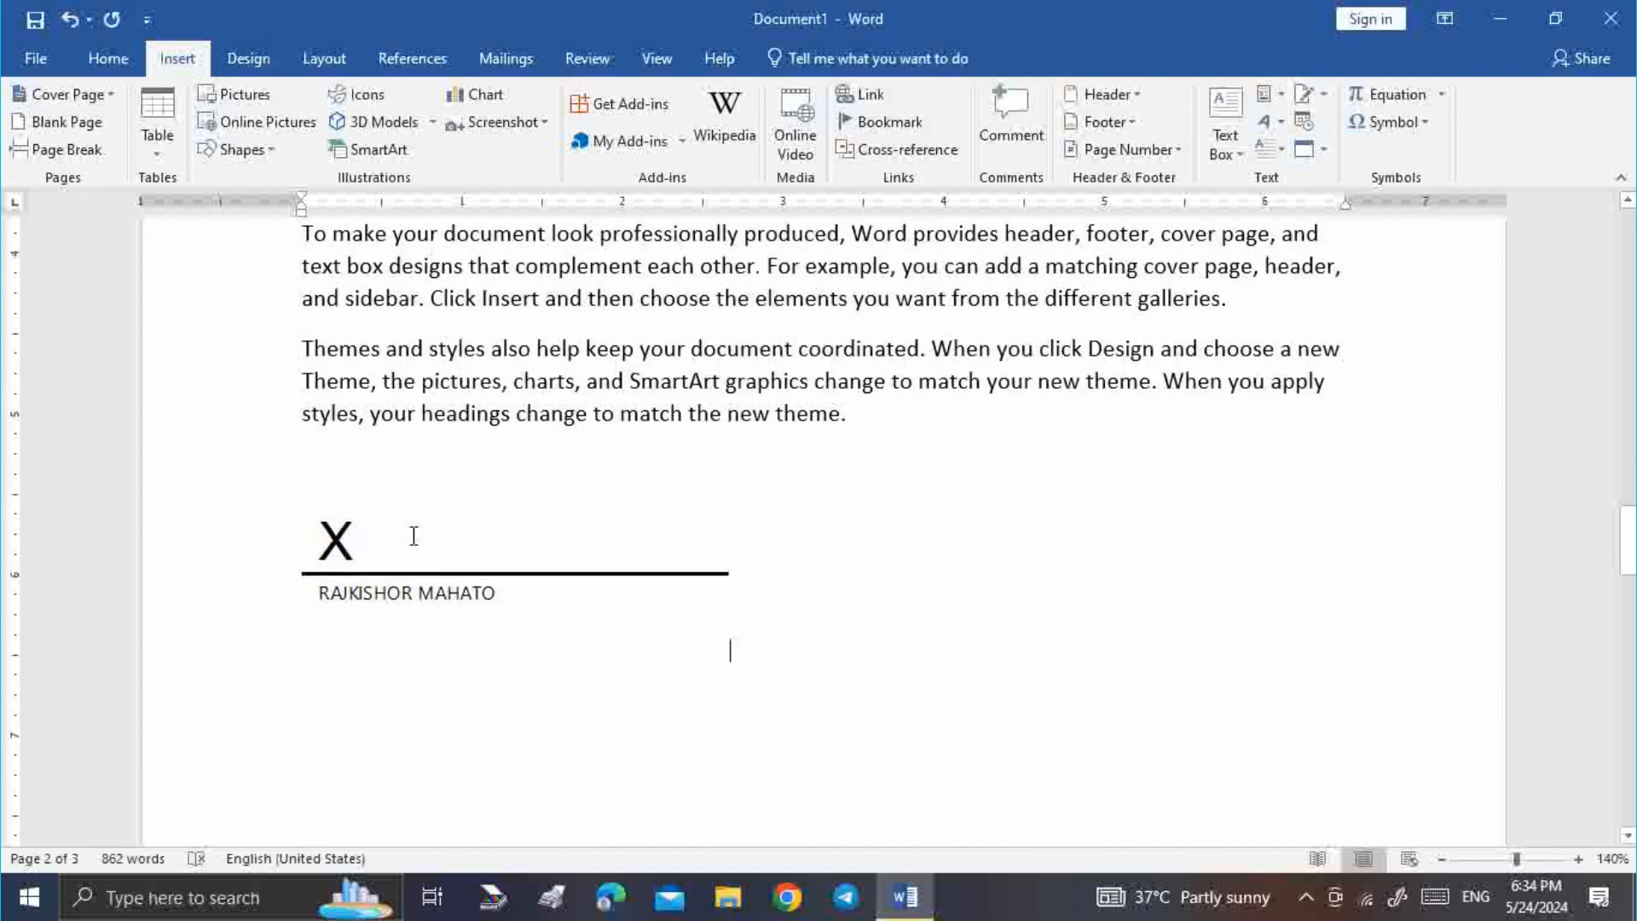
Place the insertion point on the line below the new signature line
click(467, 566)
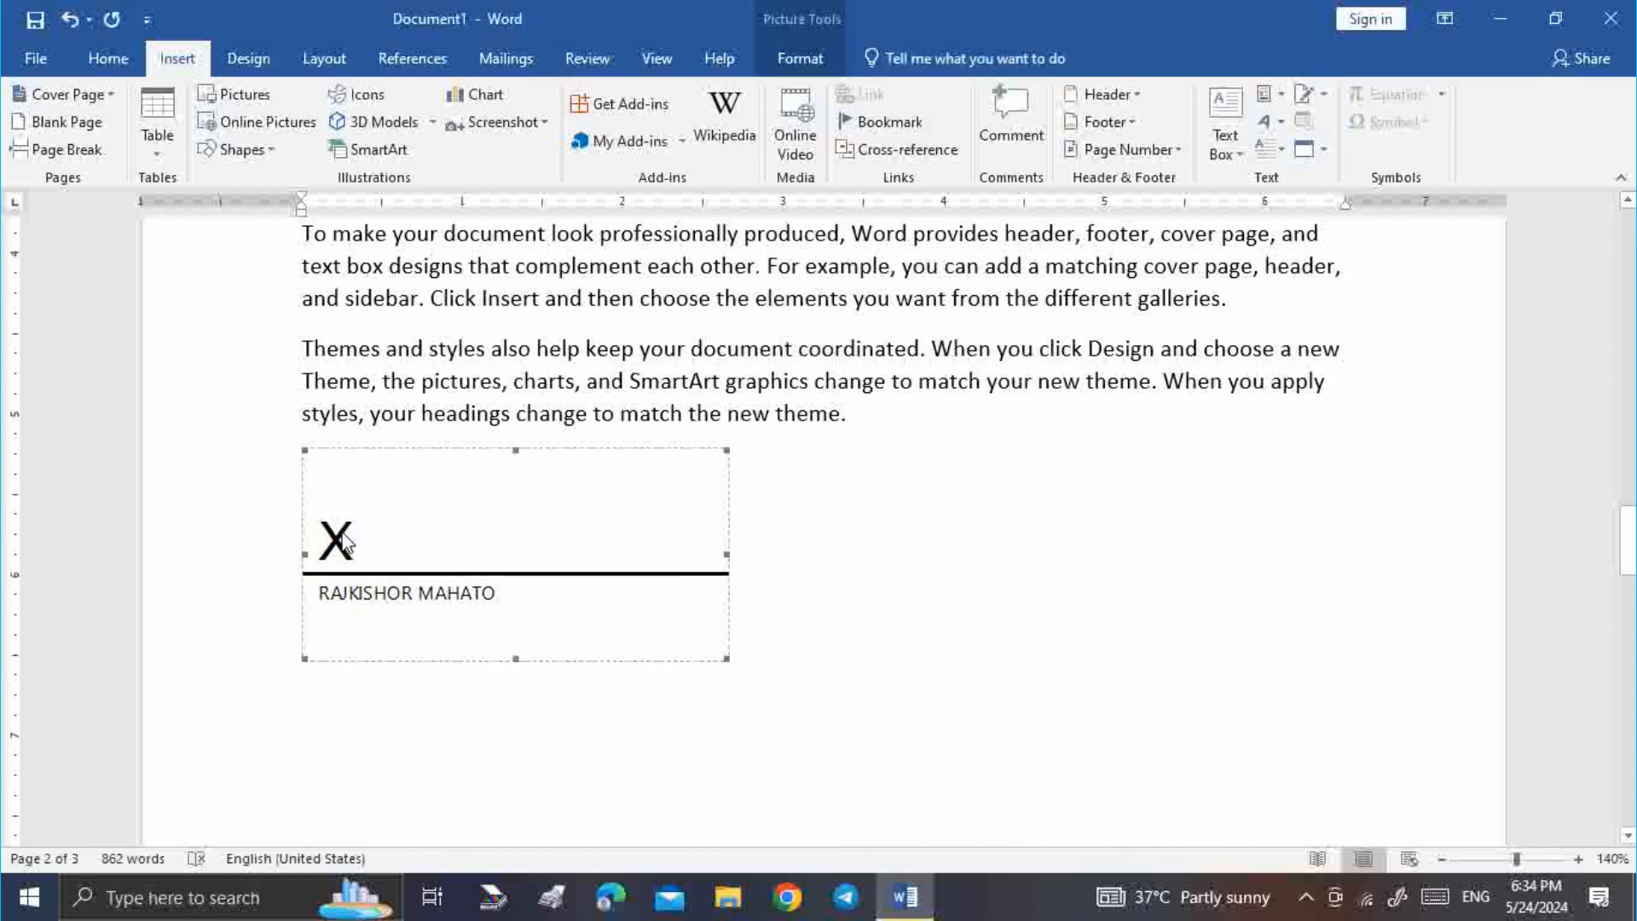
click(970, 604)
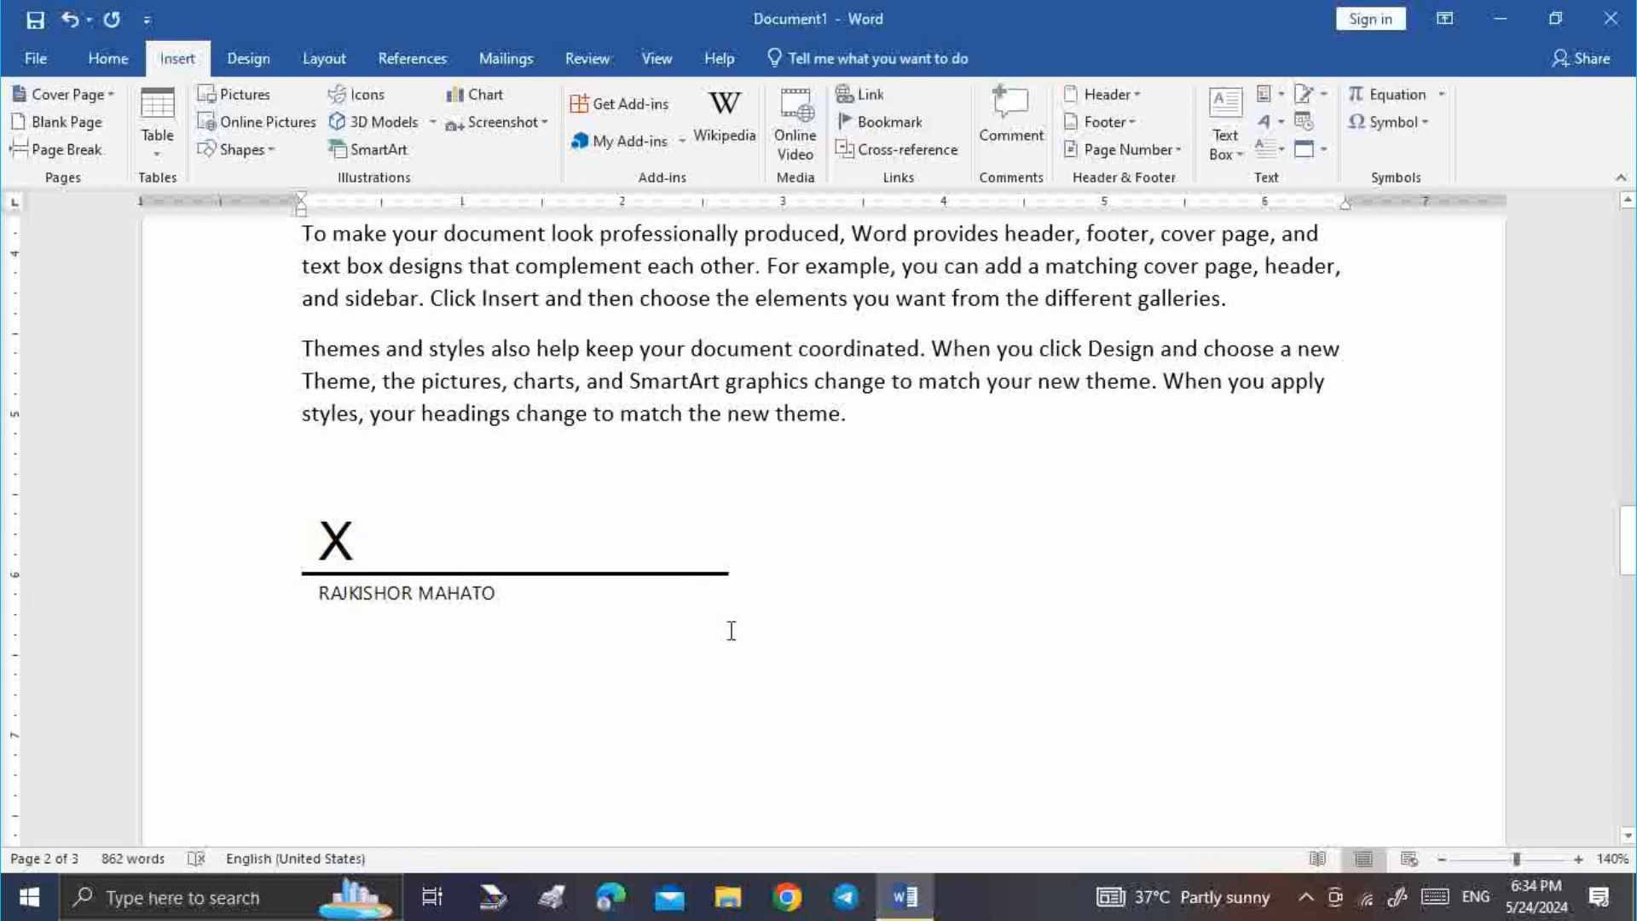
scroll(738, 587, up, 3)
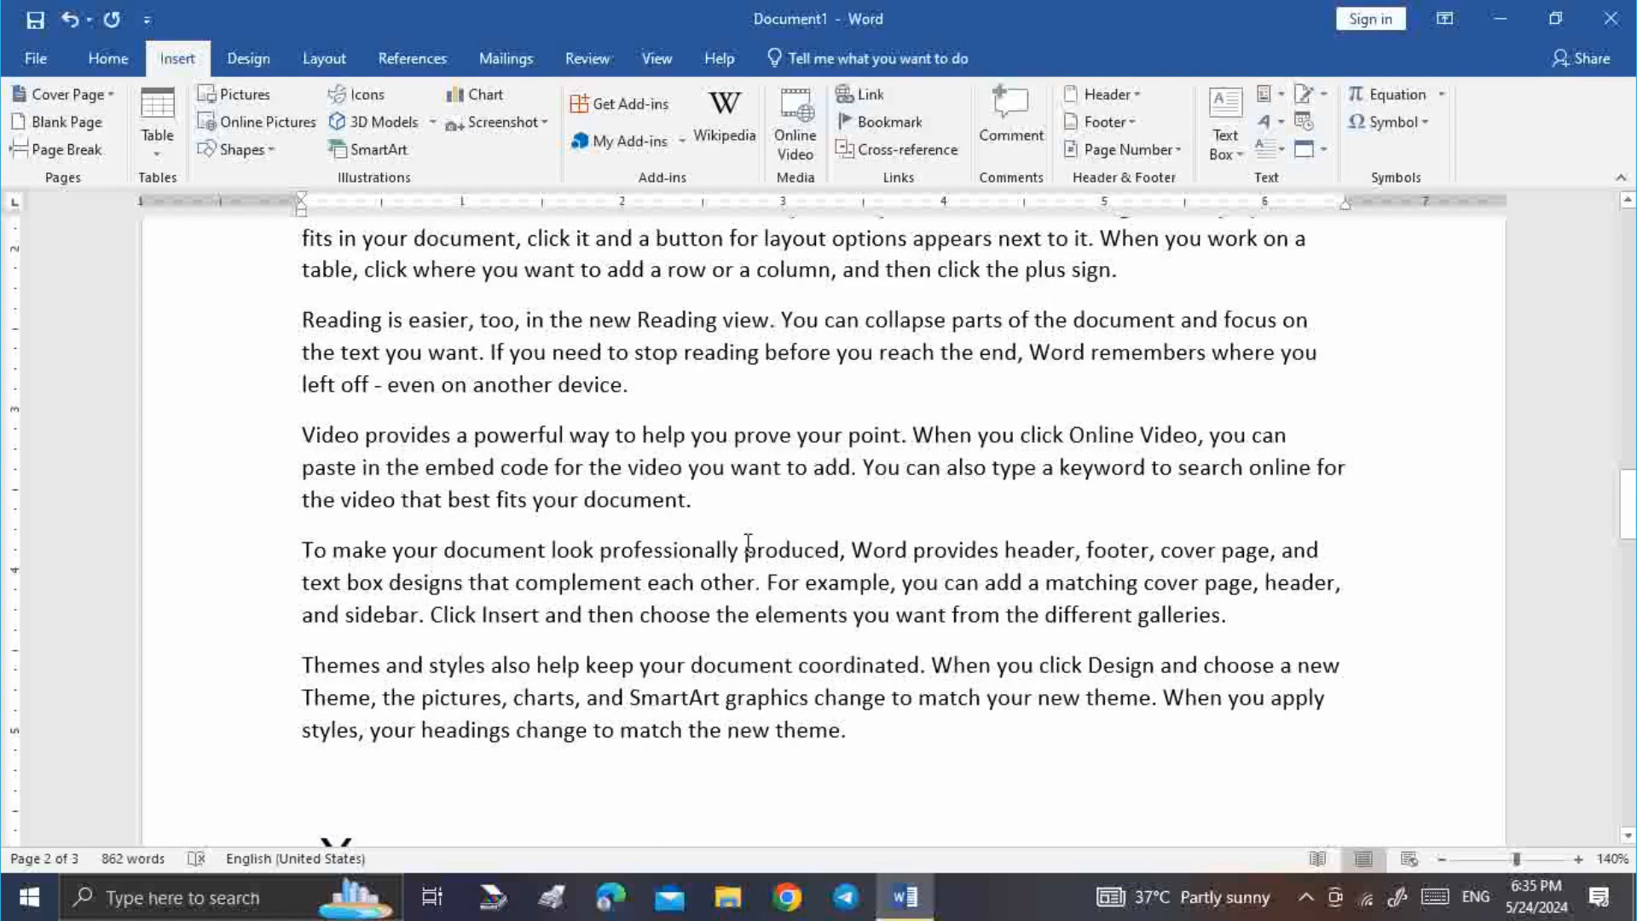
scroll(747, 543, up, 4)
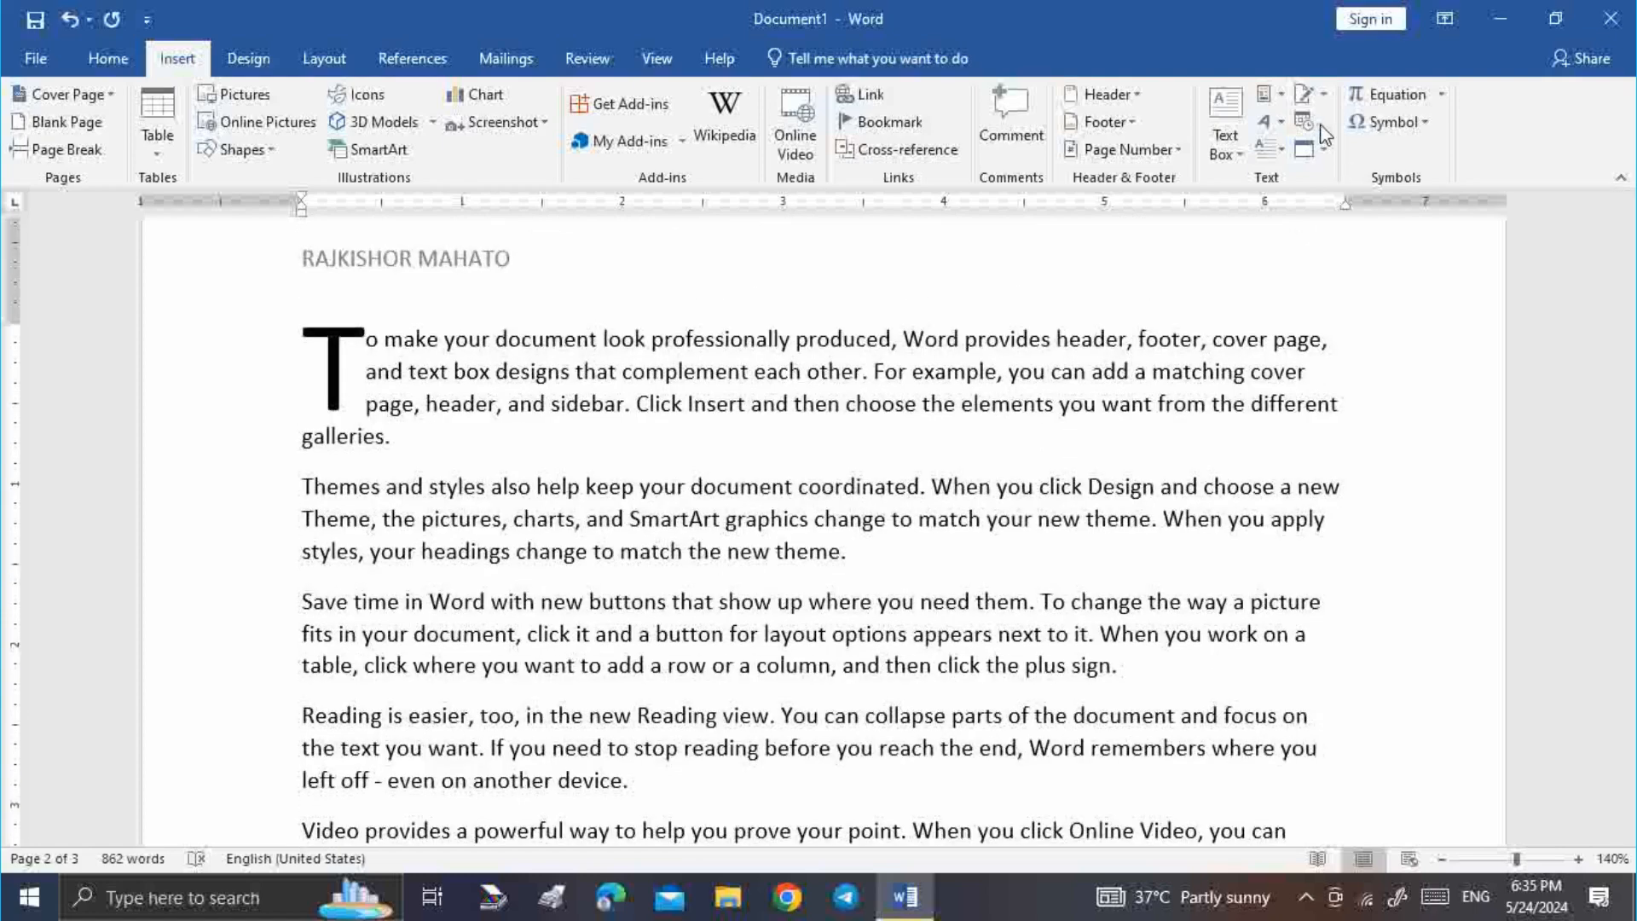
Insert today's date in yyyy-mm-dd format as 2024-05-24
click(1310, 124)
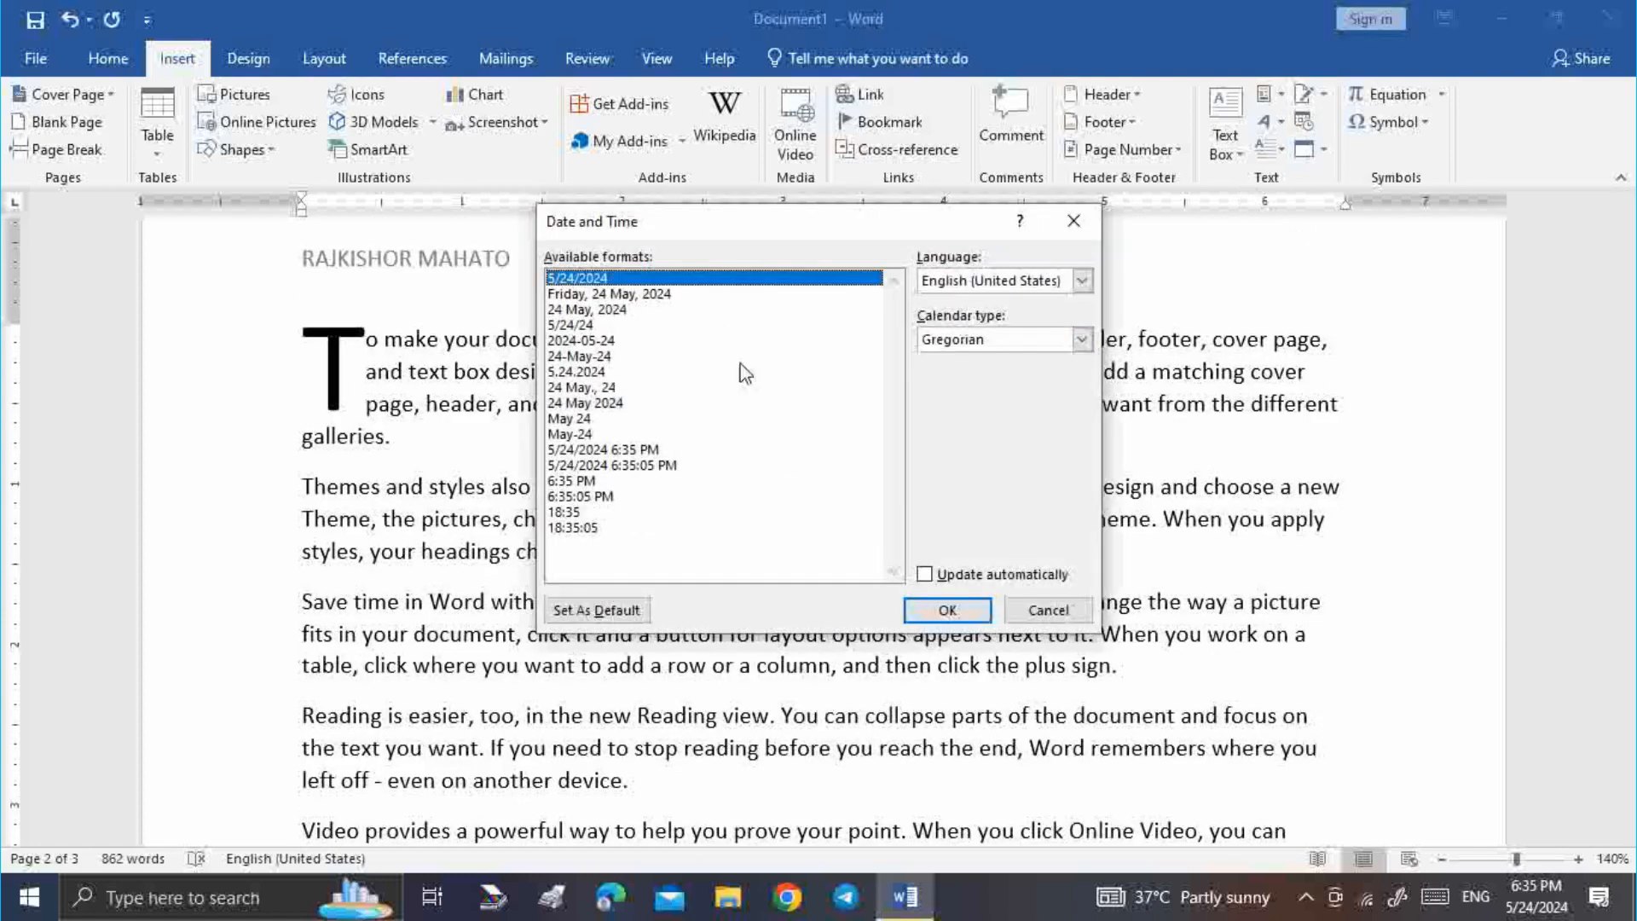
click(628, 340)
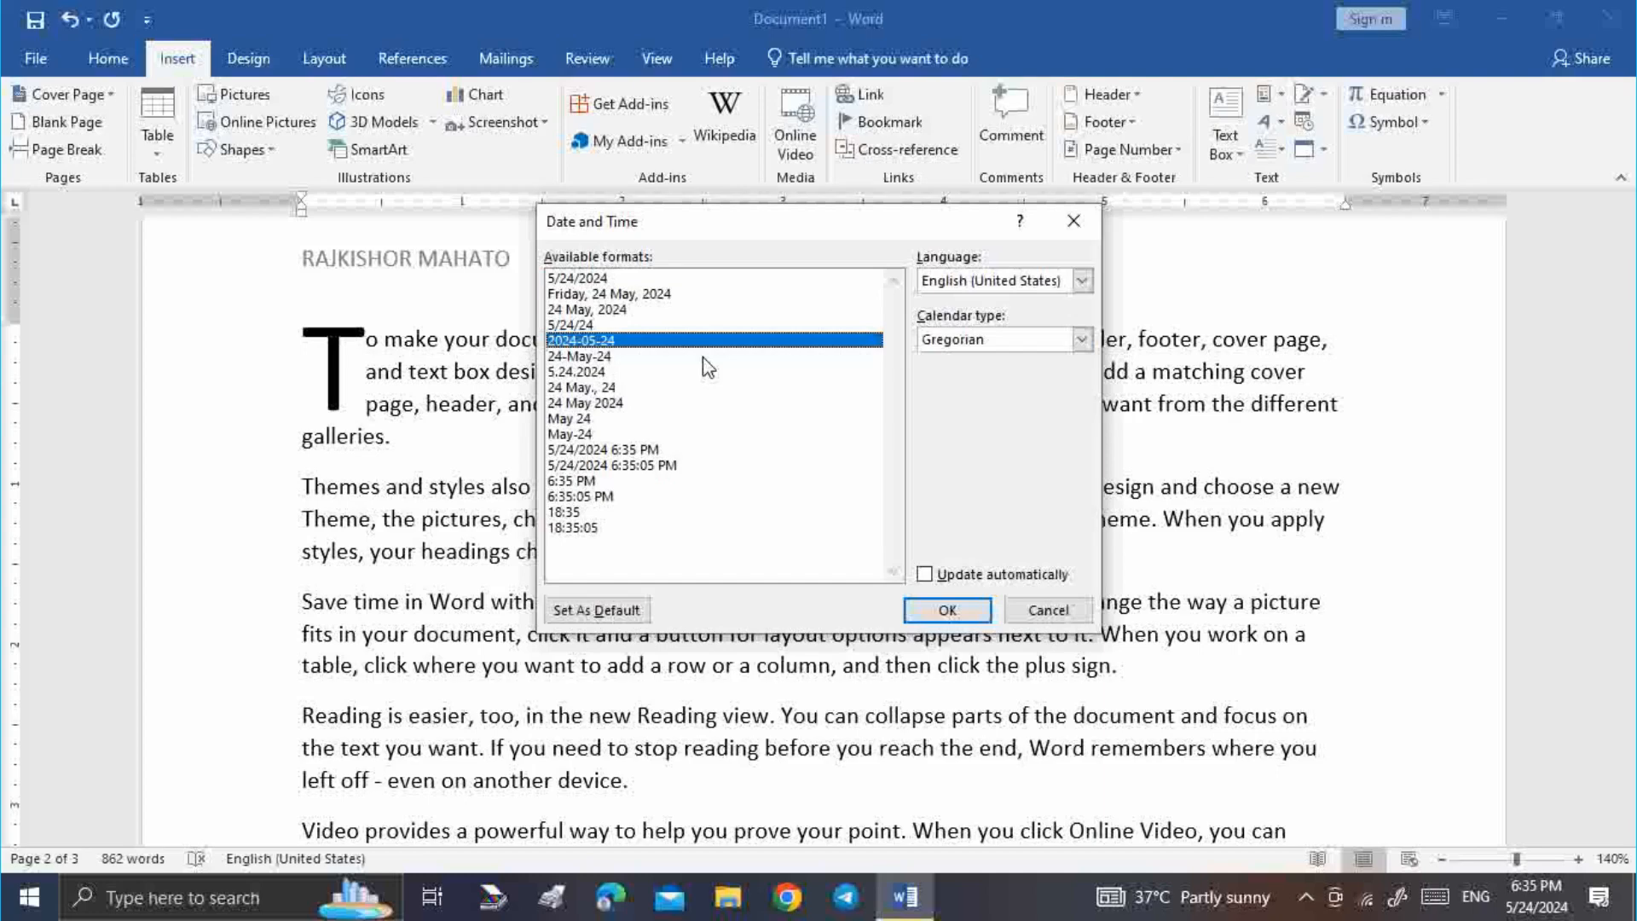
click(947, 610)
scroll(853, 700, down, 10)
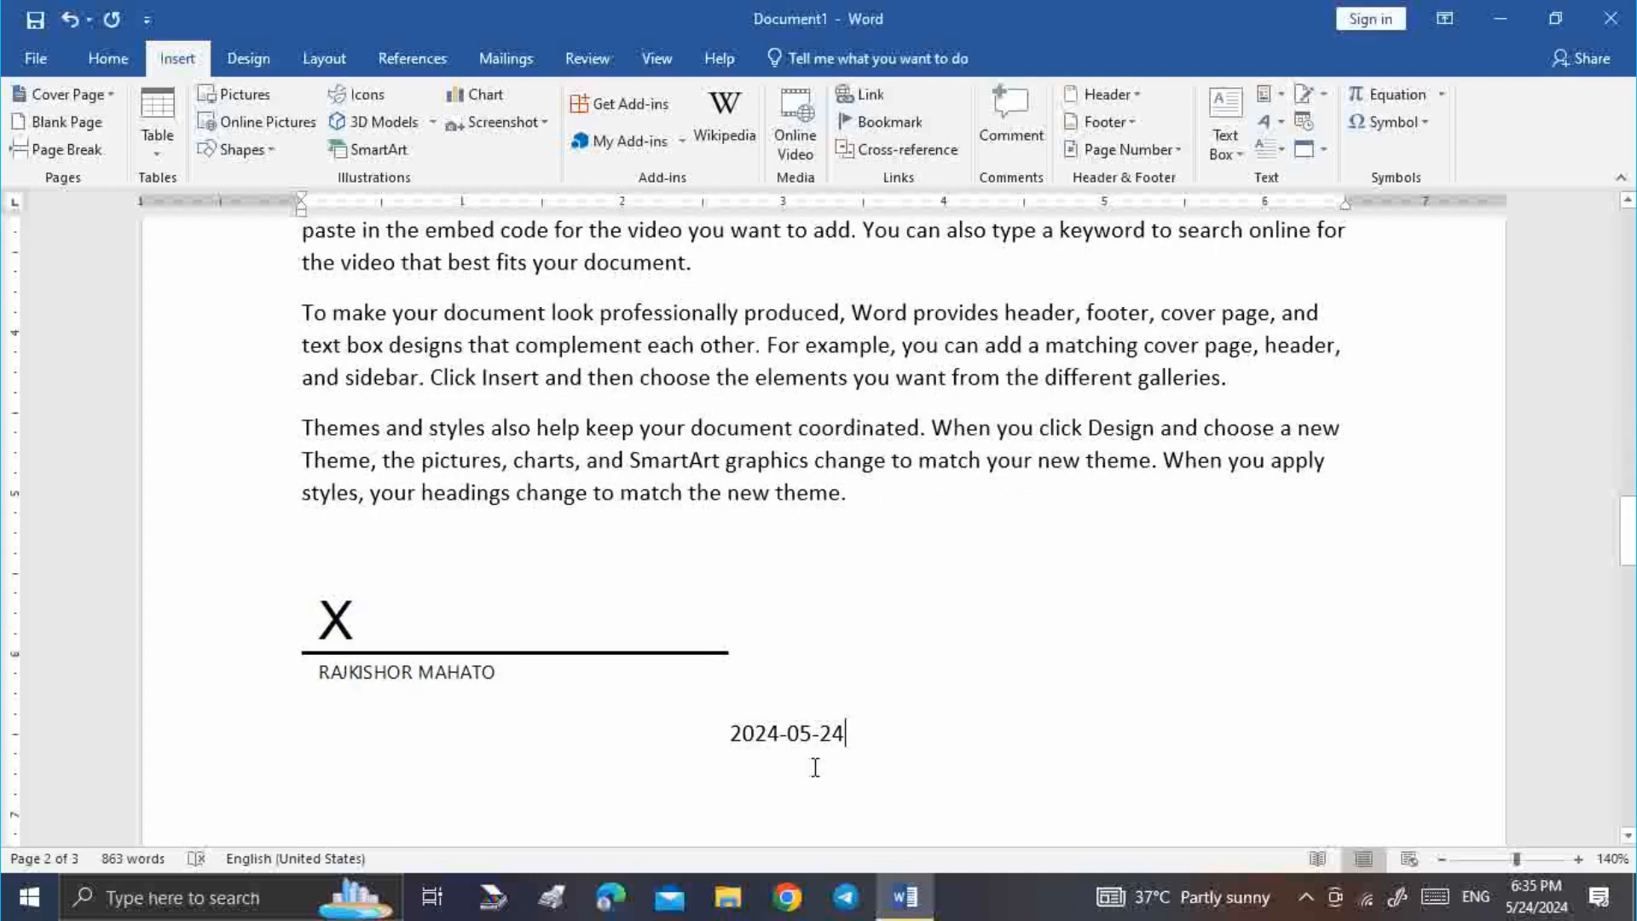
scroll(870, 640, up, 5)
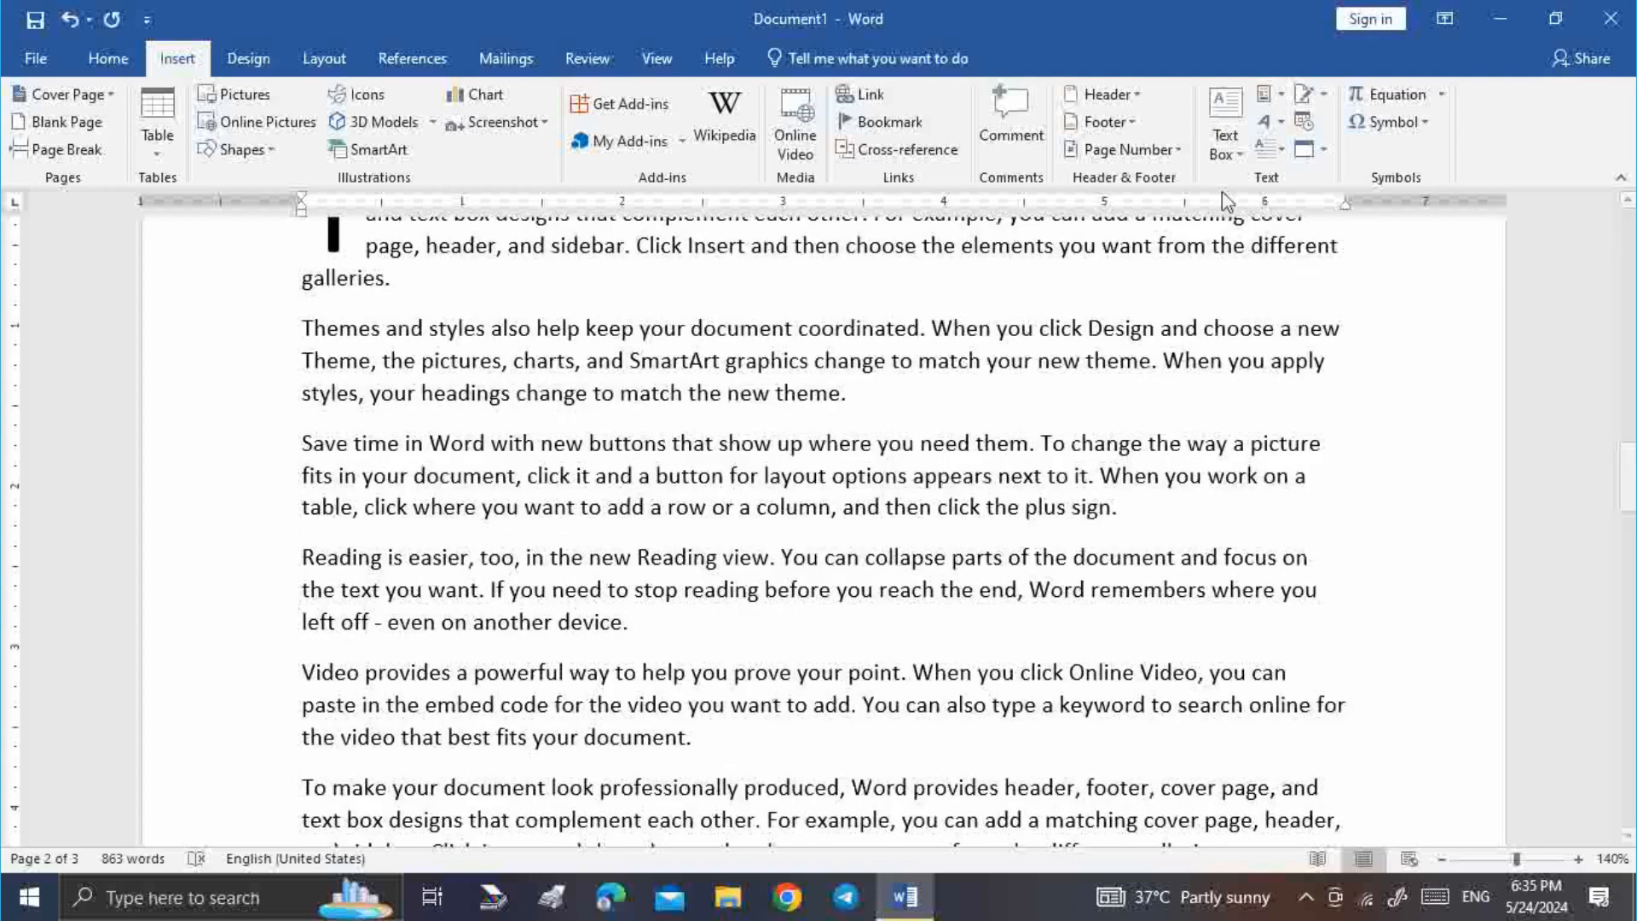
Insert the date with time, 5/24/2024 6:35:17 PM, right after it
click(1305, 121)
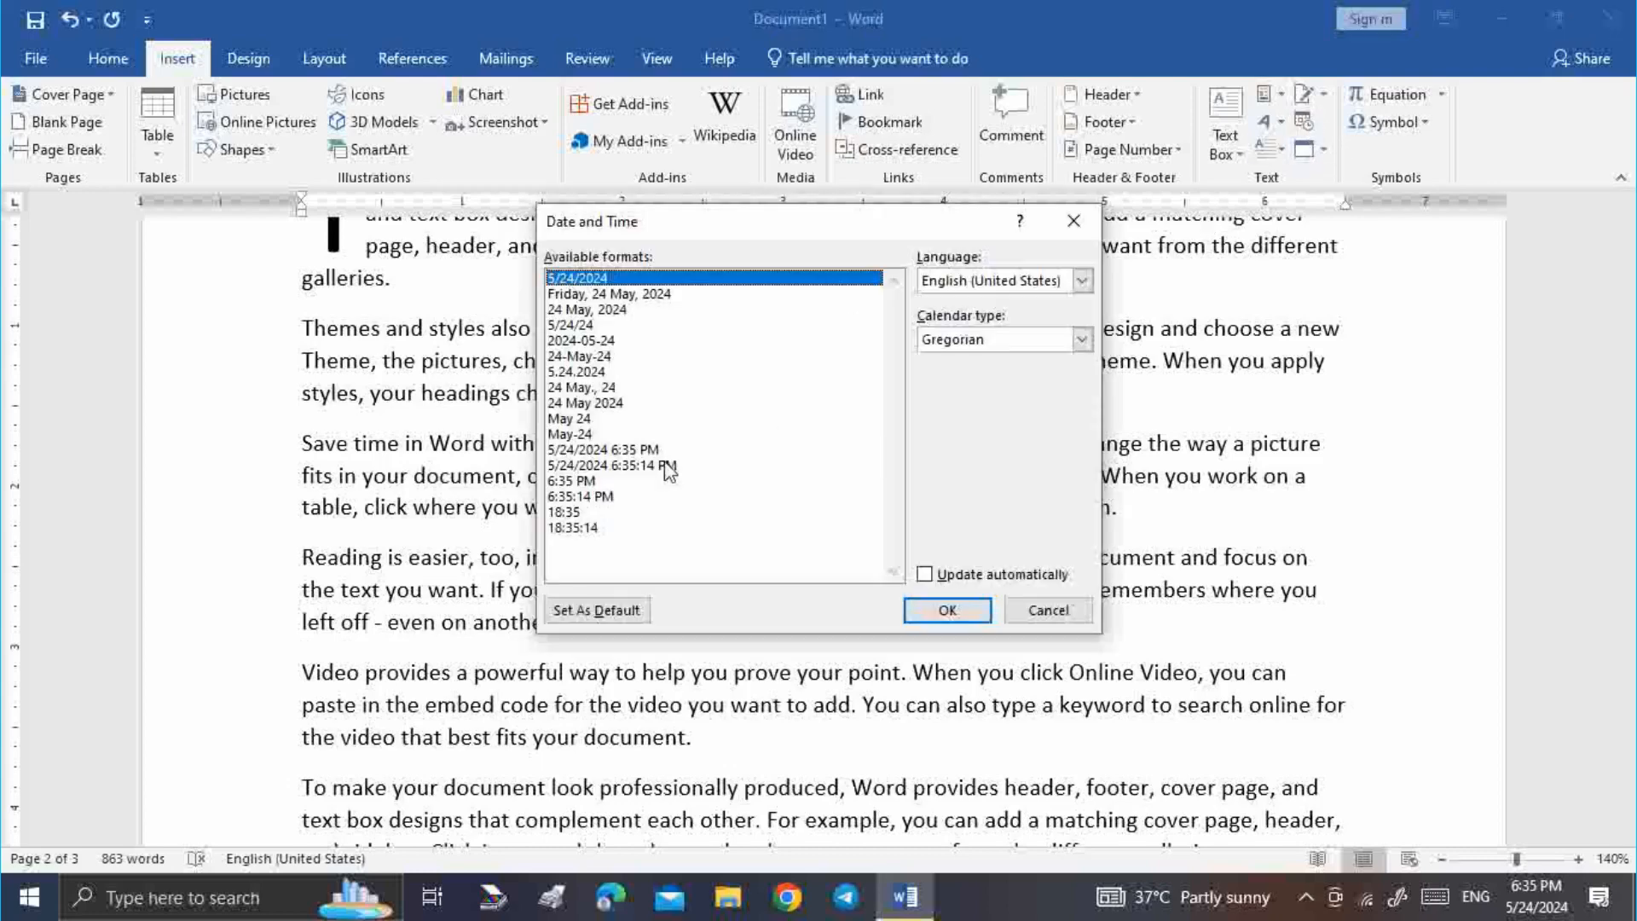
click(669, 466)
click(930, 611)
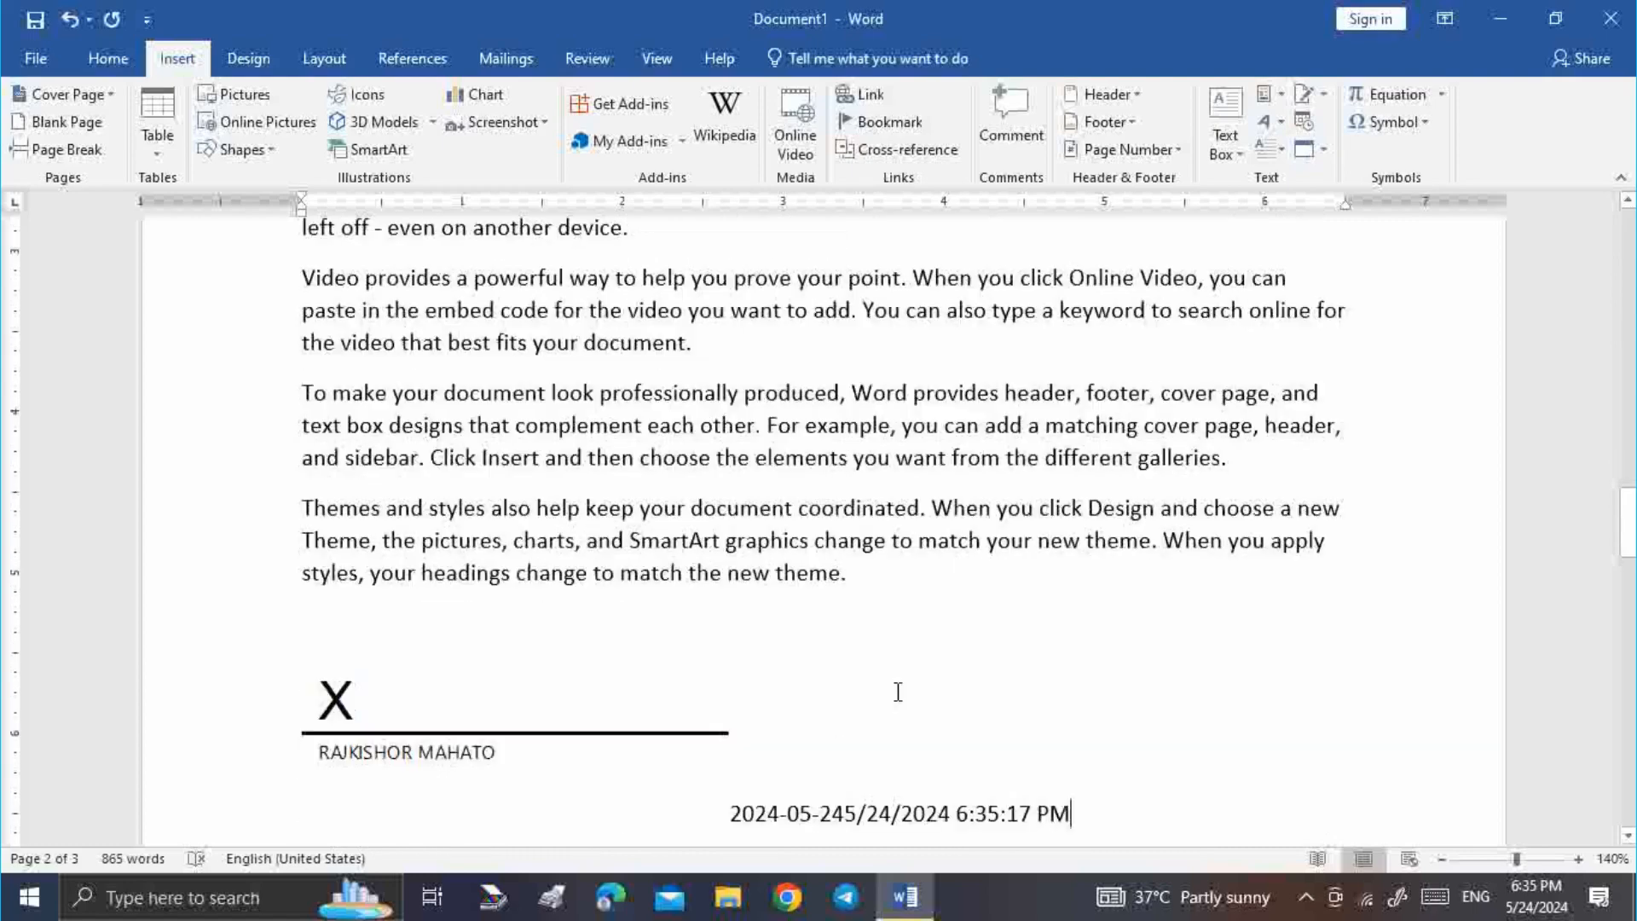
scroll(898, 692, down, 3)
scroll(1015, 449, up, 4)
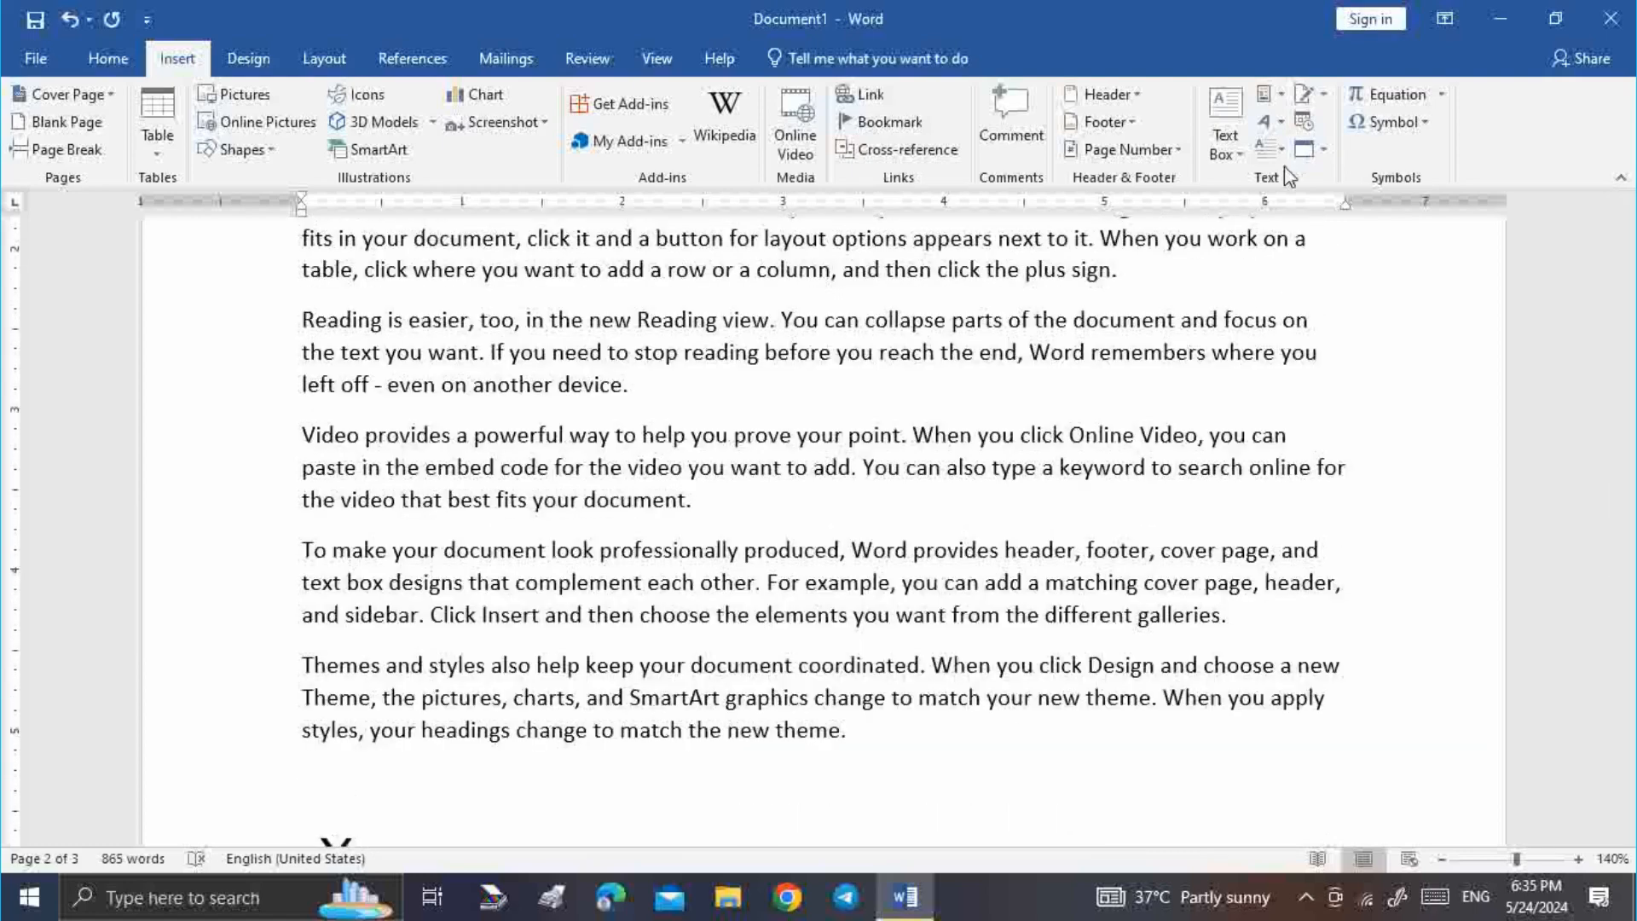
Scroll to page 3 and delete the dashed-outline A B C WordArt drawing
click(1322, 149)
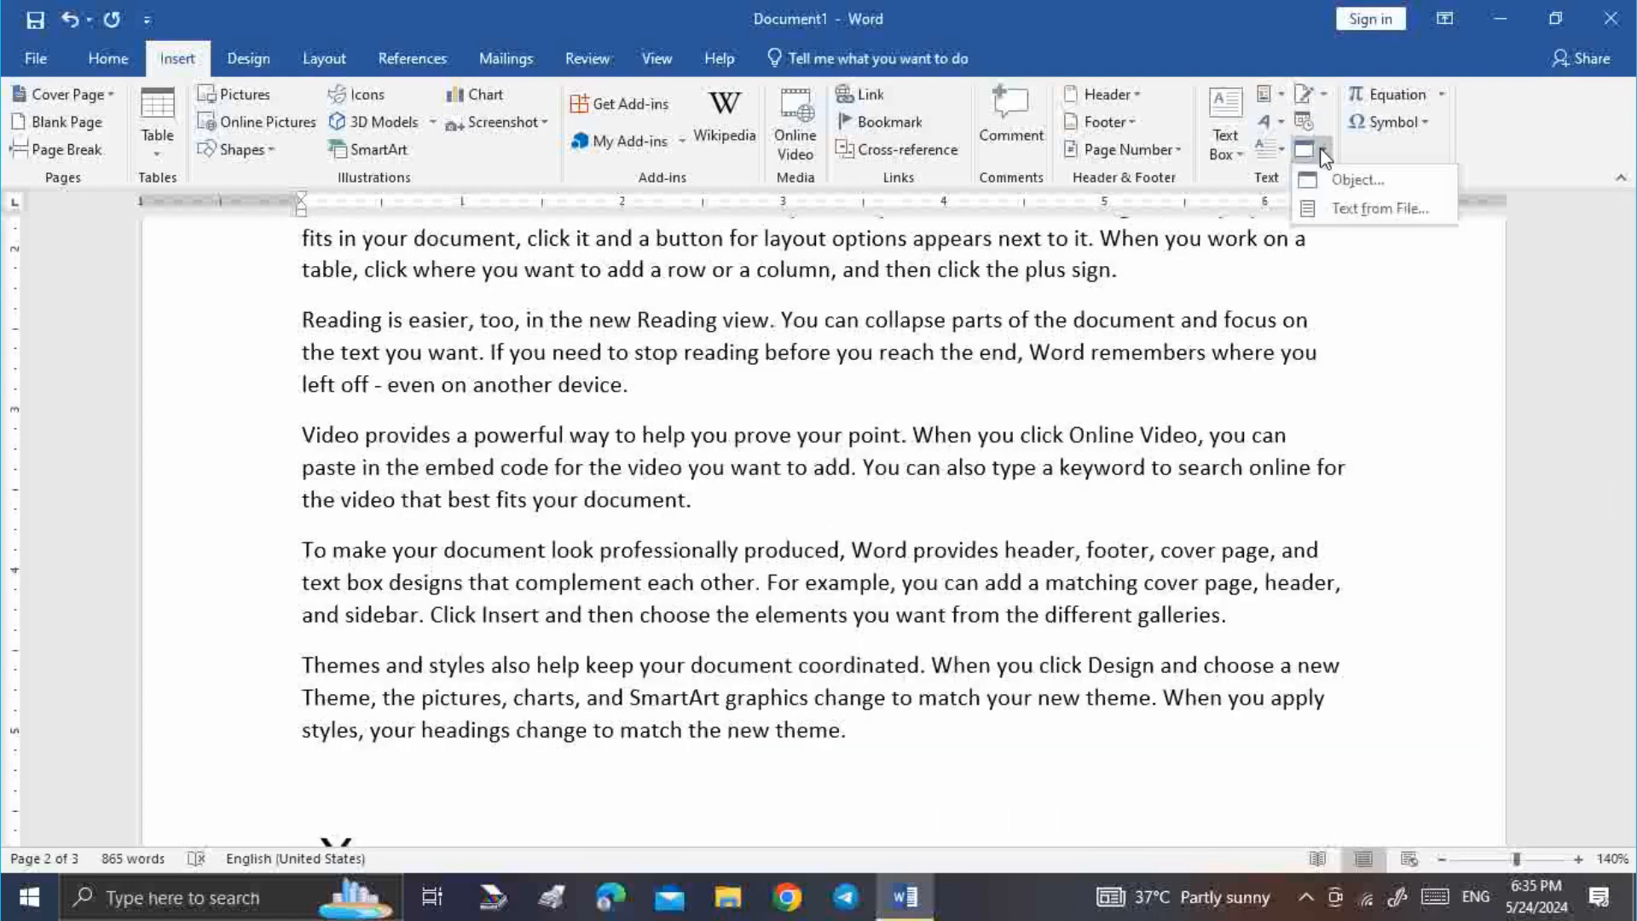
scroll(933, 616, up, 6)
scroll(932, 605, down, 16)
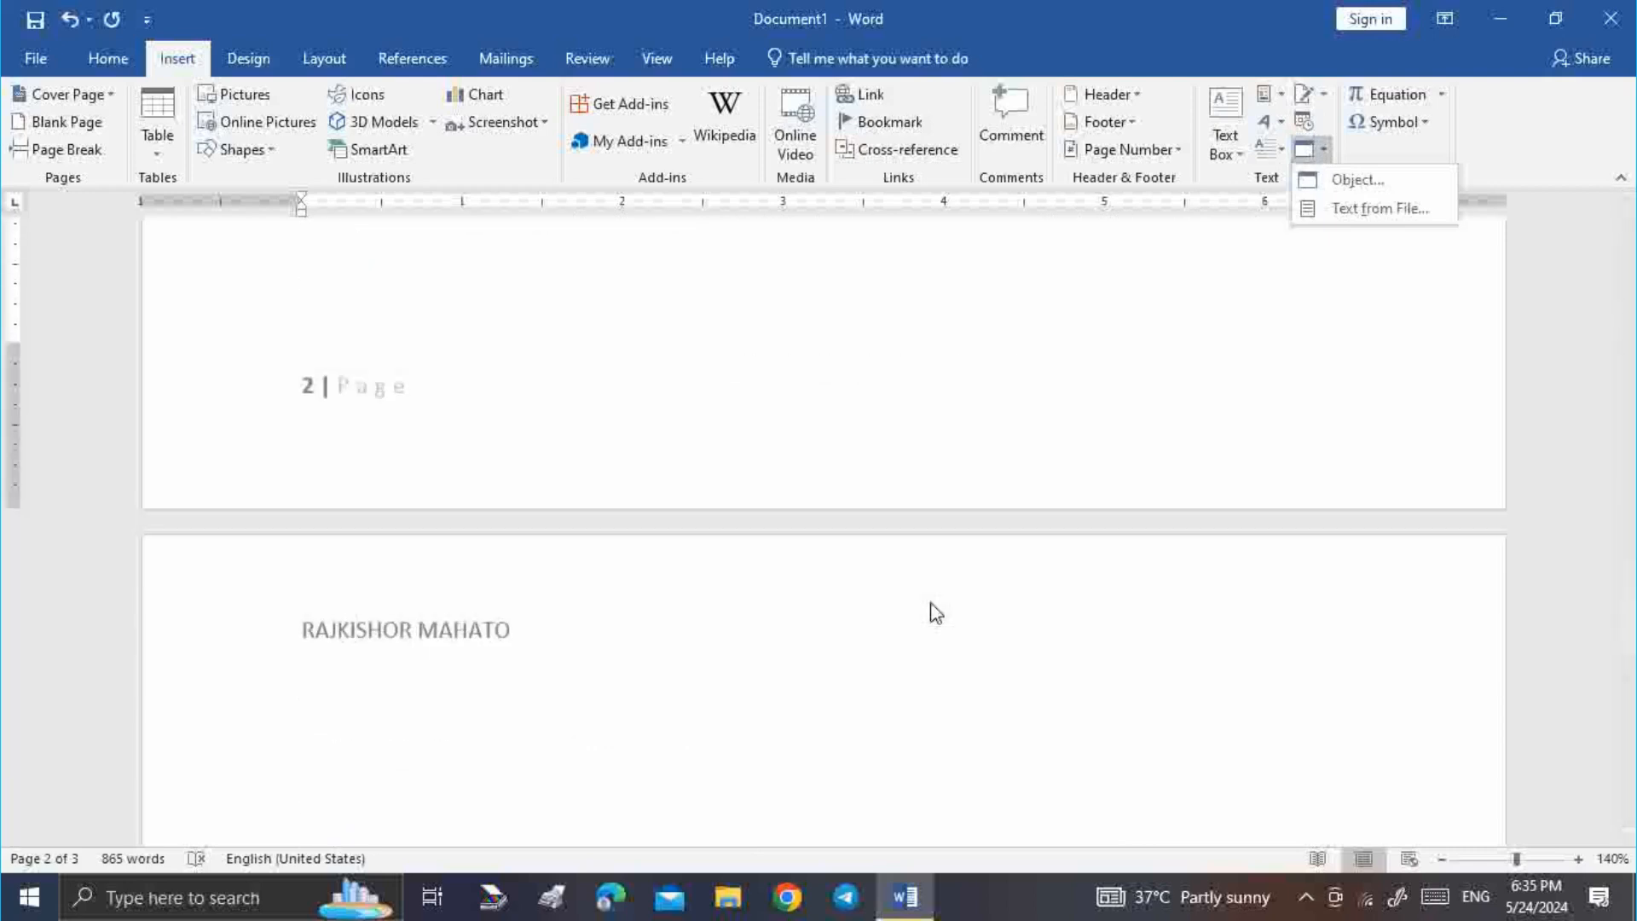
scroll(934, 608, down, 3)
click(472, 453)
scroll(632, 545, down, 1)
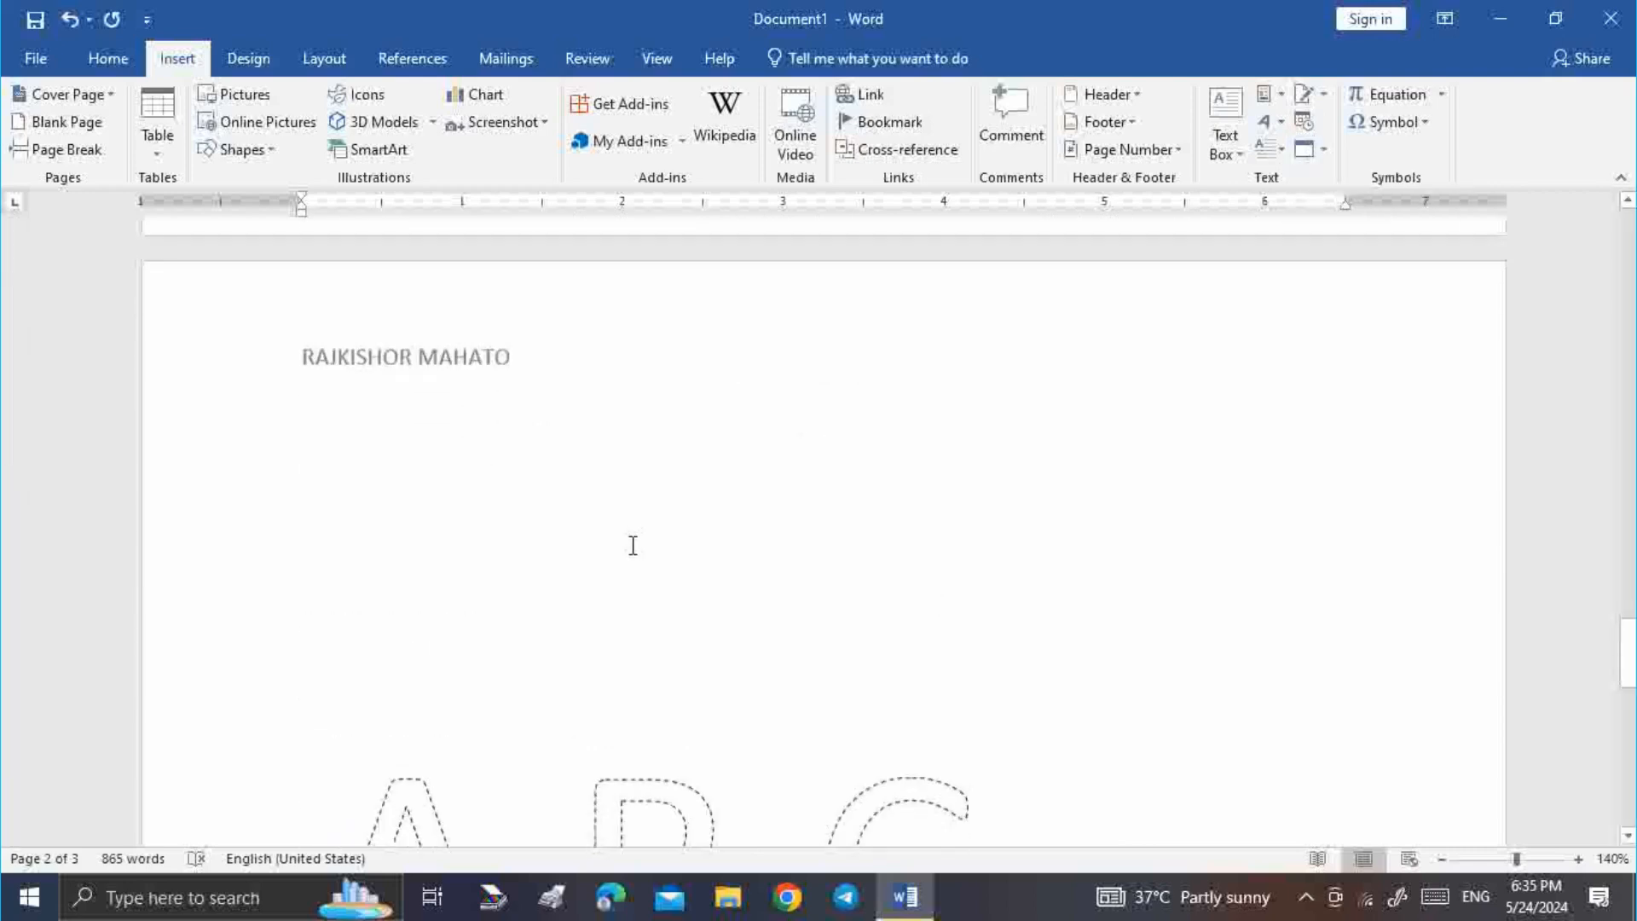
scroll(633, 546, down, 6)
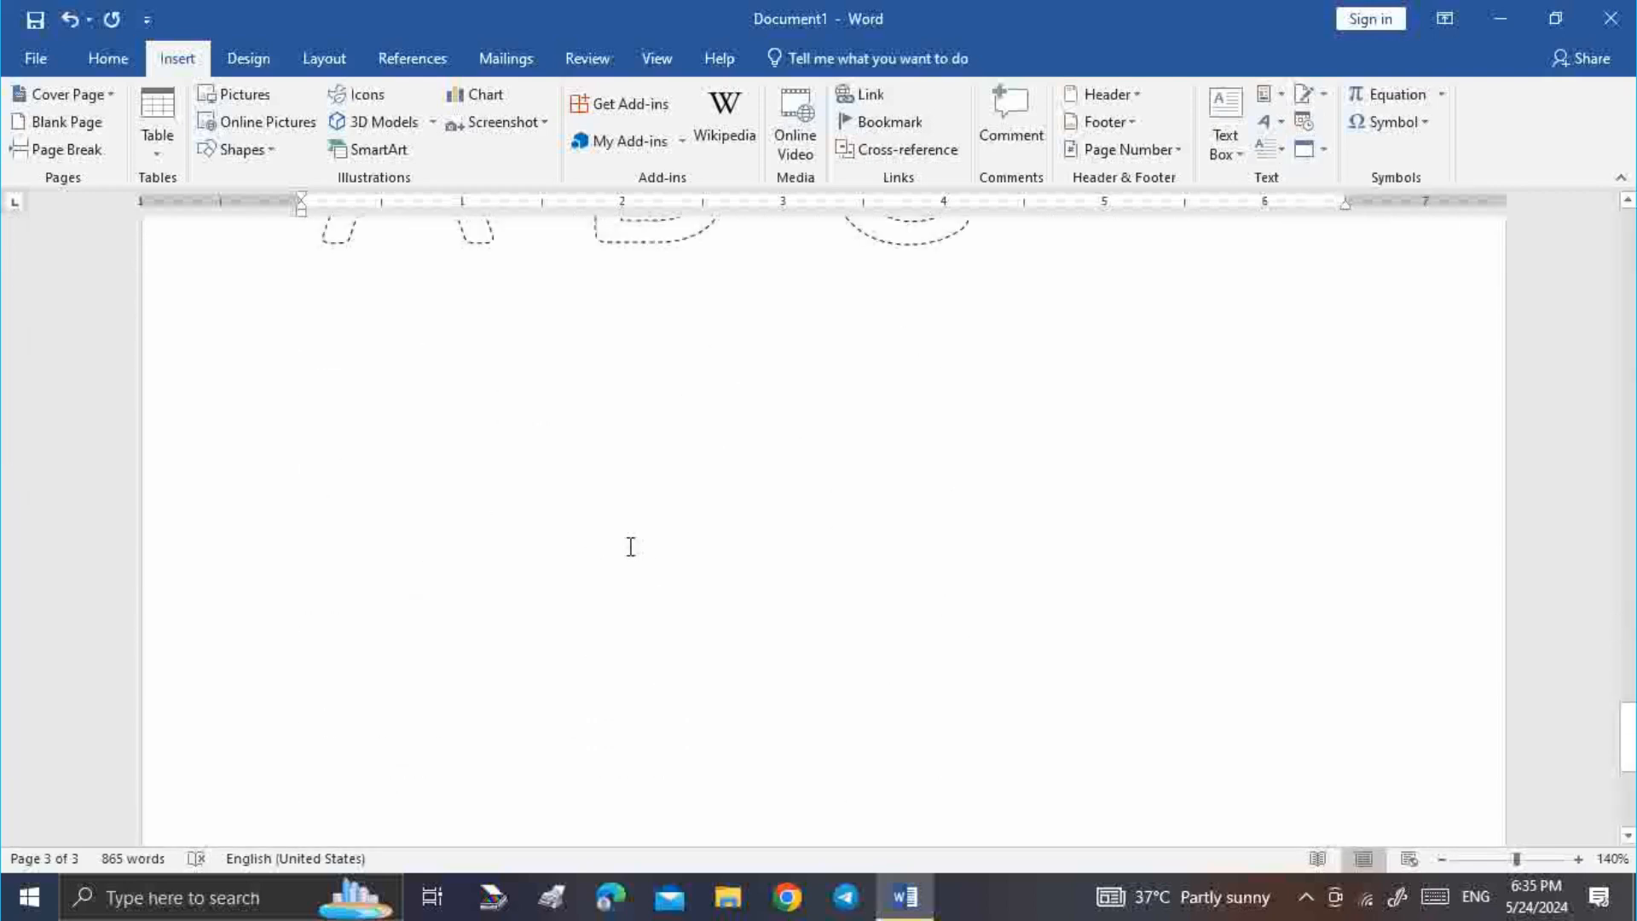
scroll(631, 546, down, 3)
scroll(495, 590, up, 6)
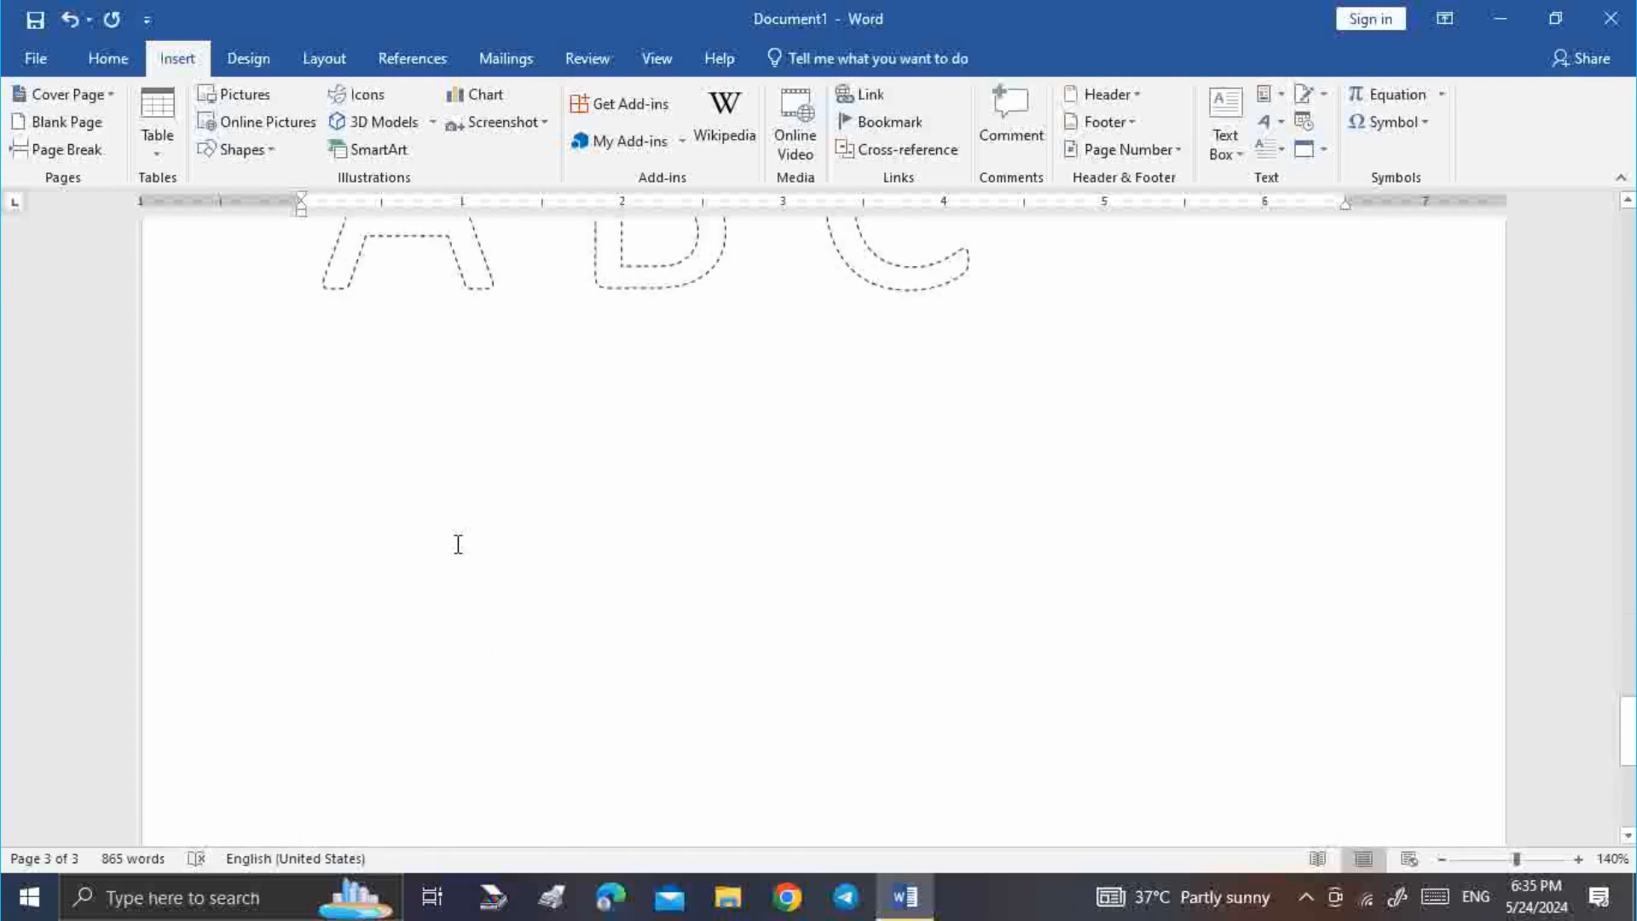
click(411, 384)
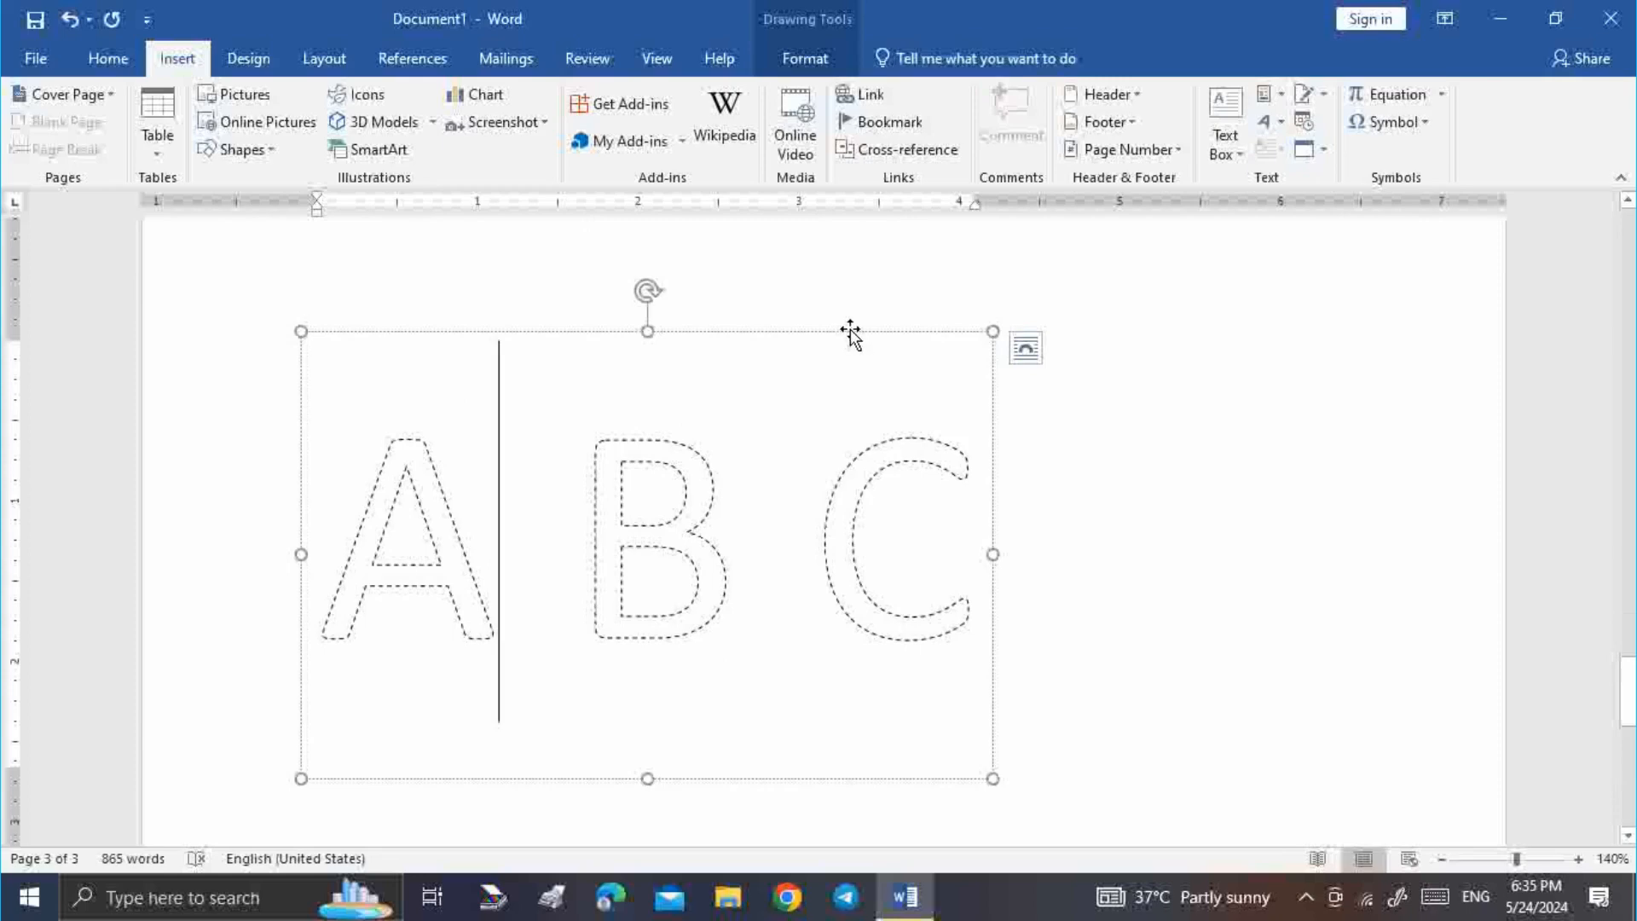
key(Delete)
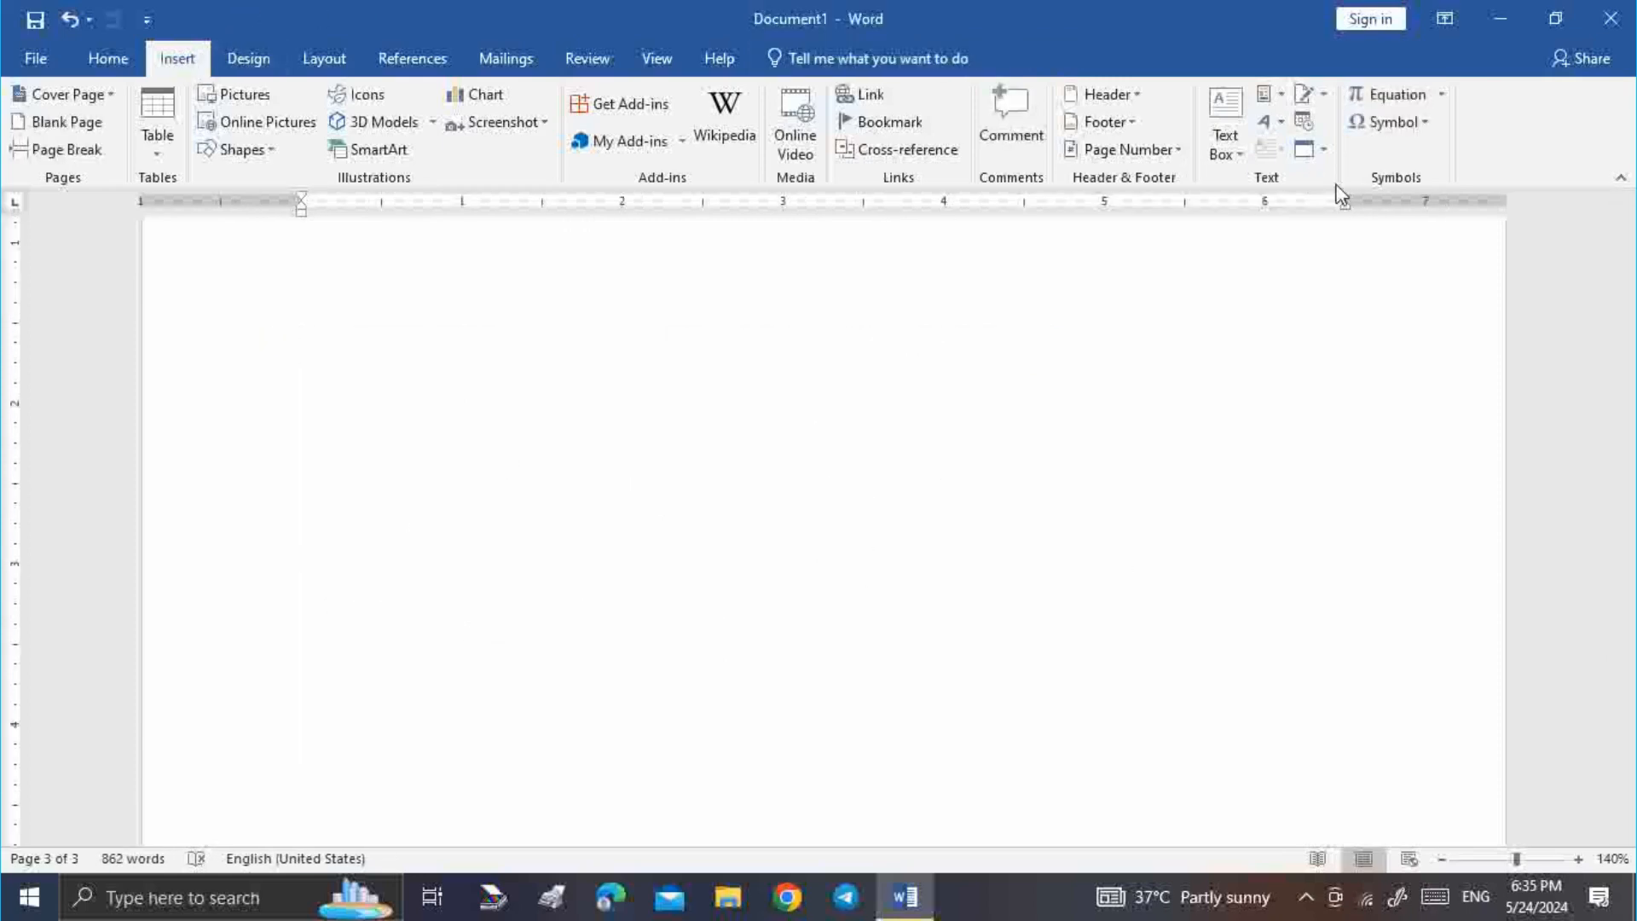
Create a new WordPad Document object from the Object dialog's Create New list
click(1323, 150)
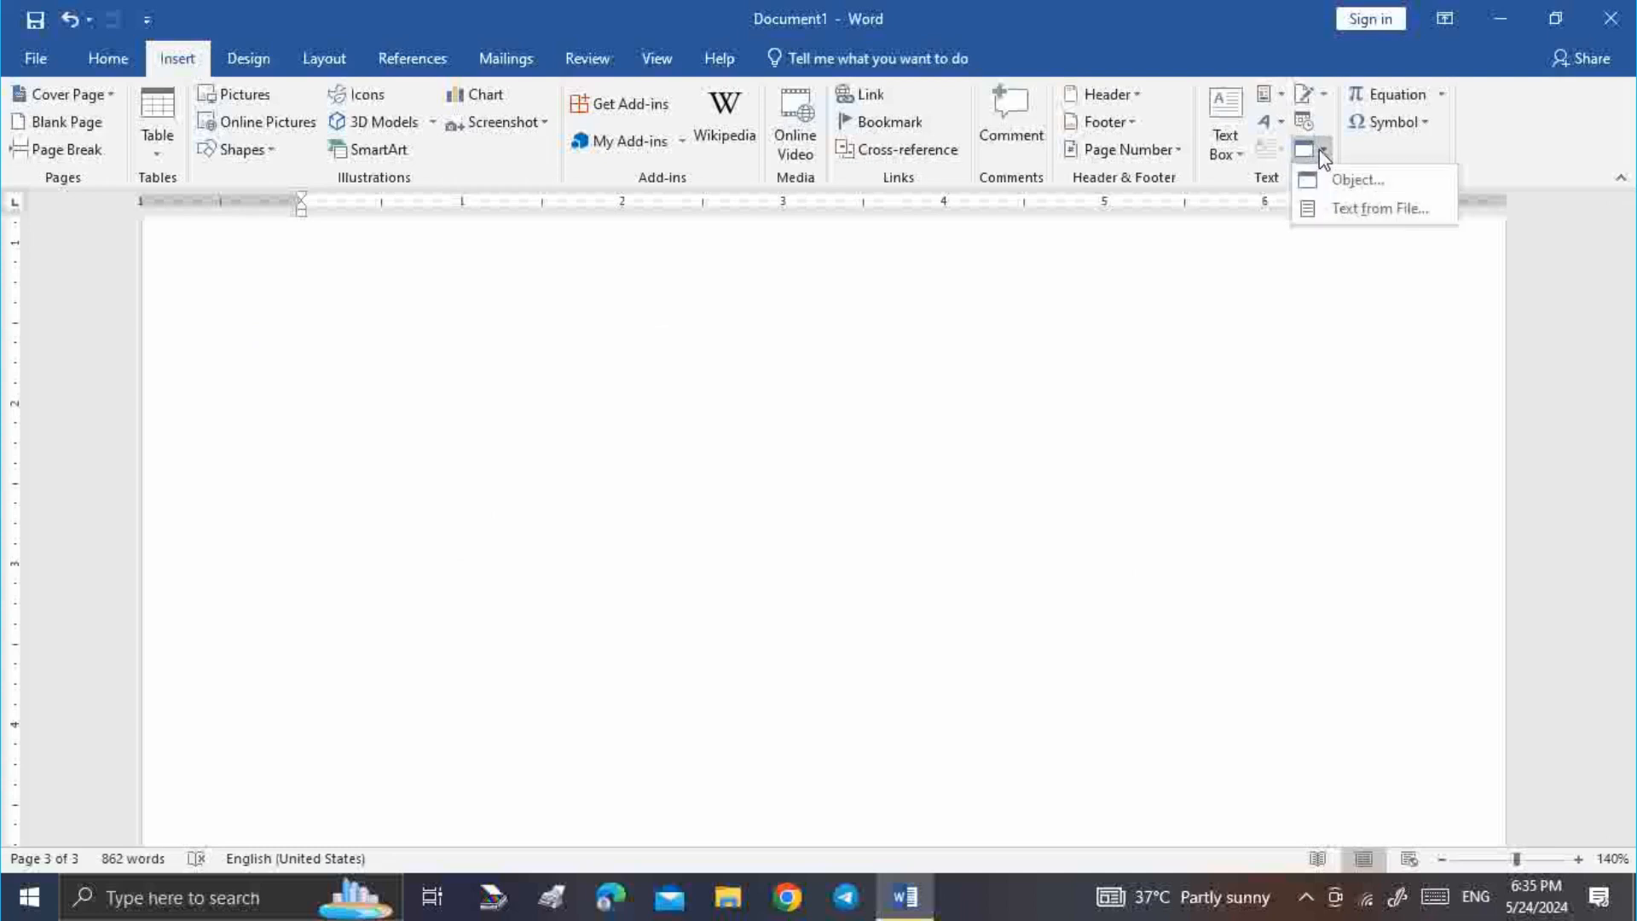
click(1393, 184)
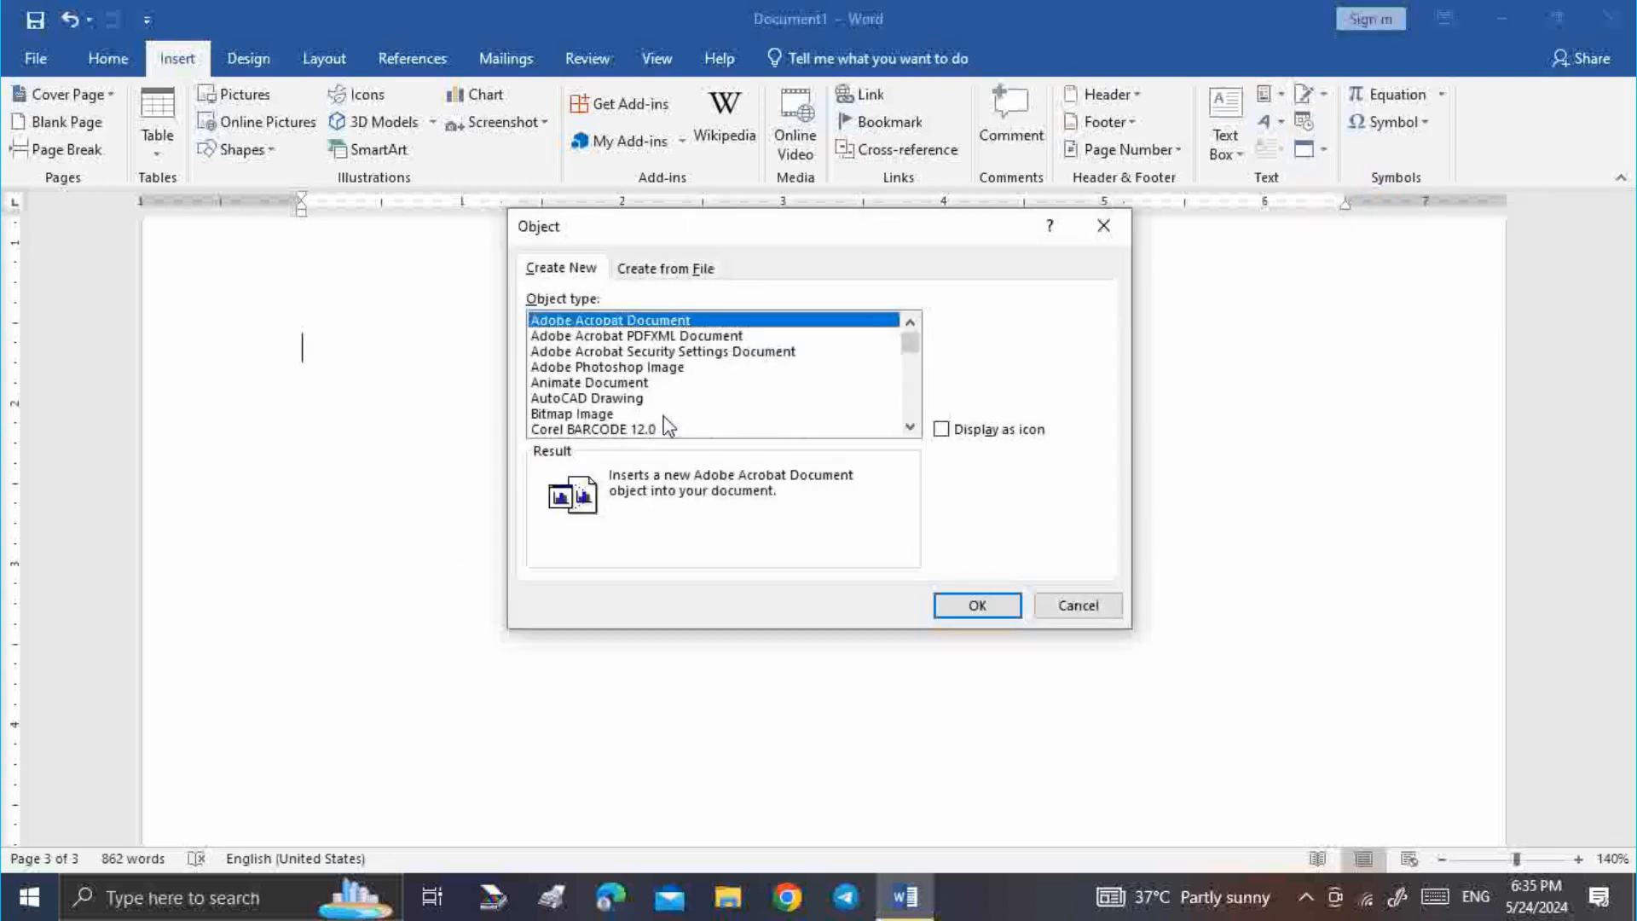
scroll(682, 398, down, 10)
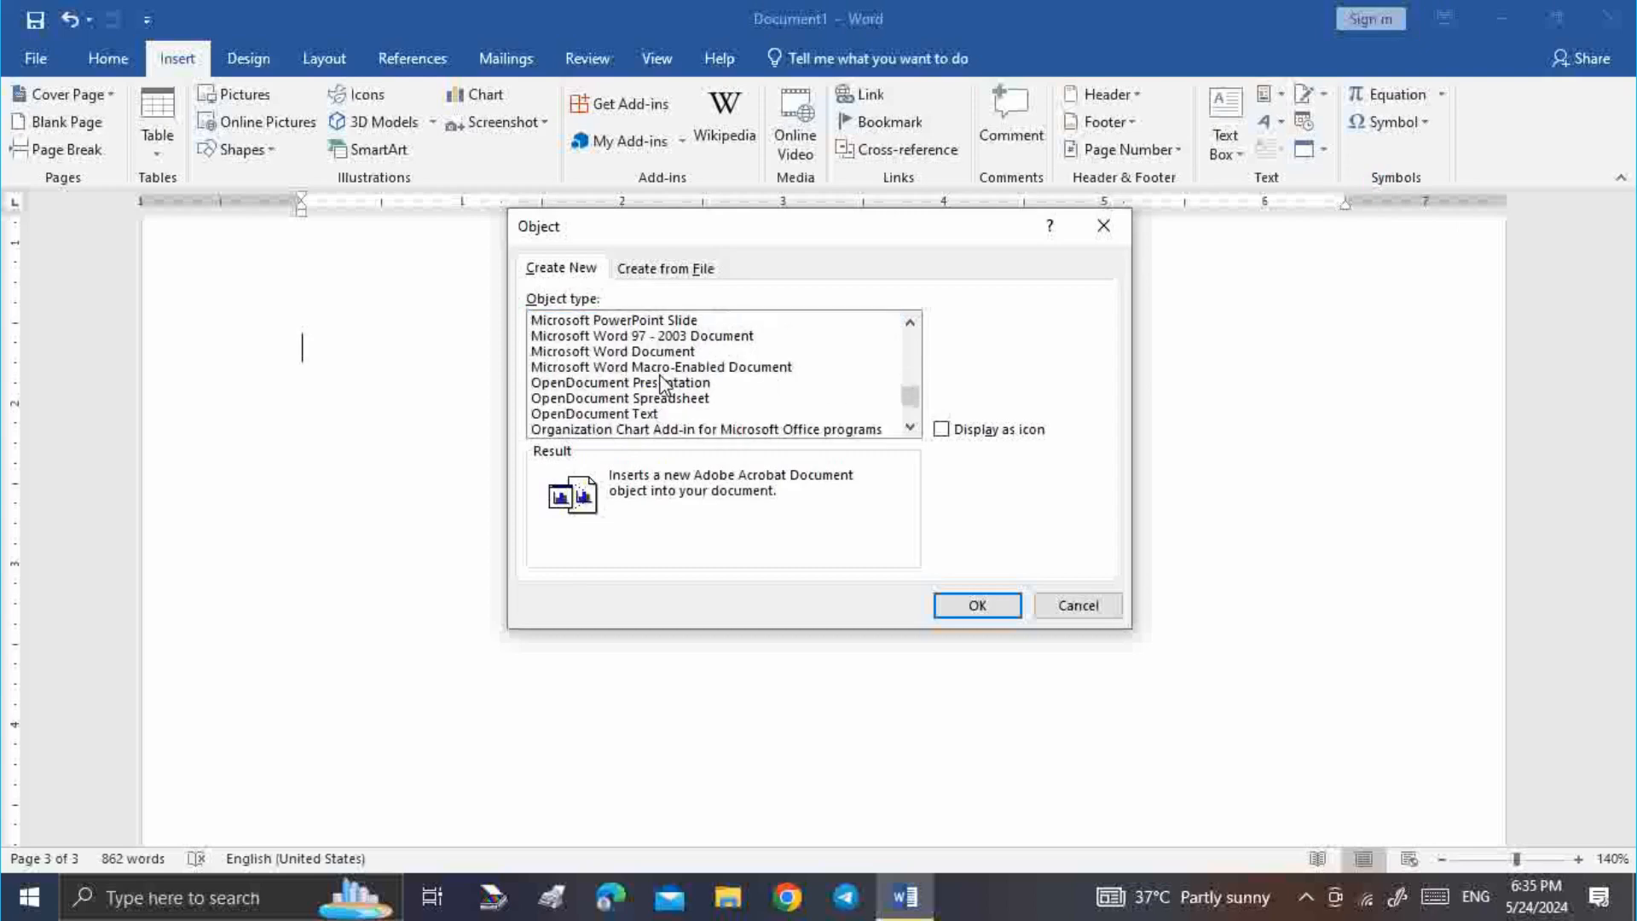
scroll(674, 407, up, 4)
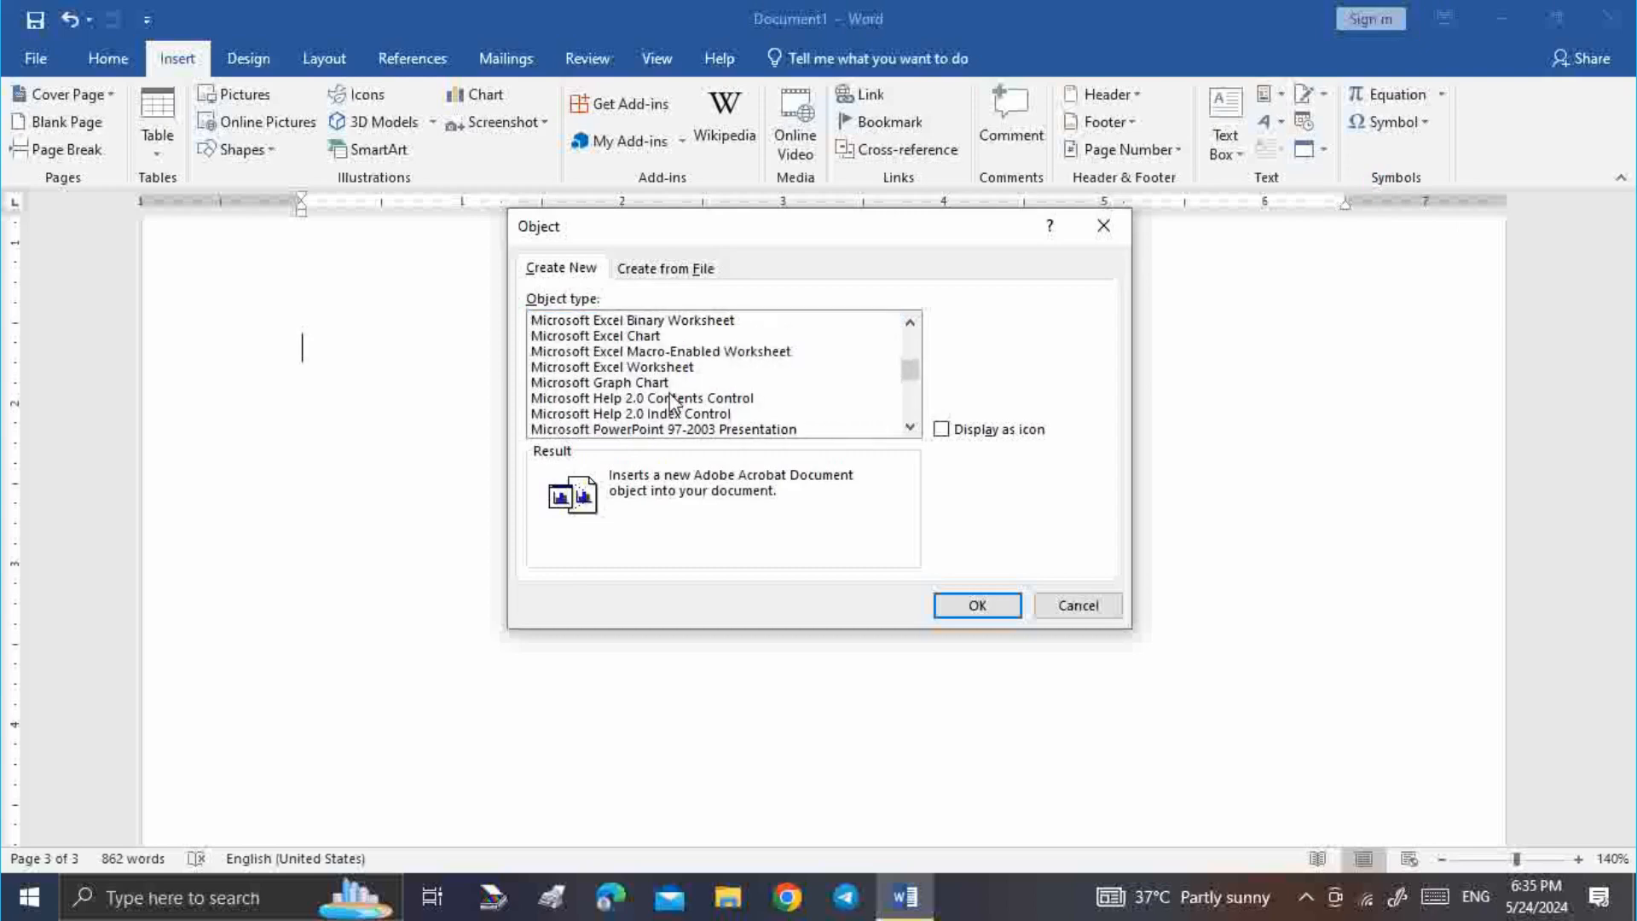
click(674, 368)
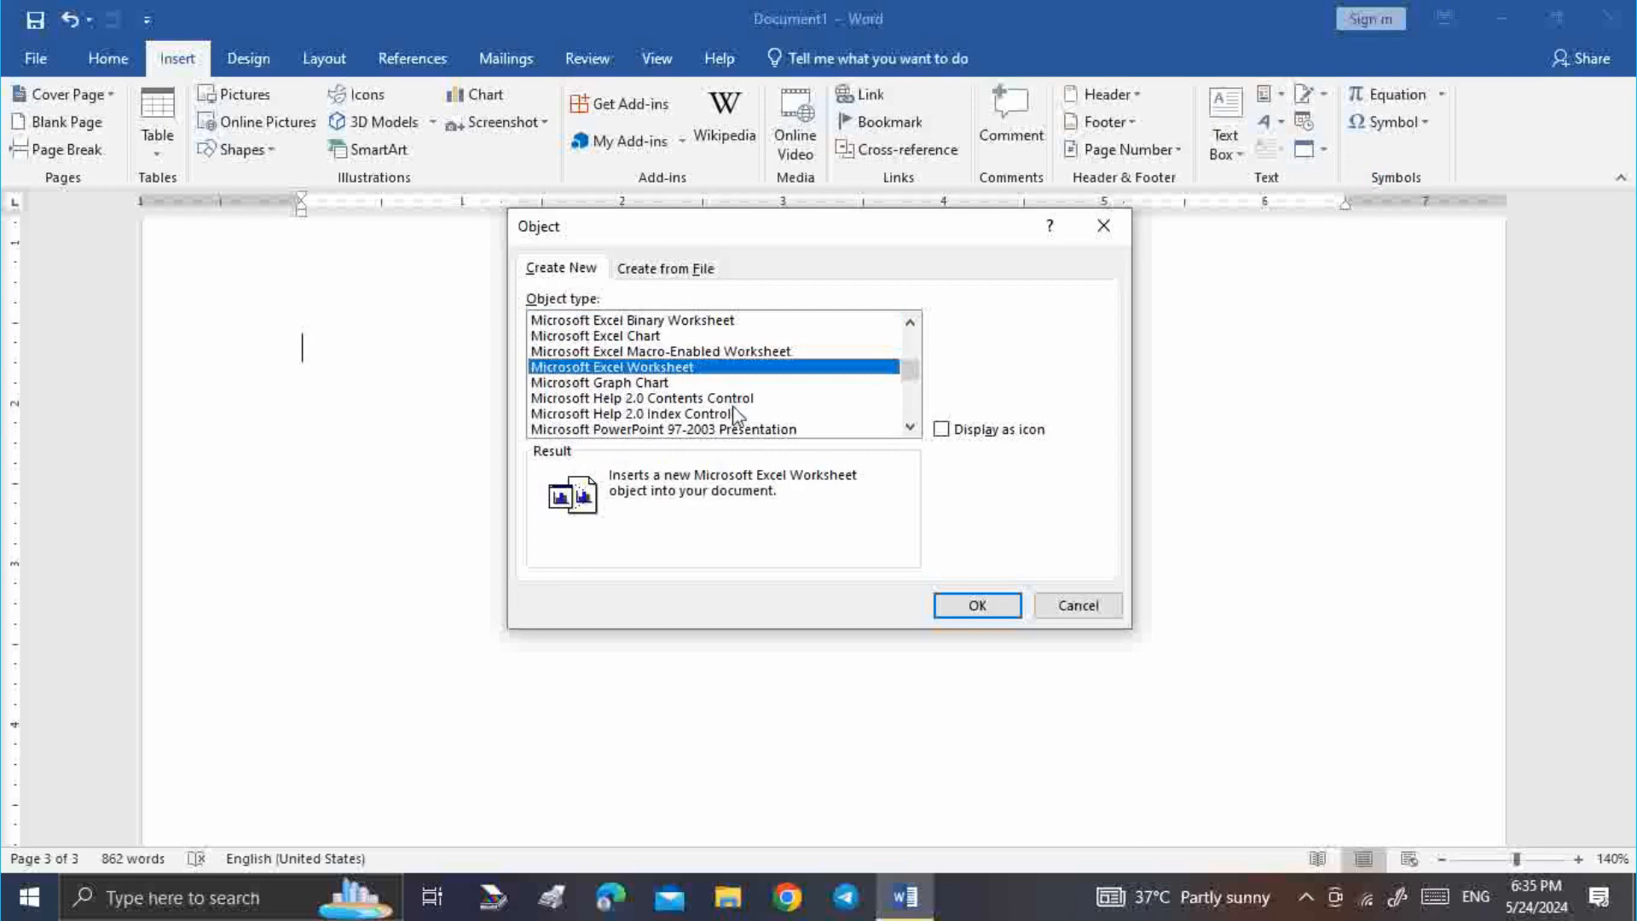
scroll(715, 411, up, 3)
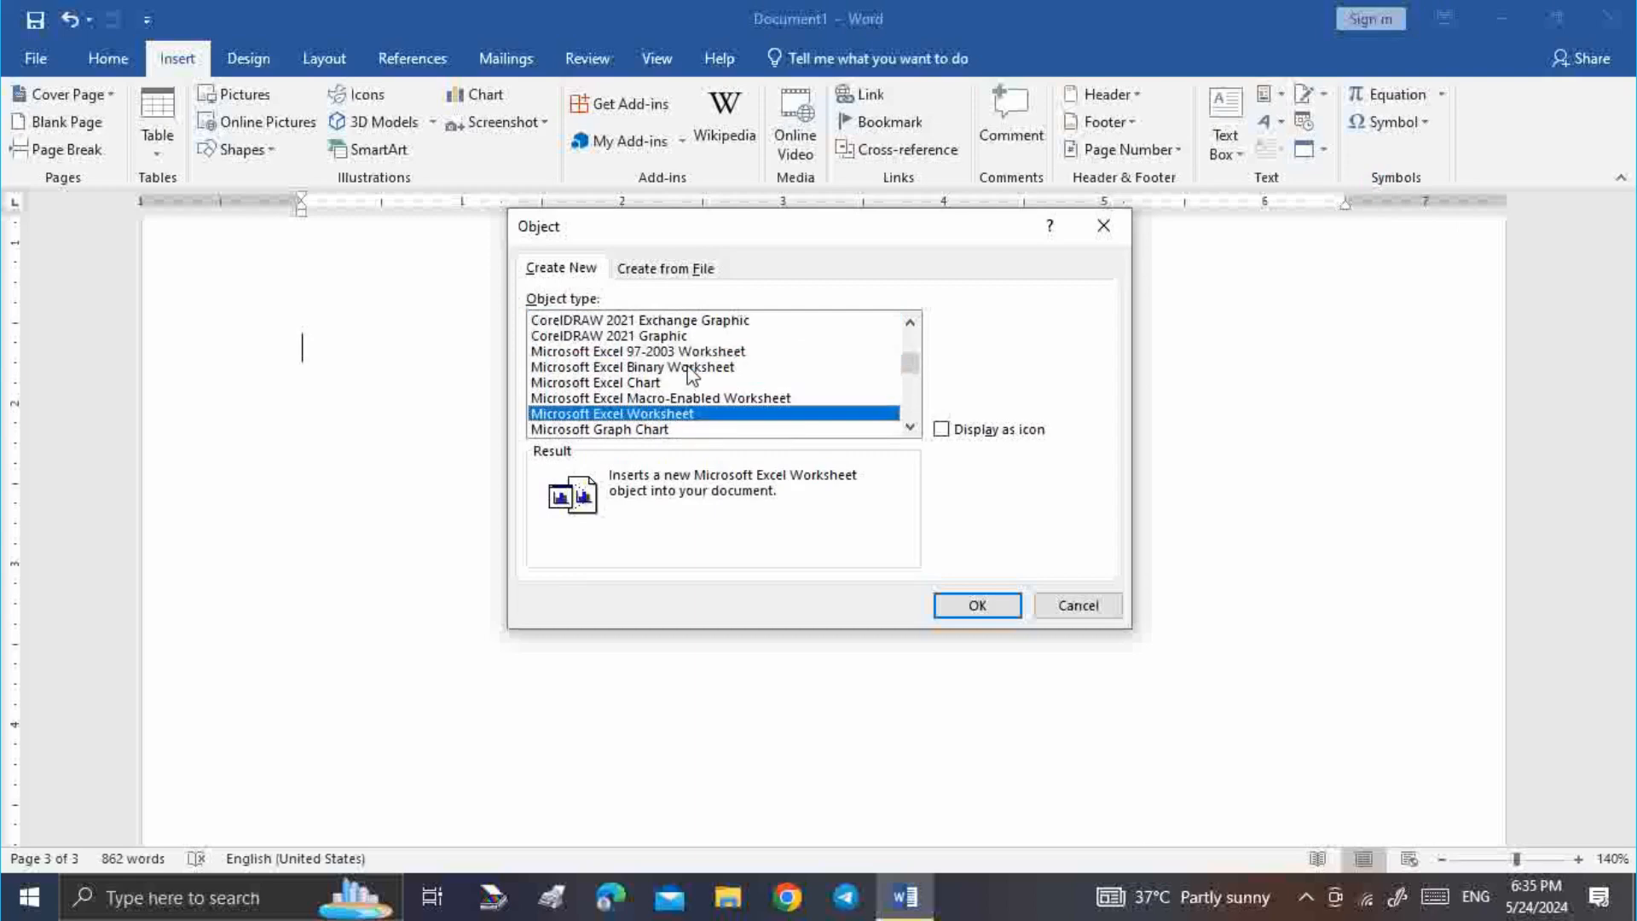
scroll(656, 369, up, 1)
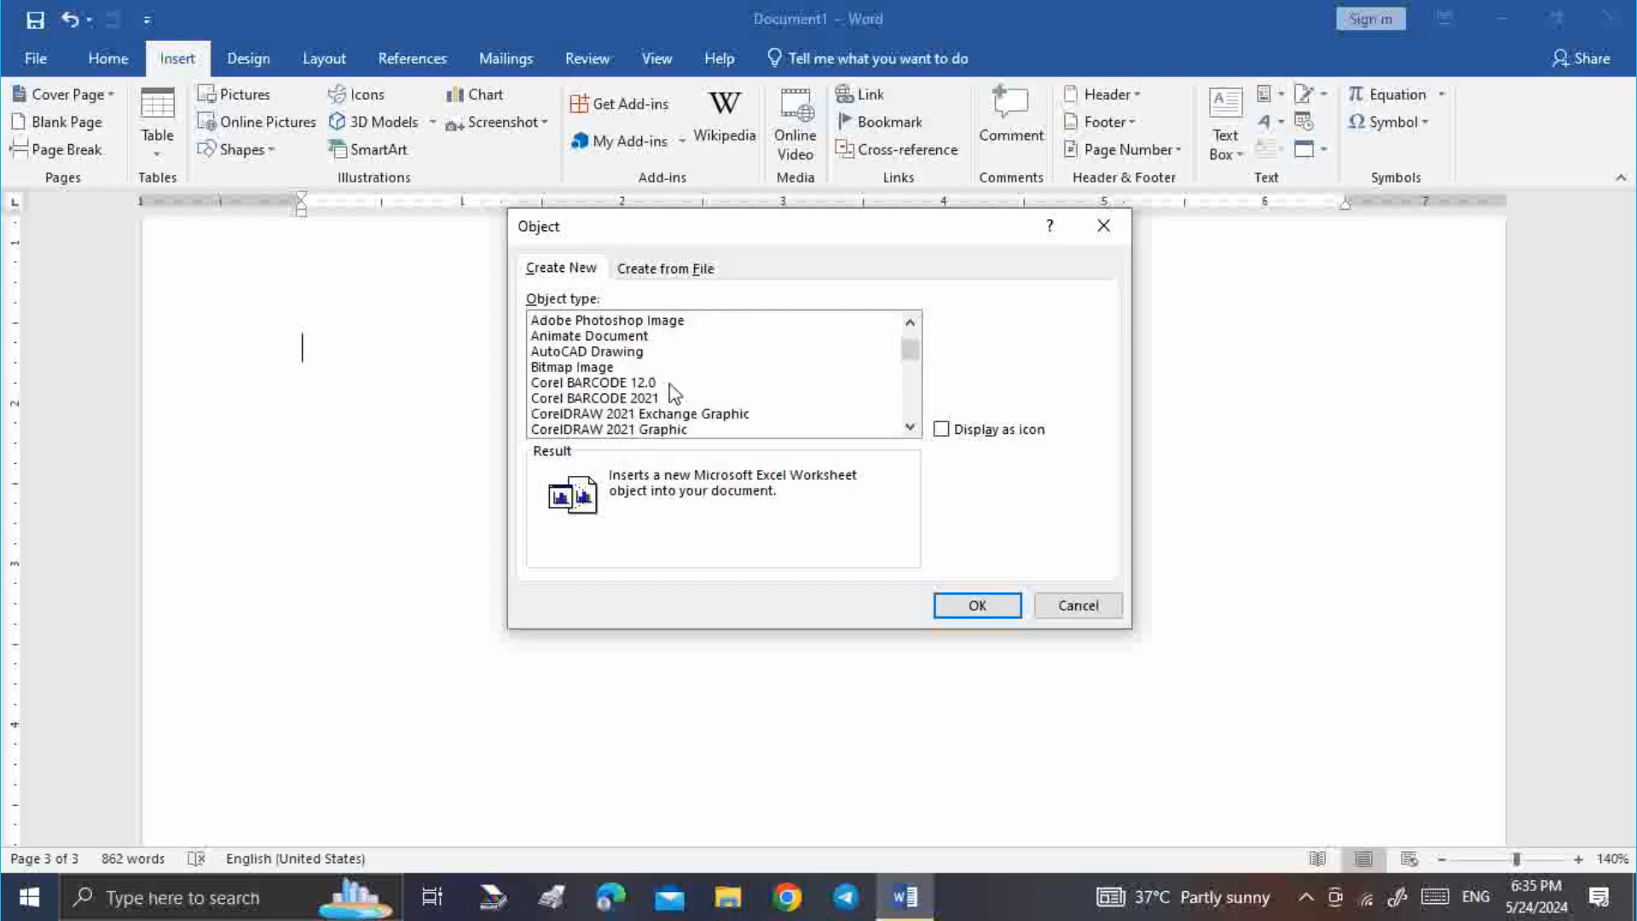
scroll(673, 392, down, 1)
scroll(676, 404, down, 2)
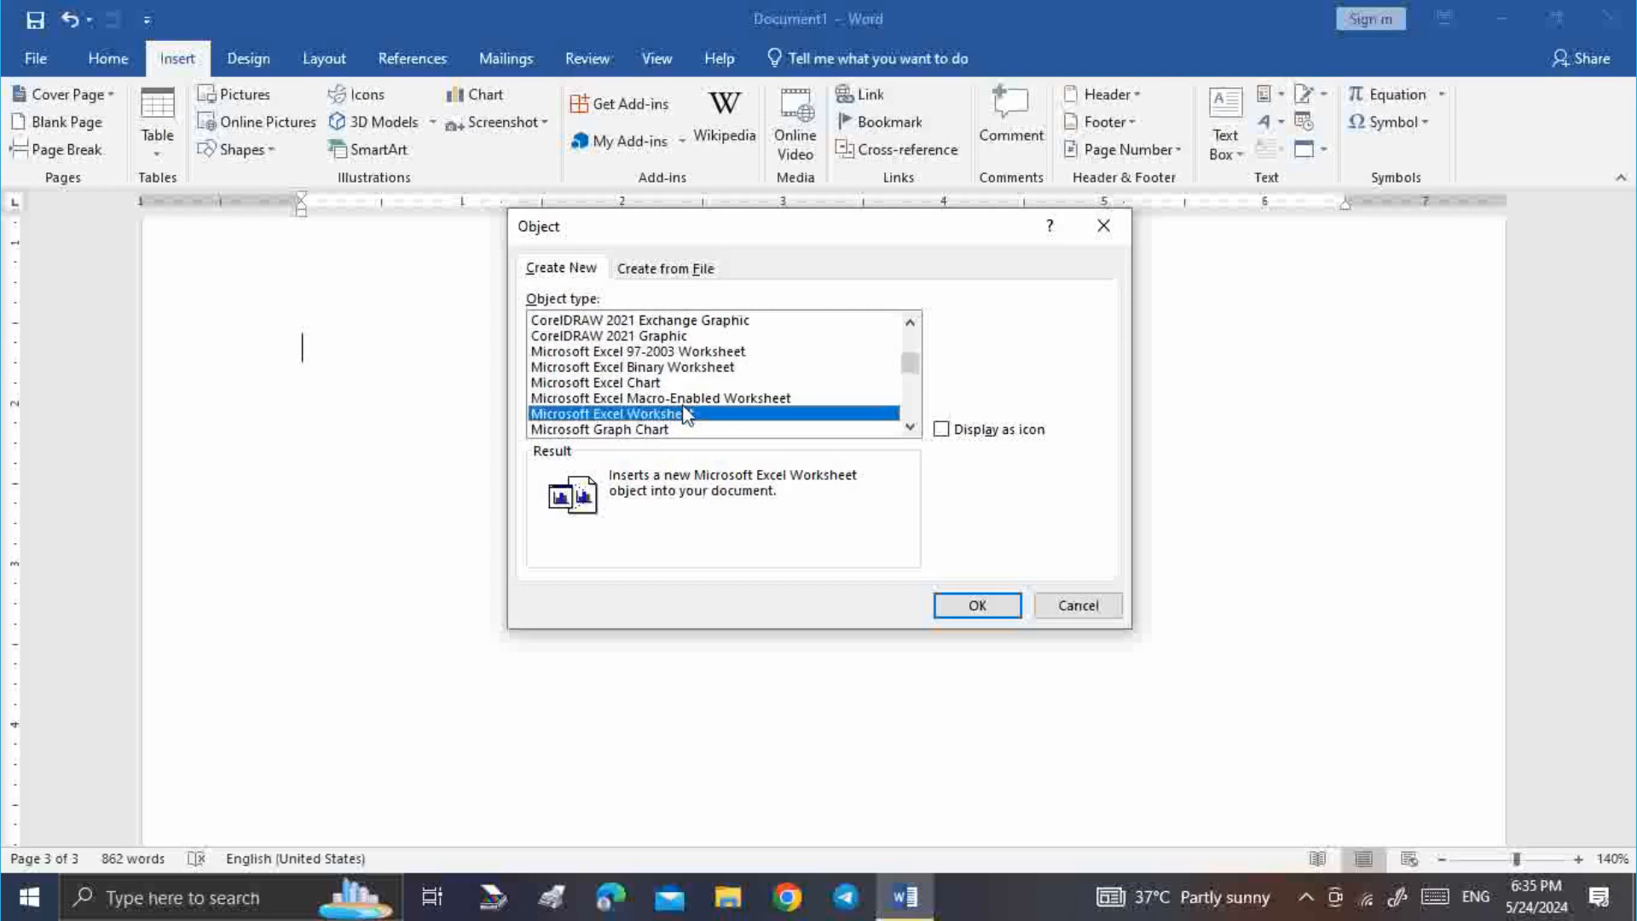
scroll(658, 397, down, 6)
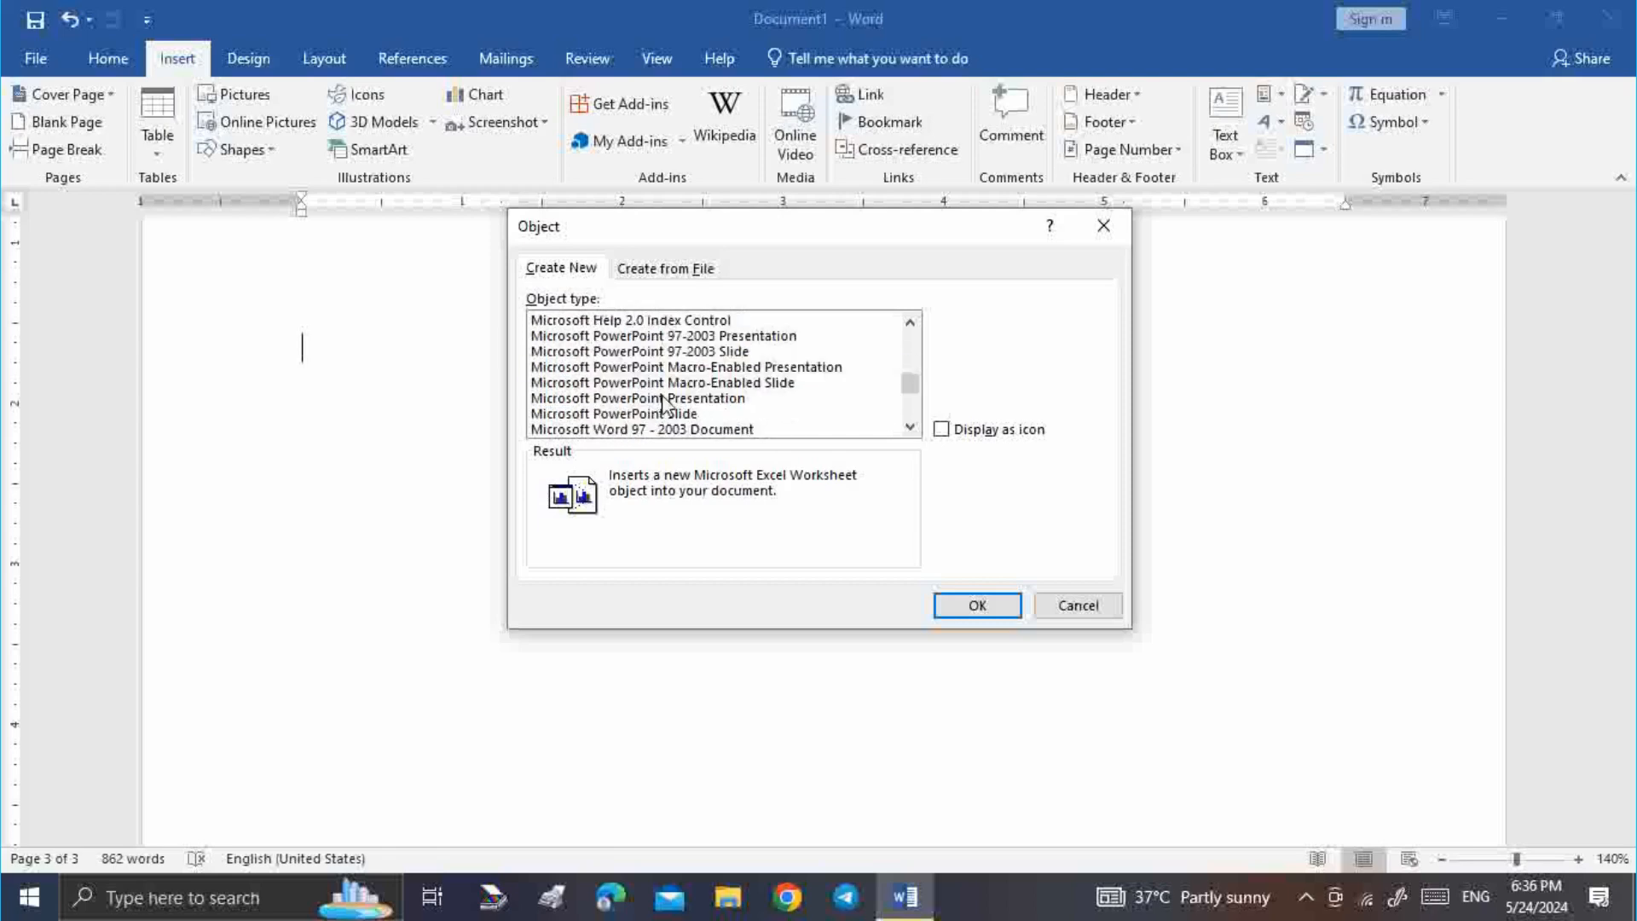
scroll(653, 417, down, 1)
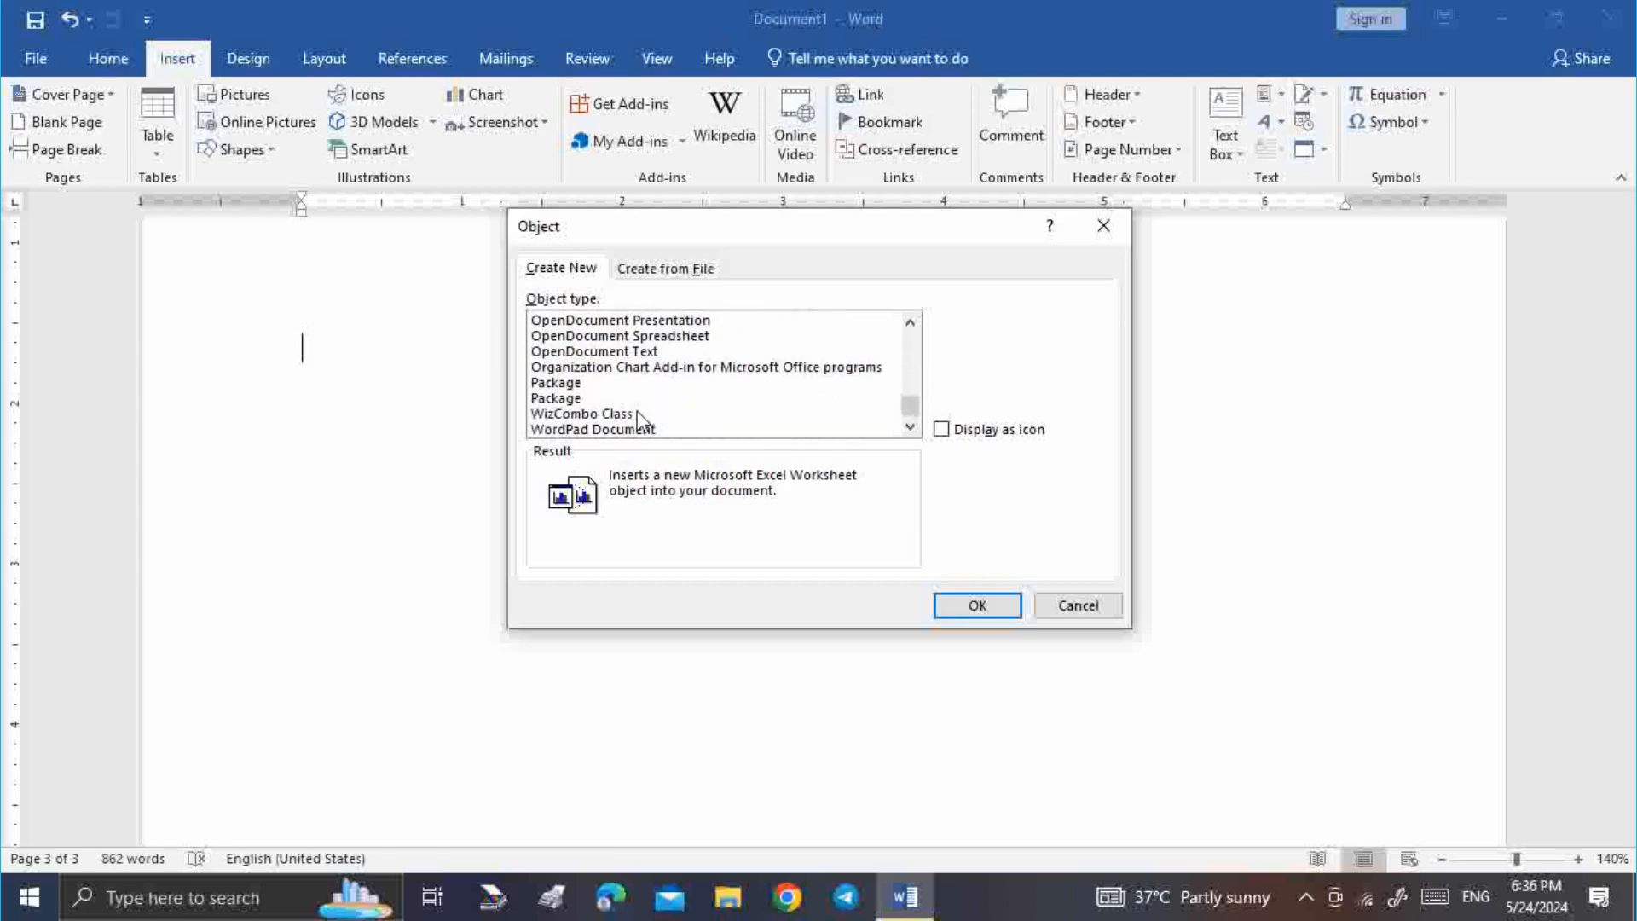
click(651, 430)
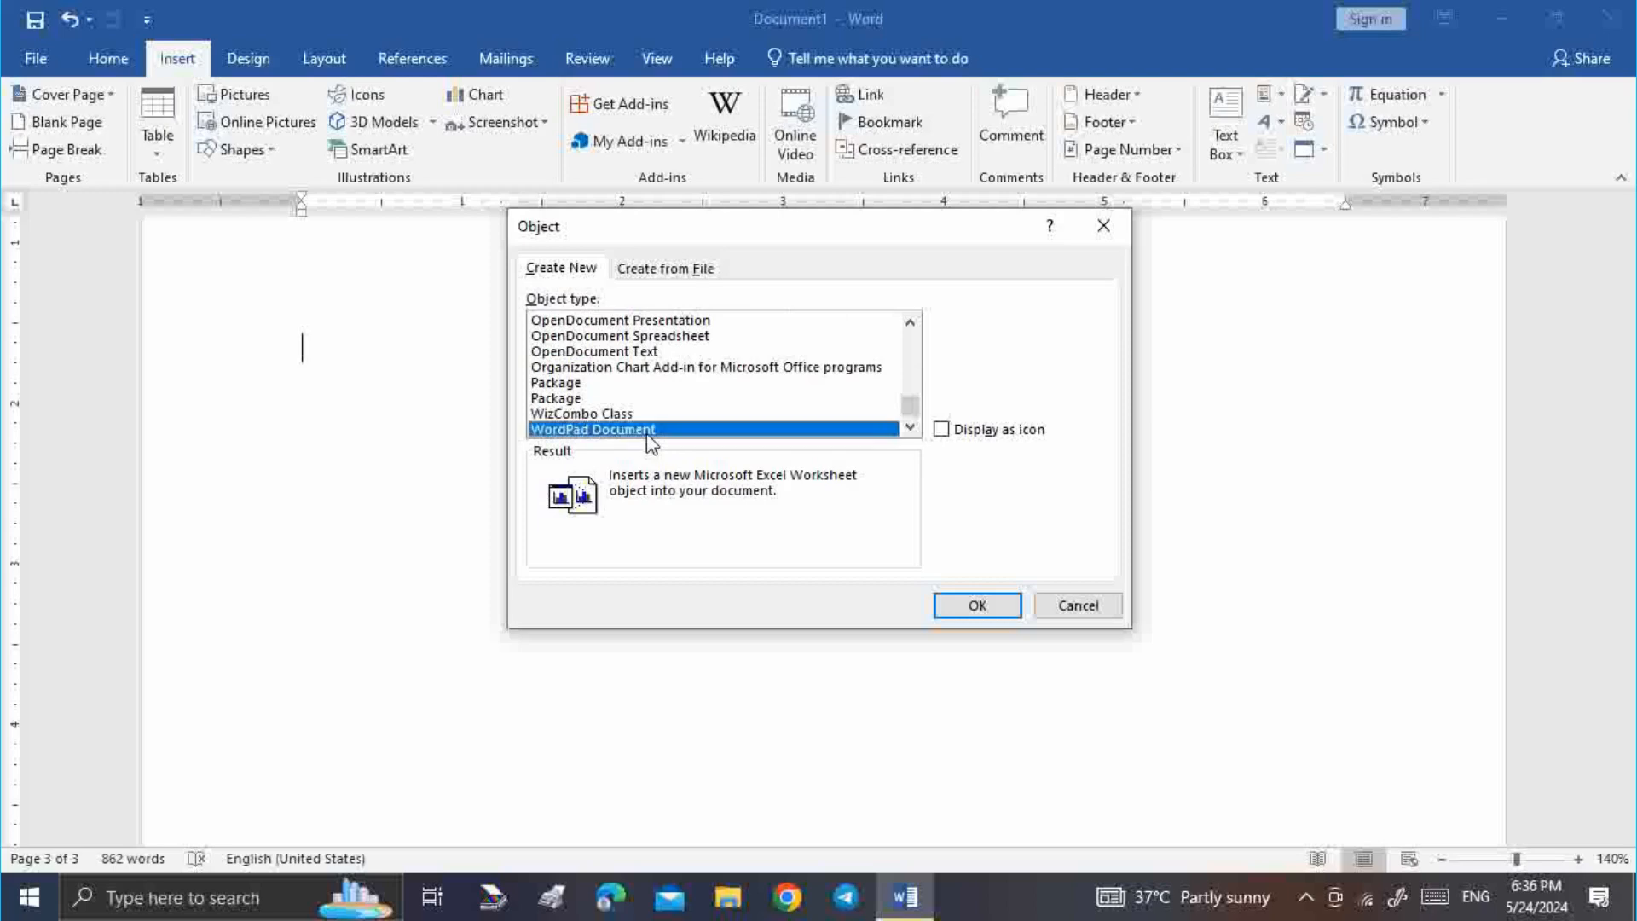
click(972, 607)
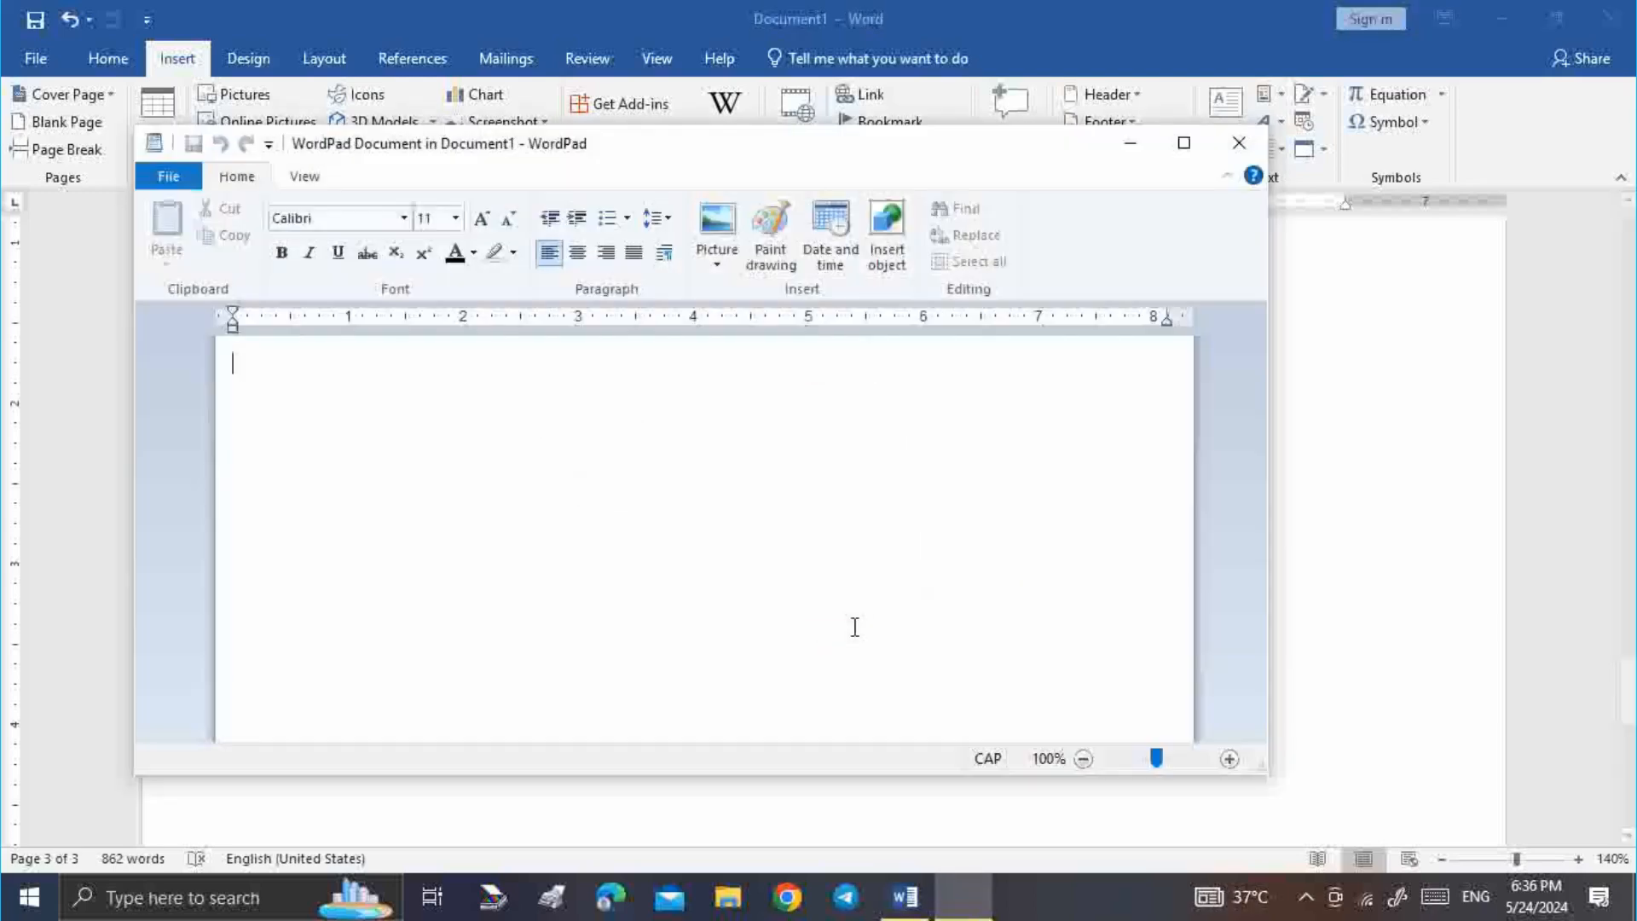
Type FGFGGH into the WordPad object and return to the Word document
text(FGFGGH)
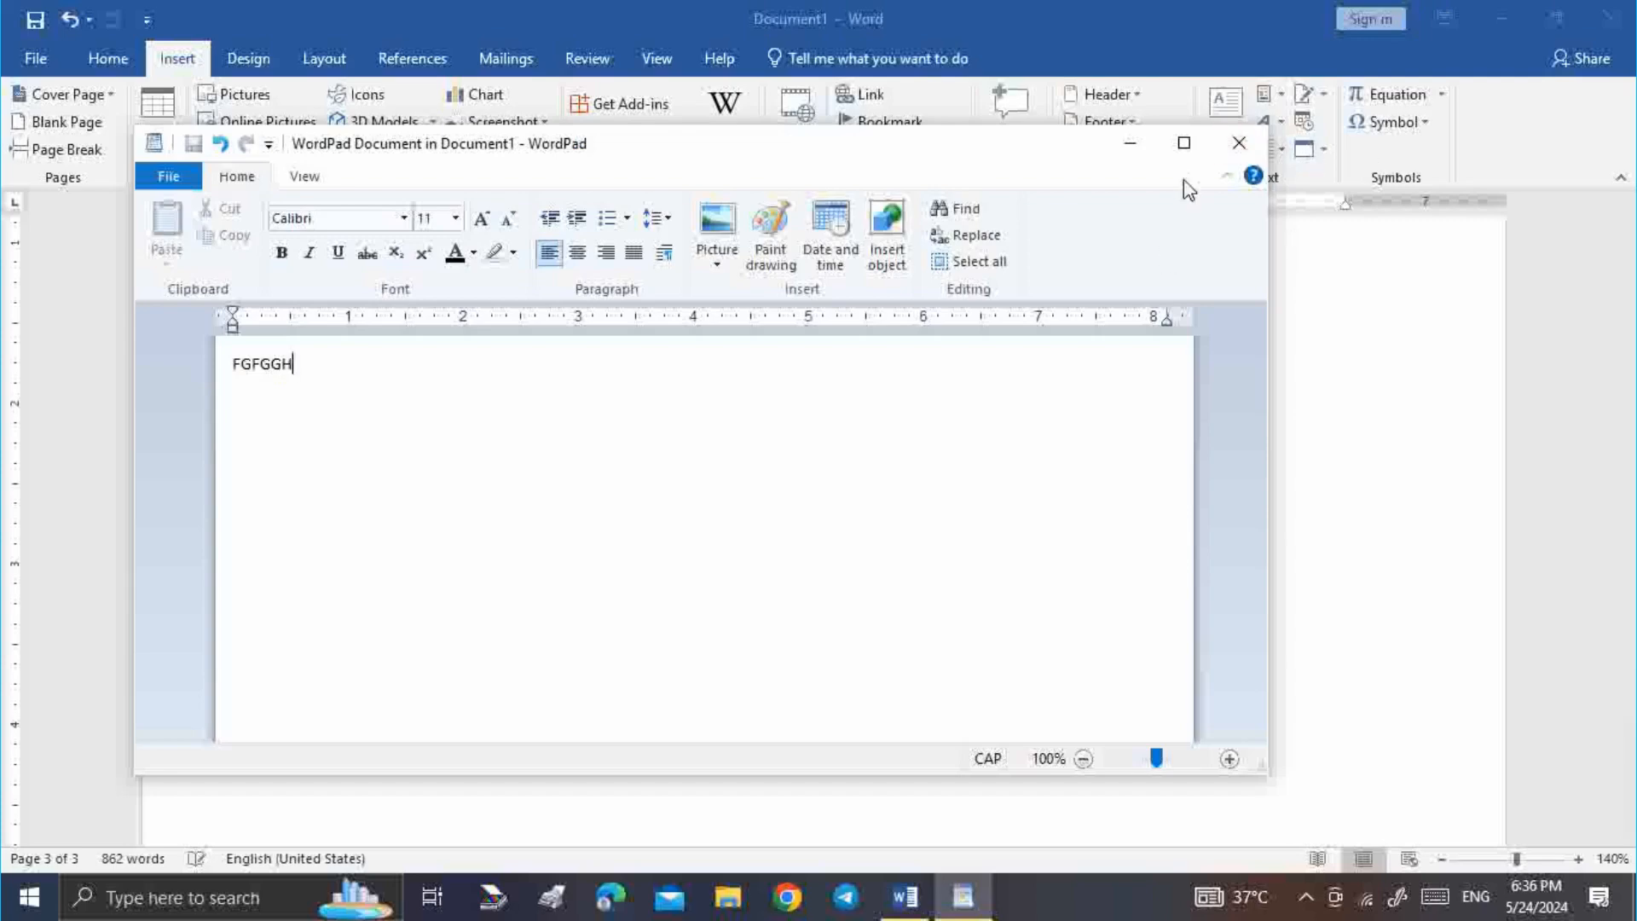
click(1239, 142)
scroll(520, 435, up, 4)
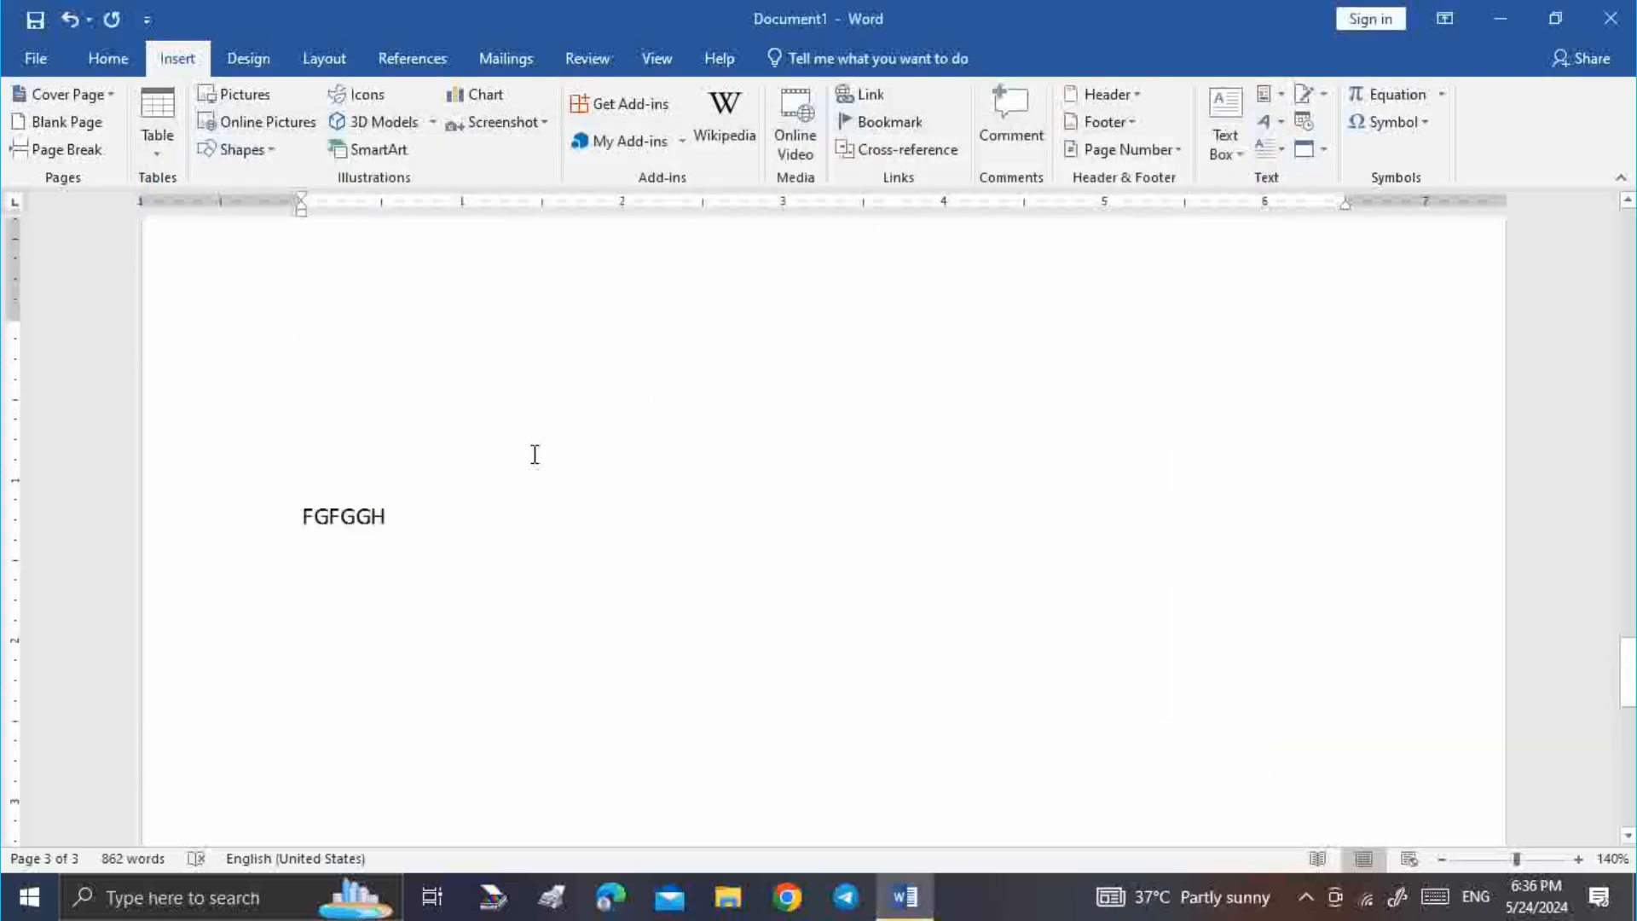
Delete the embedded FGFGGH object and bring the caret back to the page's first line
click(292, 682)
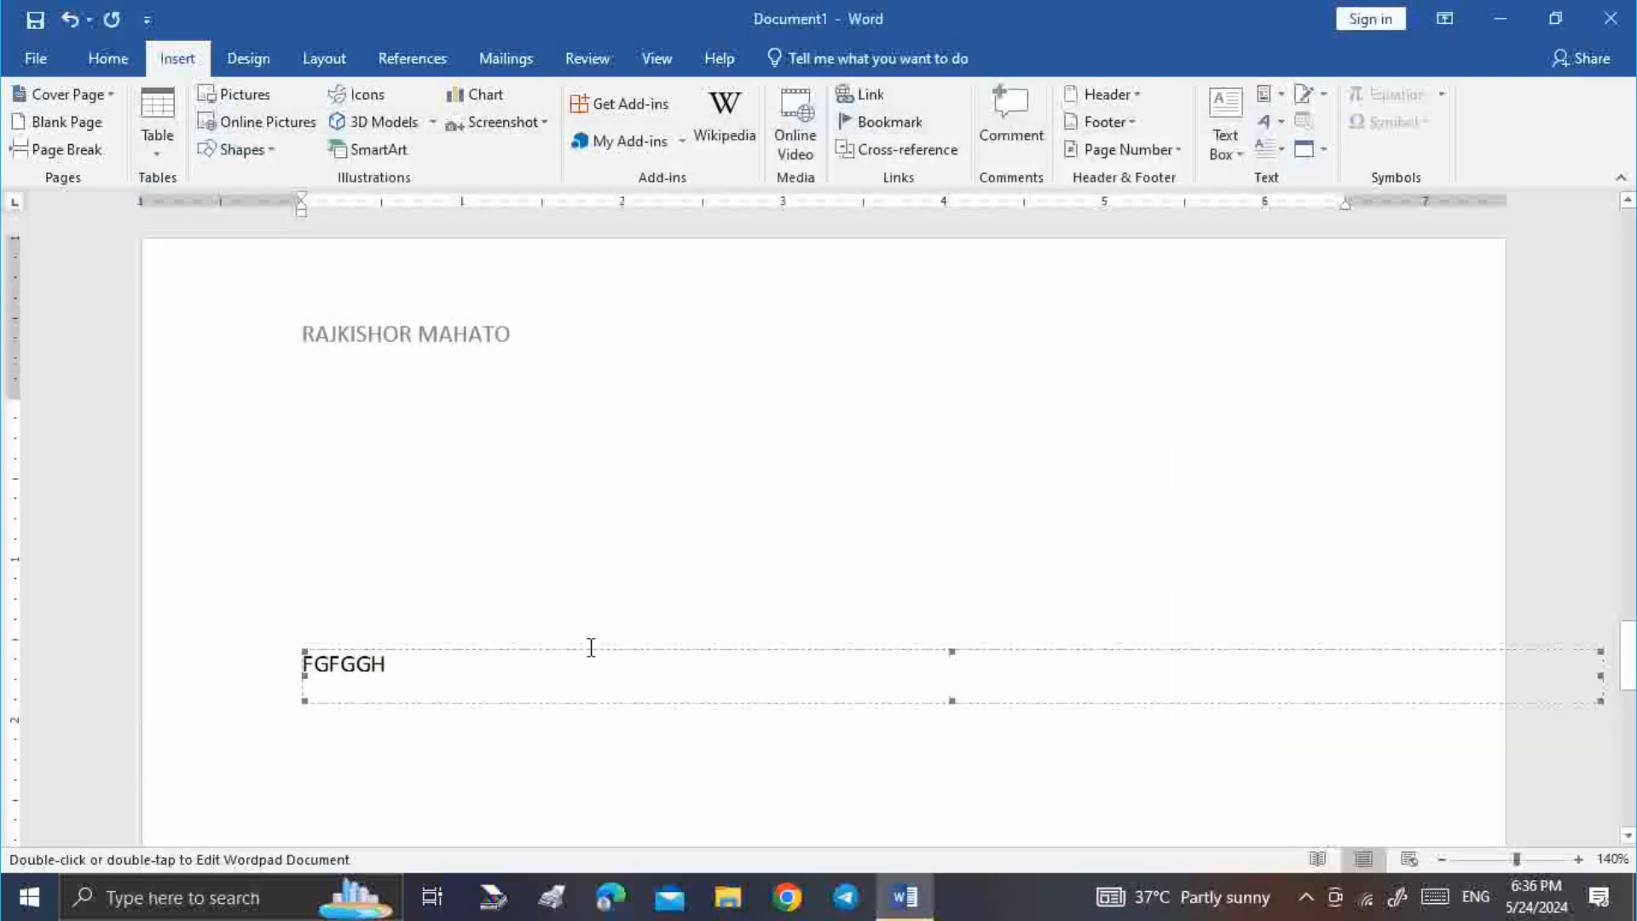
click(717, 645)
click(533, 687)
key(Delete)
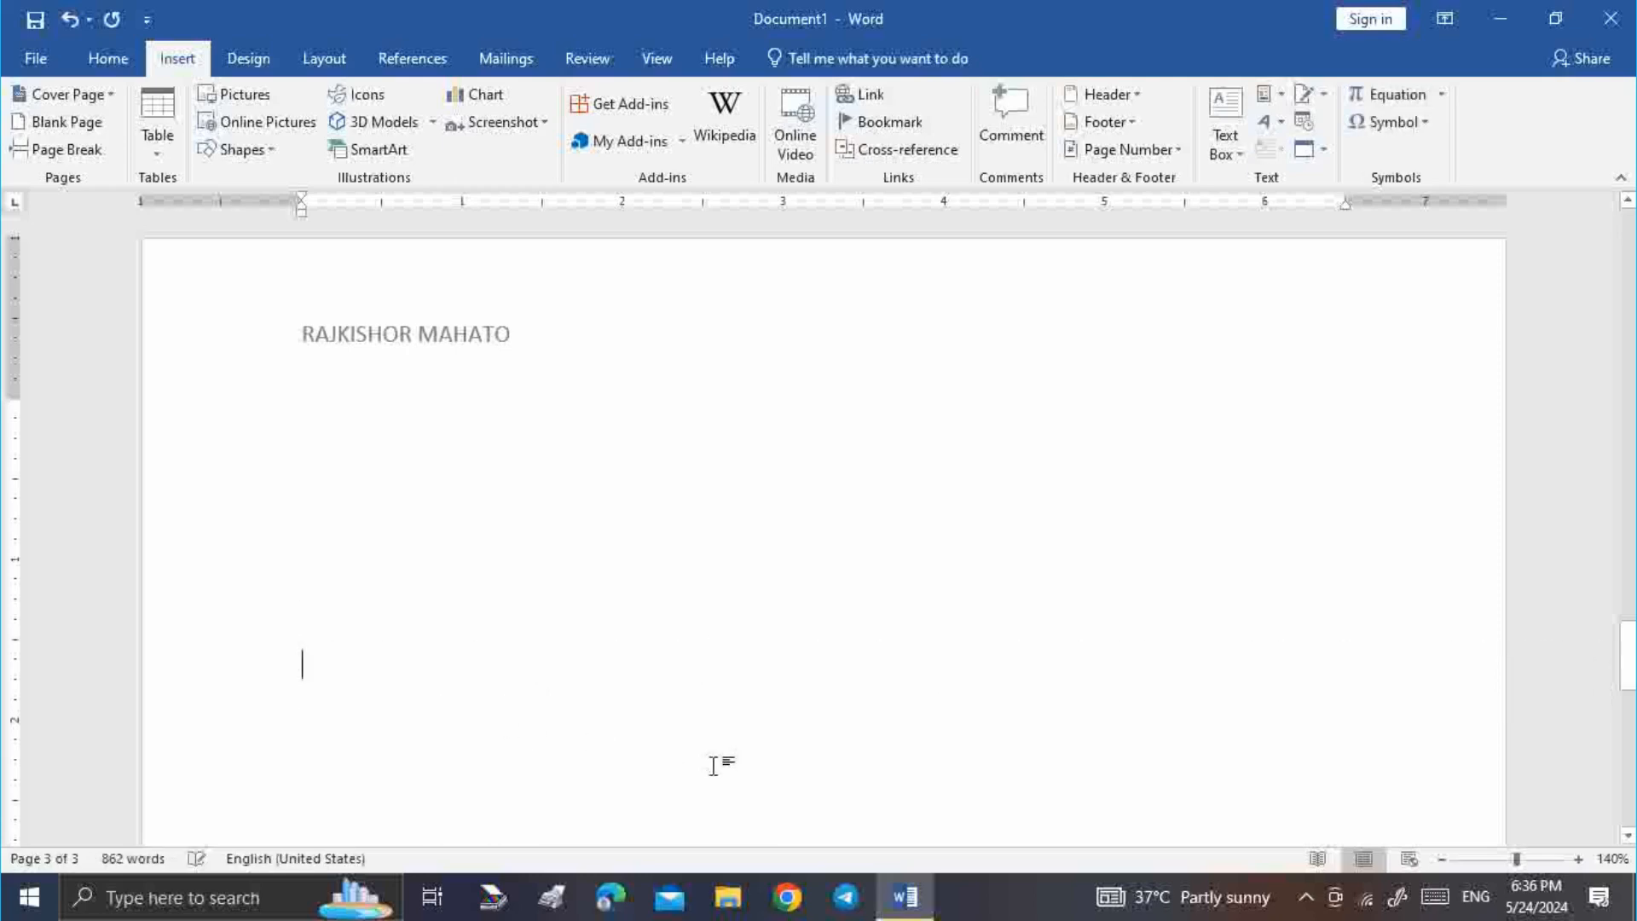
click(1325, 150)
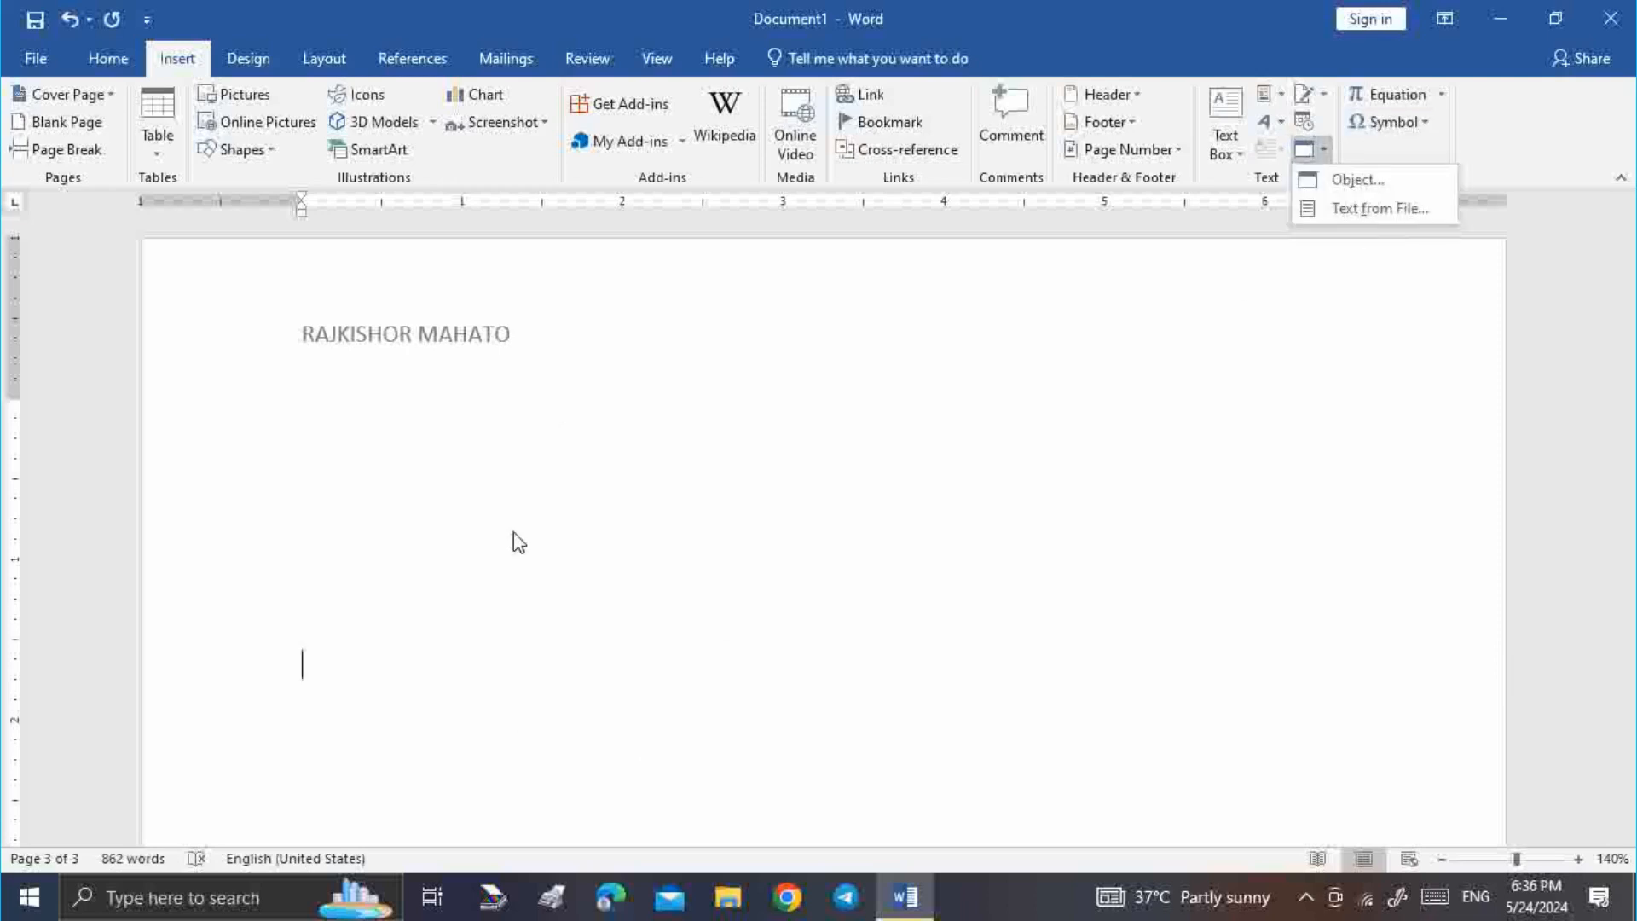
click(314, 391)
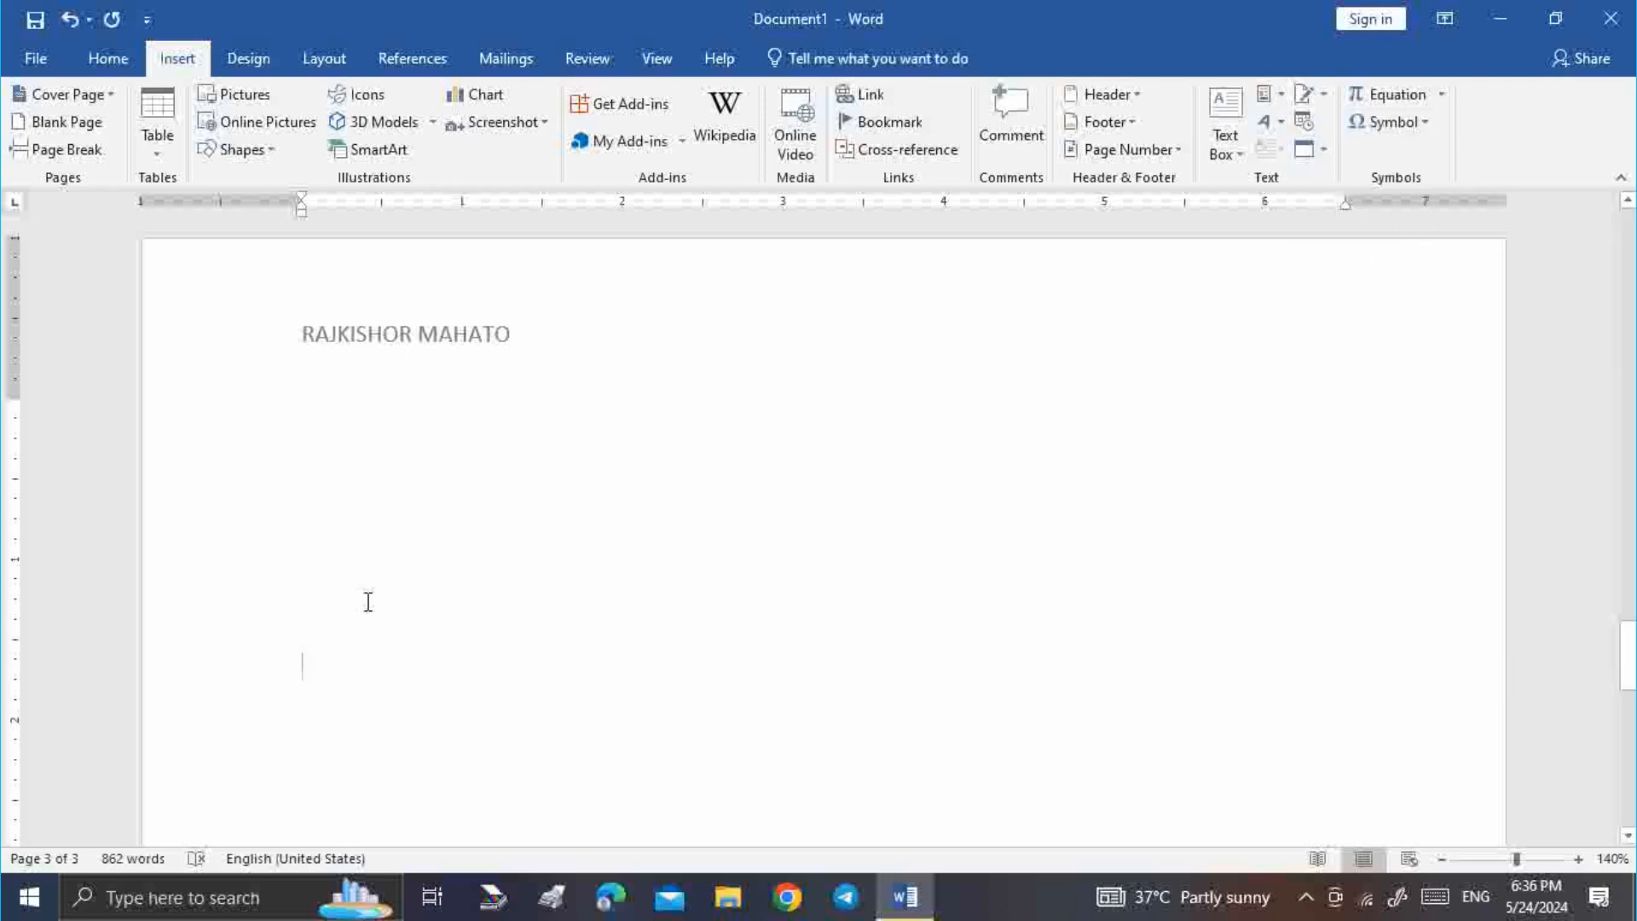
key(BackSpace)
key(BackSpace)
key(BackSpace)
key(BackSpace)
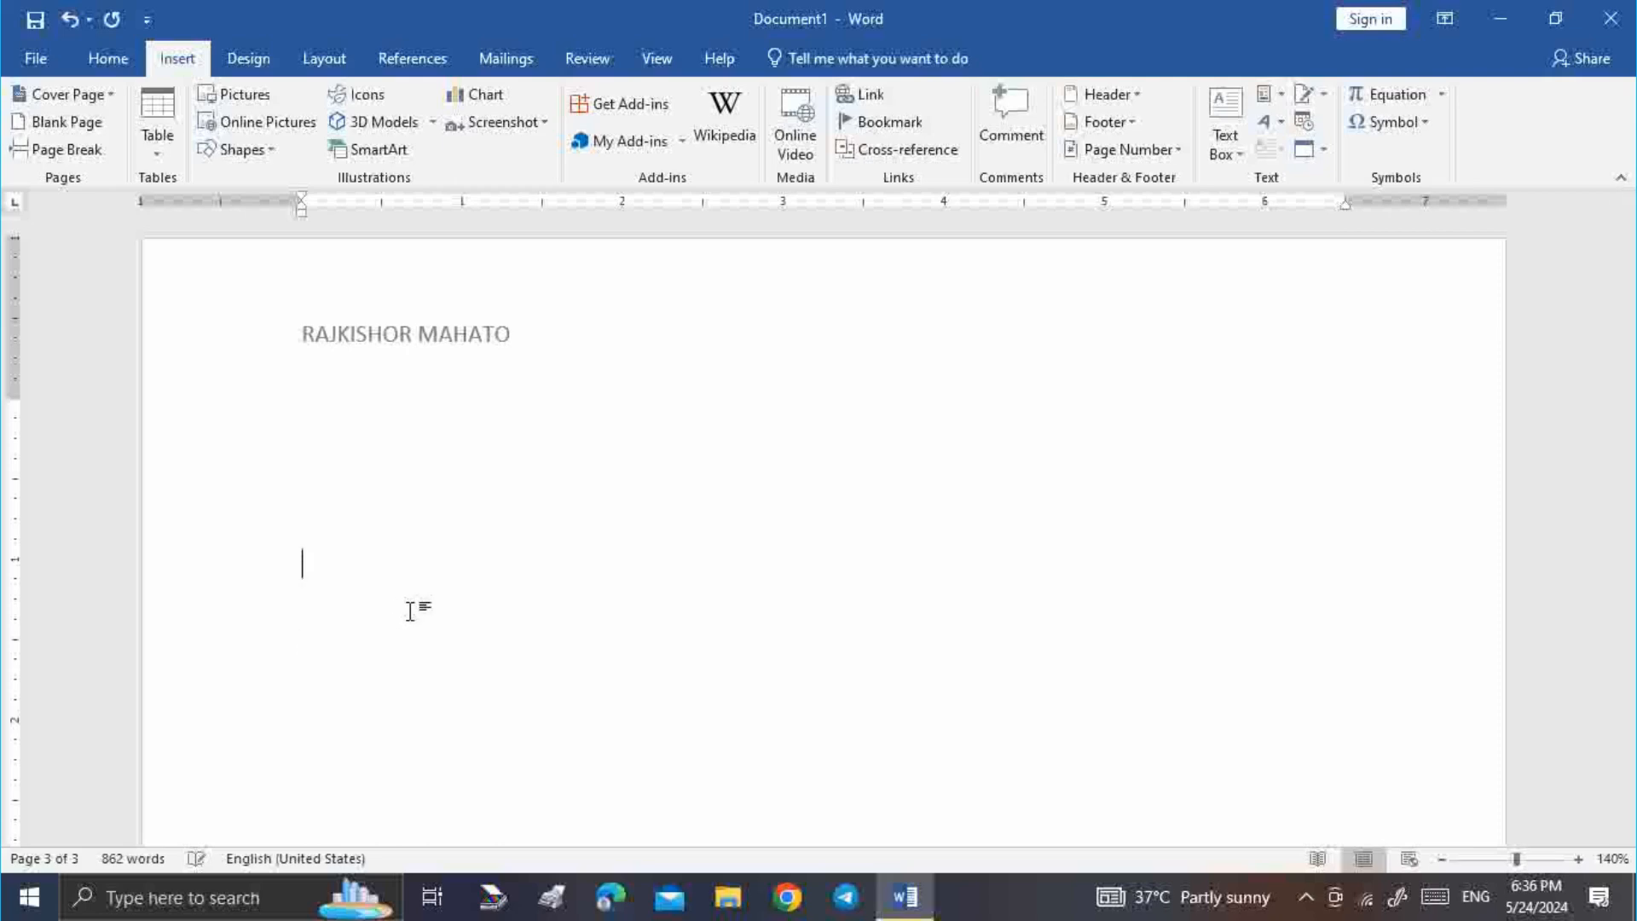
Insert the text of the Math 1 (1) file from Documents using Text from File
click(1323, 151)
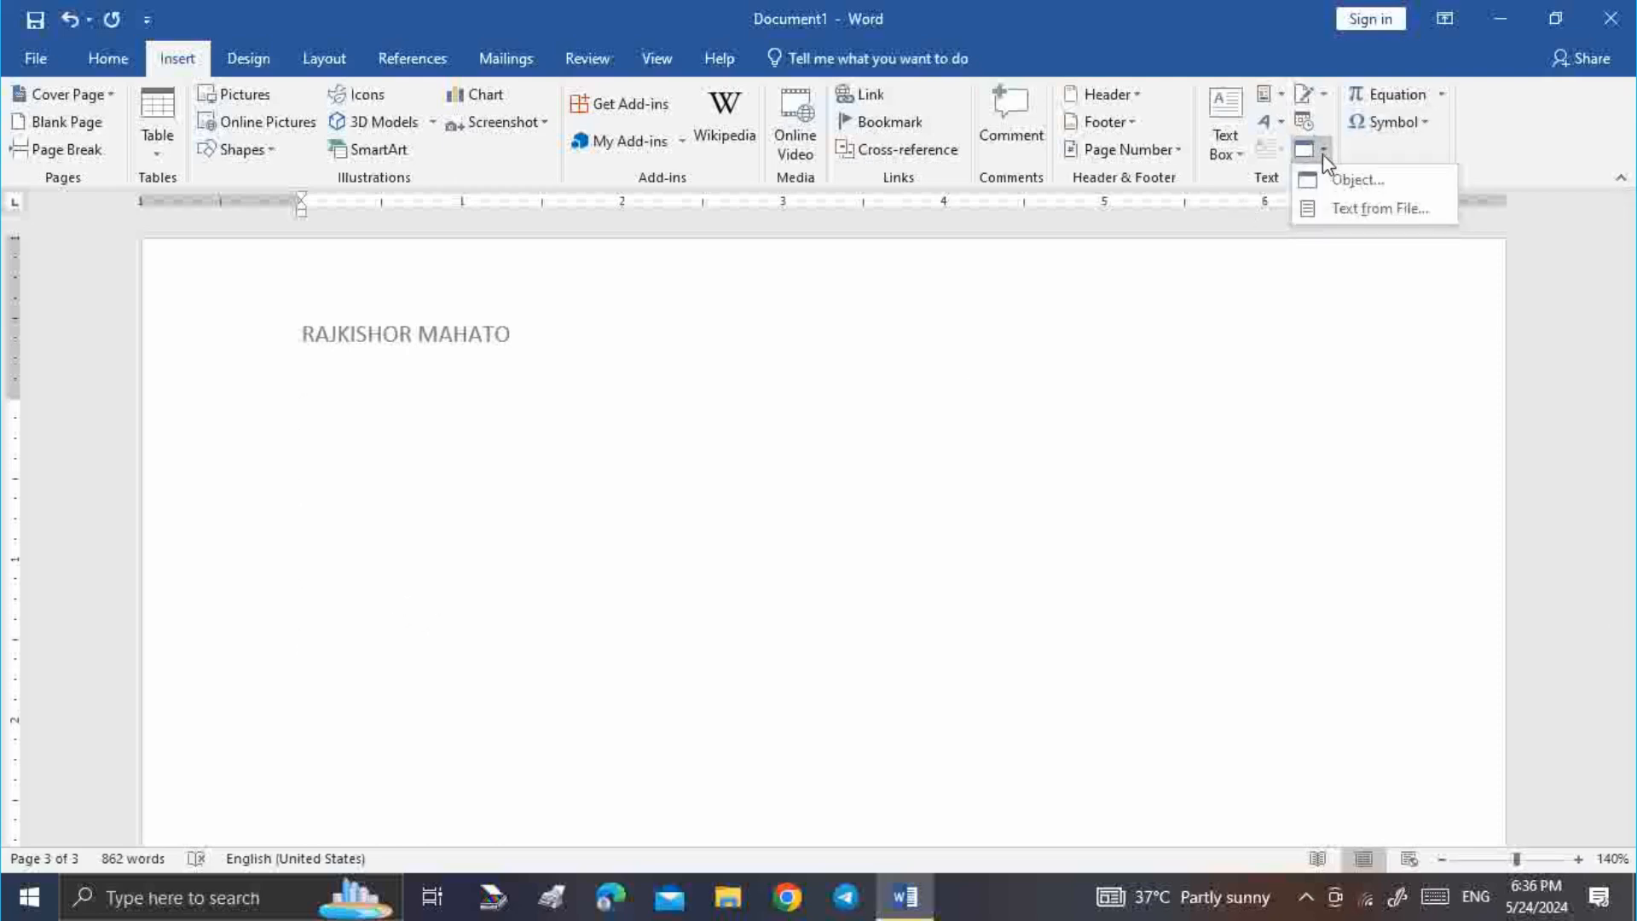
click(1368, 211)
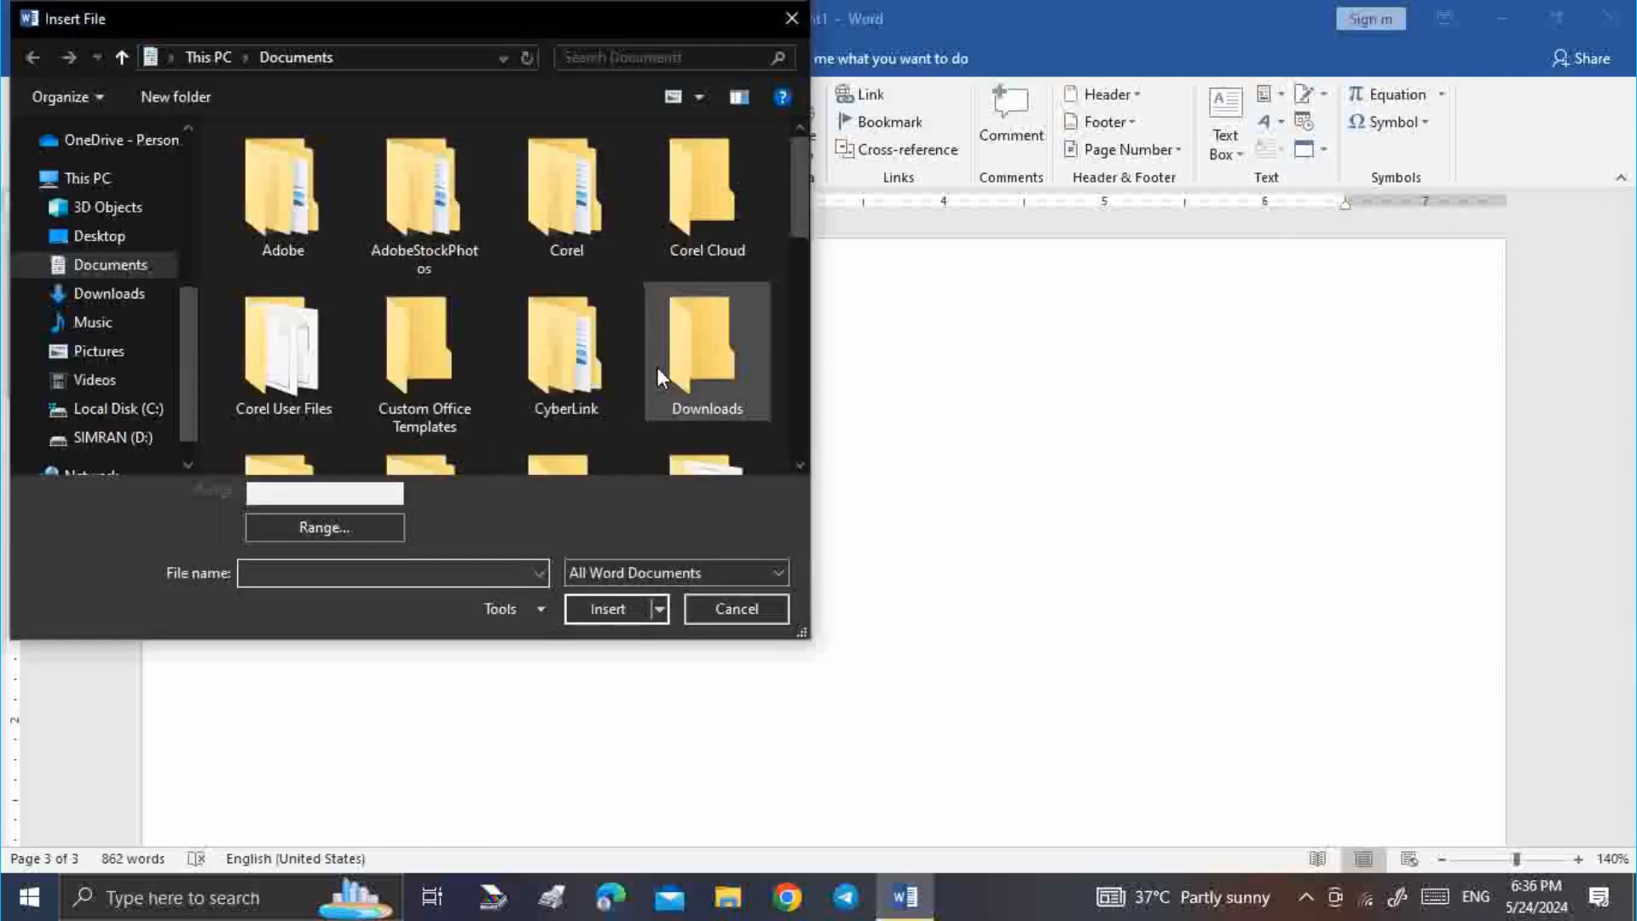
scroll(657, 367, down, 5)
click(572, 300)
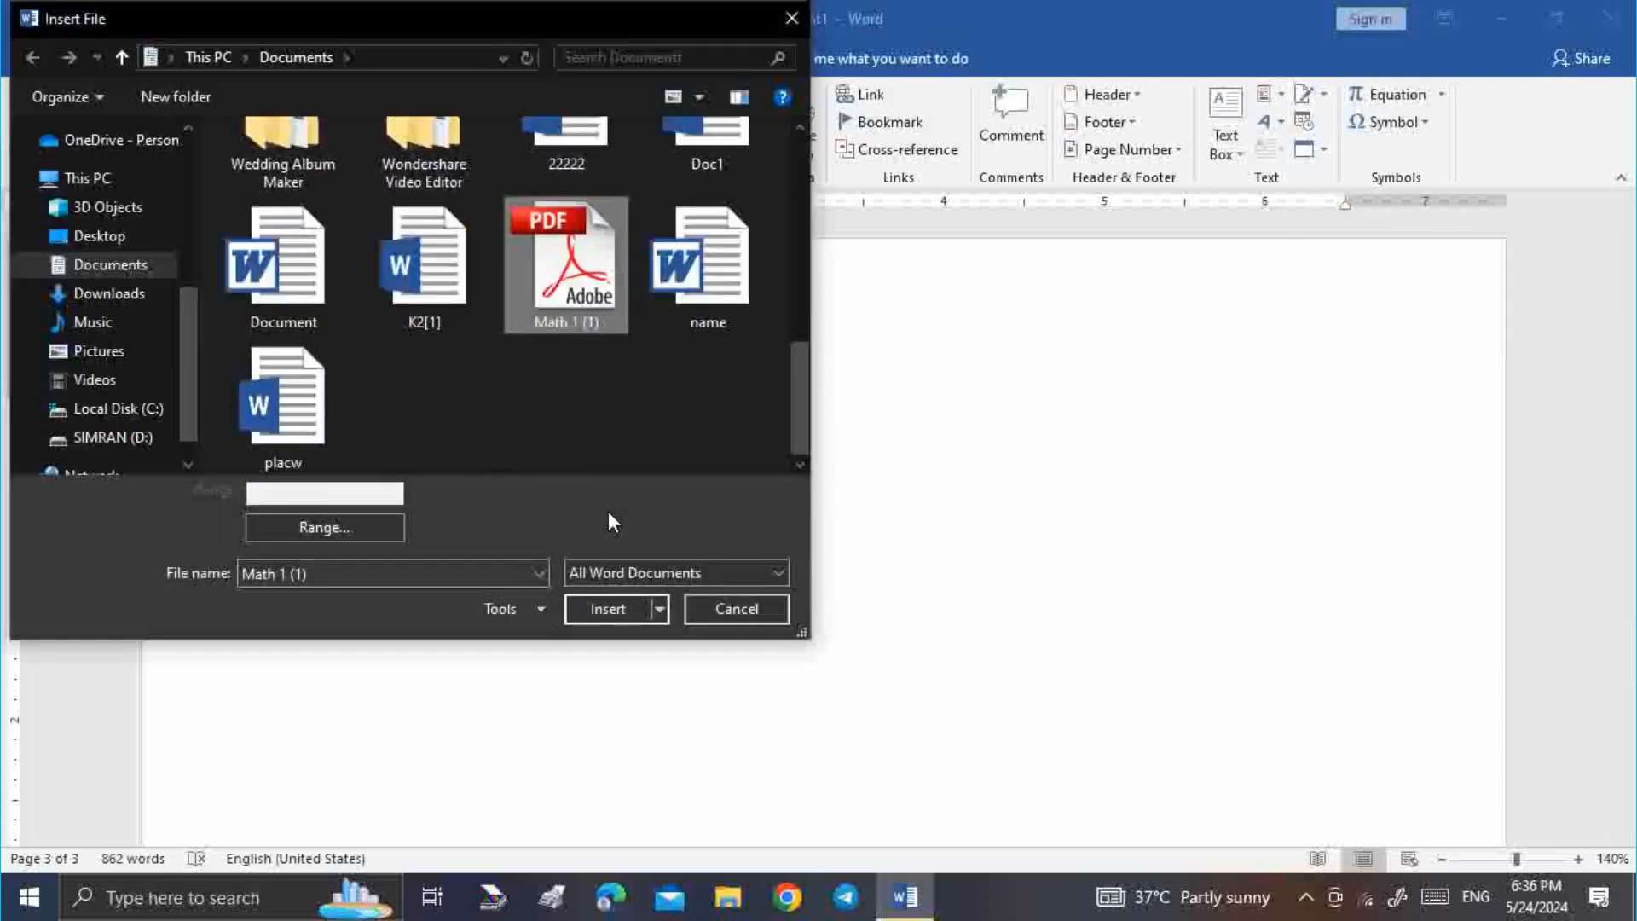
click(607, 609)
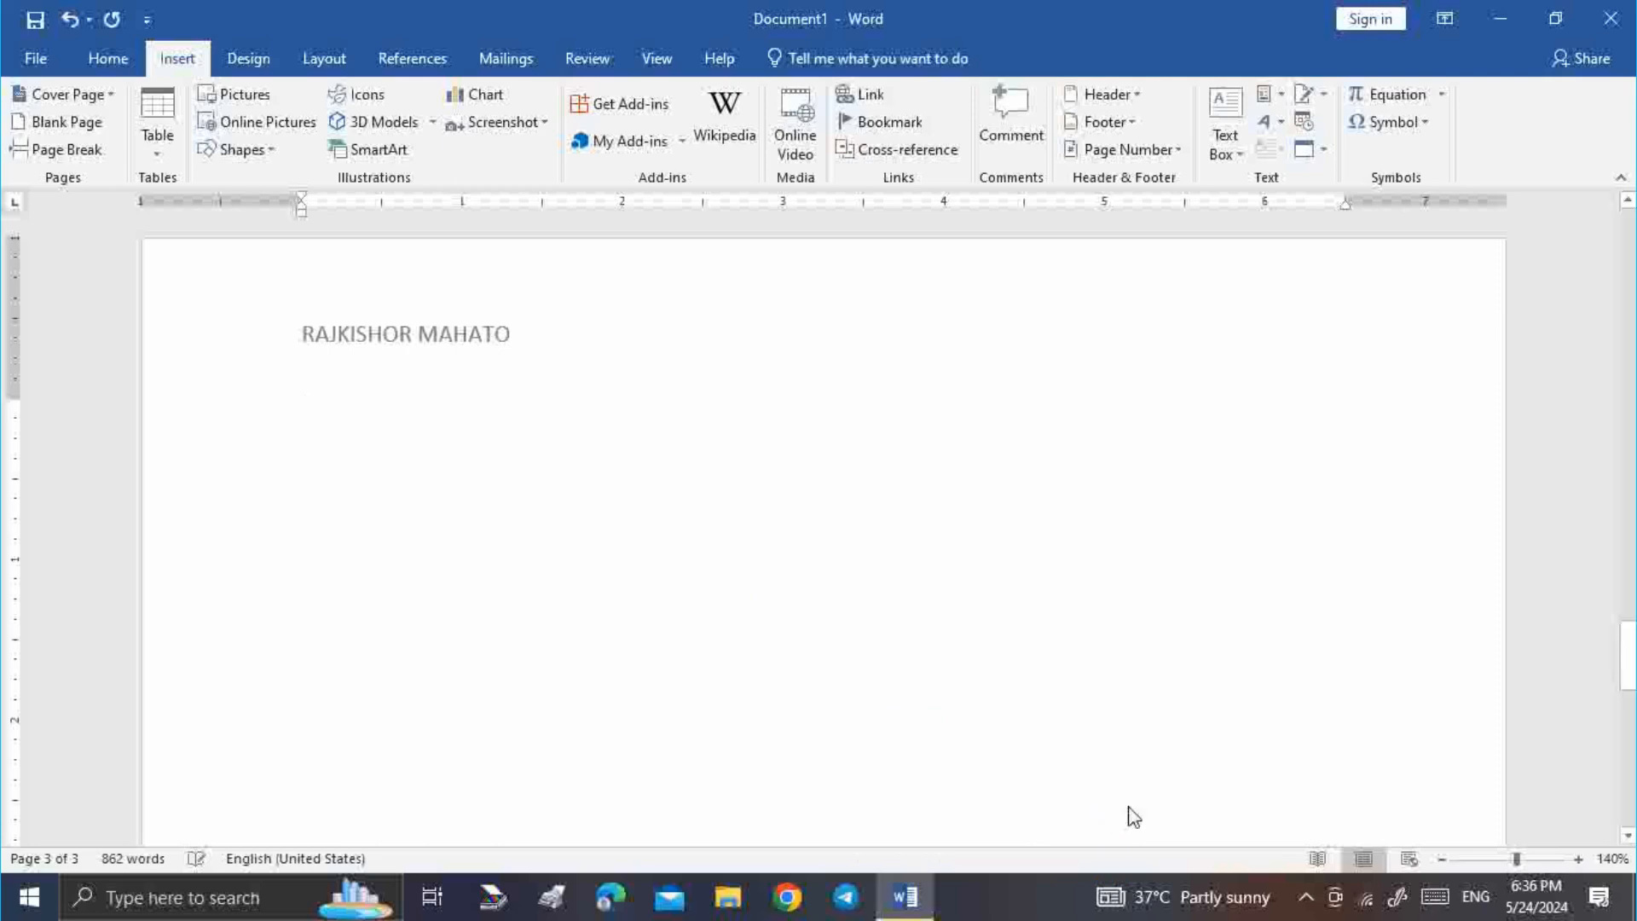
Place the caret after 'Answer – Key' and erase stray typed letters there
scroll(887, 552, up, 5)
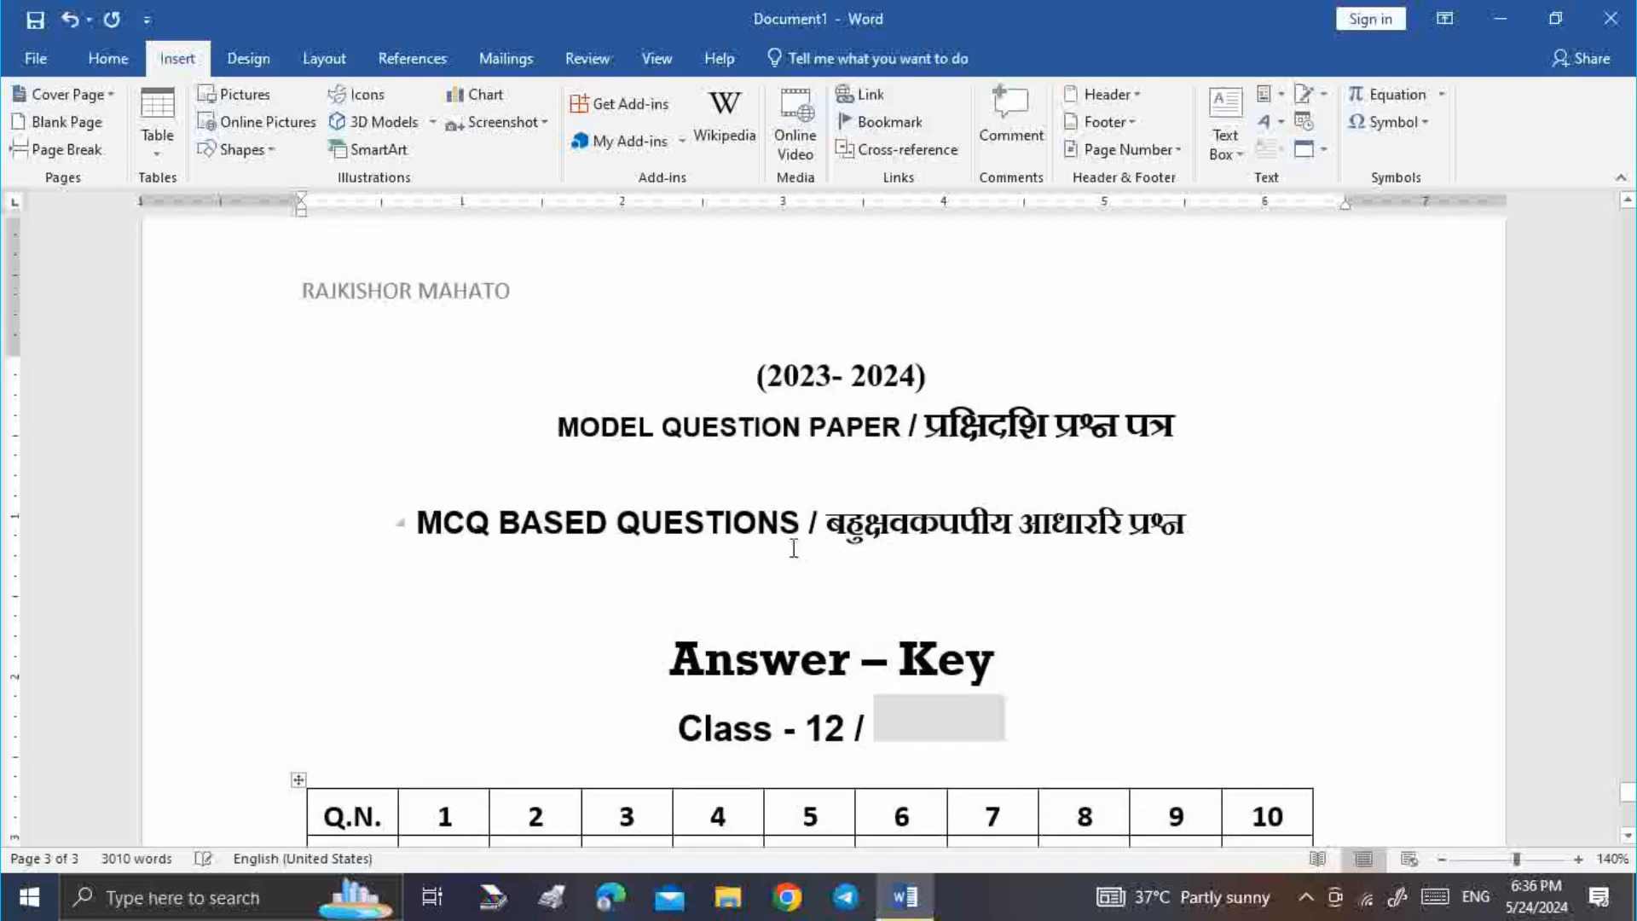
click(653, 424)
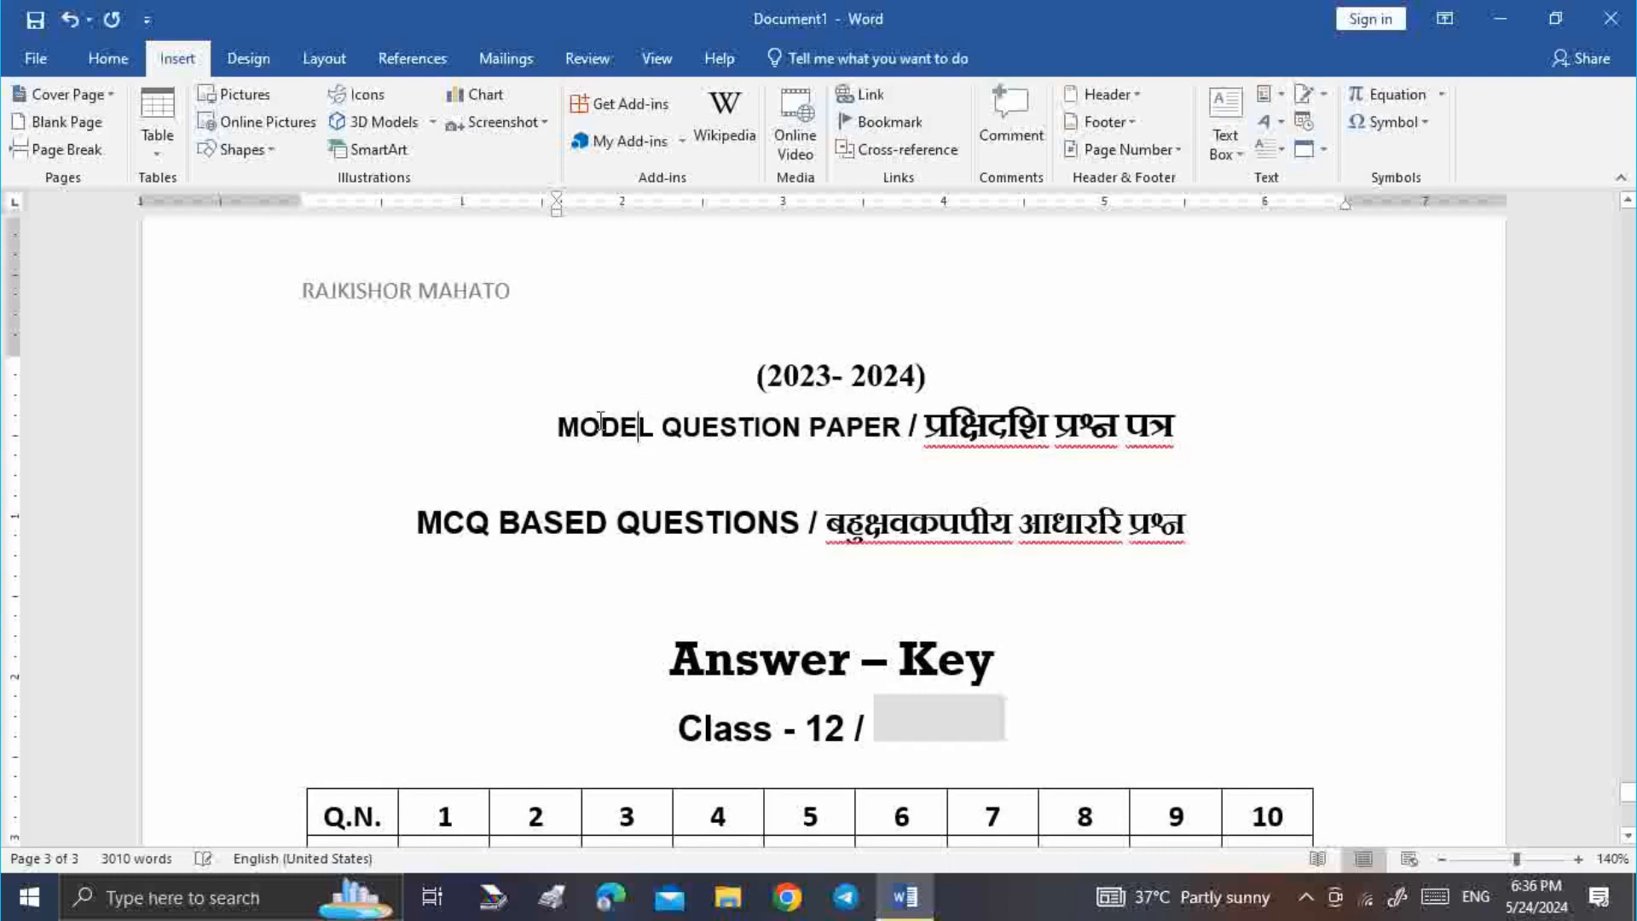
drag(601, 422, 640, 433)
click(644, 427)
scroll(879, 693, down, 3)
click(924, 580)
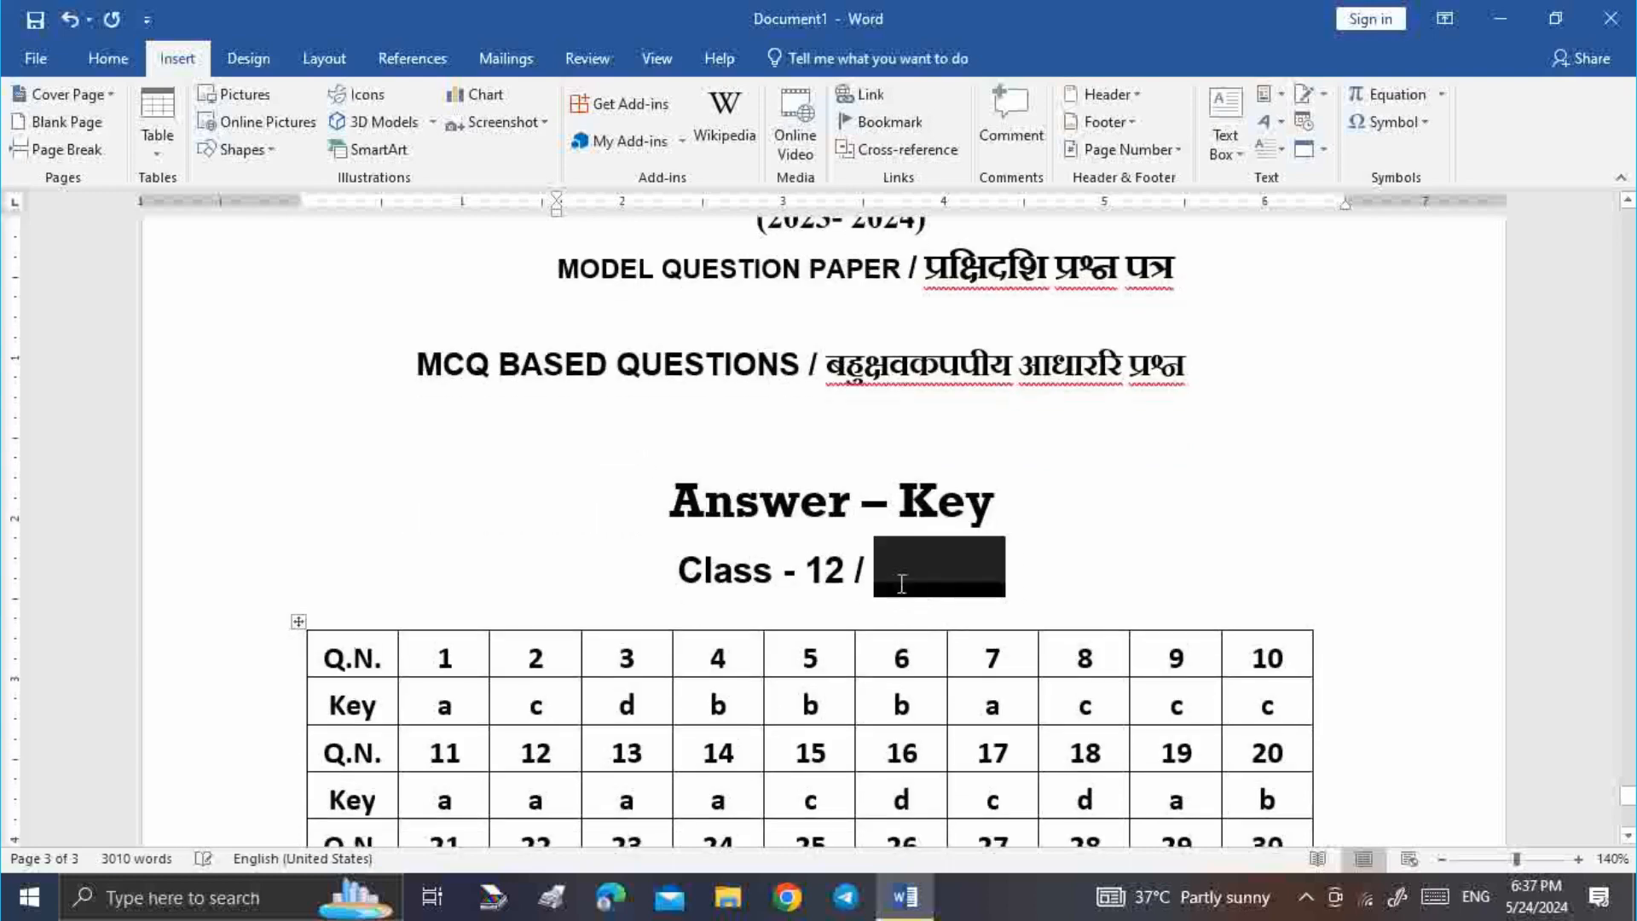
click(1043, 493)
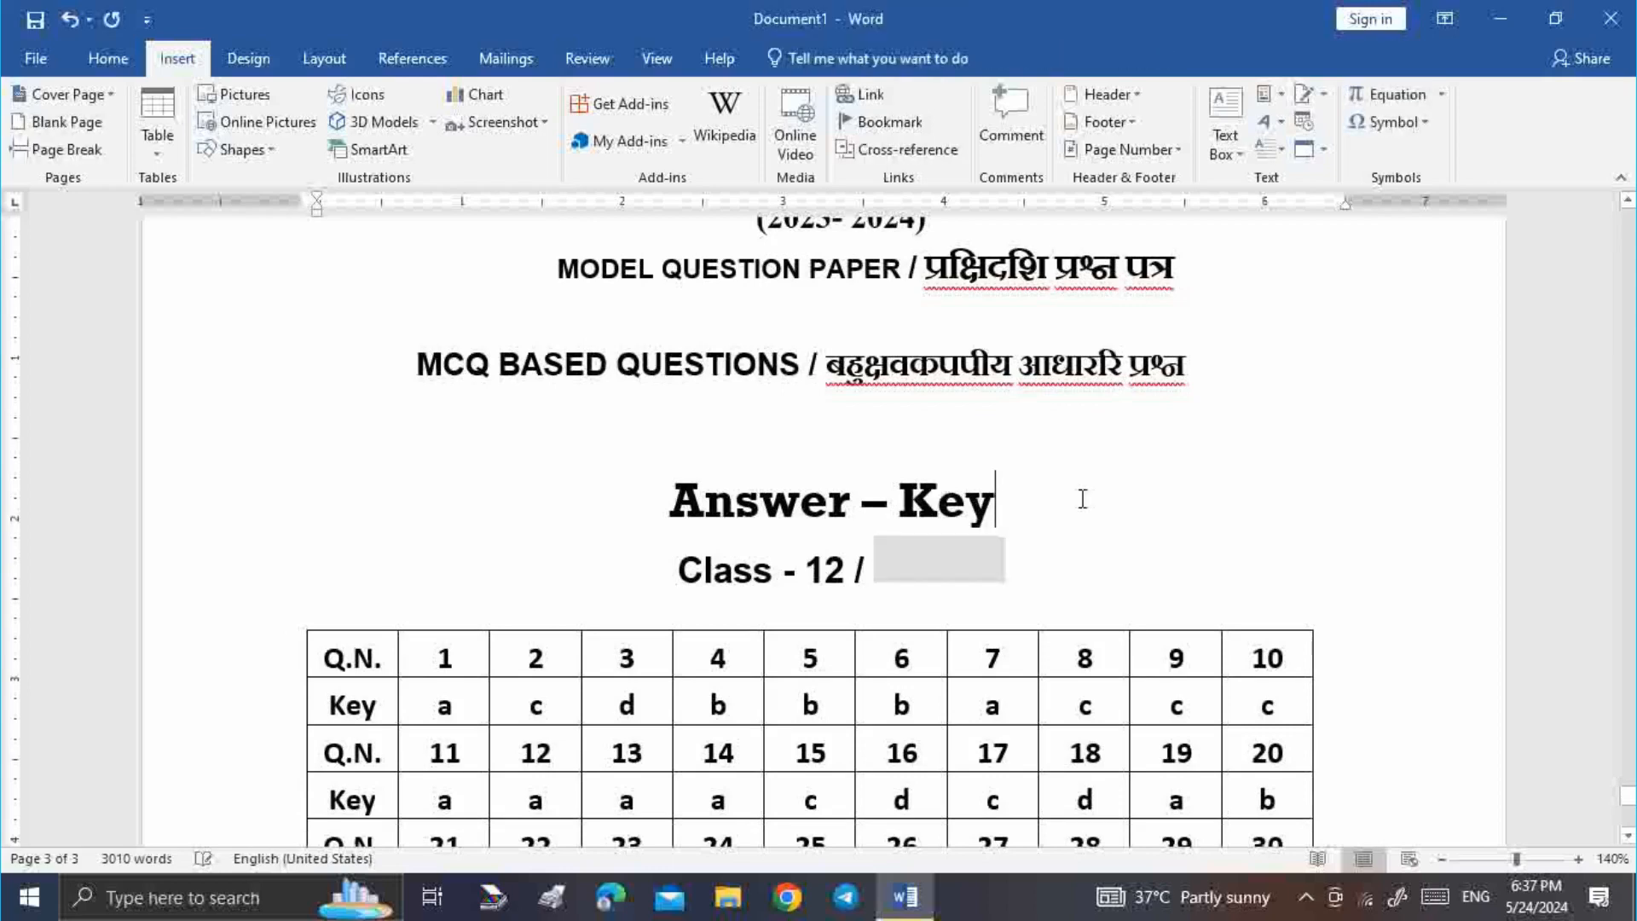
text(UTRLT)
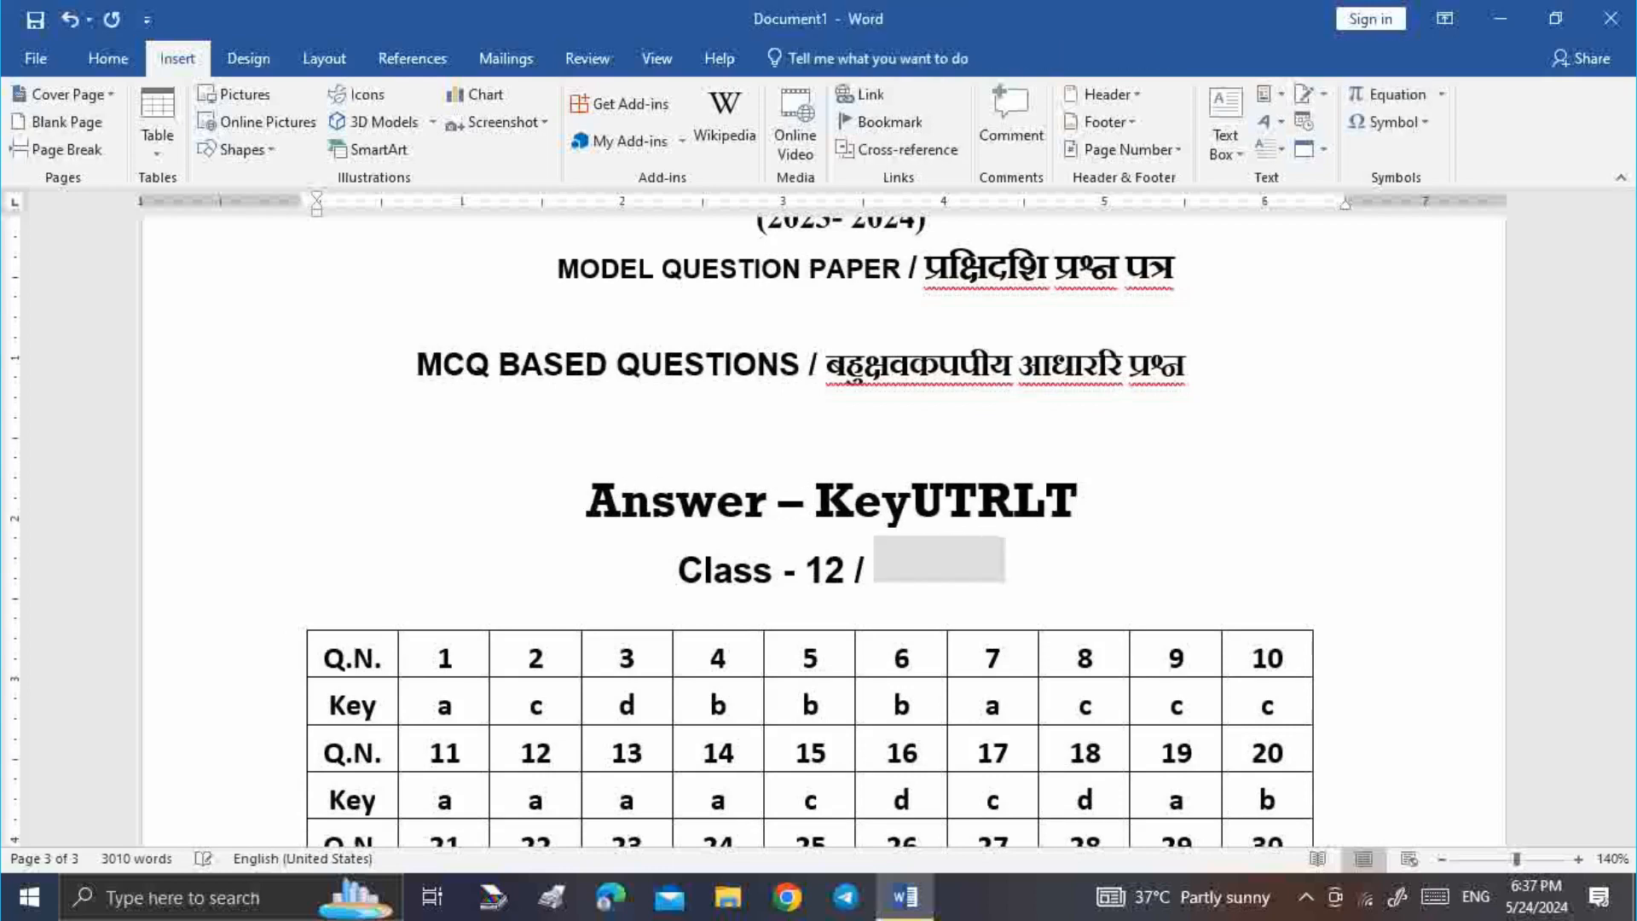
key(BackSpace)
key(BackSpace)
key(BackSpace)
key(BackSpace)
key(BackSpace)
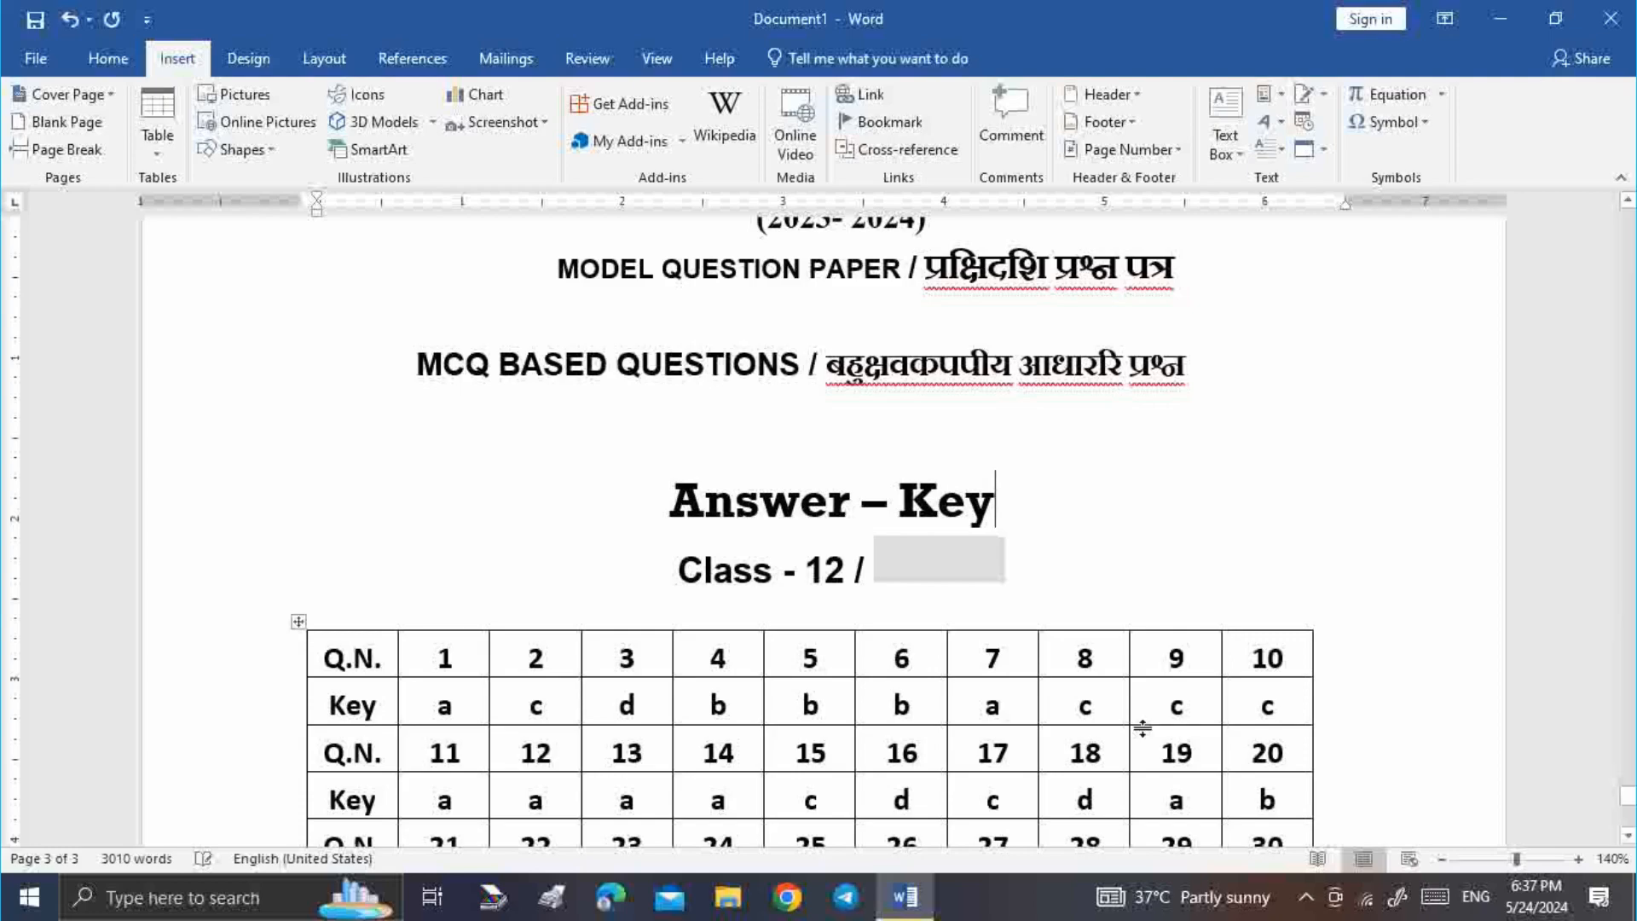
Move down to the empty page 15 and place the caret on a blank line
scroll(1118, 679, down, 4)
scroll(1093, 622, up, 10)
scroll(1094, 620, up, 15)
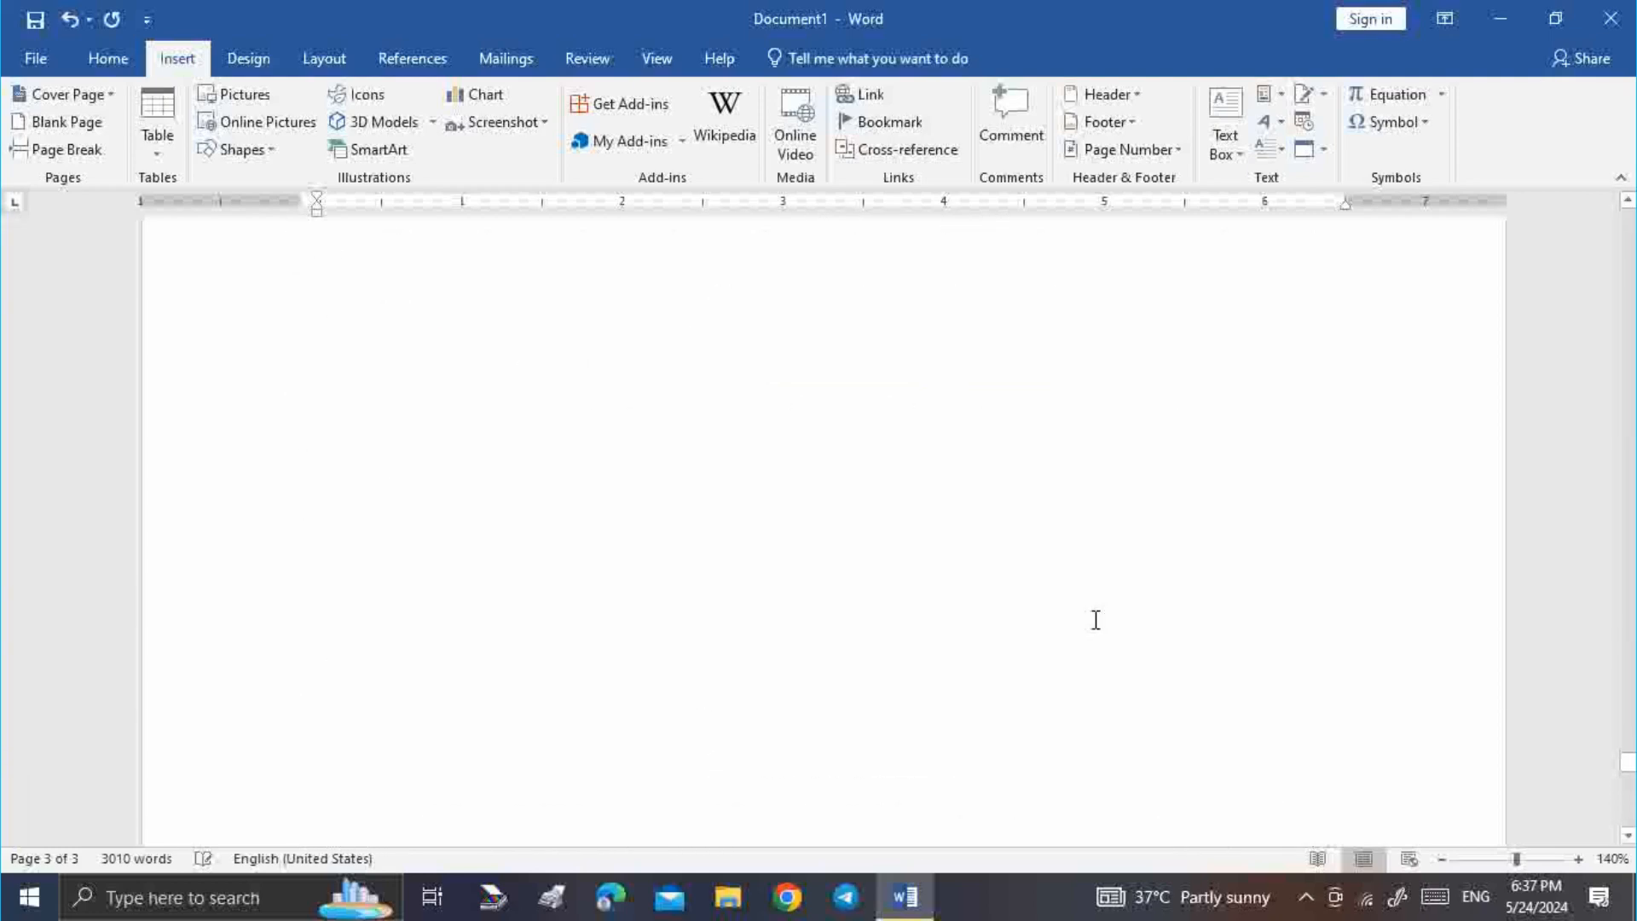
scroll(1095, 620, up, 6)
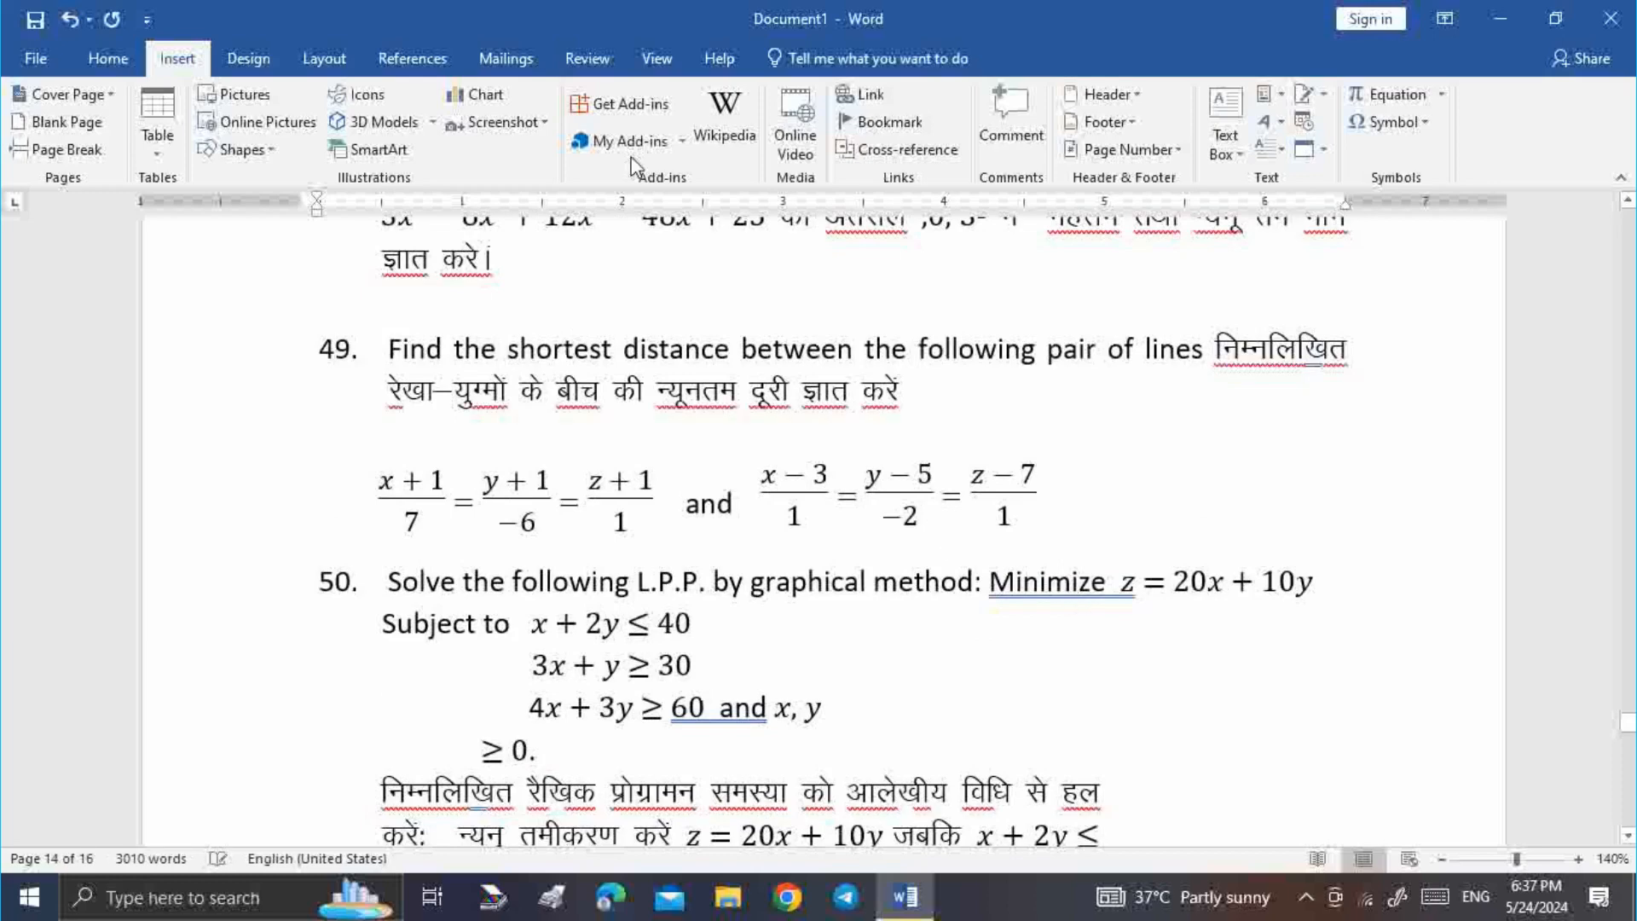
scroll(823, 464, down, 10)
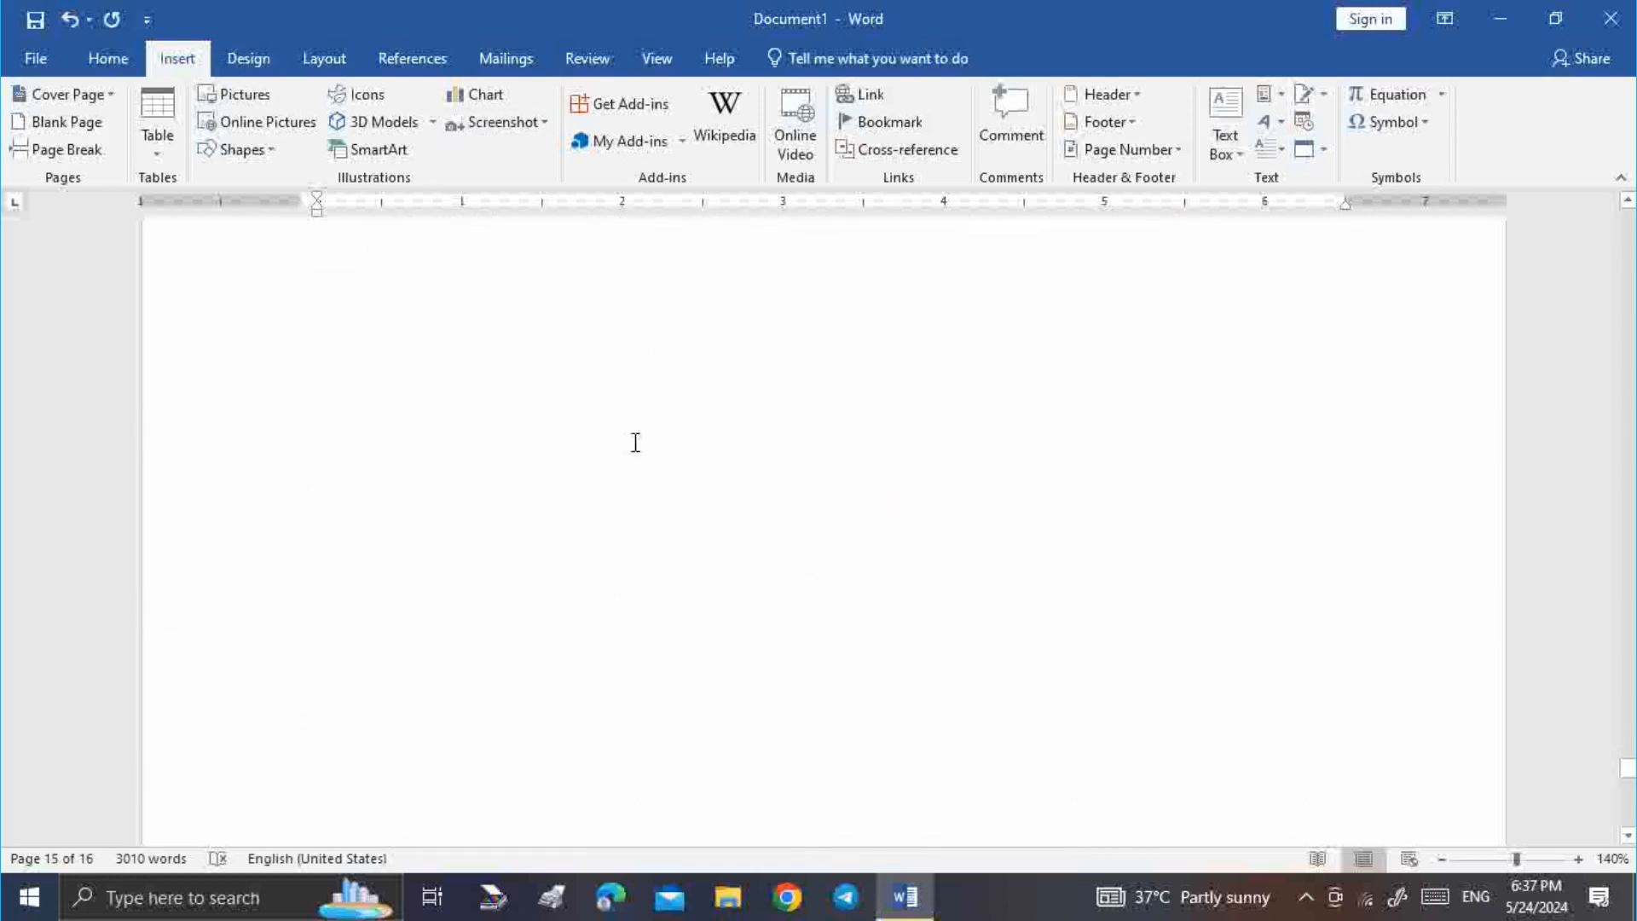
scroll(834, 439, up, 10)
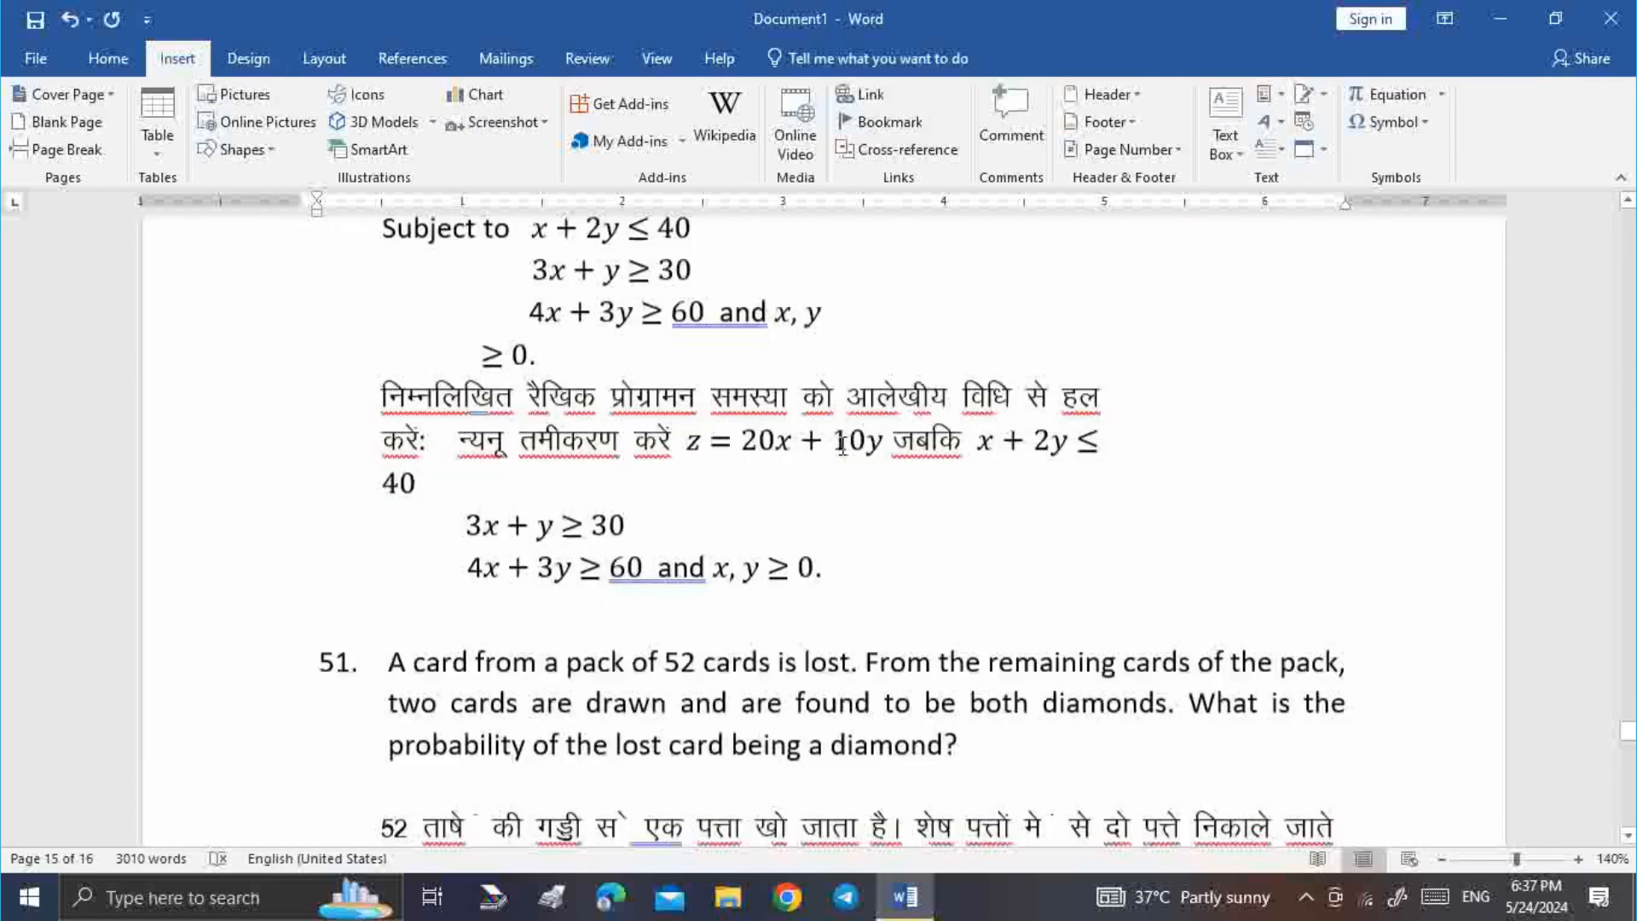
scroll(841, 452, up, 1)
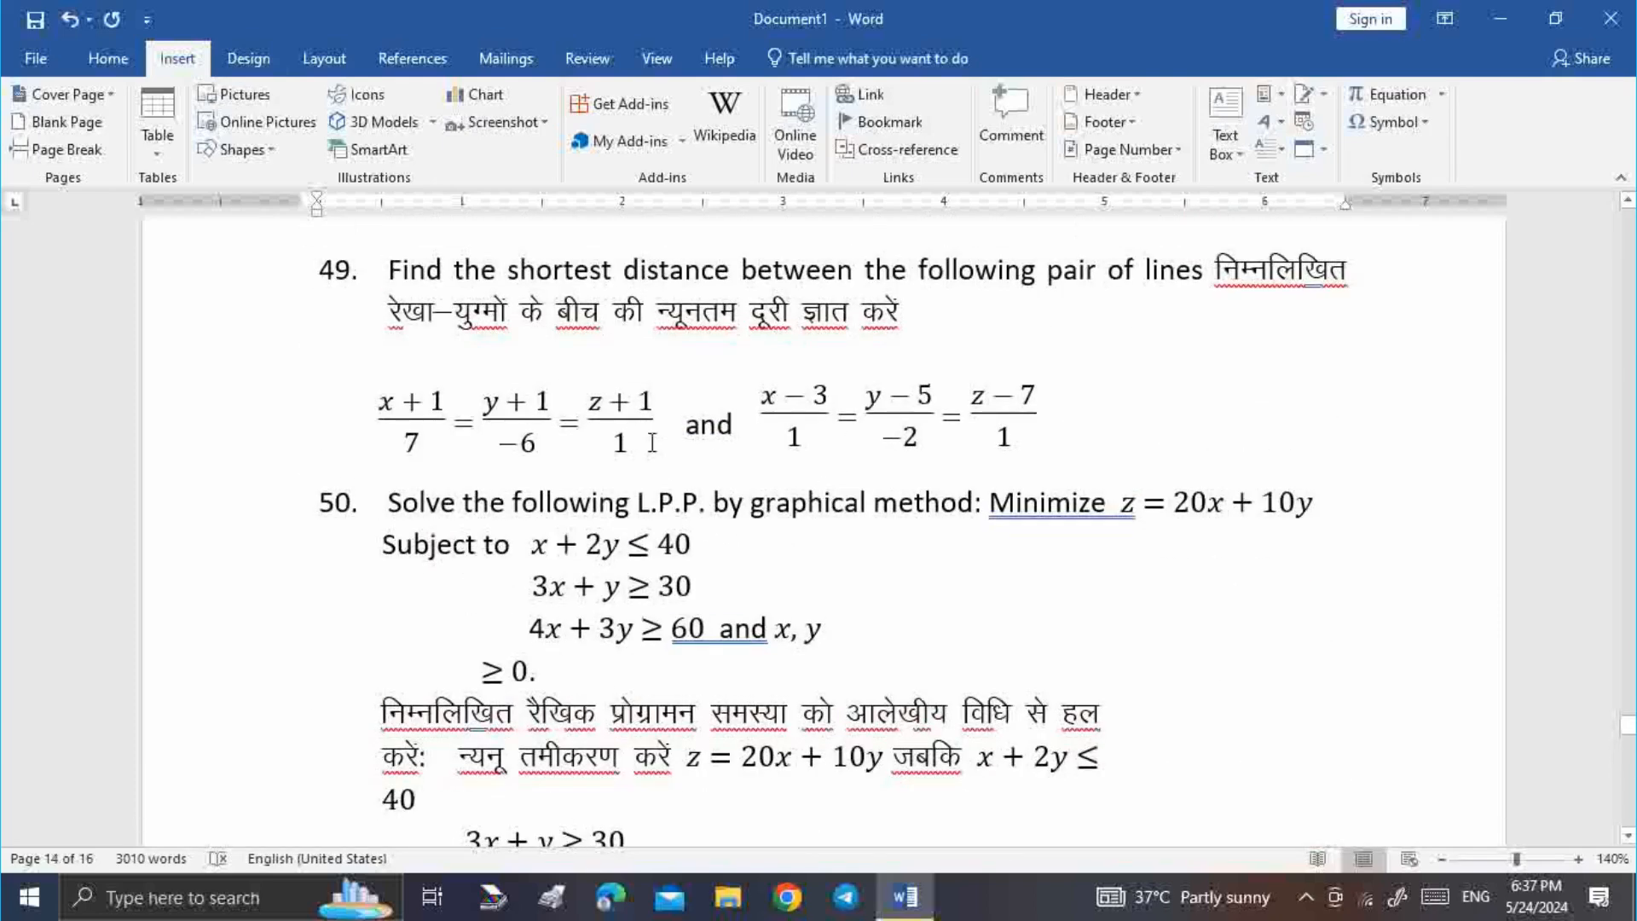
scroll(779, 595, down, 8)
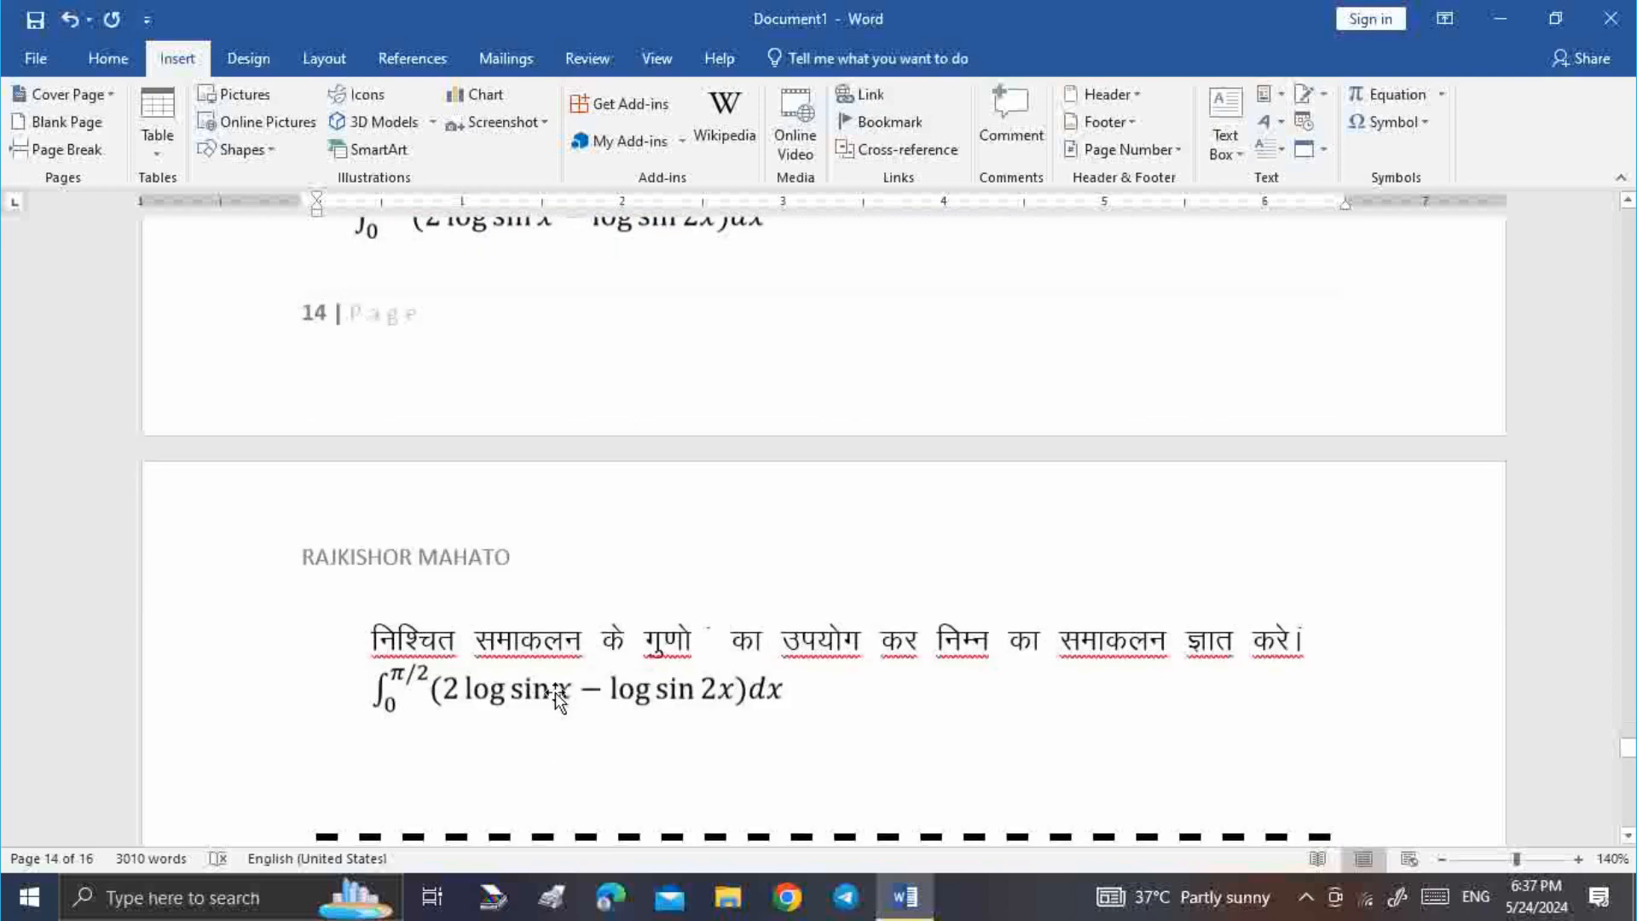
scroll(555, 692, down, 10)
click(535, 597)
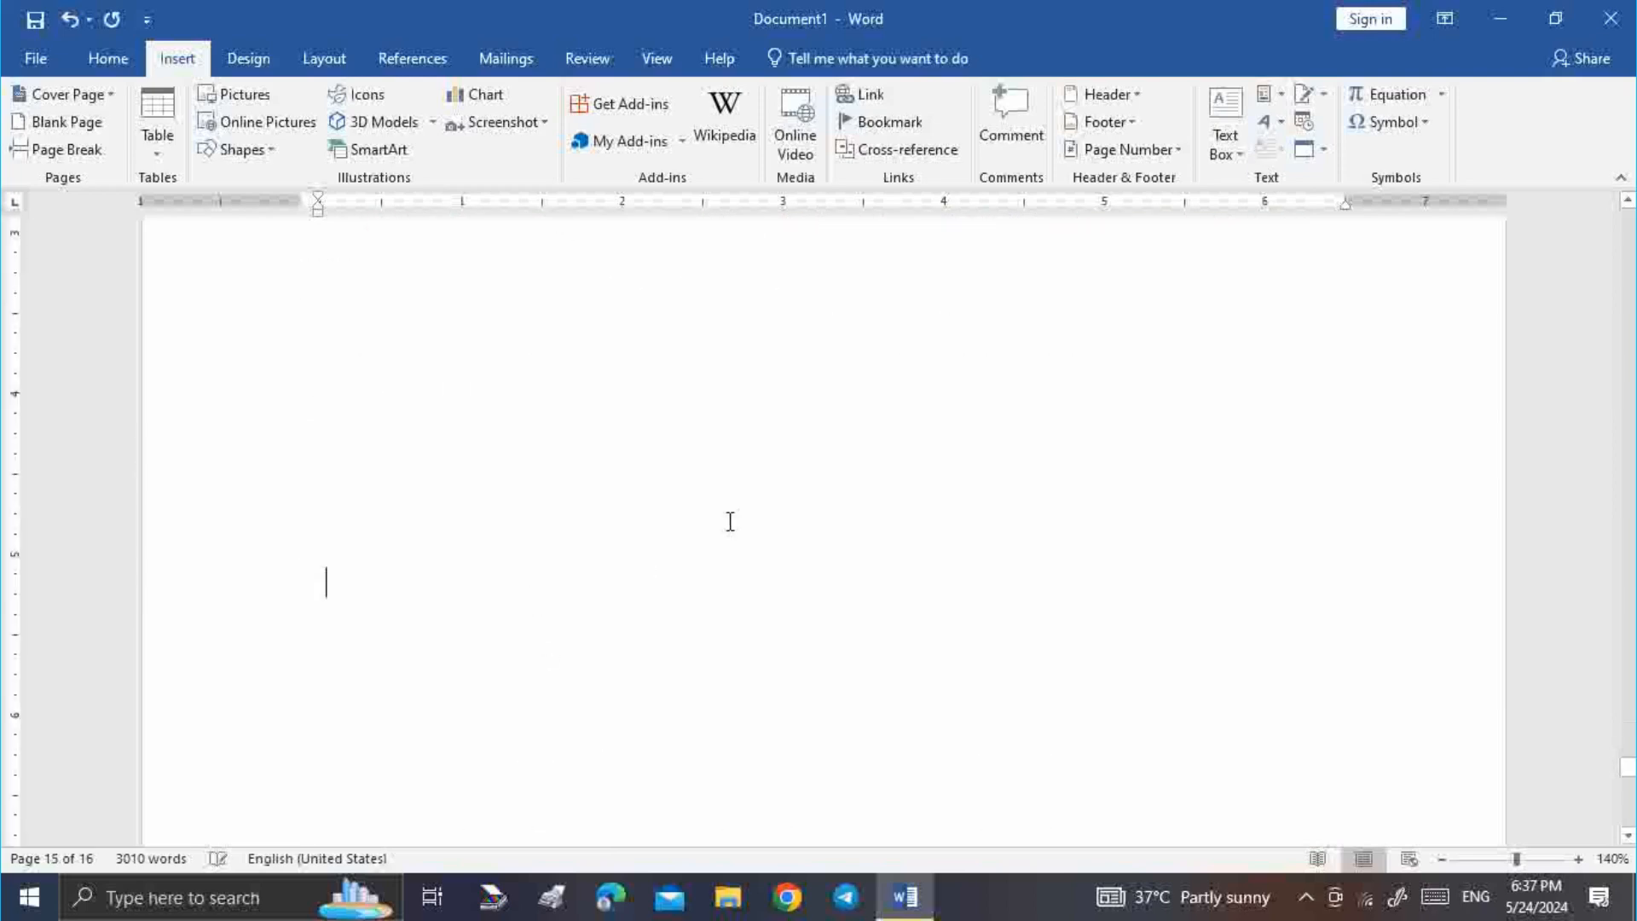
Start a new equation reading ×, a stacked fraction 4/2, then U
click(1424, 99)
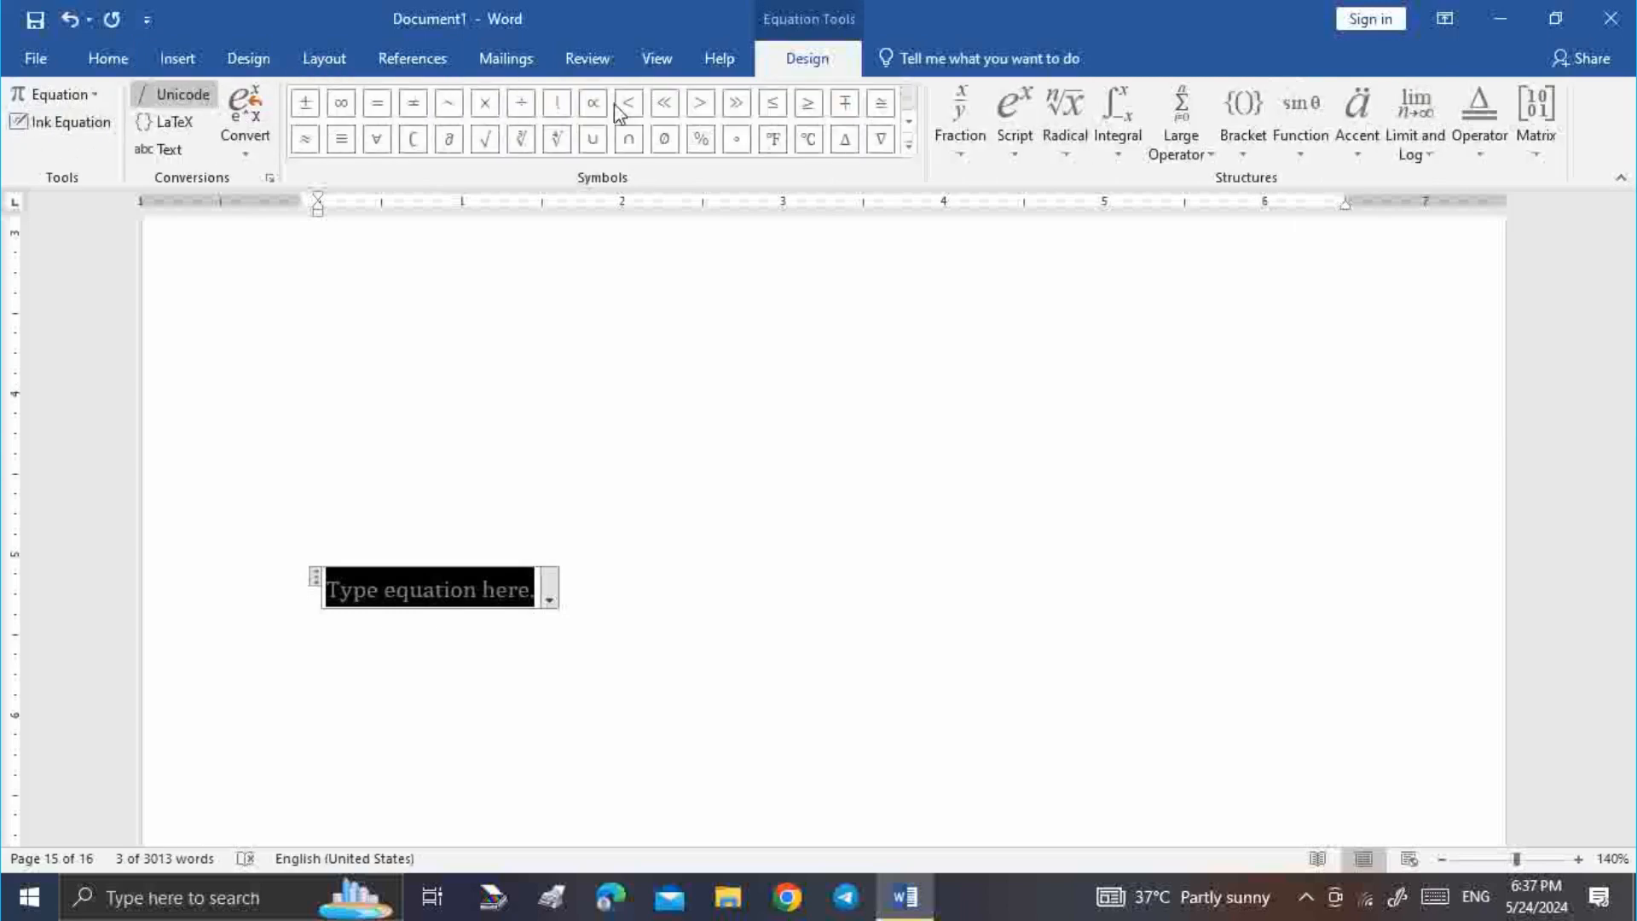
click(484, 107)
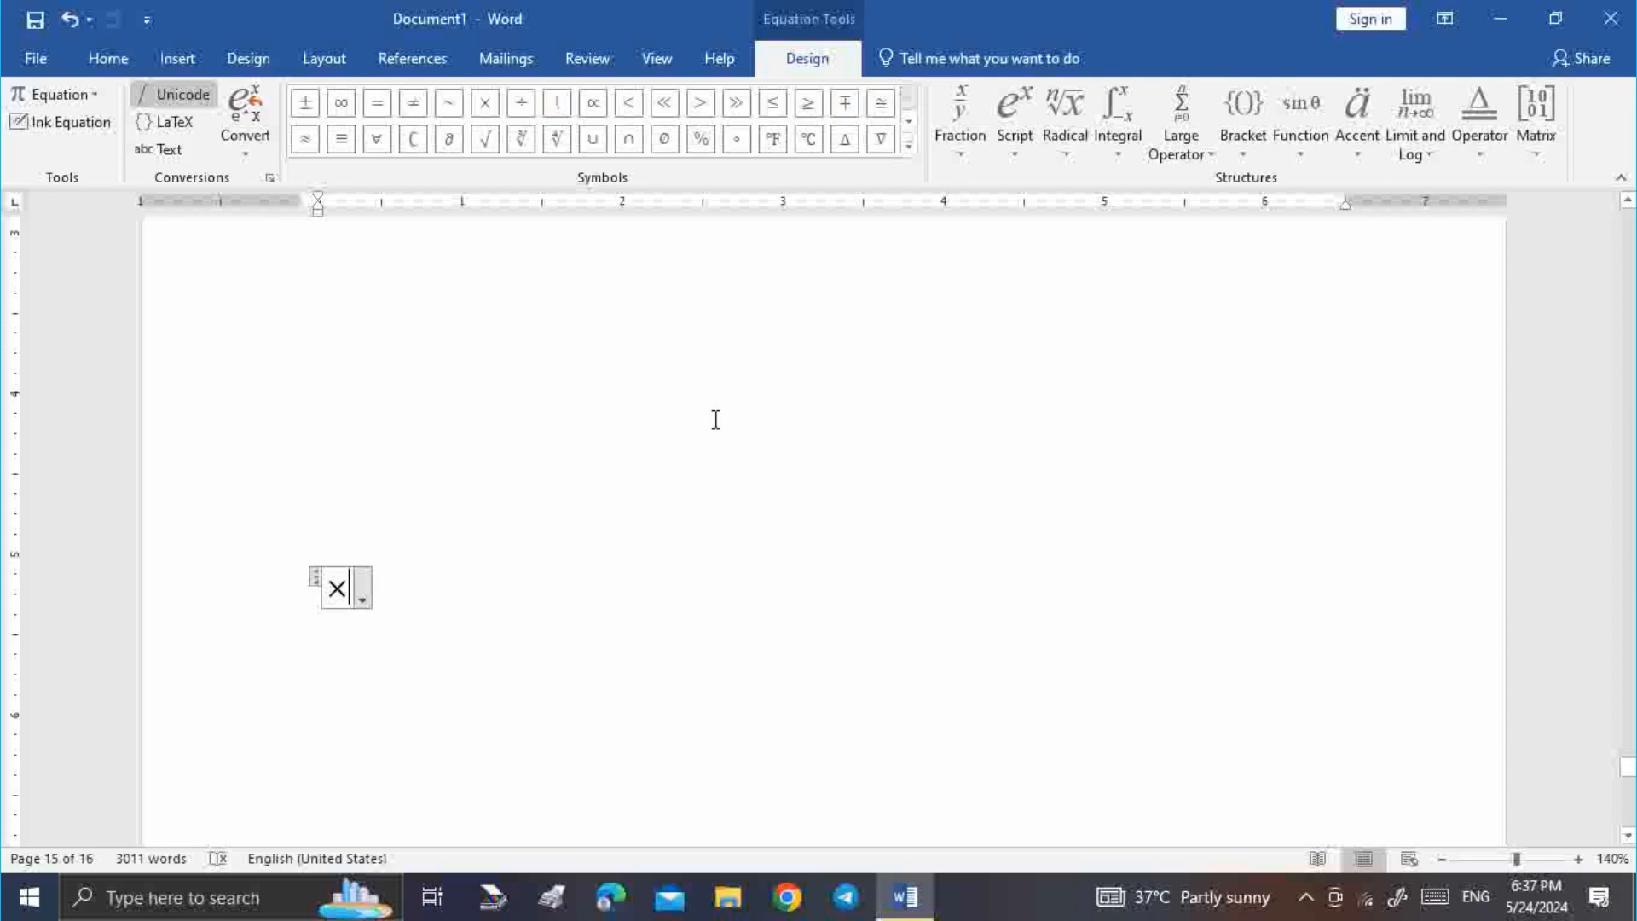
click(962, 136)
click(972, 247)
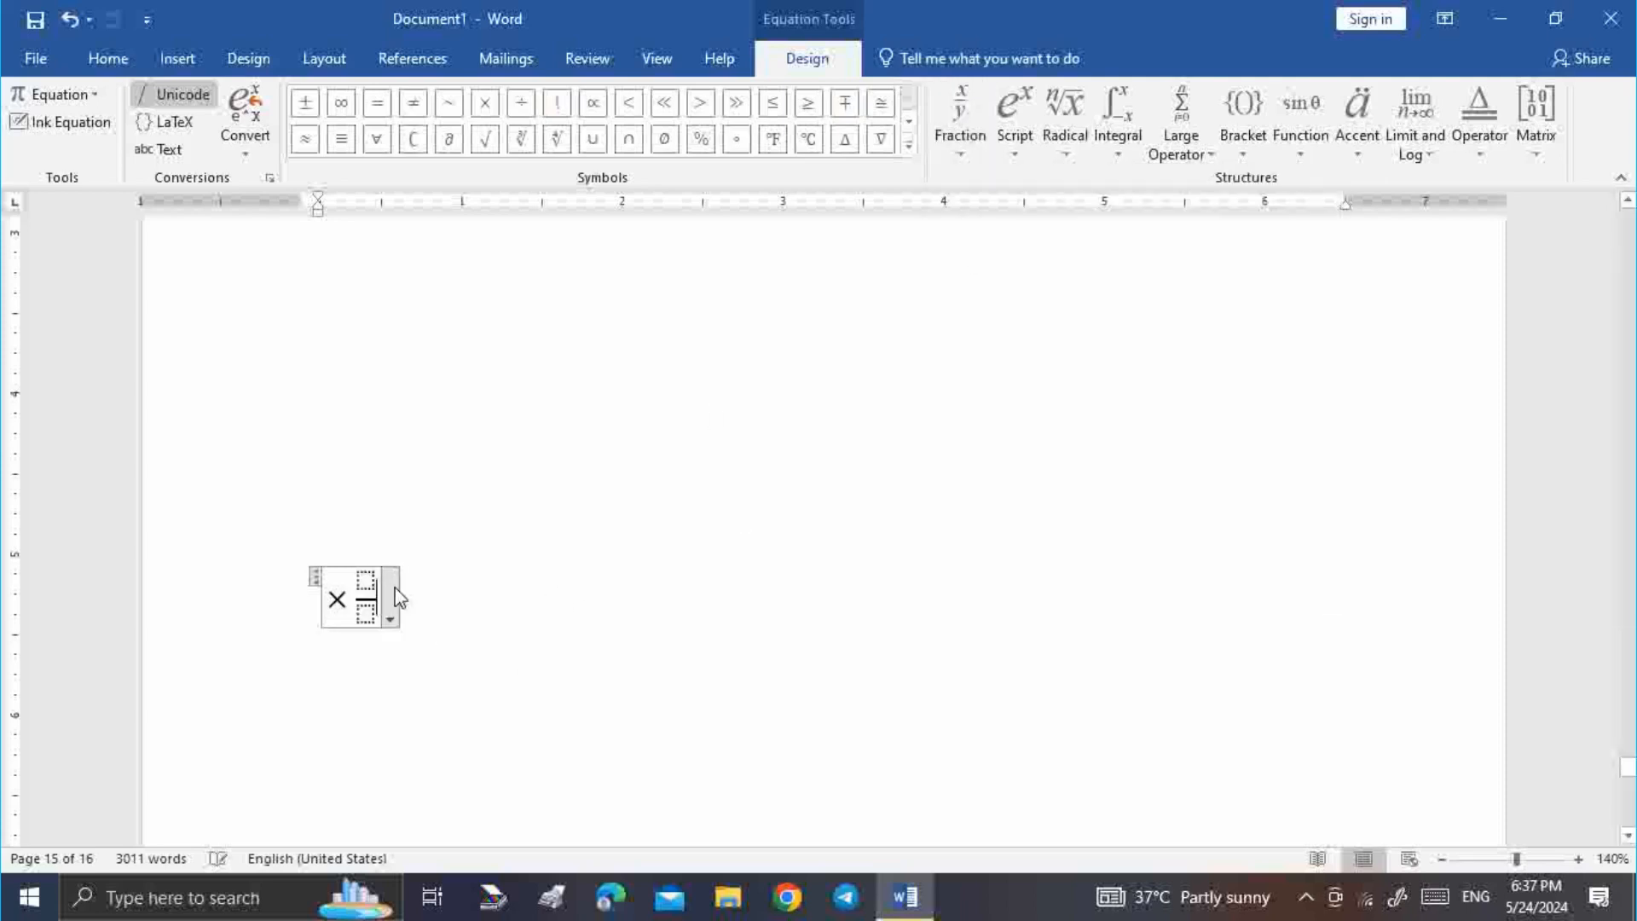
click(365, 582)
text(4)
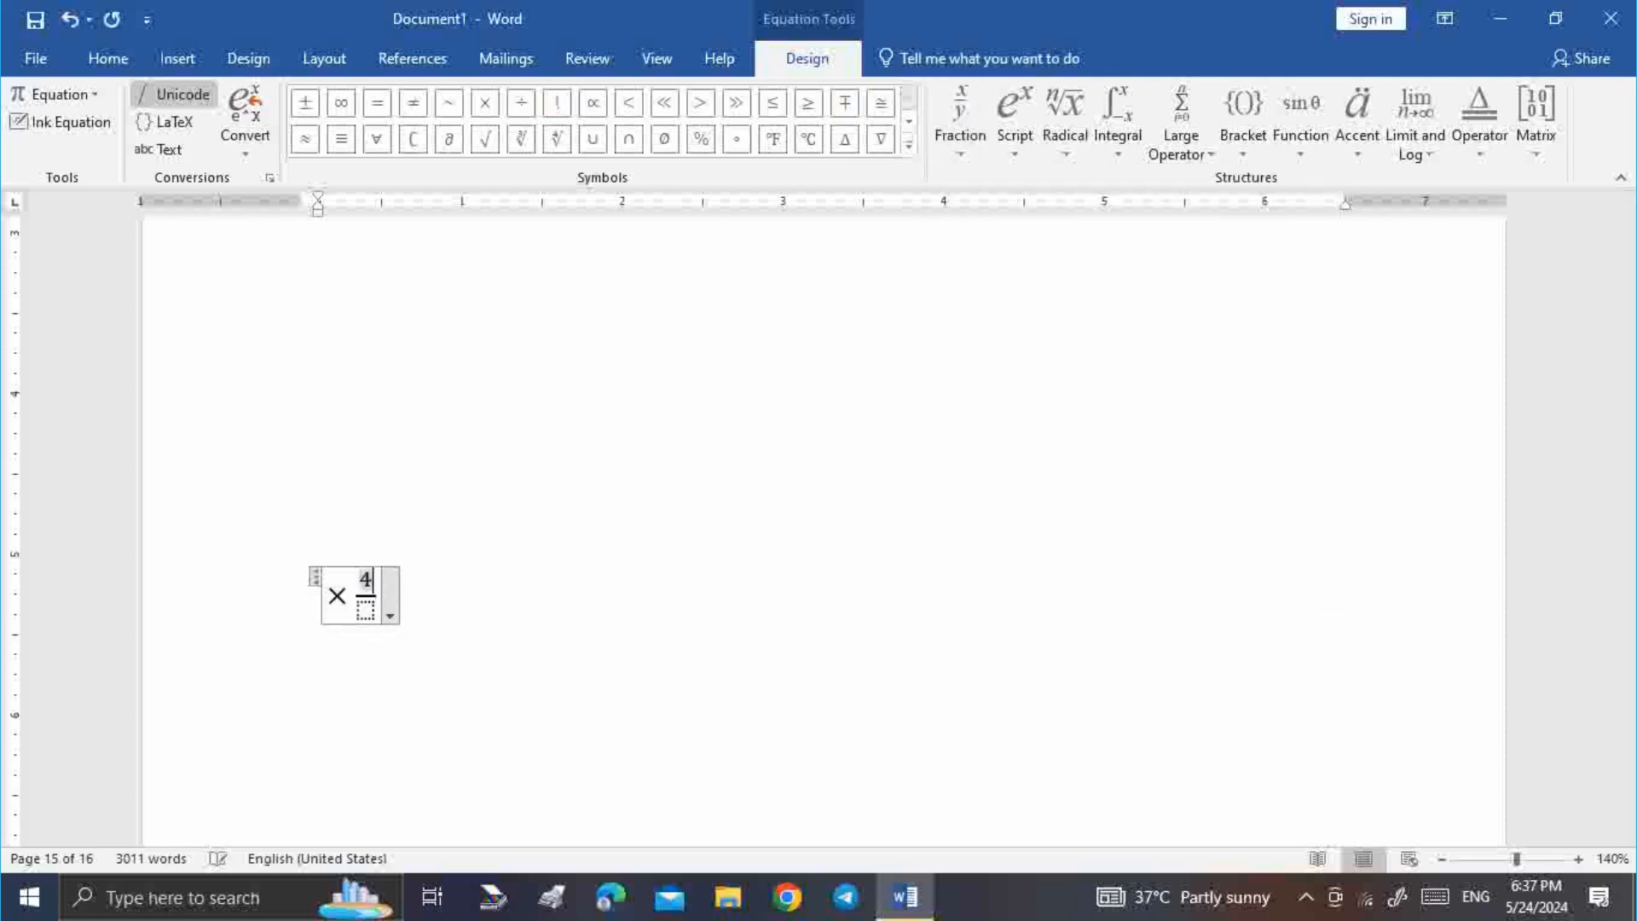
key(Down)
text(2)
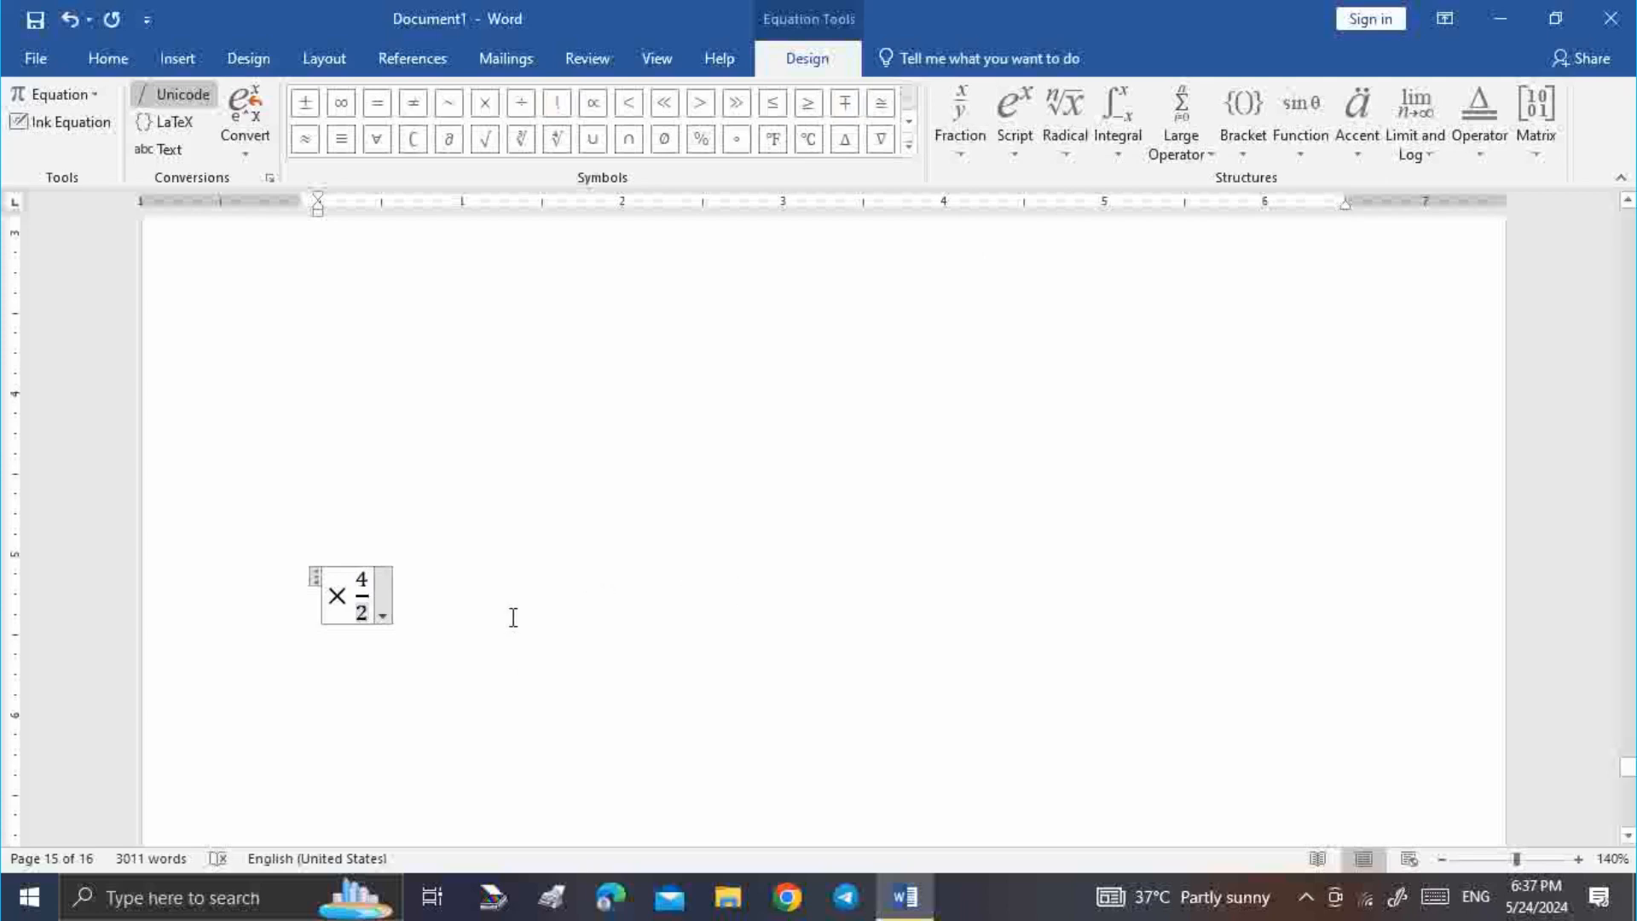
key(Right)
text(U)
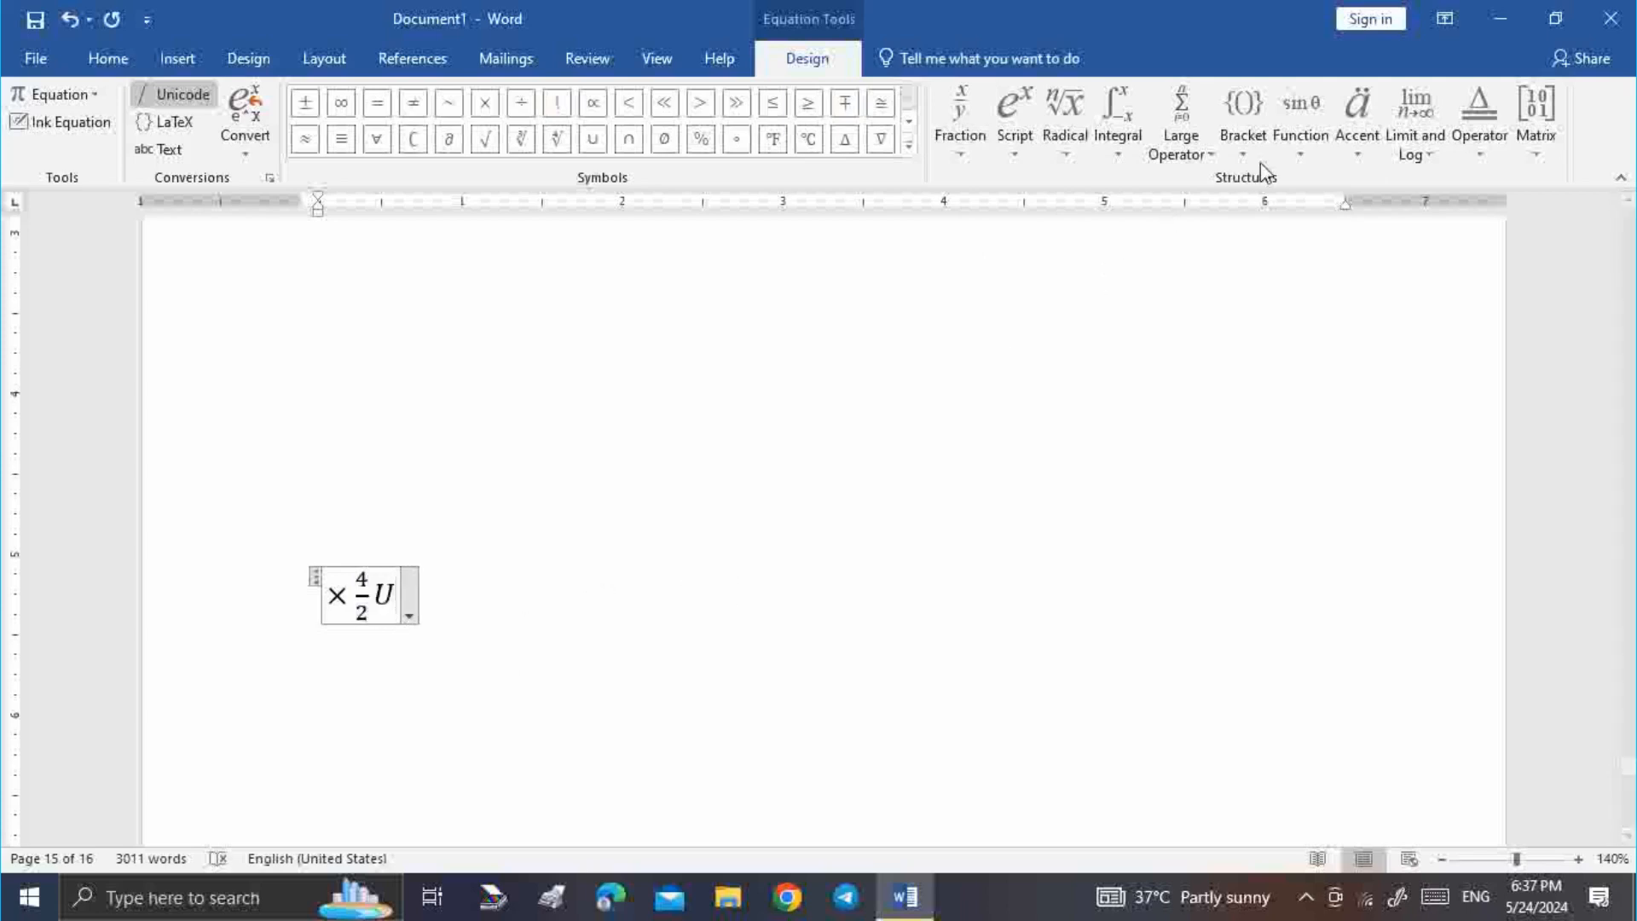
Append a 2×3 matrix with rows 2 1 4 and 4 2 1
click(1547, 130)
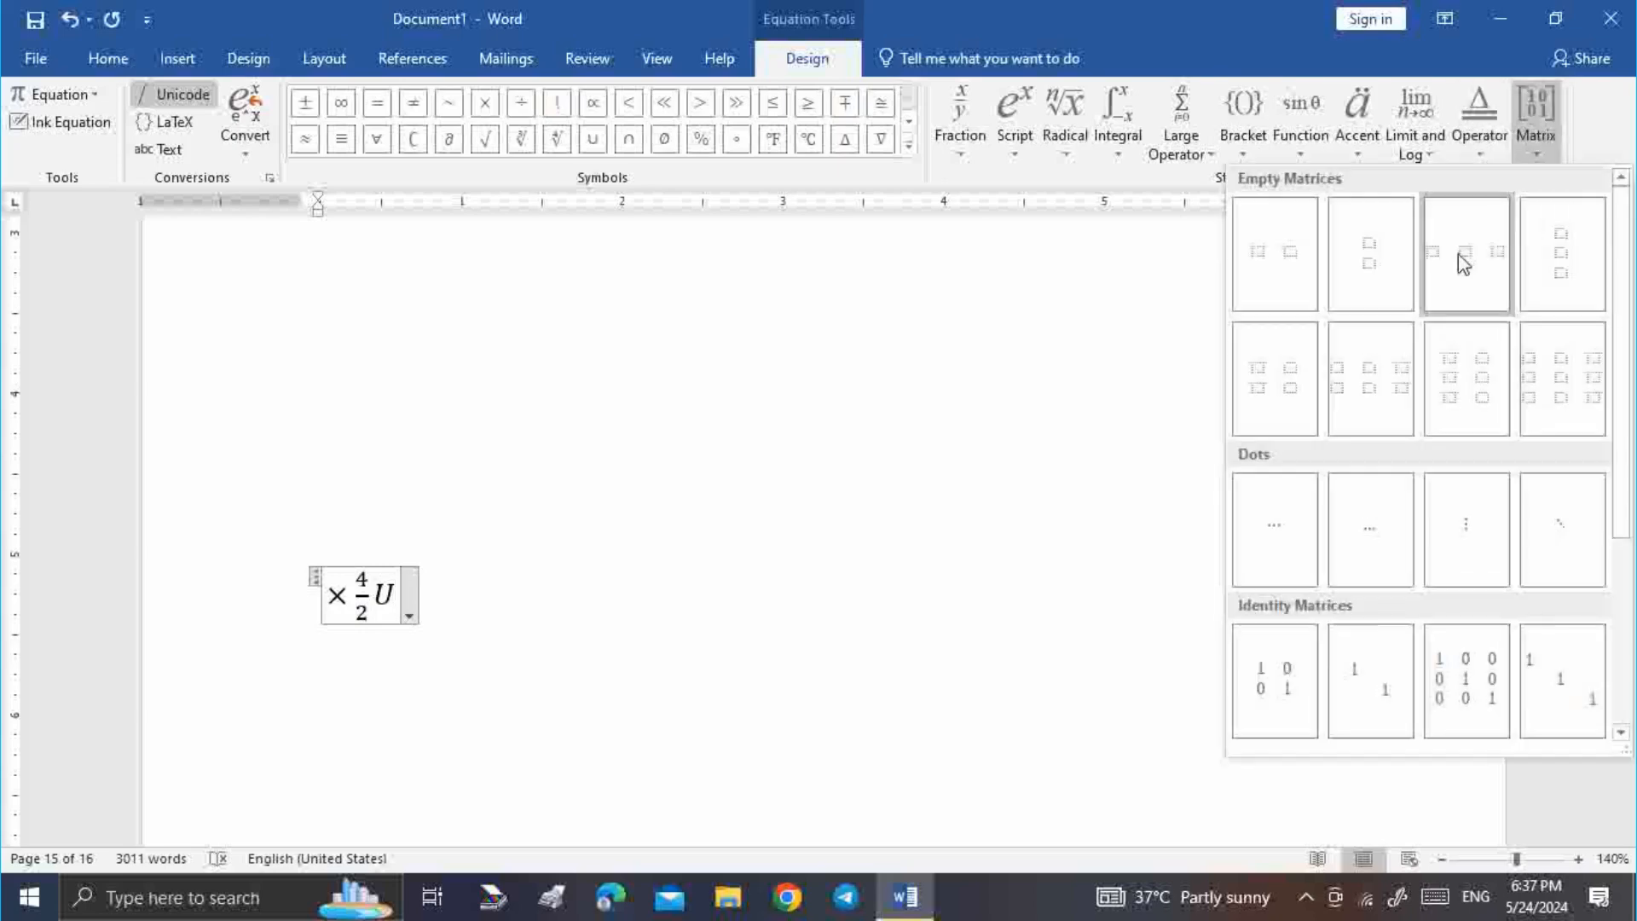
click(1390, 376)
click(412, 597)
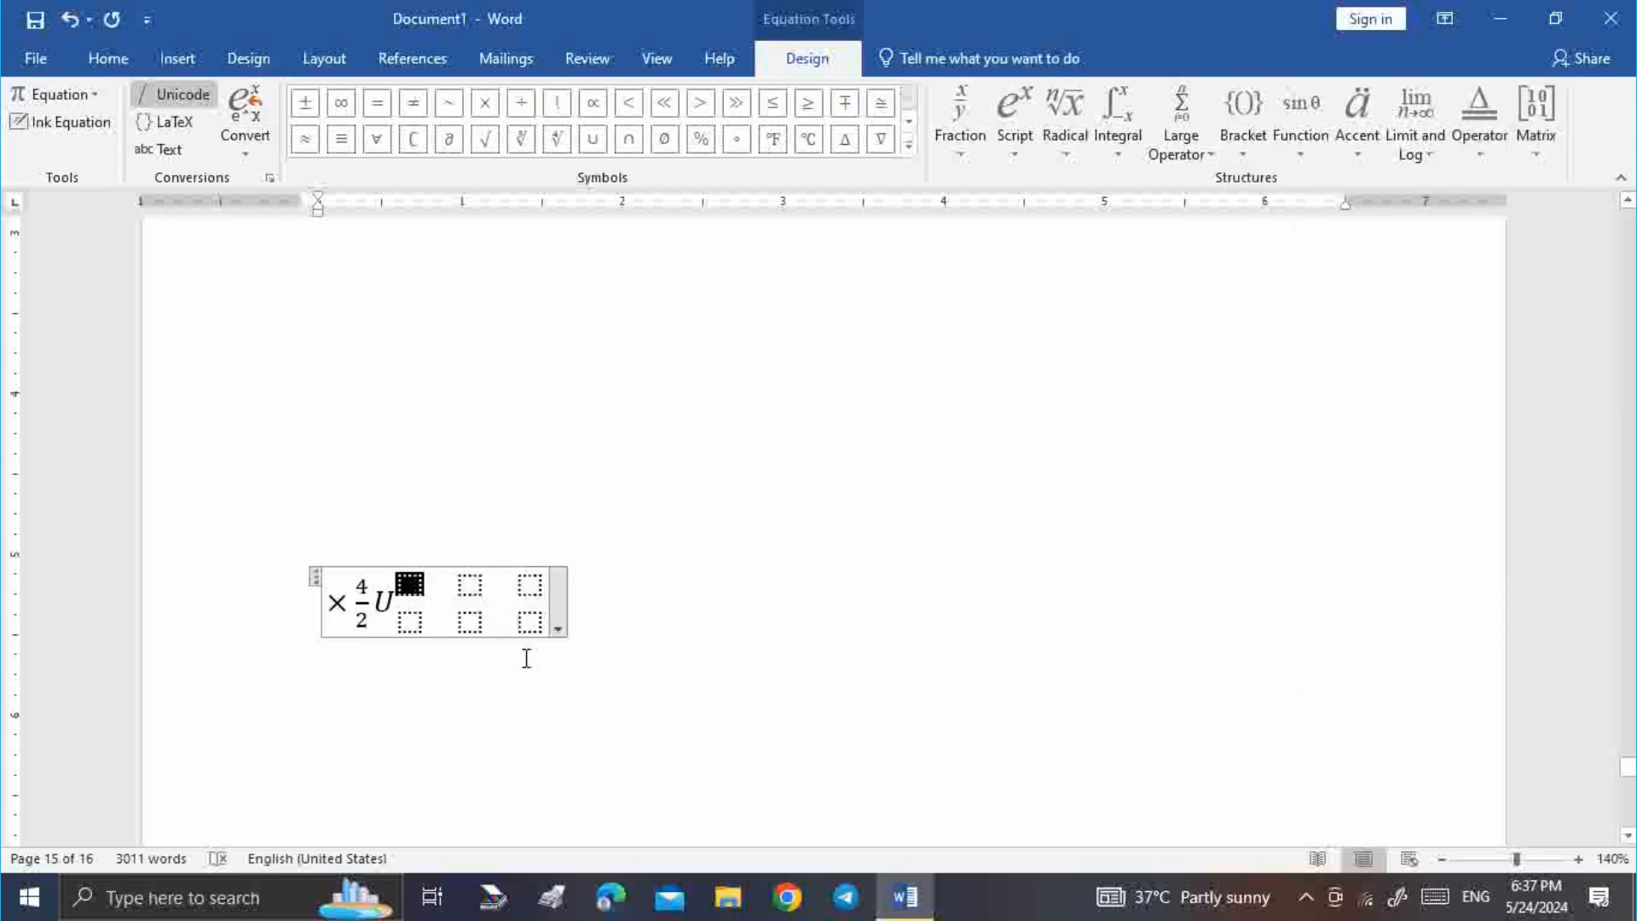
text(24)
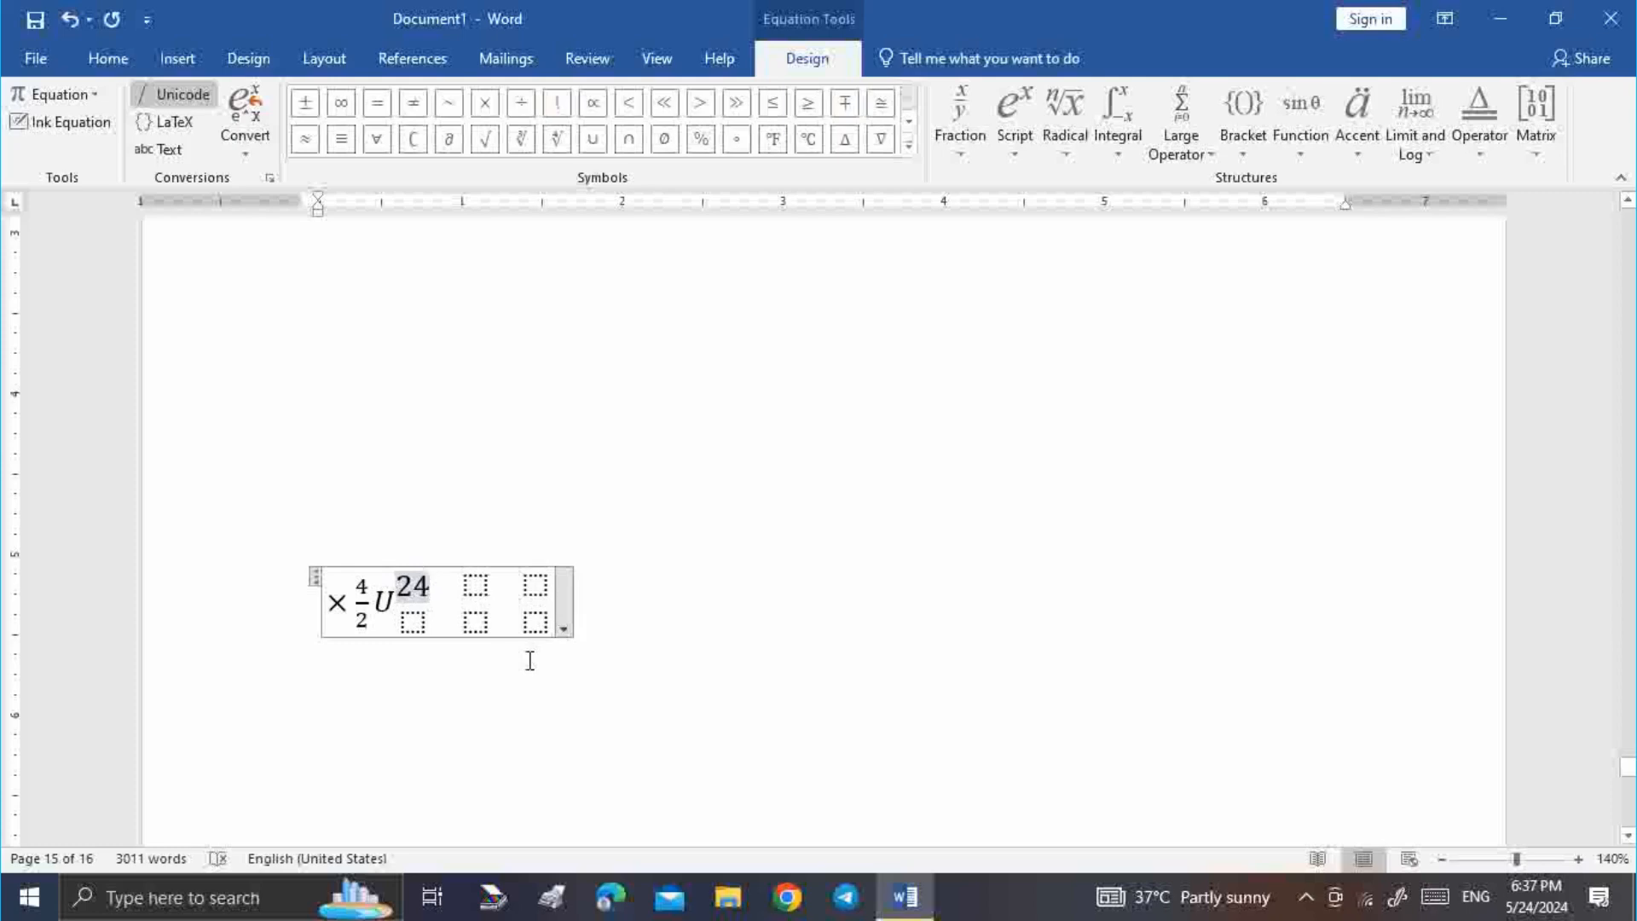
key(BackSpace)
click(417, 625)
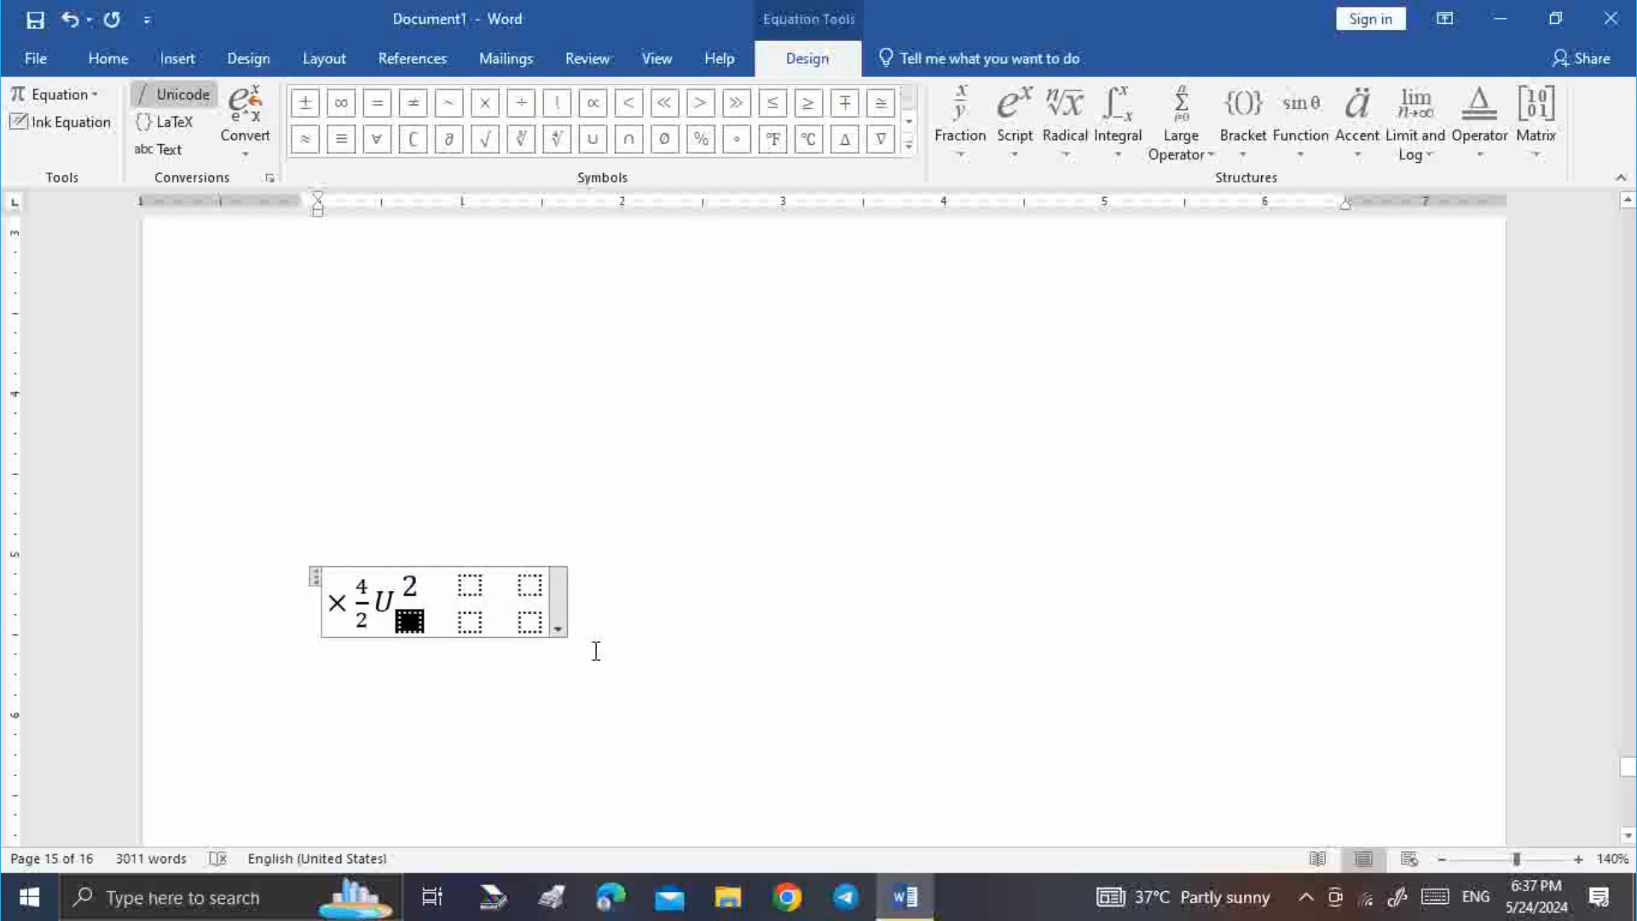
text(4)
click(463, 590)
text(1)
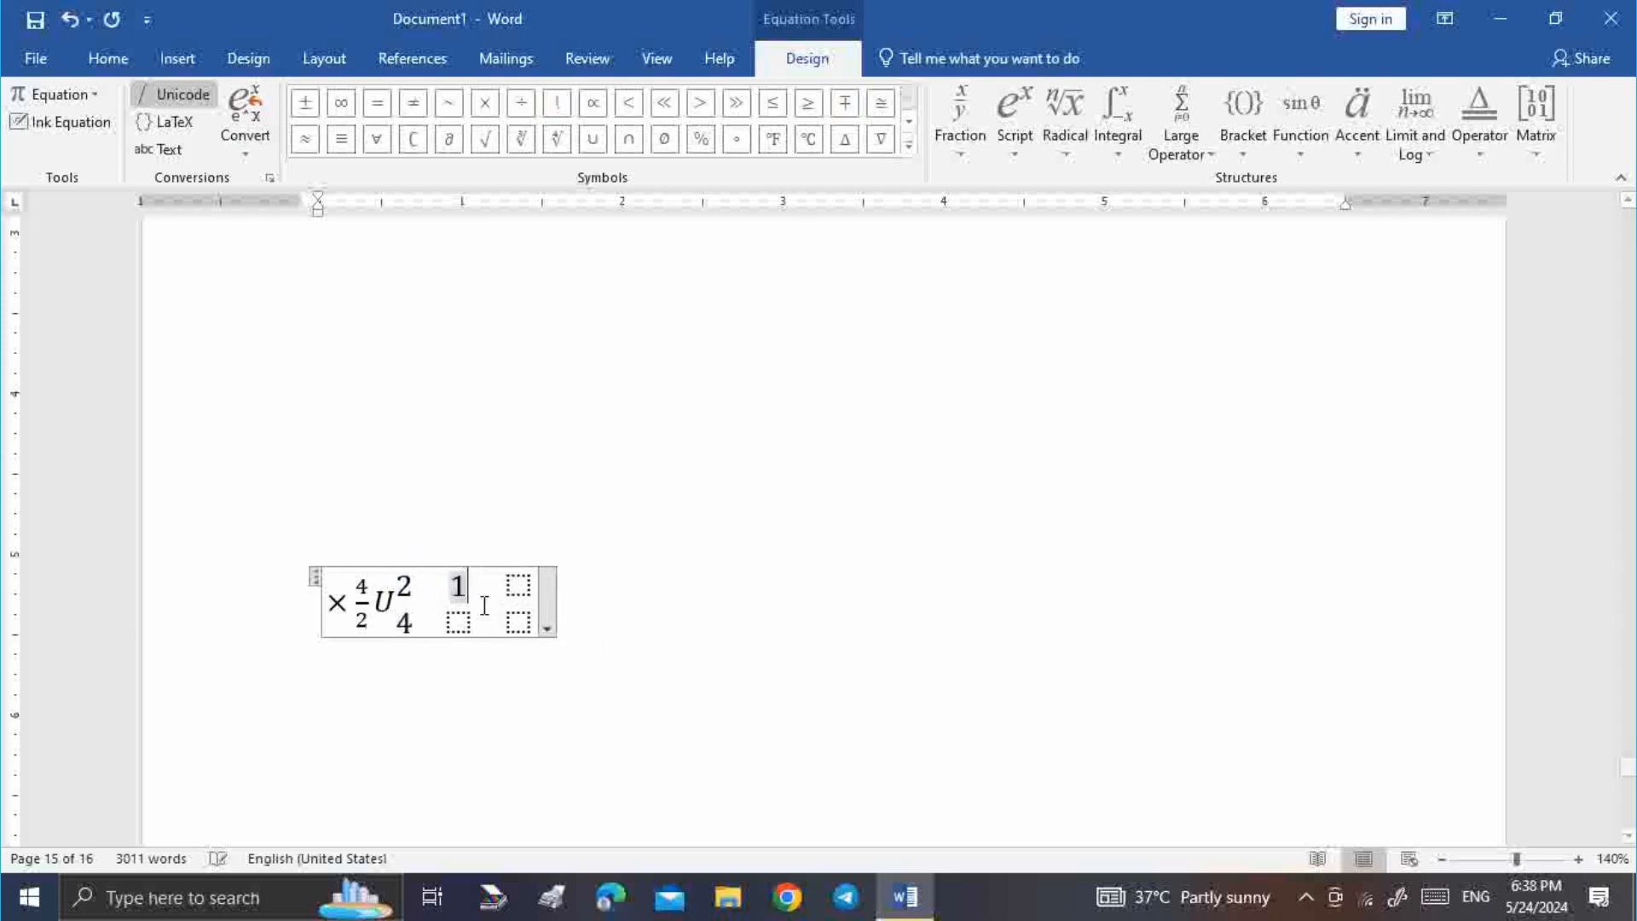
click(458, 622)
text(2)
click(511, 586)
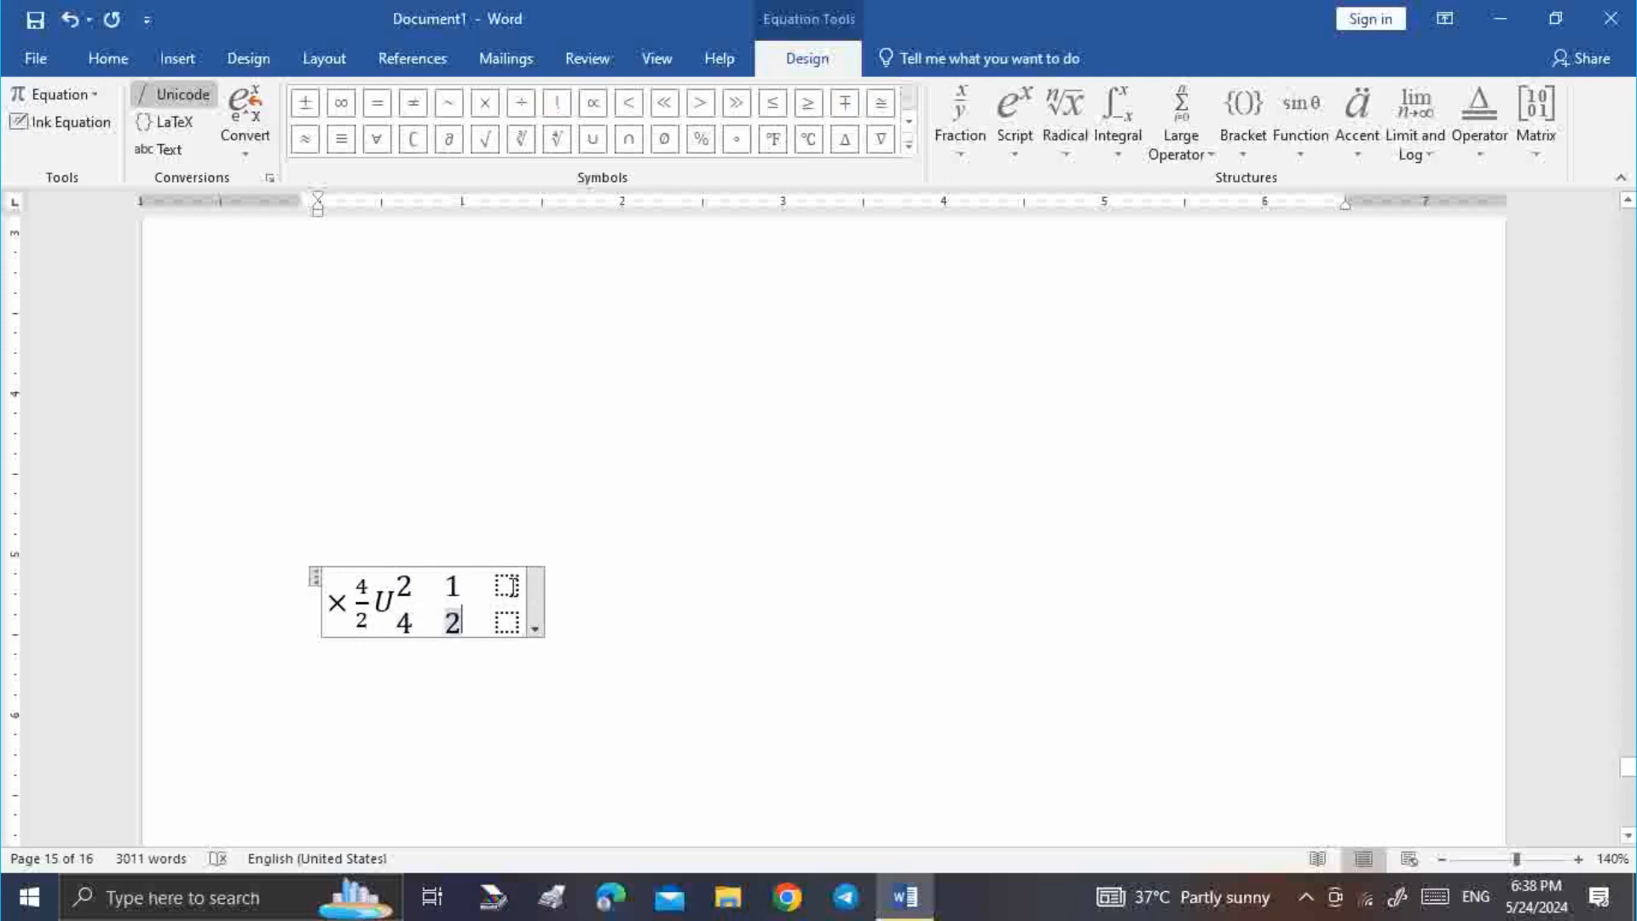
text(4)
click(510, 620)
text(1)
click(943, 559)
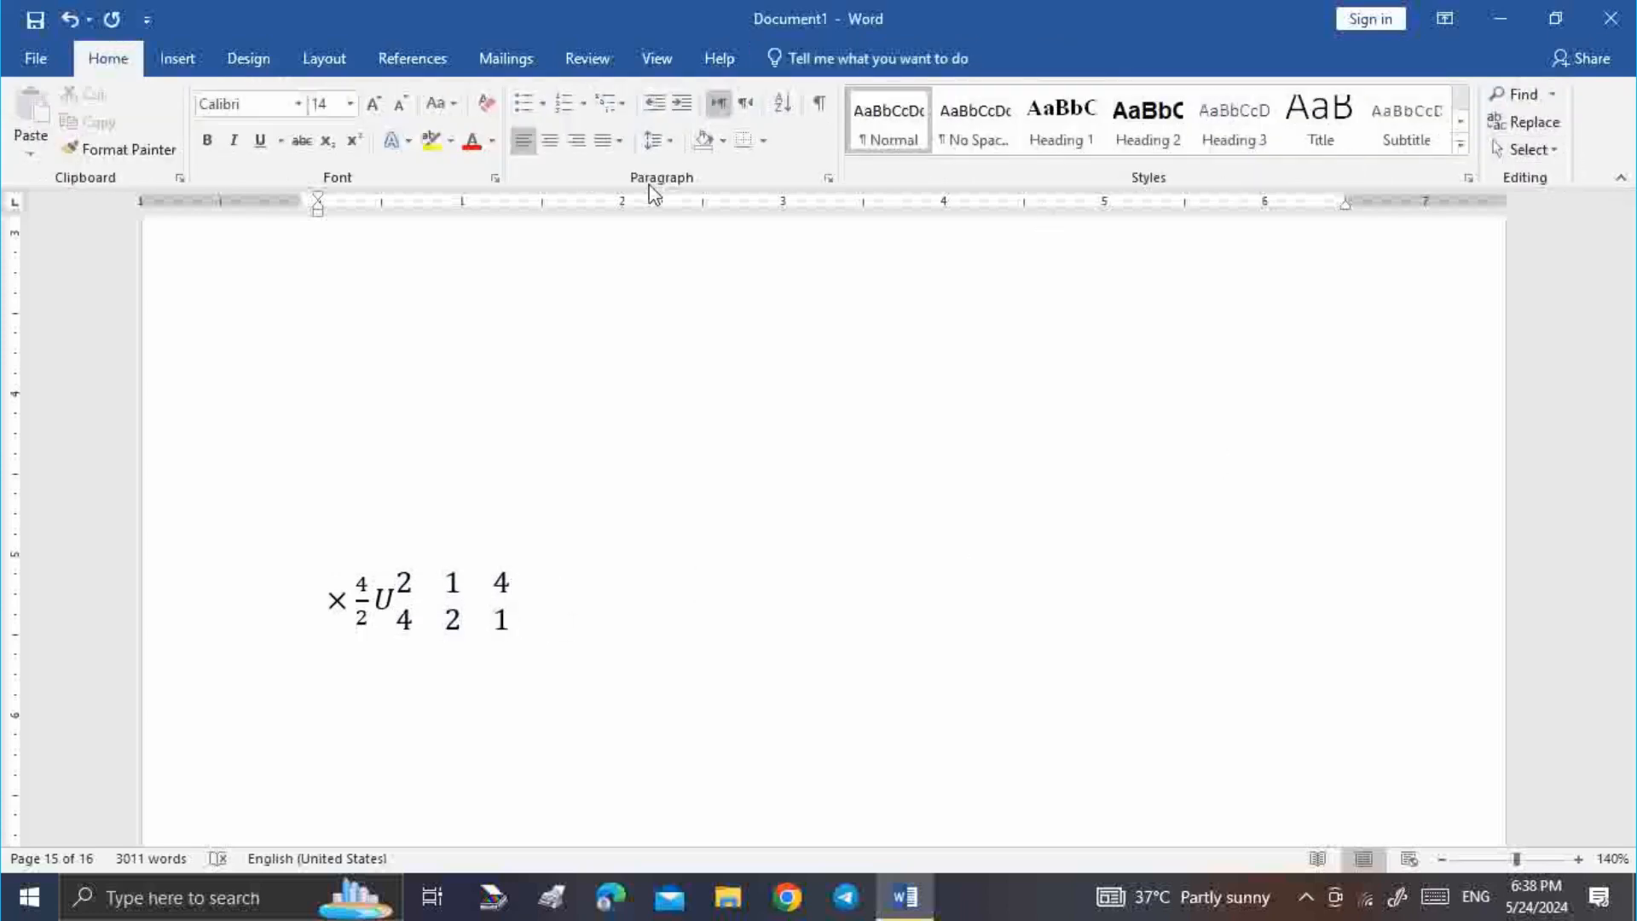
click(181, 56)
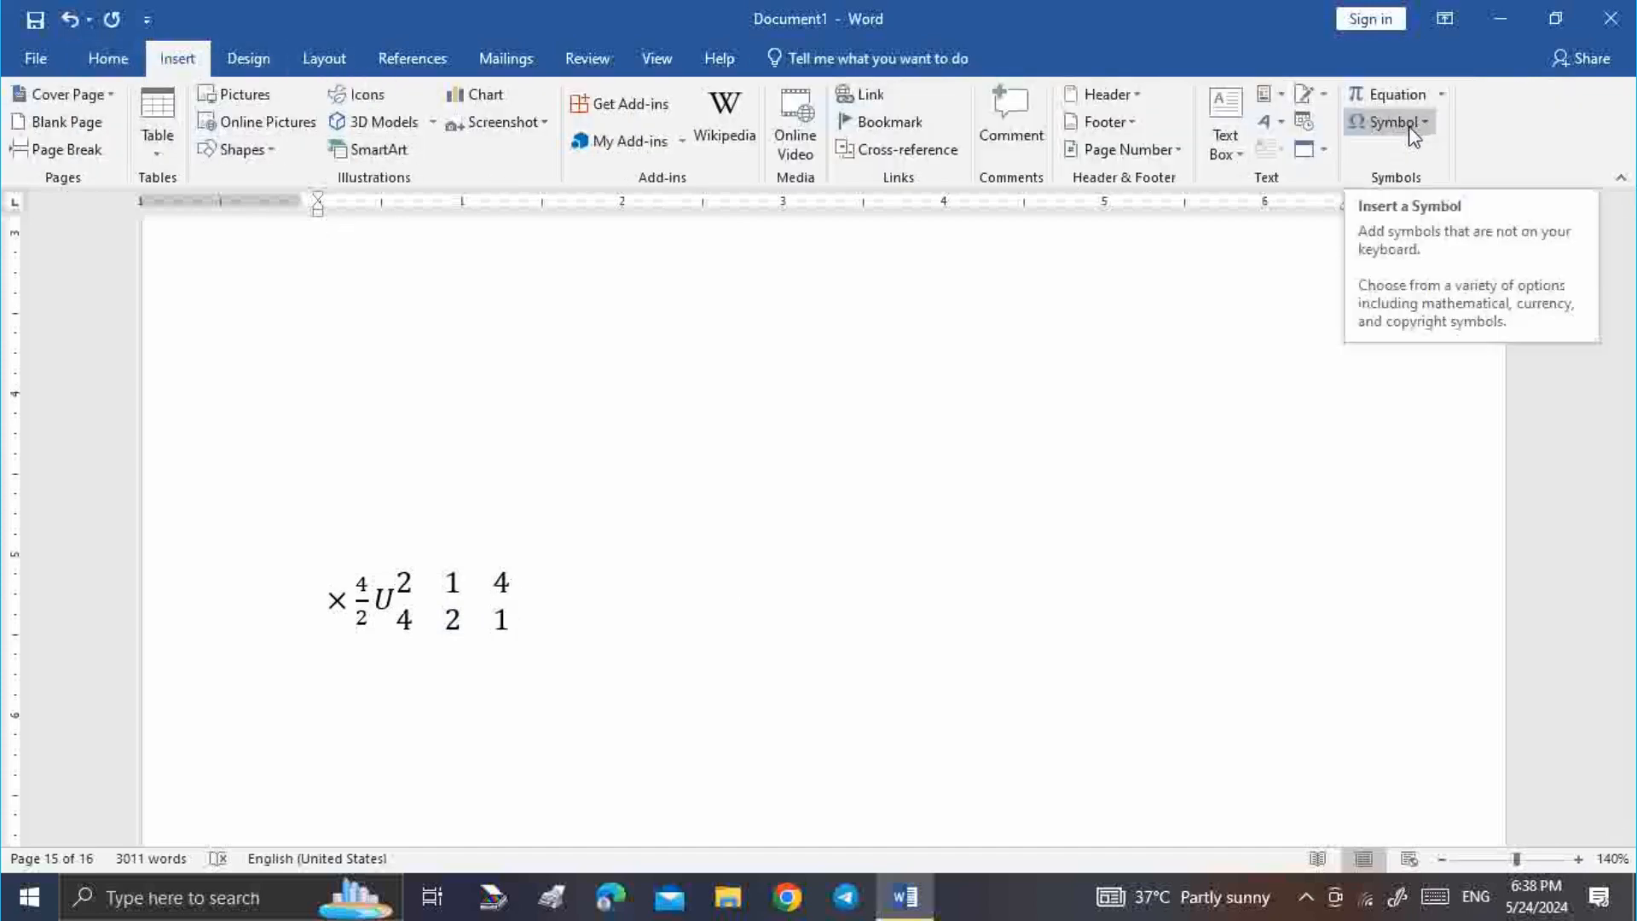
Insert a ÷ sign from More Symbols on the line above the equation
click(373, 494)
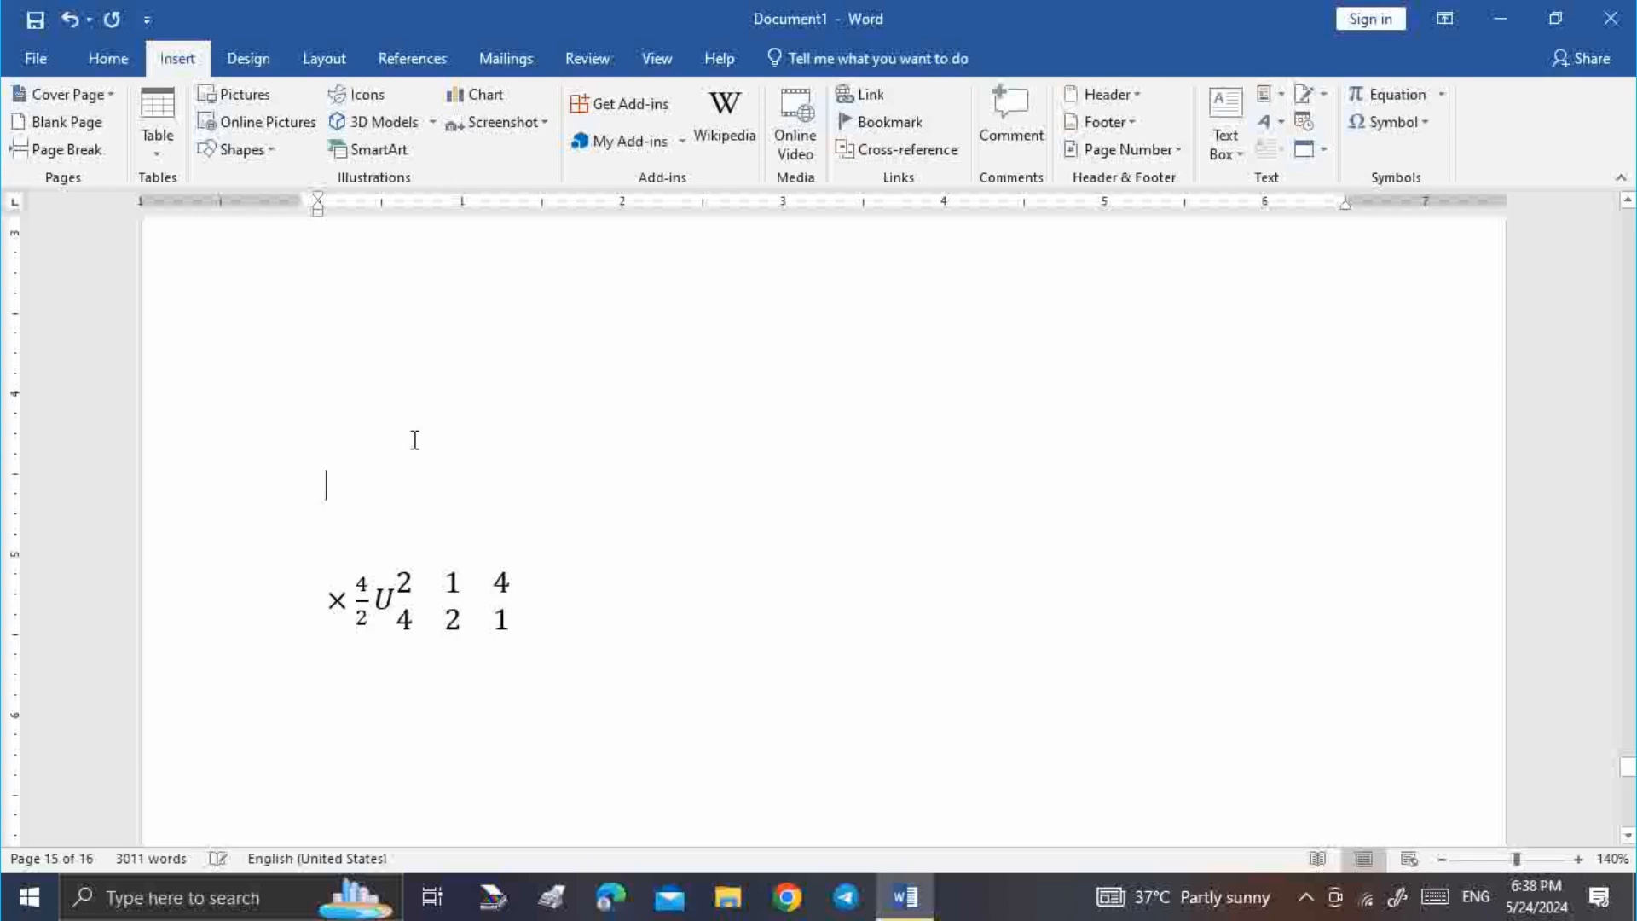
click(1417, 128)
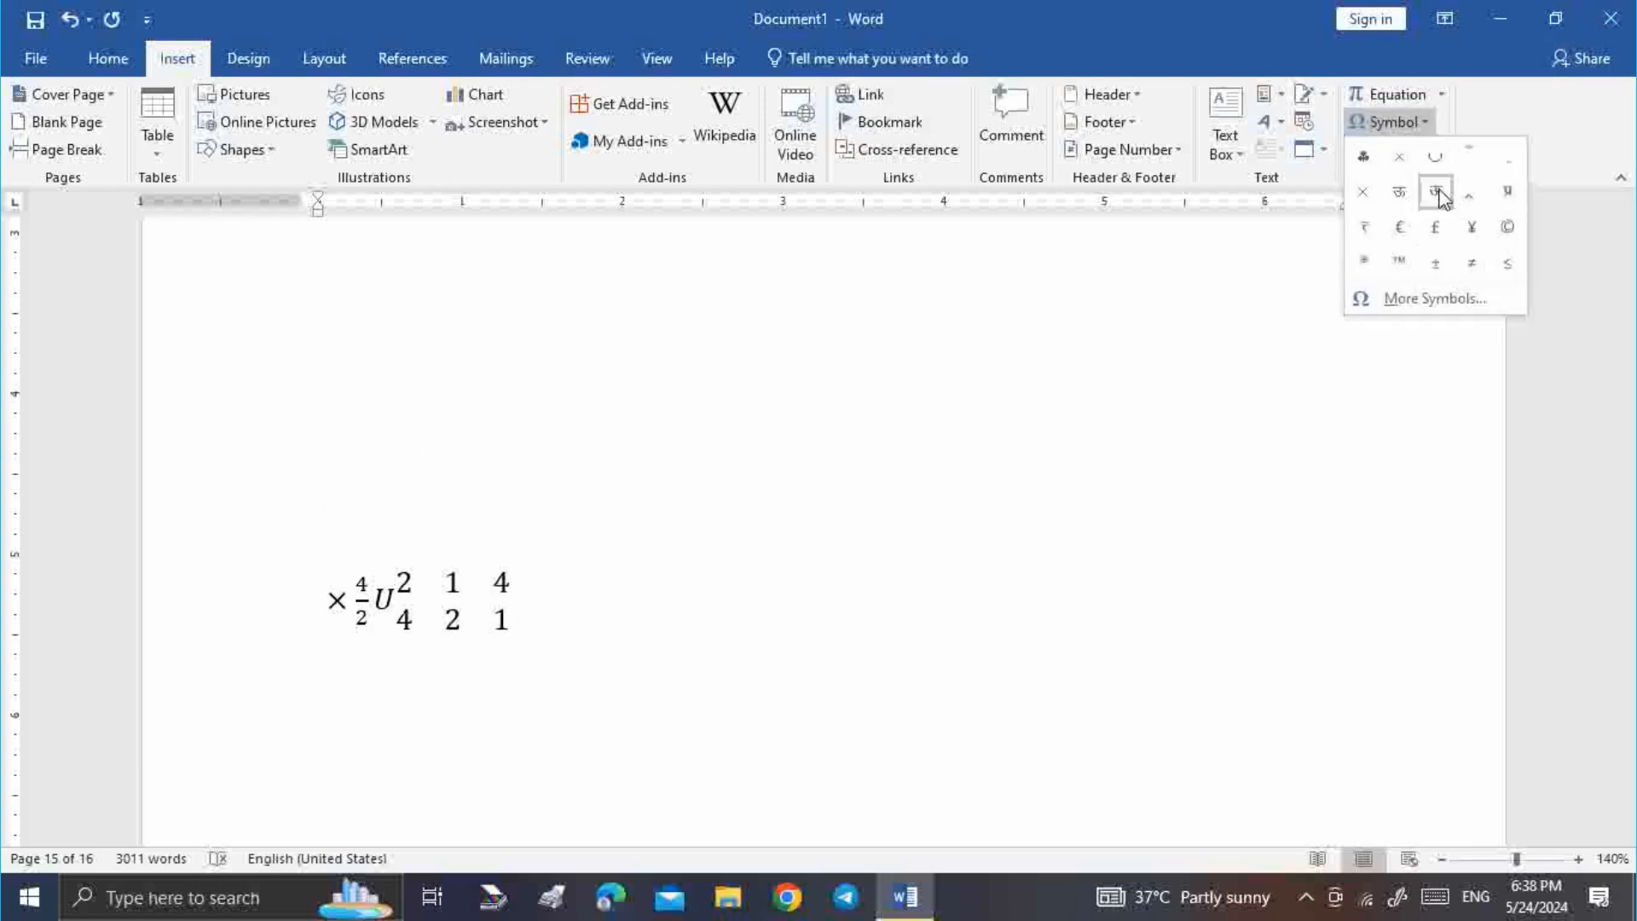
click(1452, 300)
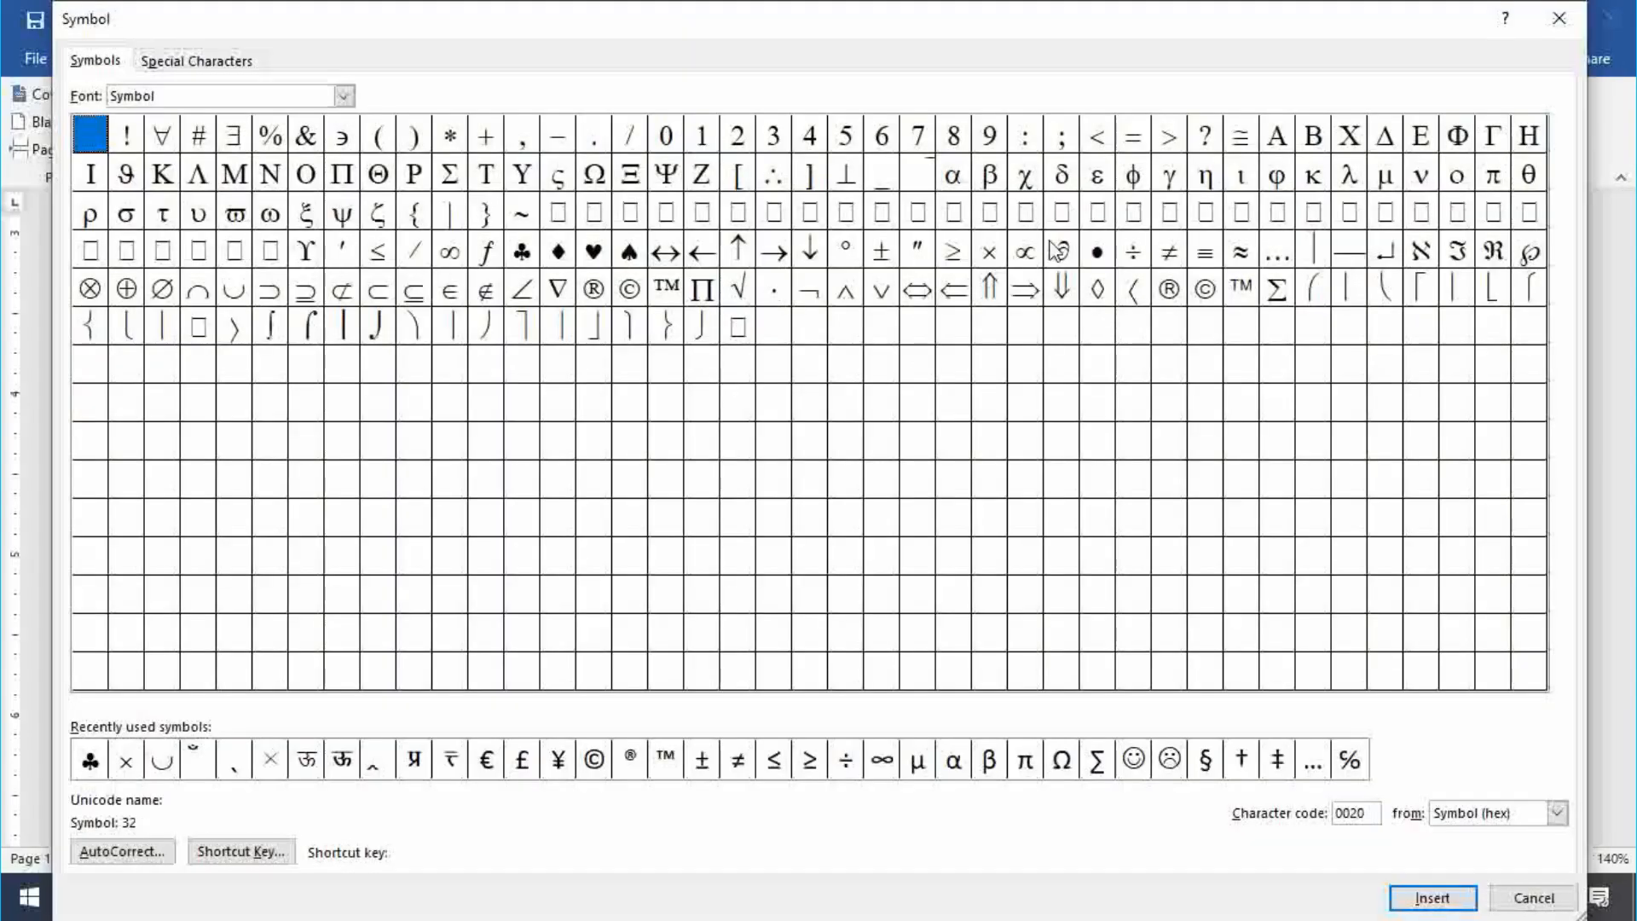
click(1138, 261)
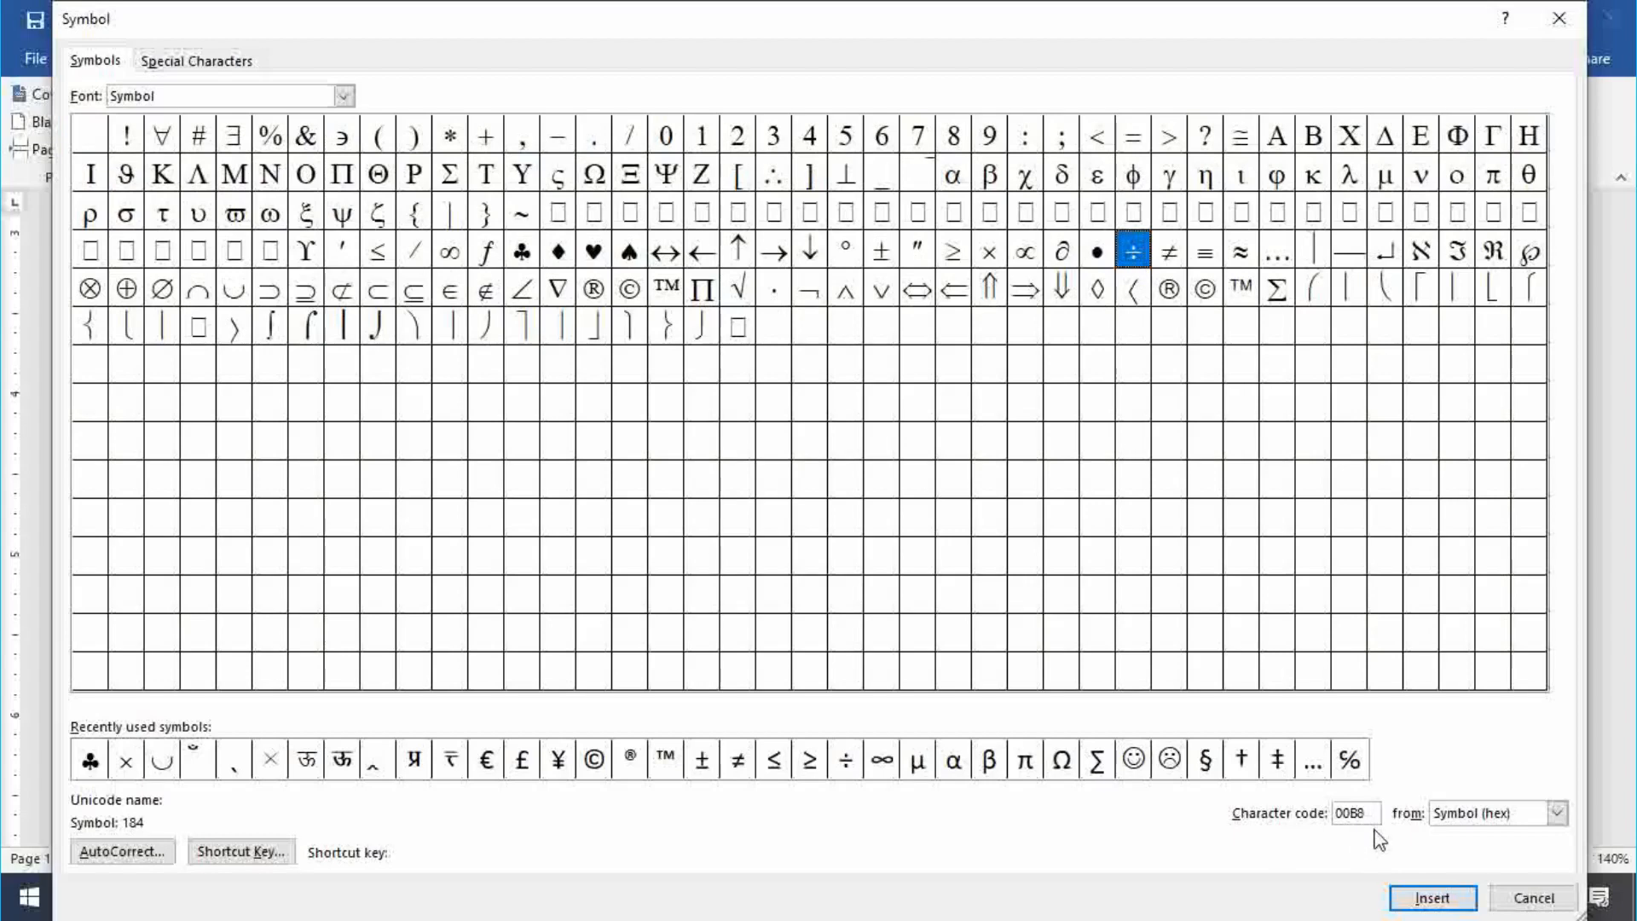
click(1433, 896)
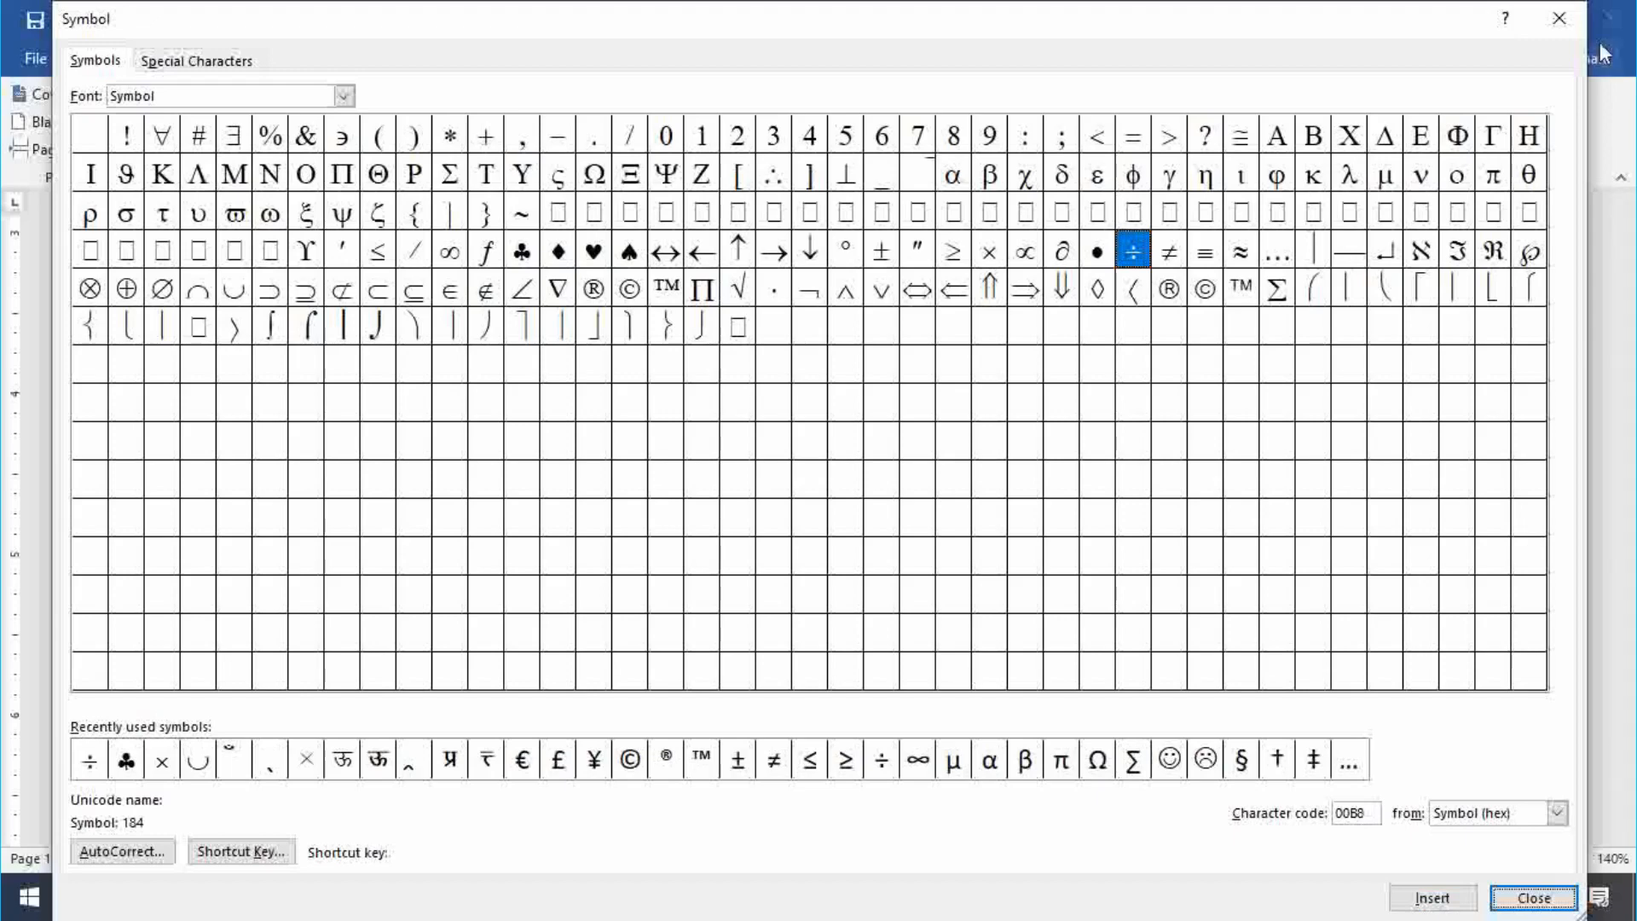
click(1559, 18)
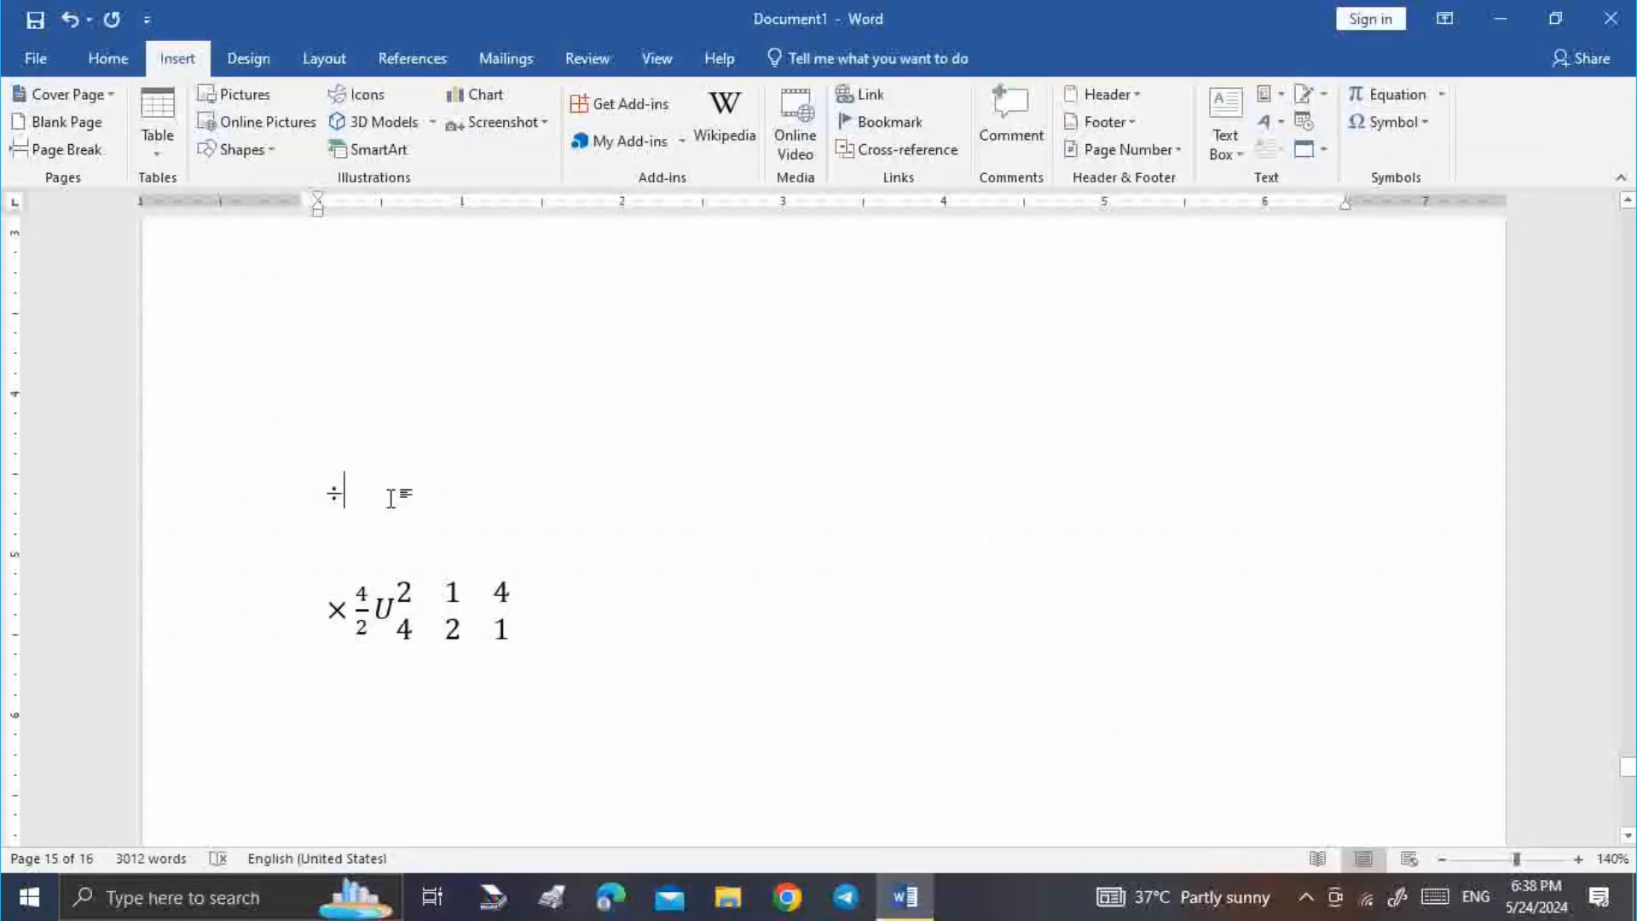
click(1422, 131)
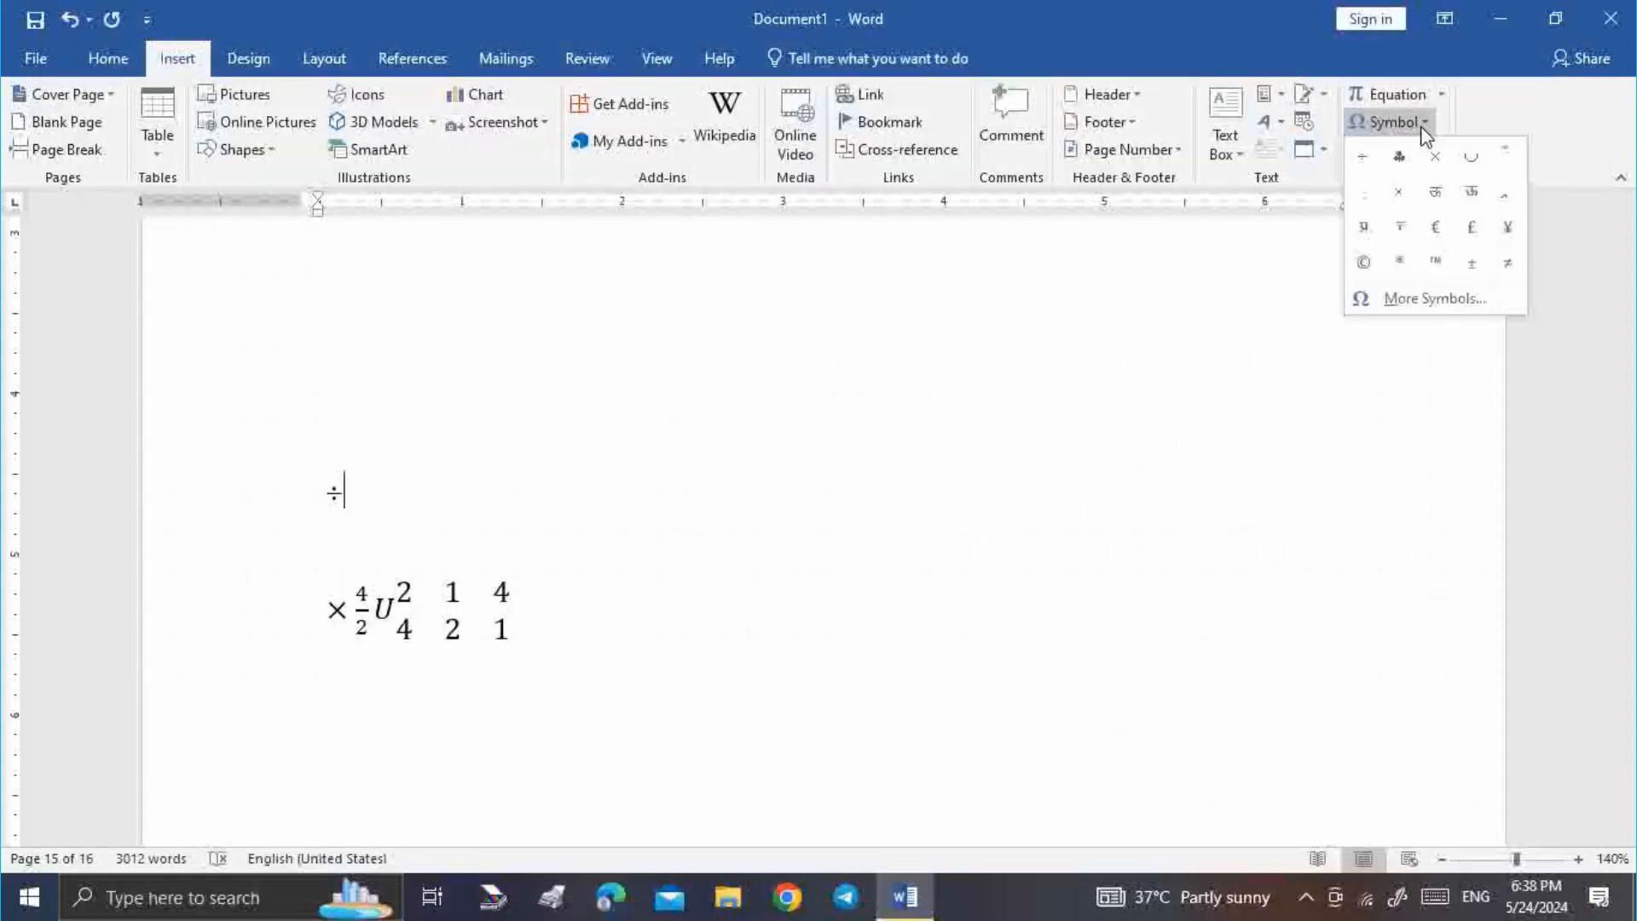
Select the smiley face among the symbols and view, then close, its Shortcut Key settings
click(1441, 300)
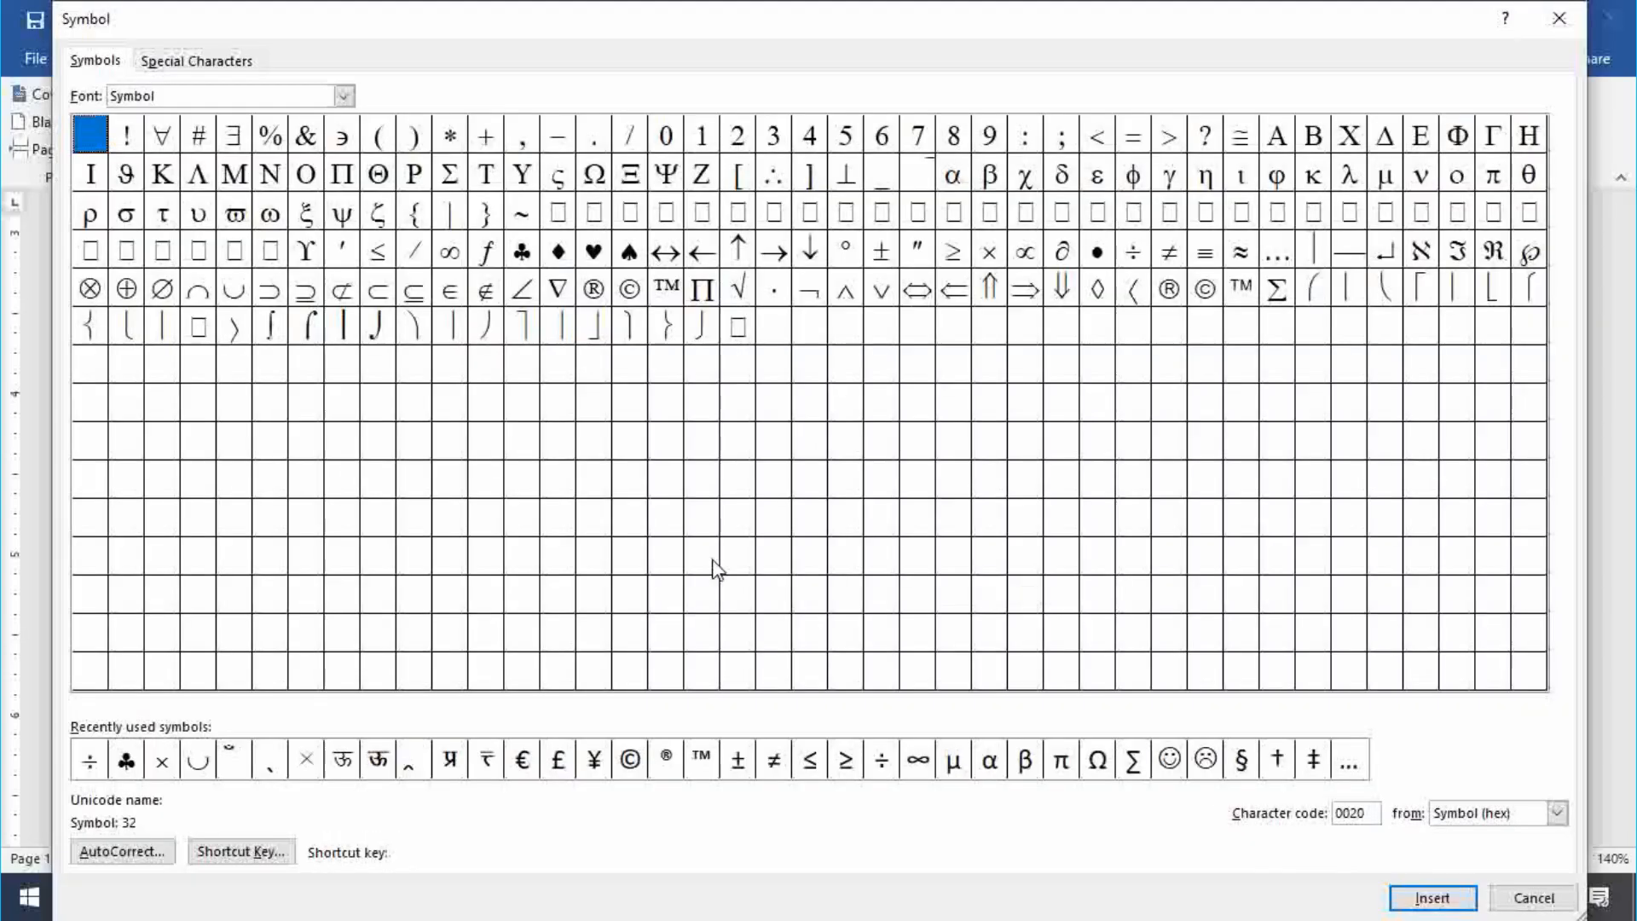
click(563, 253)
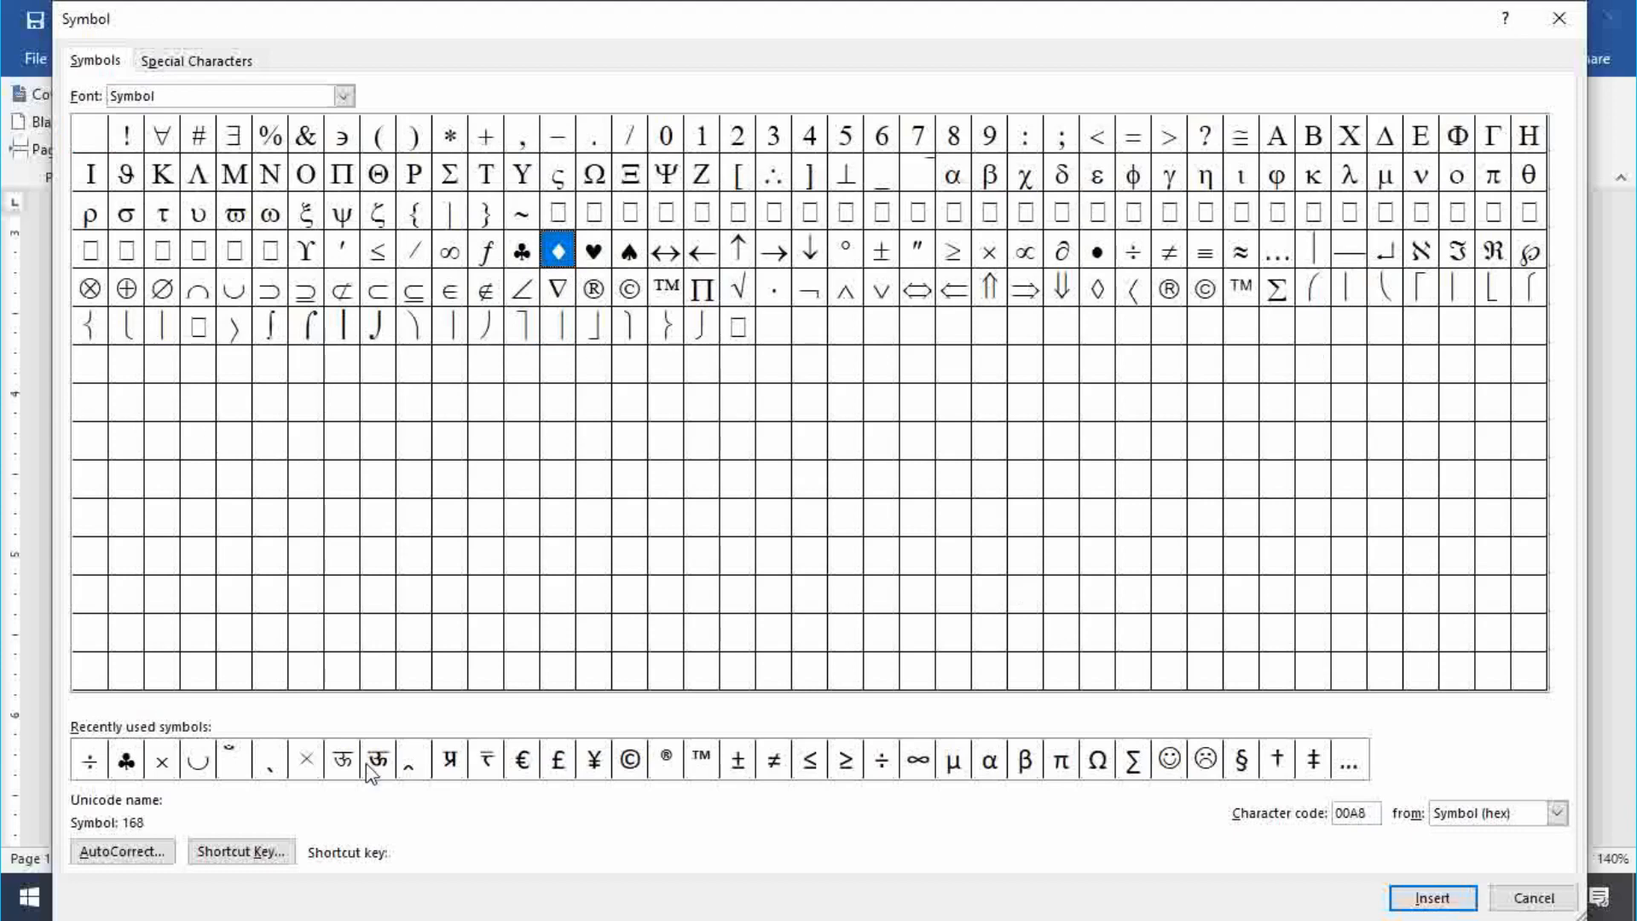
click(1171, 772)
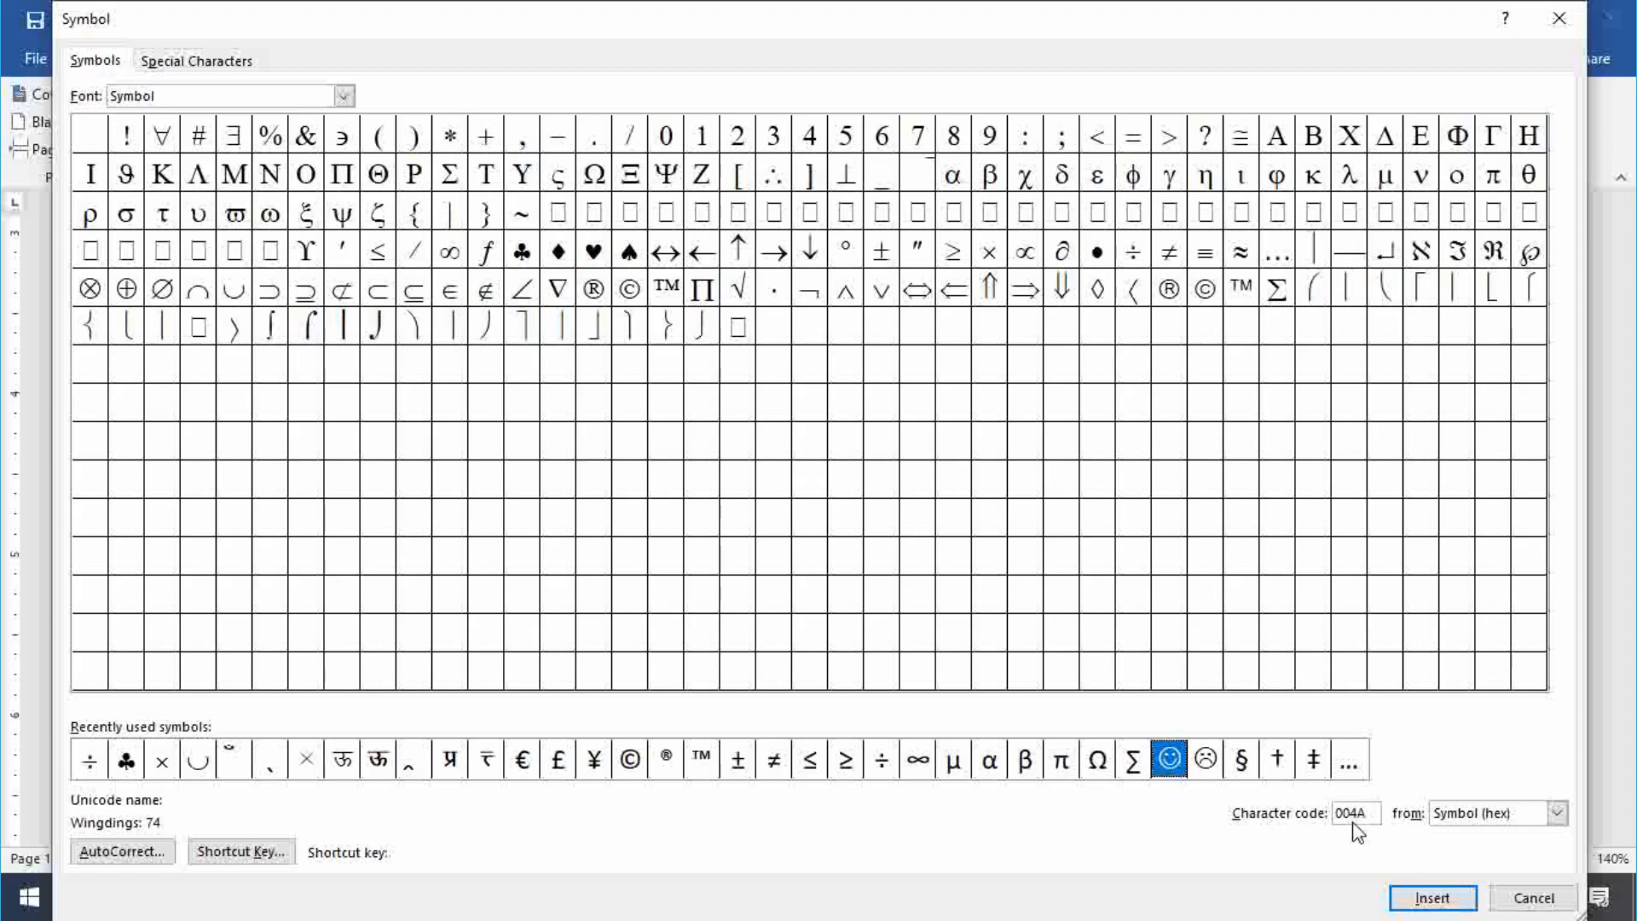
click(244, 858)
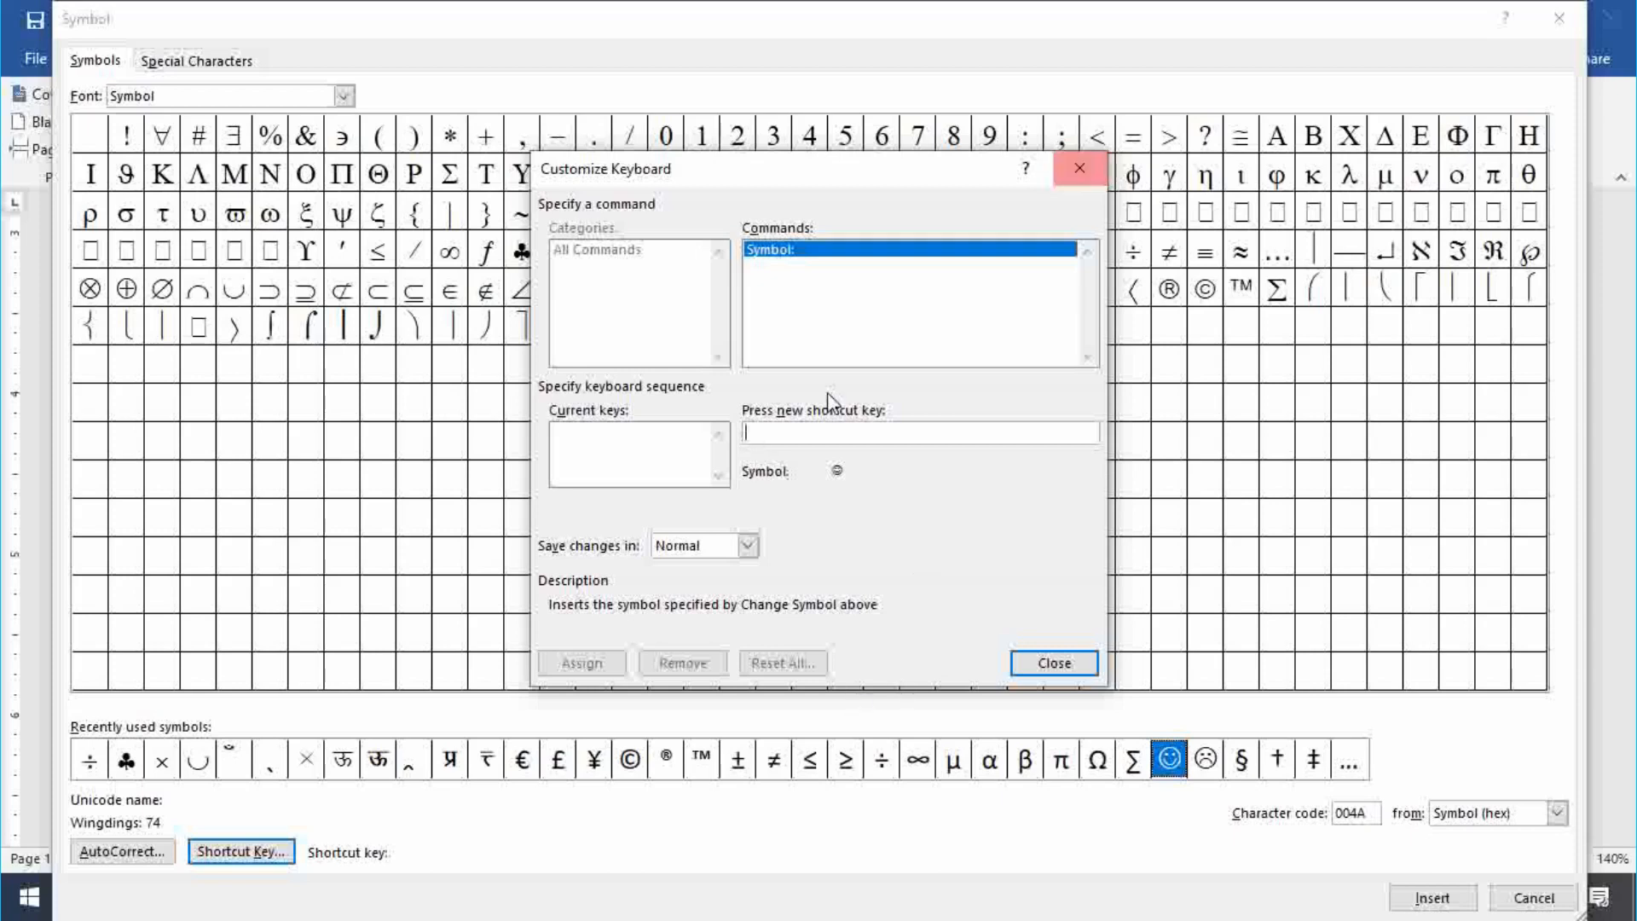
click(1076, 173)
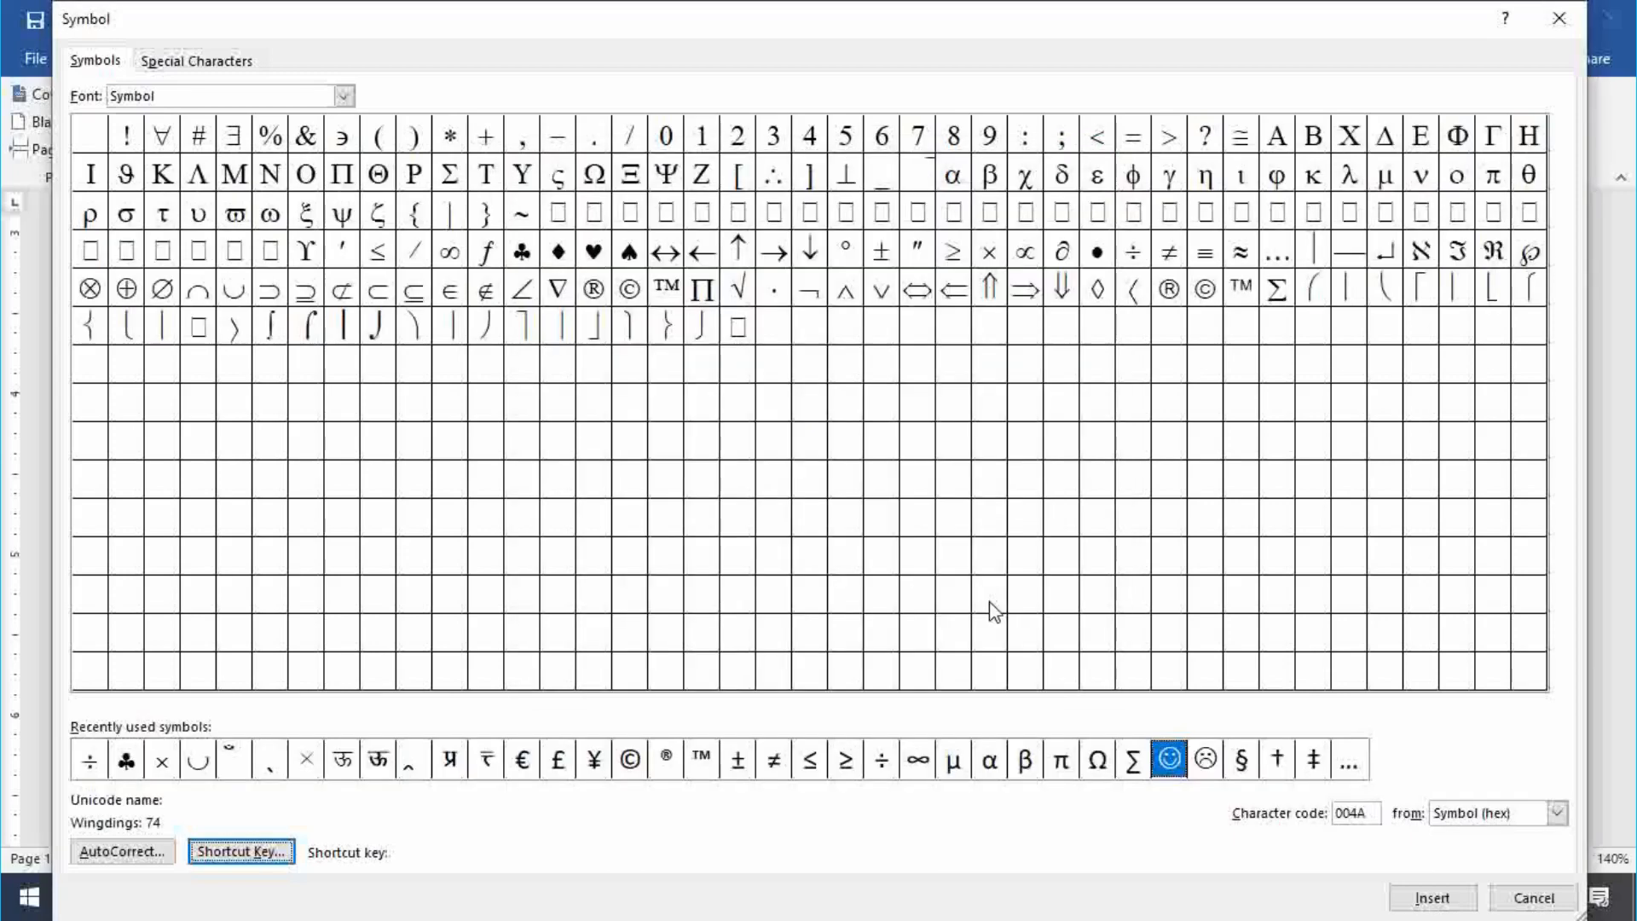